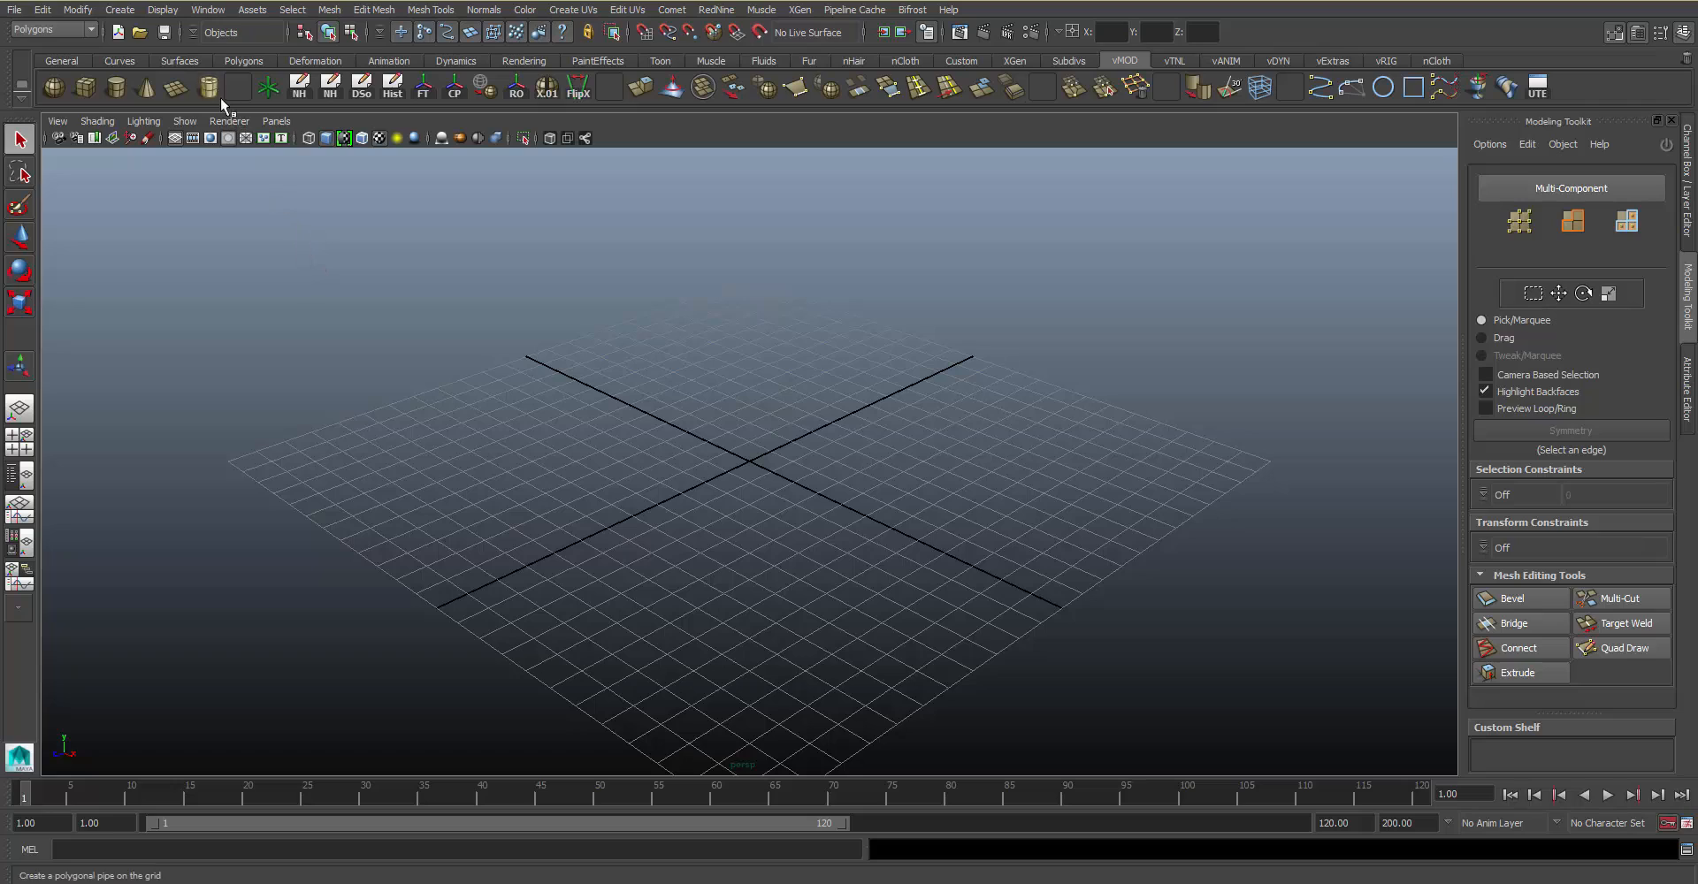
Step: Create a polygon plane at the origin and scale it uniformly to about 27.96 so it extends past the grid
click(176, 88)
key(r)
drag(749, 461, 958, 409)
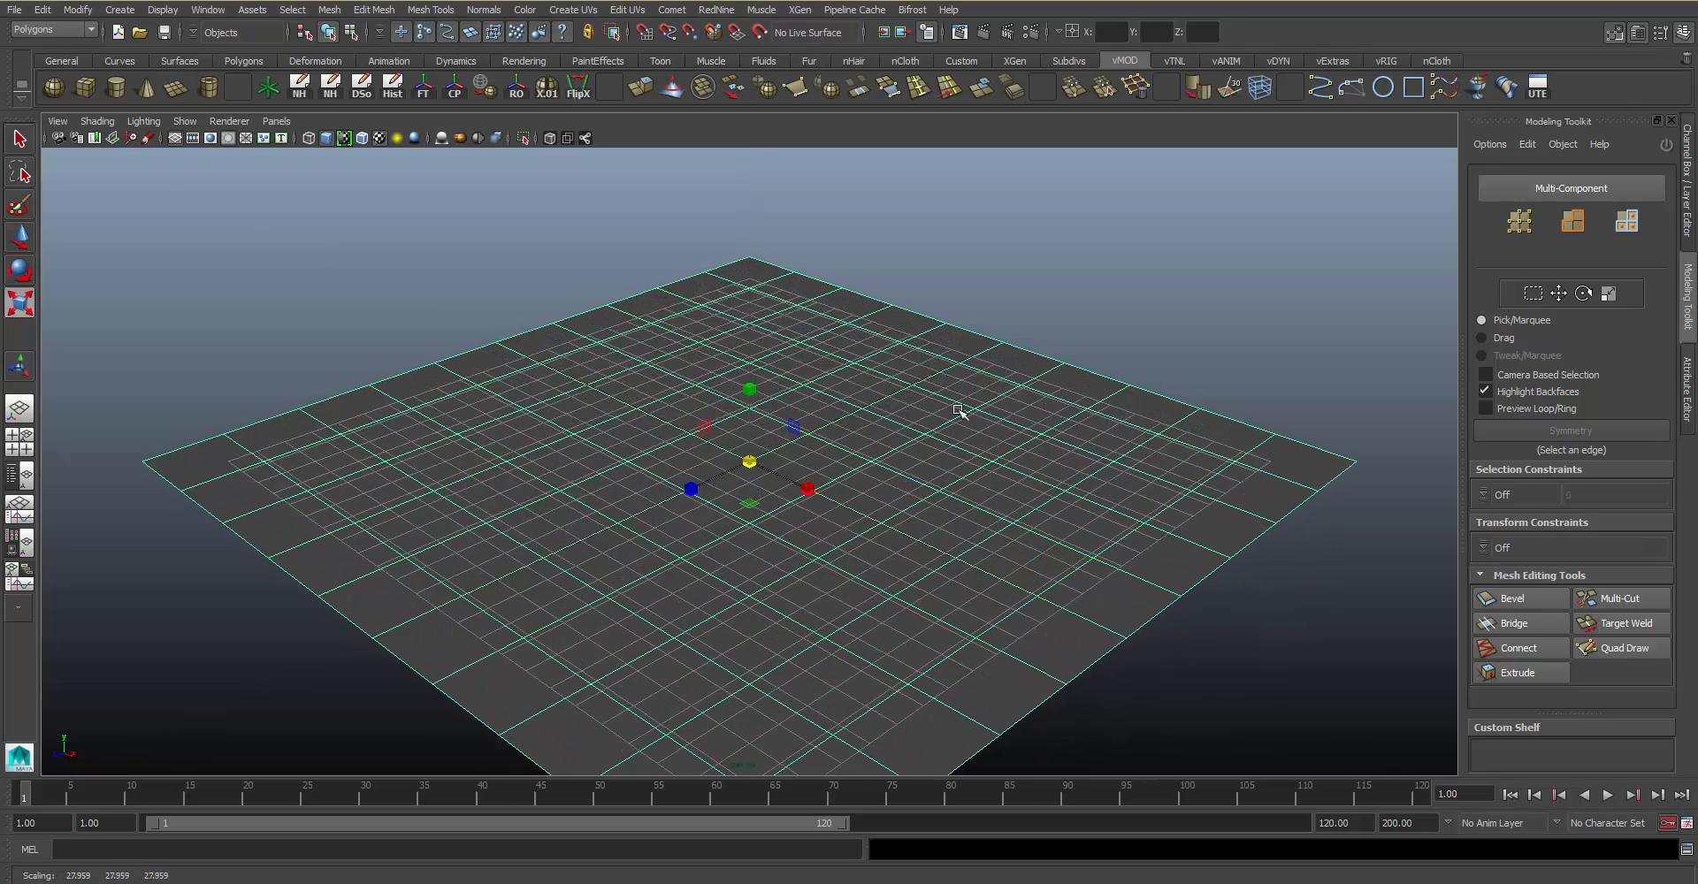
Step: Select the border edges along the plane's back side and extrude them upward to form a backdrop wall
right_drag(926, 415, 949, 313)
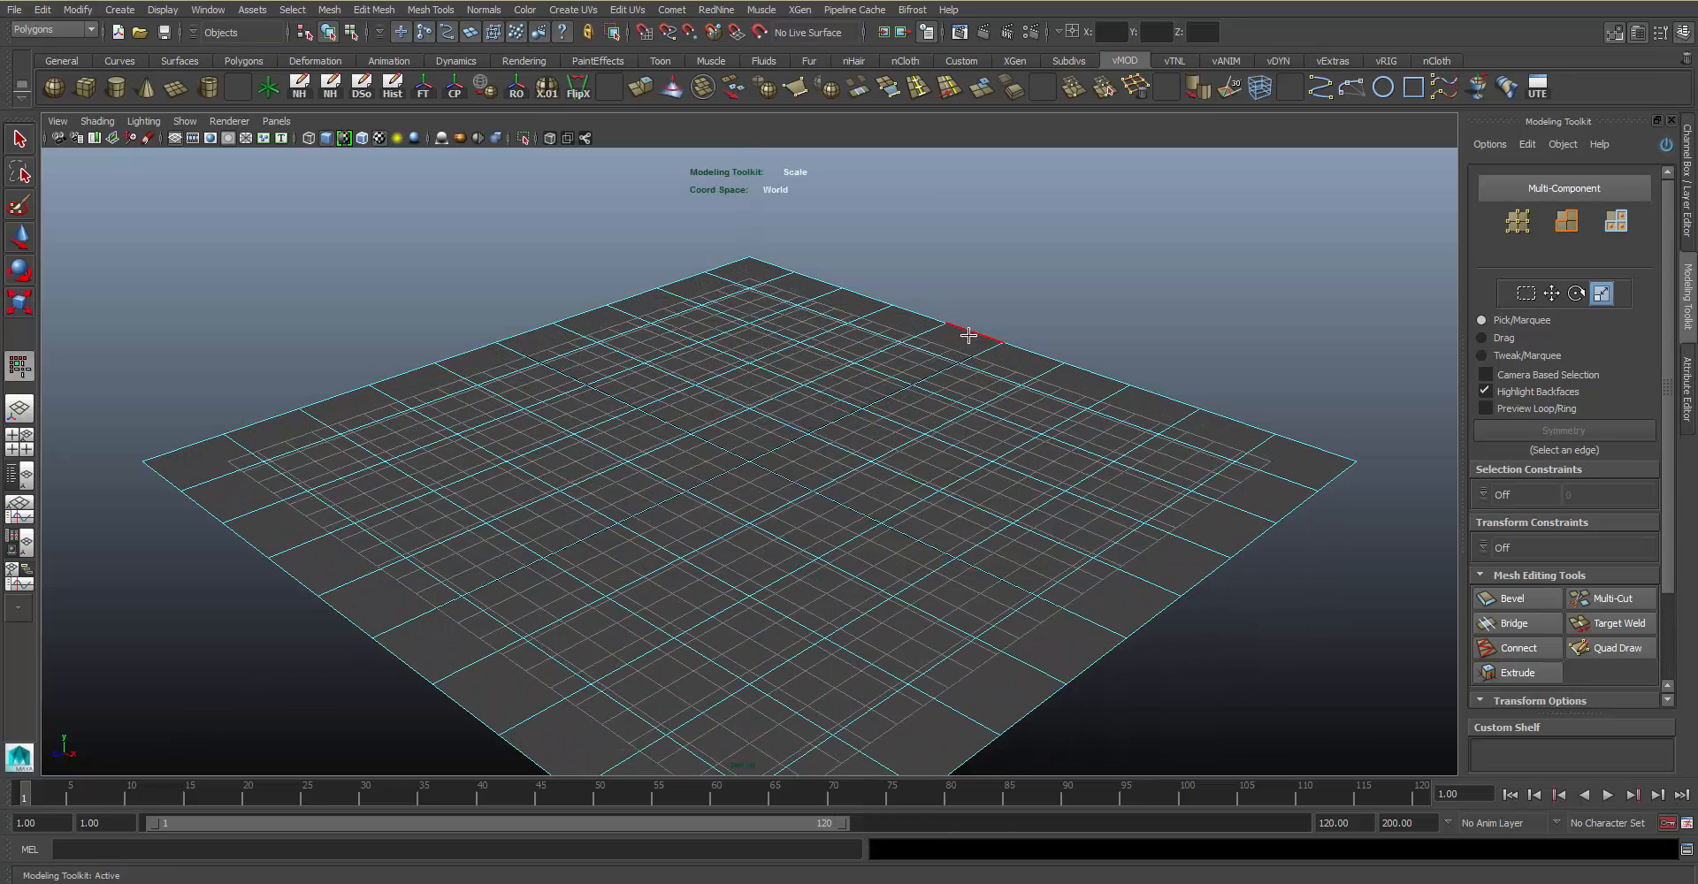
double_click(969, 336)
key(w)
alt+drag(999, 438, 1087, 157)
alt+drag(938, 363, 1068, 387)
right_drag(993, 382, 1070, 376)
Step: Stretch the backdrop sideways and show it with smooth mesh preview so the floor-to-wall bend is curved
key(r)
middle_drag(840, 540, 985, 541)
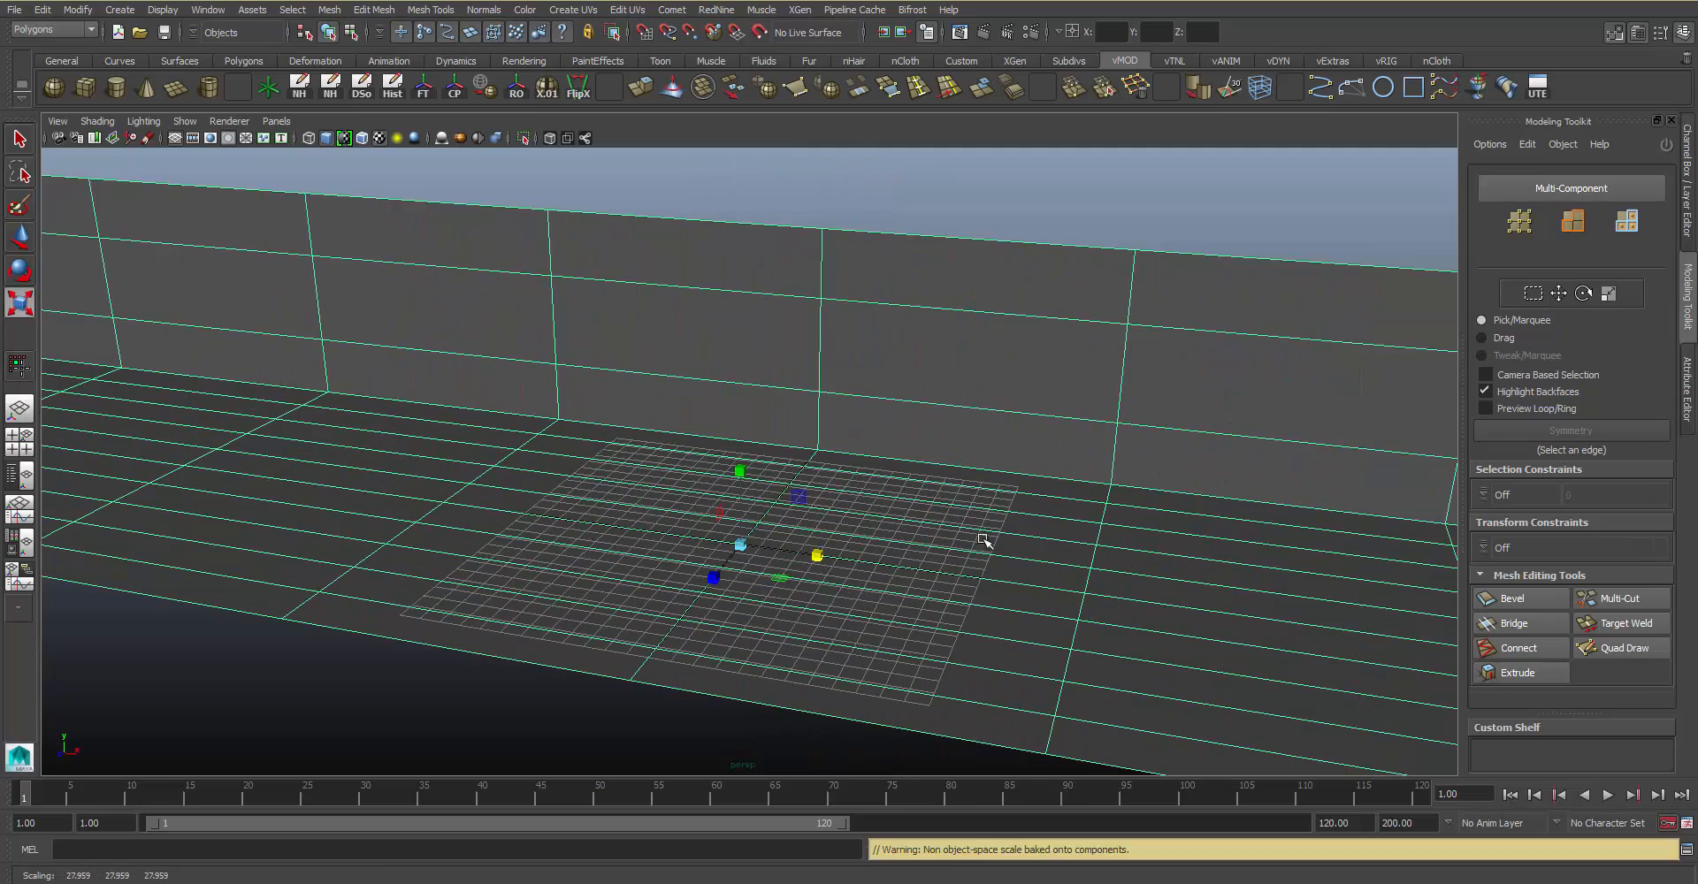
key(3)
click(1050, 214)
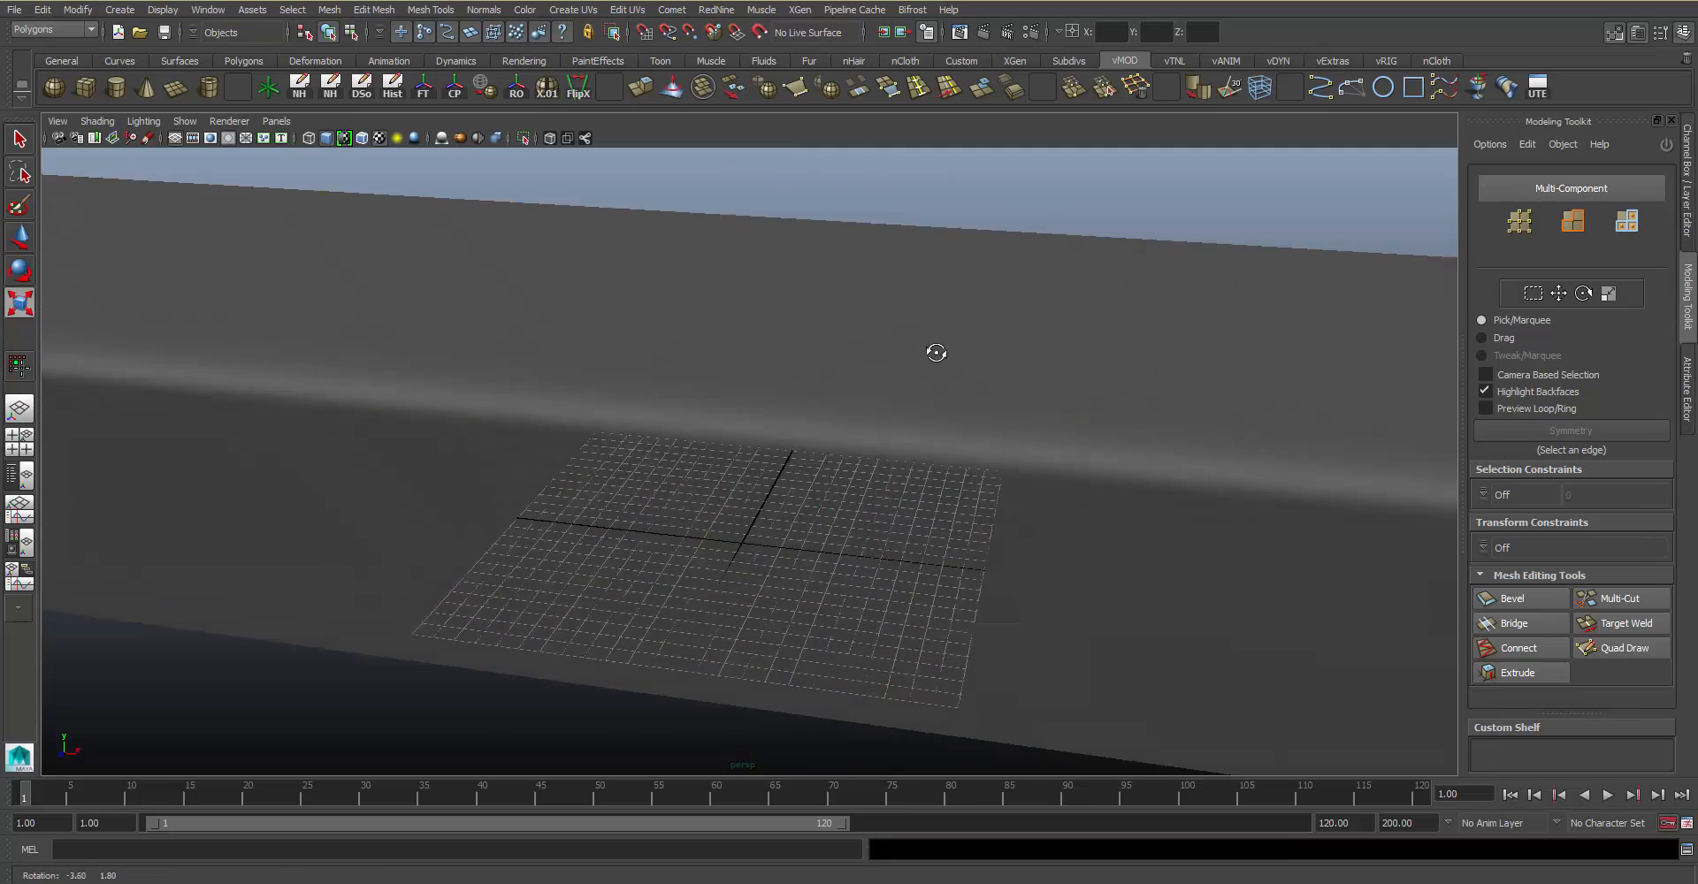
alt+drag(929, 353, 973, 381)
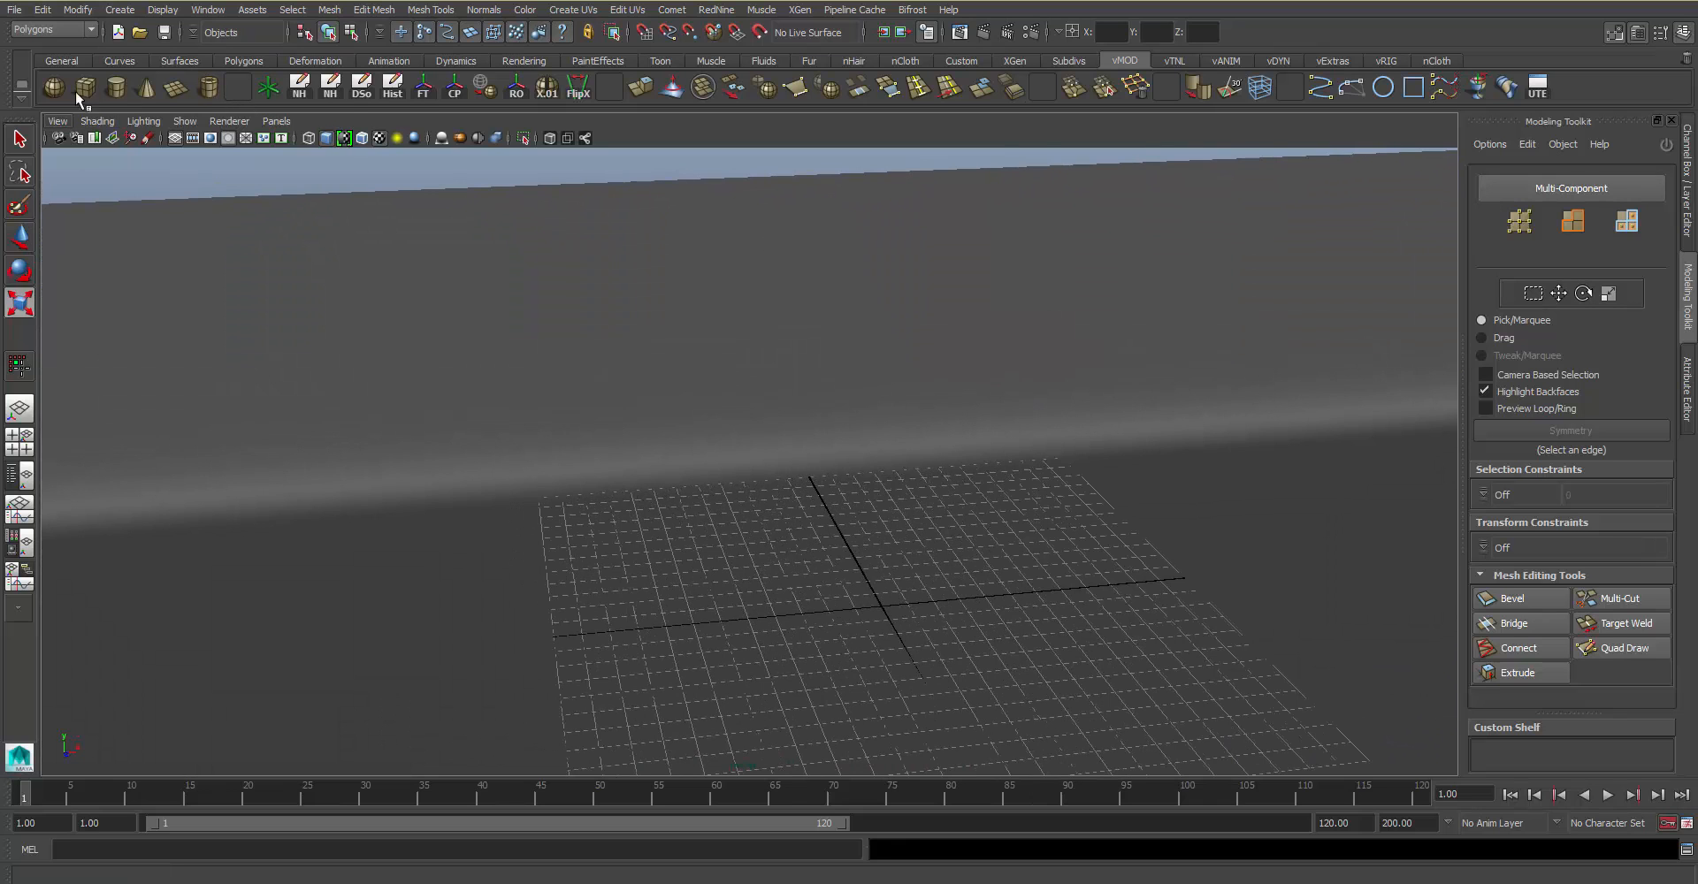
Step: Create a polygon sphere at the origin and set its Translate Y to 1 so it rests on the floor
click(54, 89)
key(r)
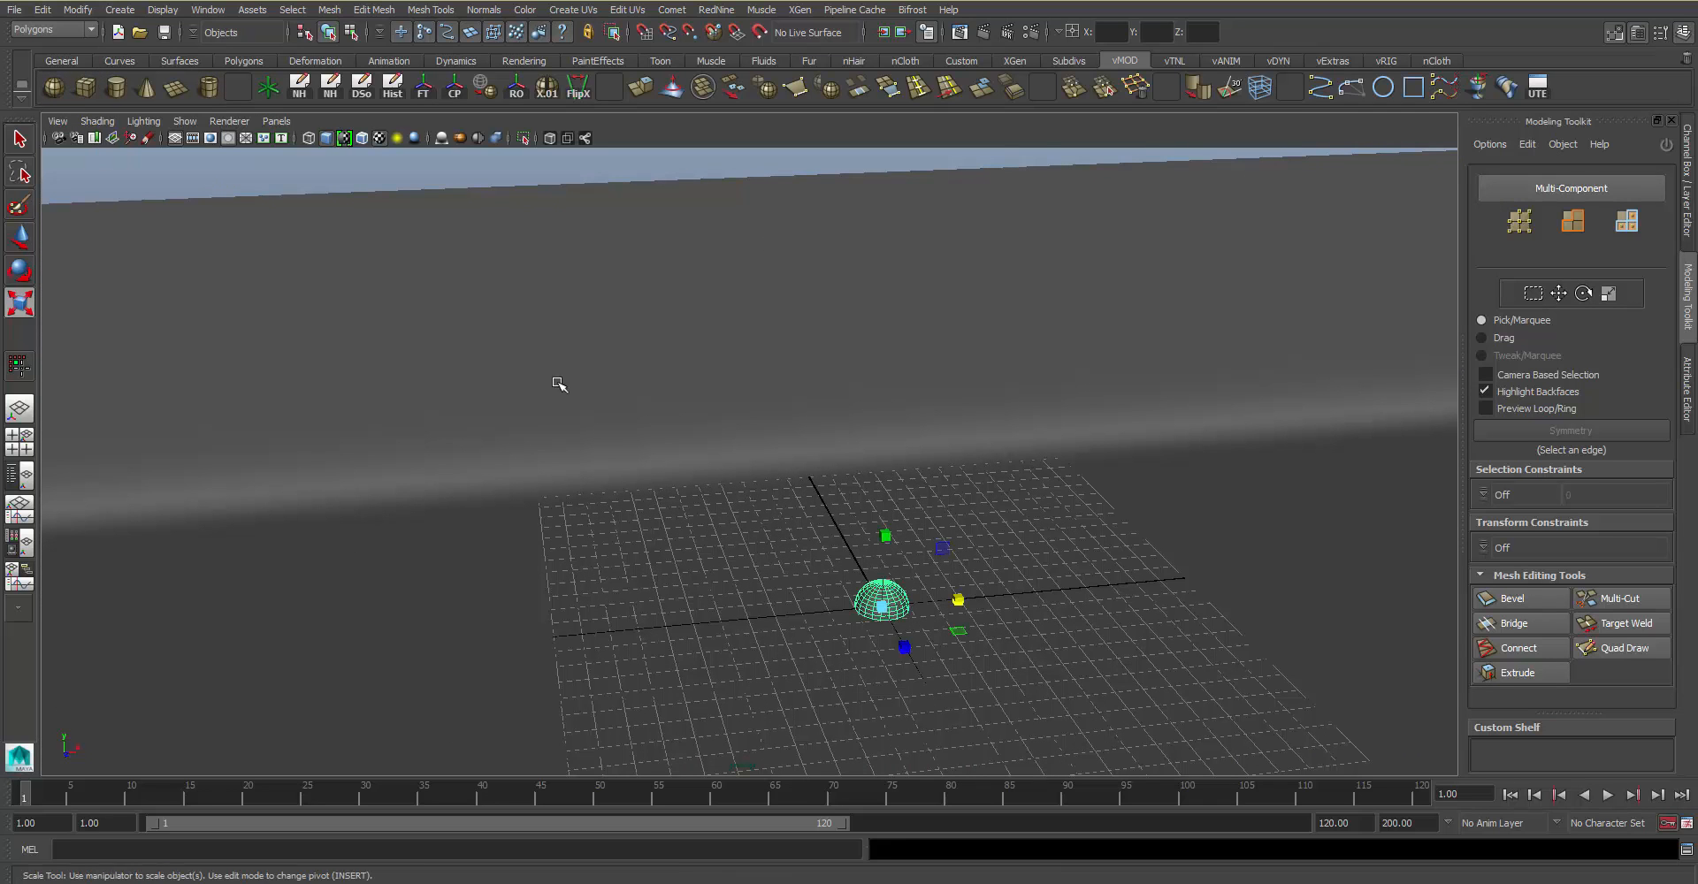
alt+drag(557, 379, 791, 439)
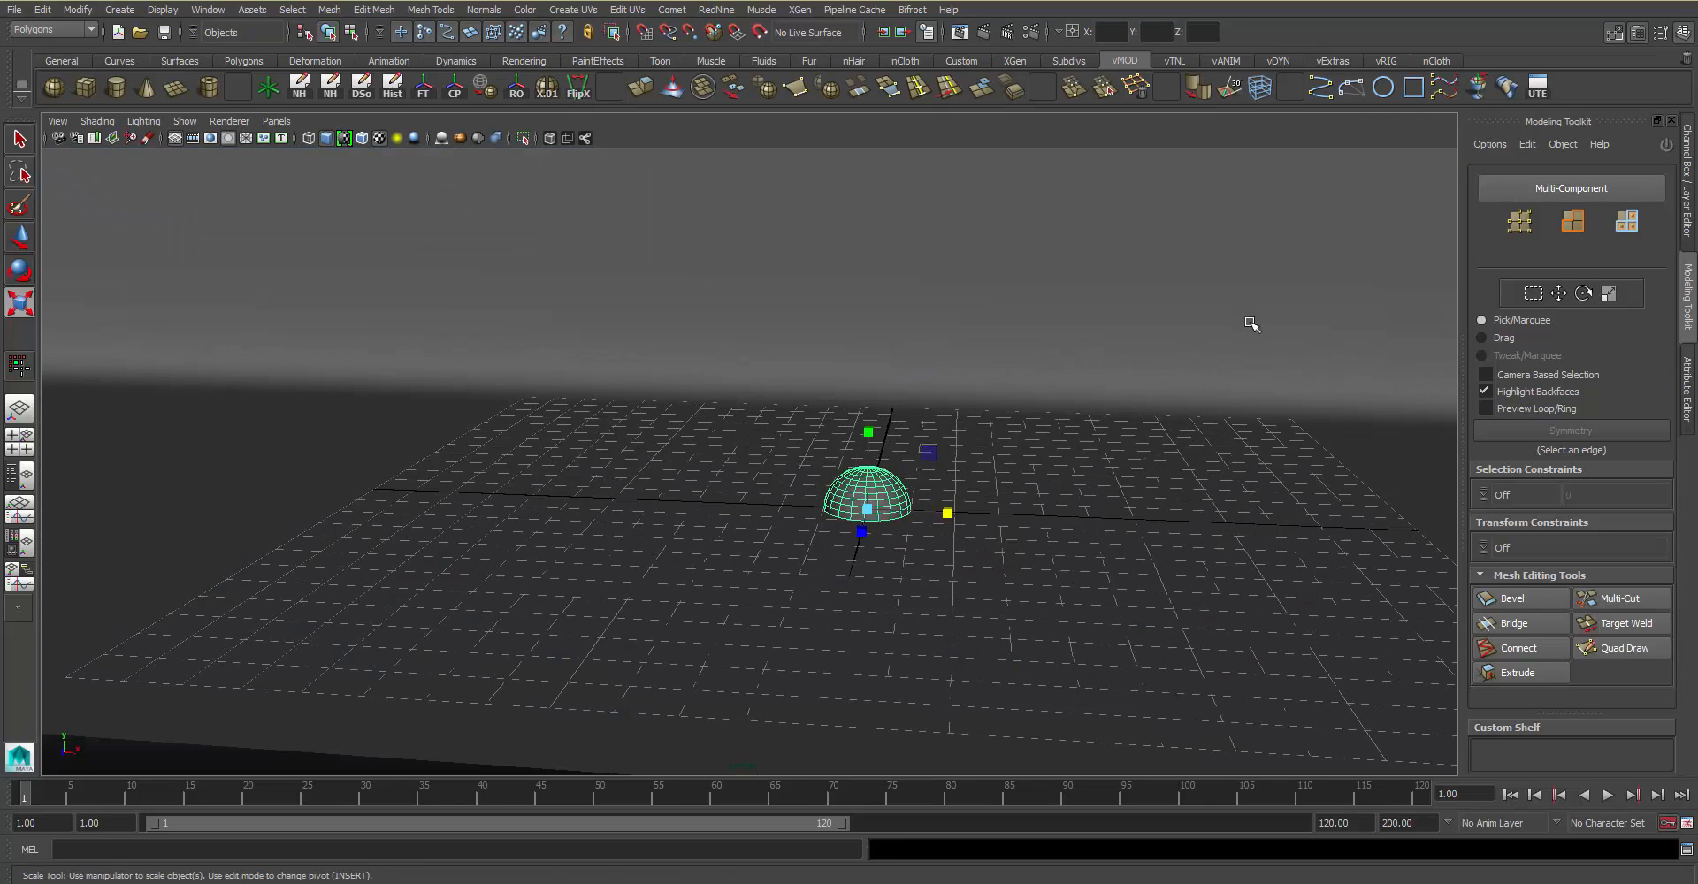
key(w)
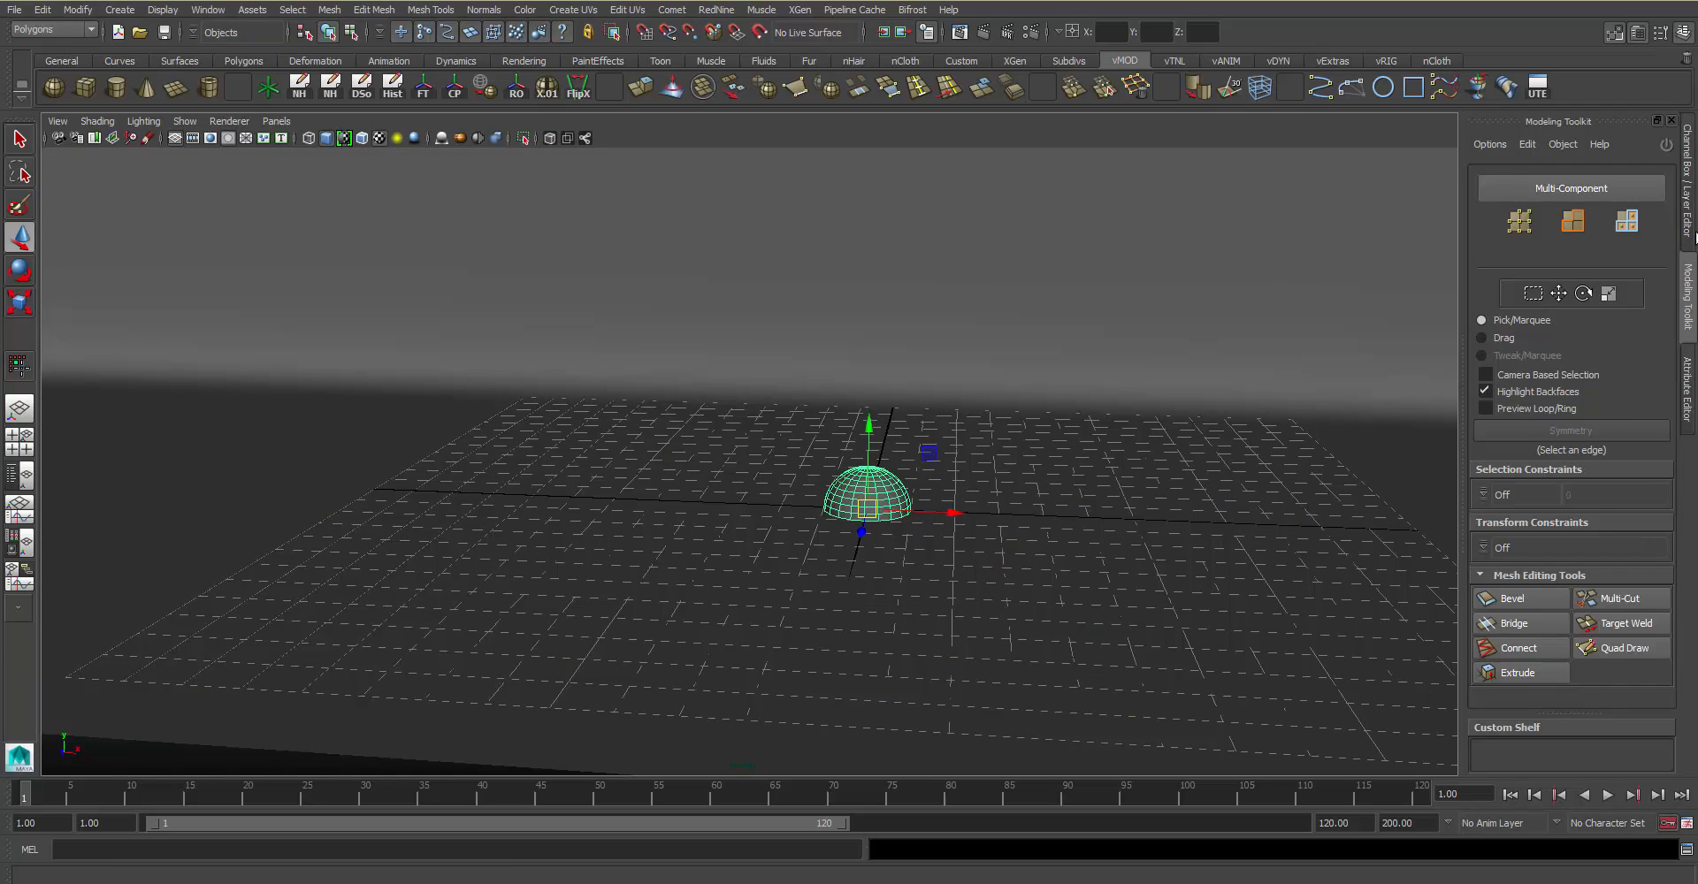
click(1689, 230)
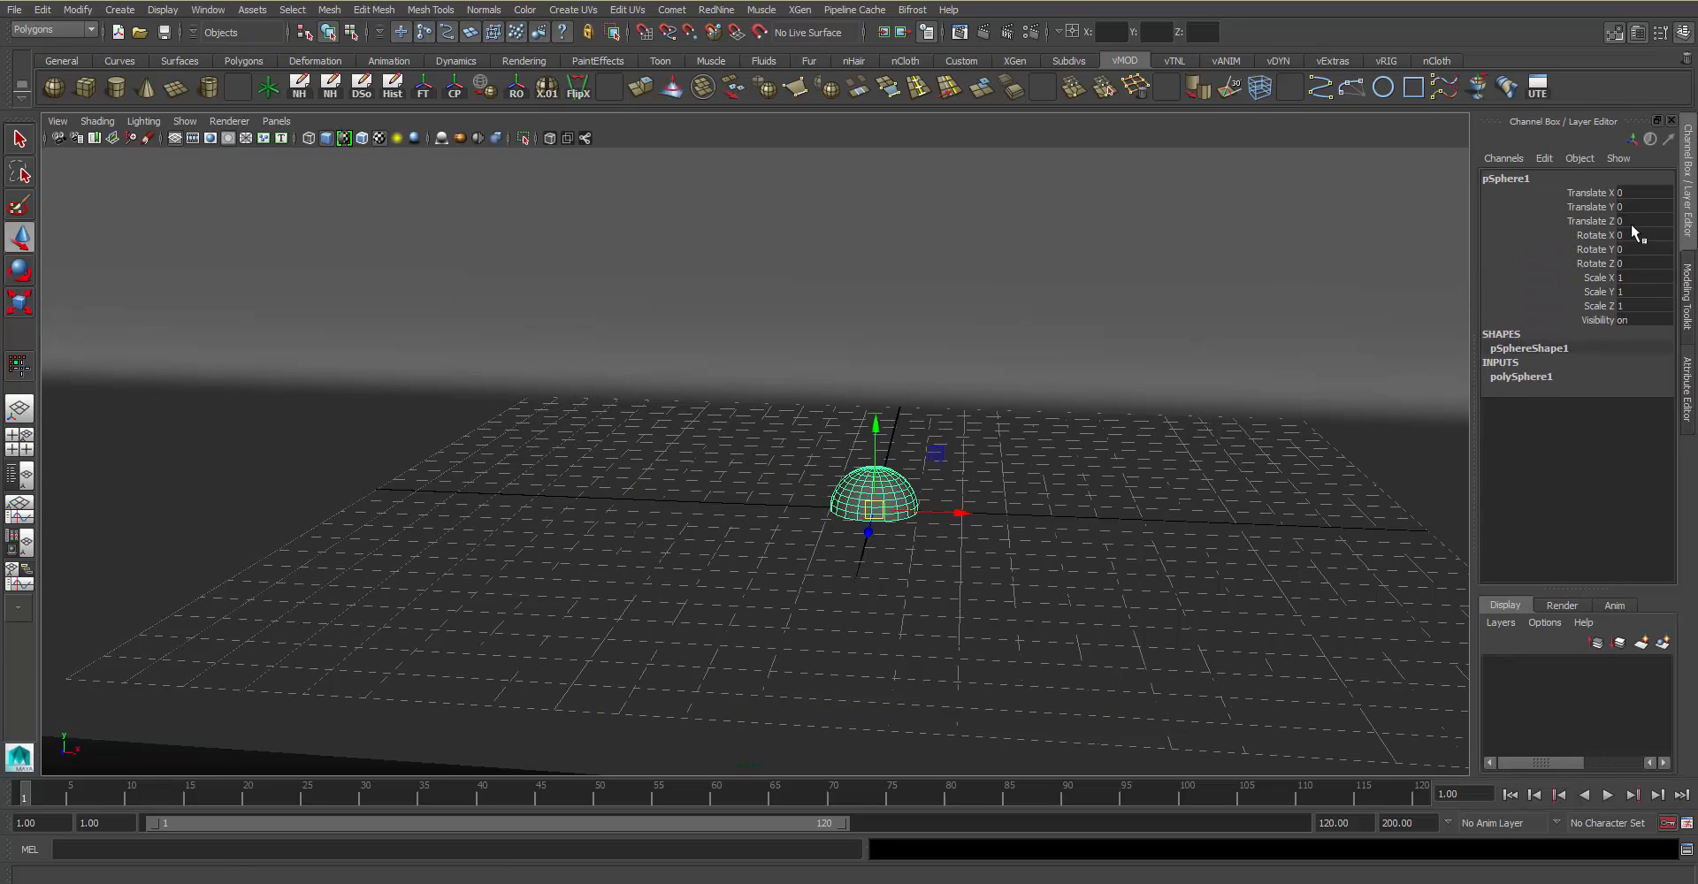
click(1666, 205)
text(1)
key(Return)
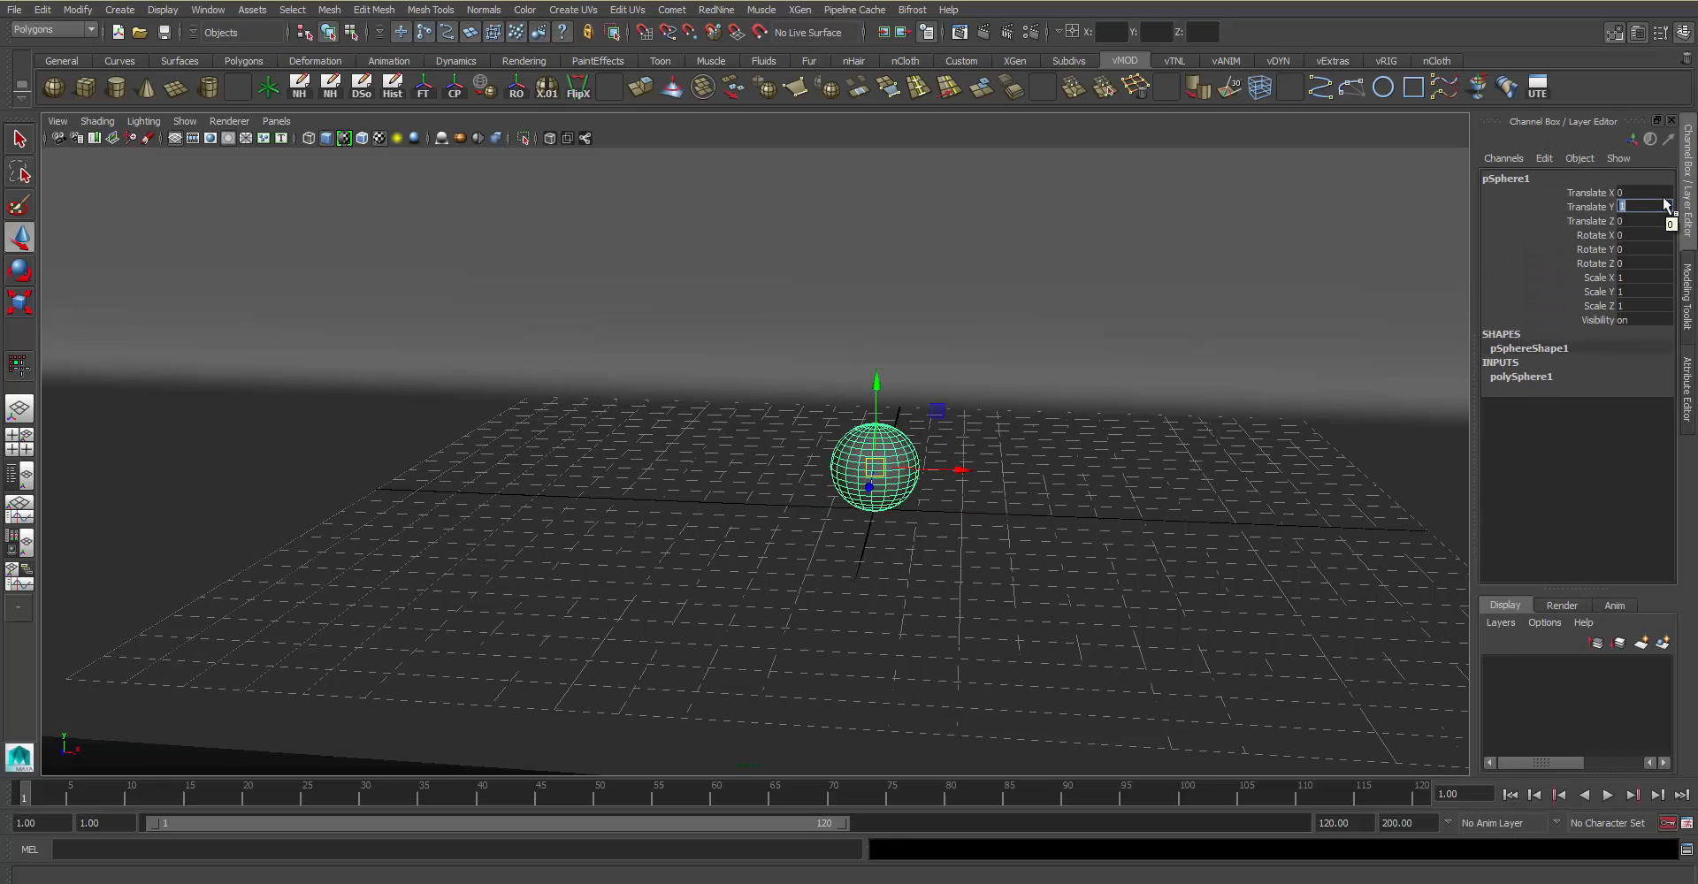
Step: Duplicate the sphere and set the copy's Translate X to -3
alt+drag(1061, 278, 1053, 363)
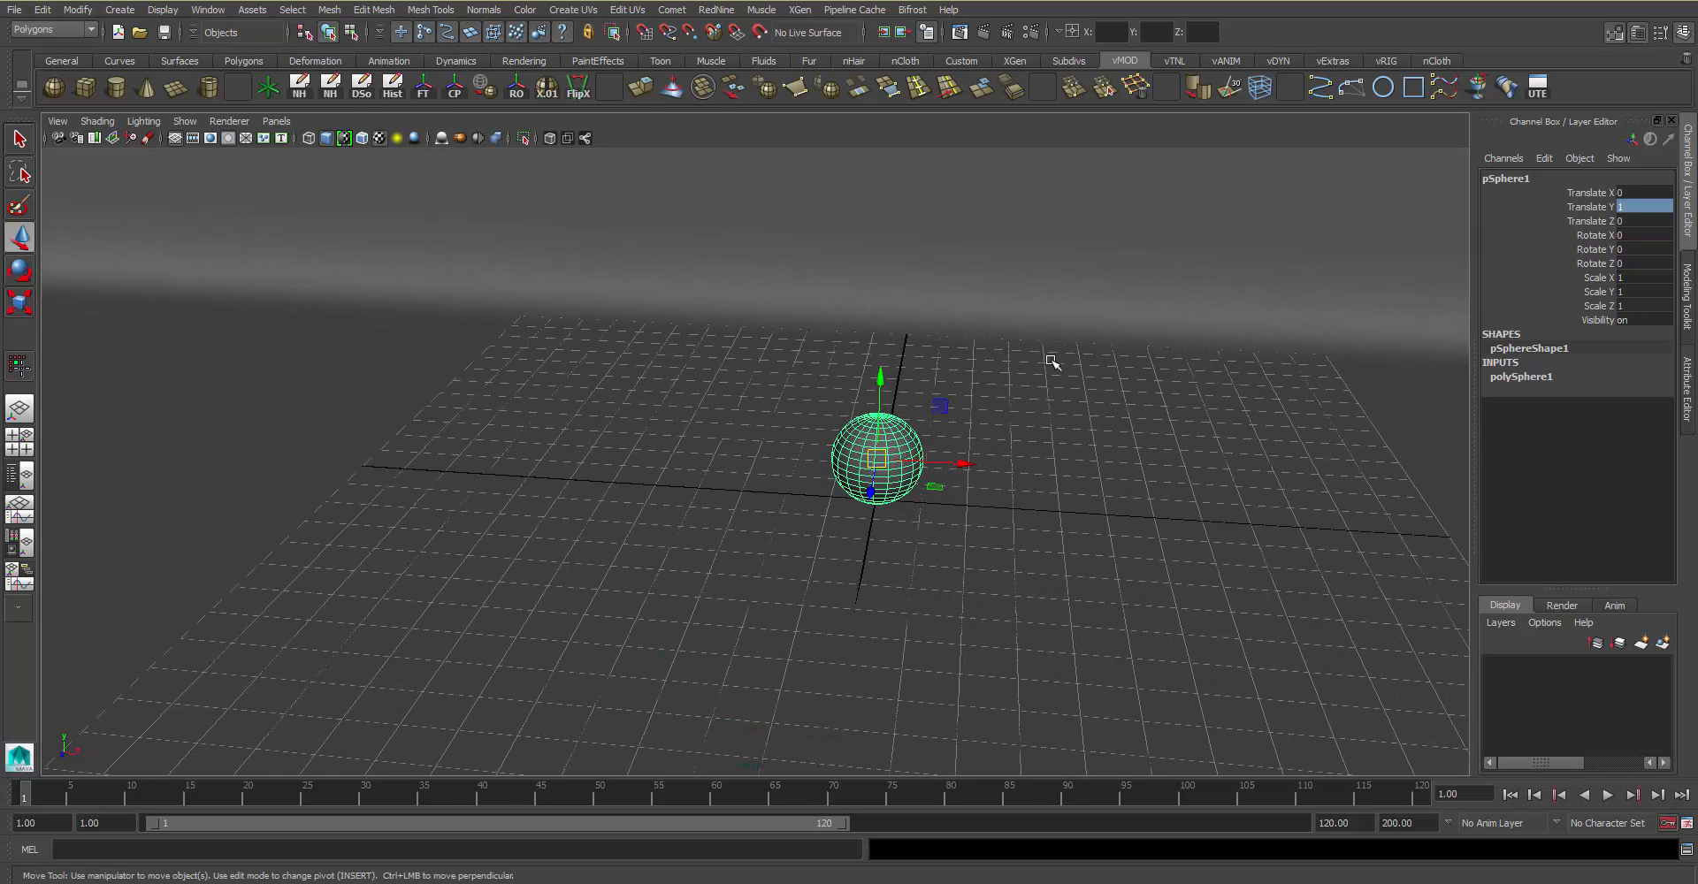
key(ctrl+d)
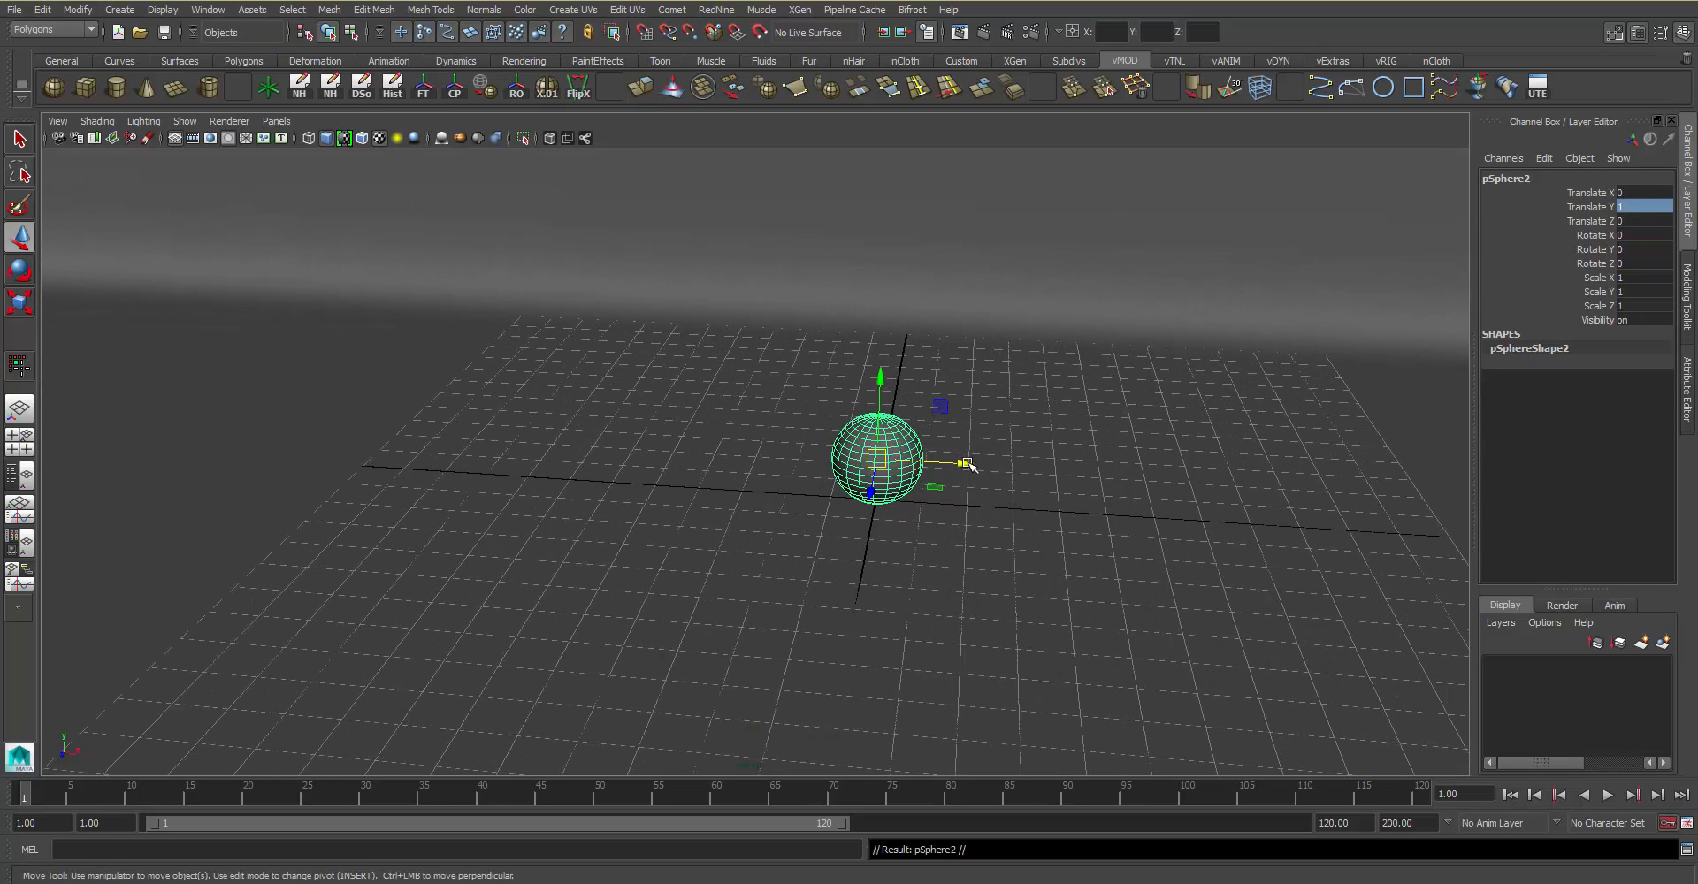
drag(967, 463, 864, 461)
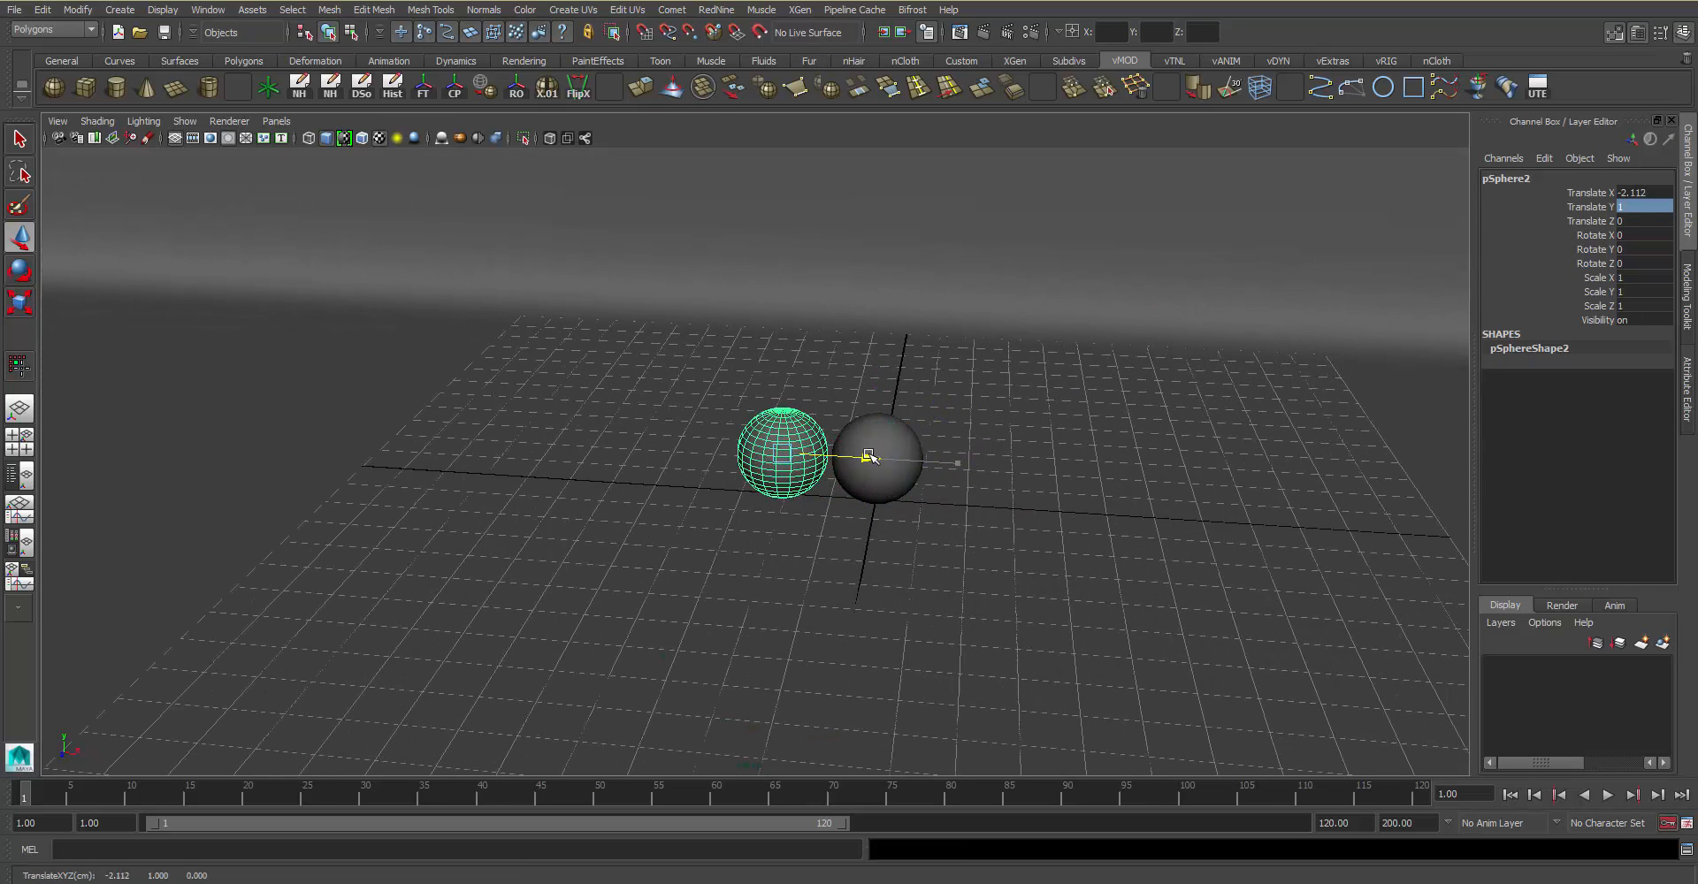
click(1664, 193)
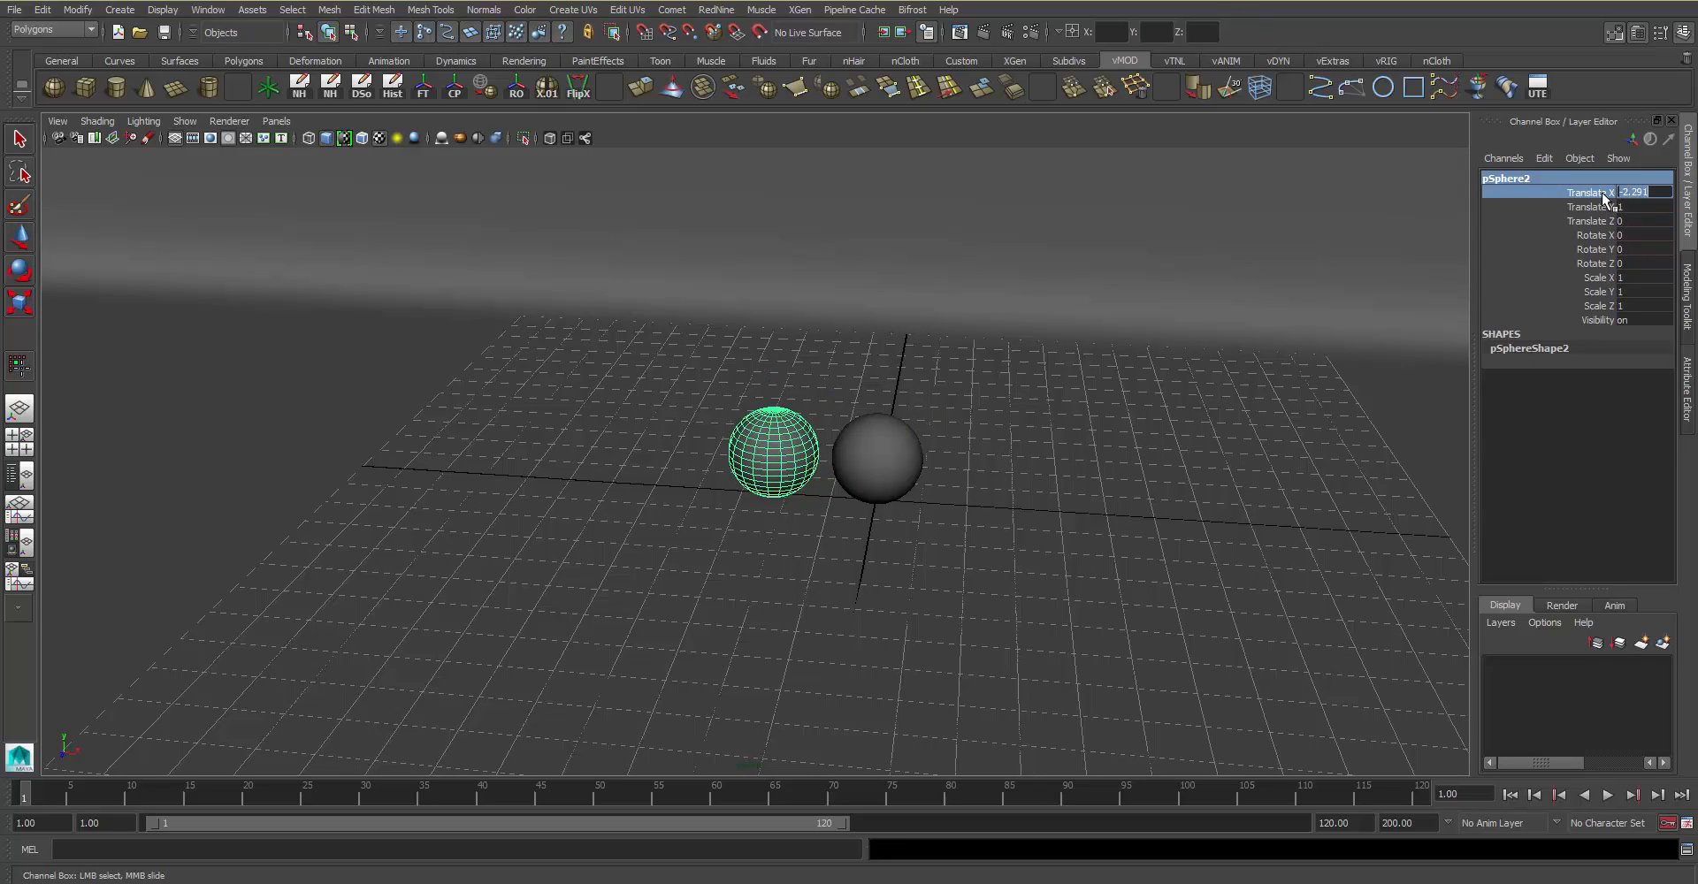
key(Tab)
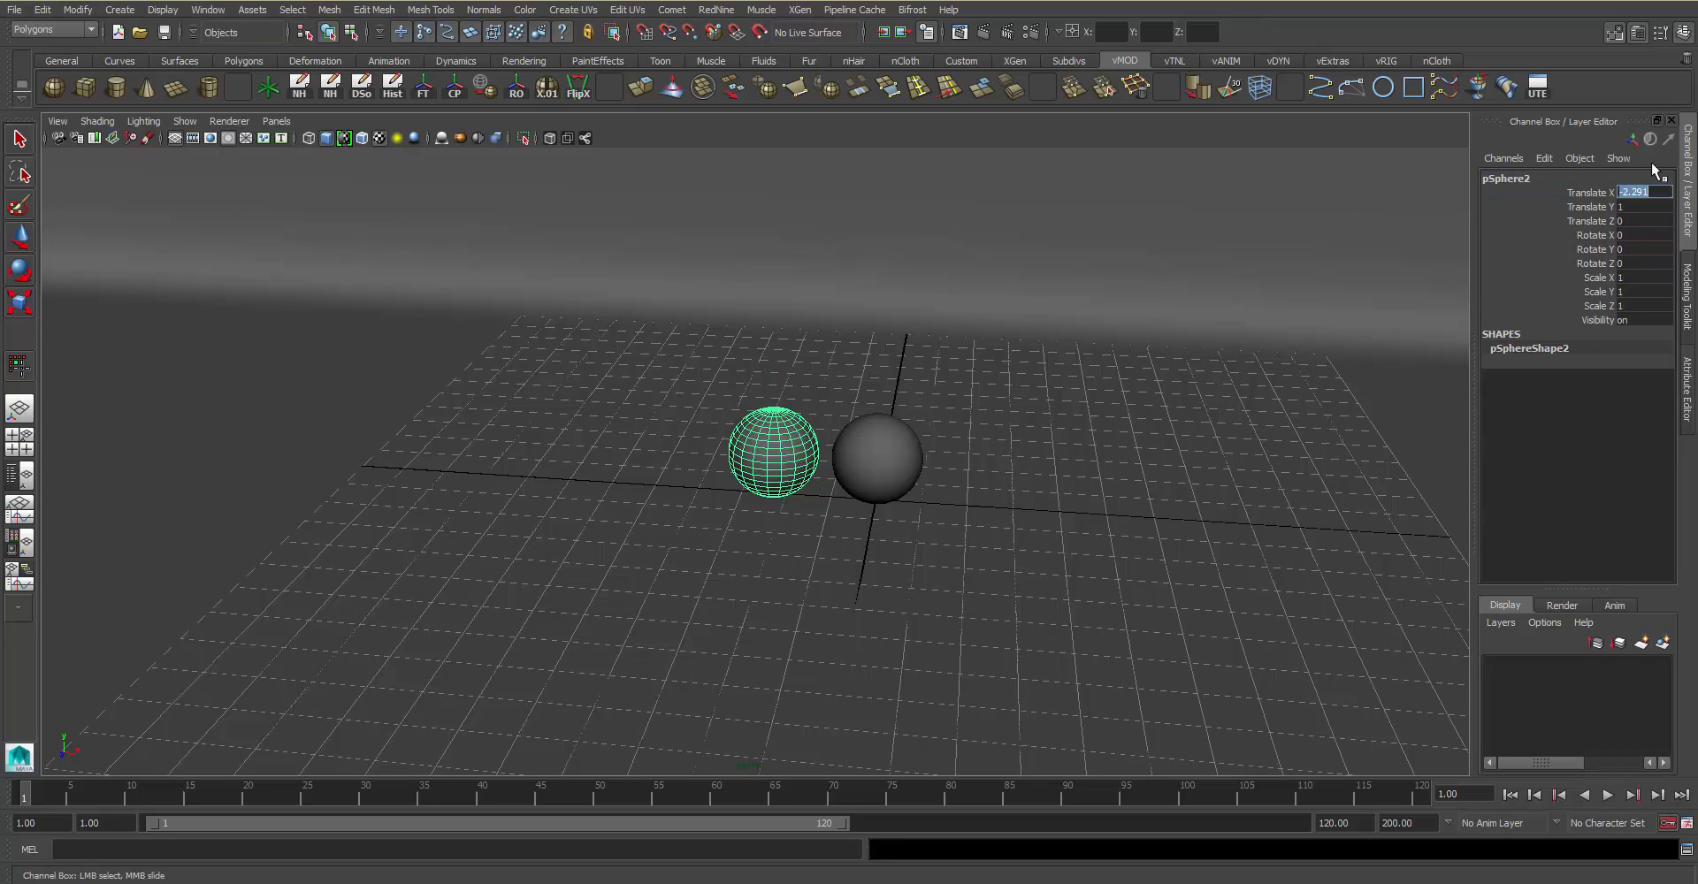
text(-3)
key(Return)
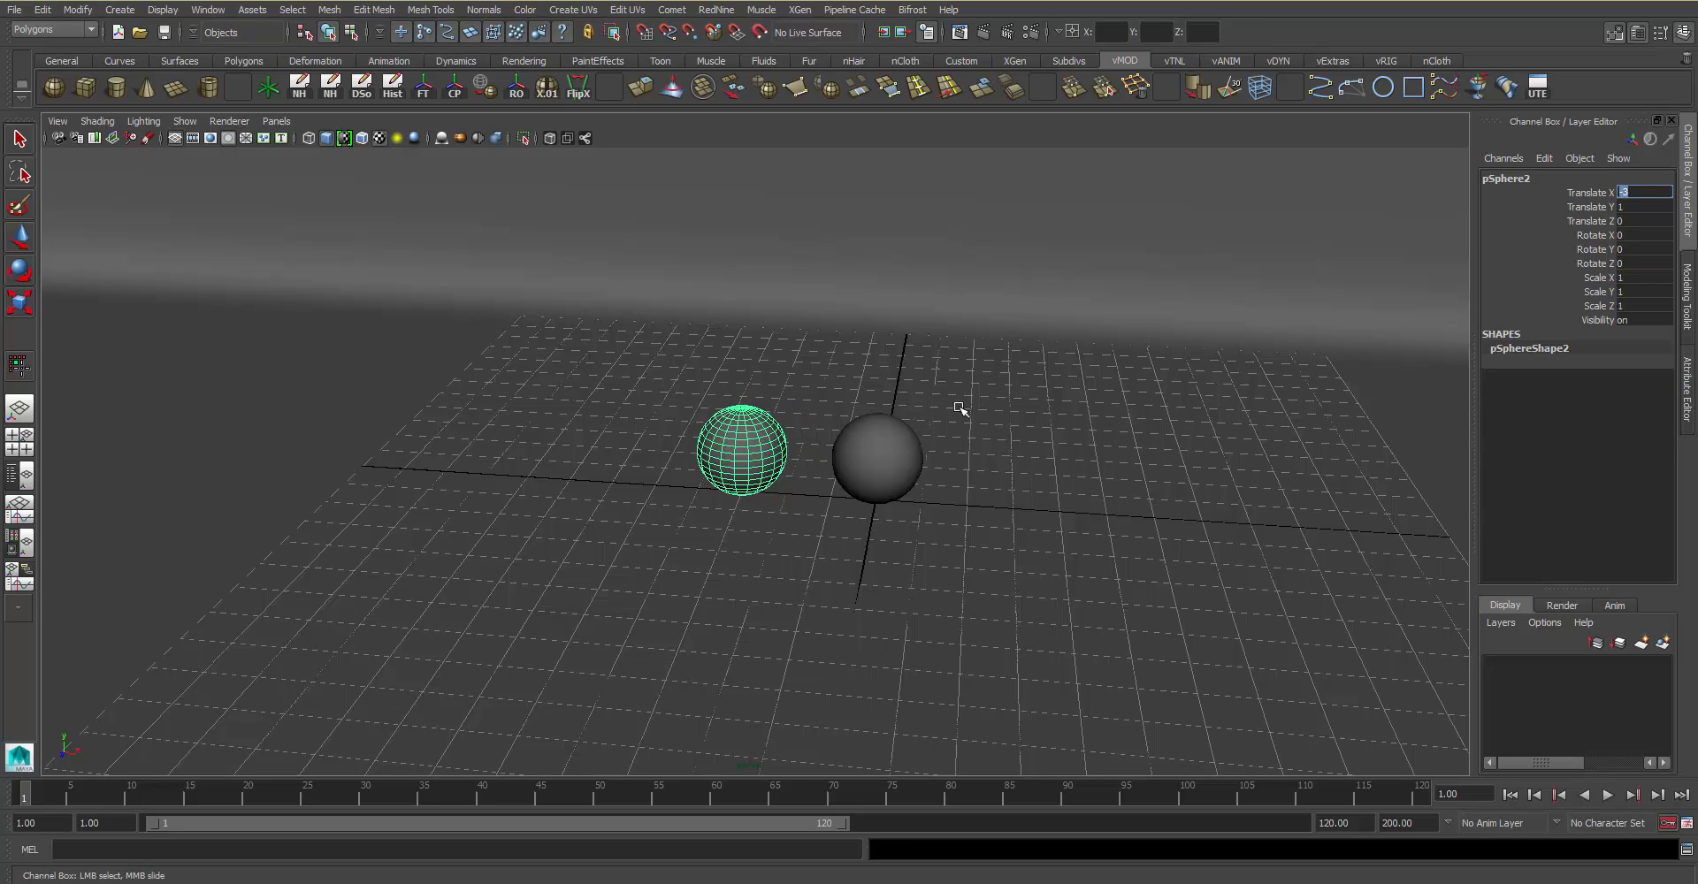
middle_drag(927, 450, 971, 413)
key(ctrl+z)
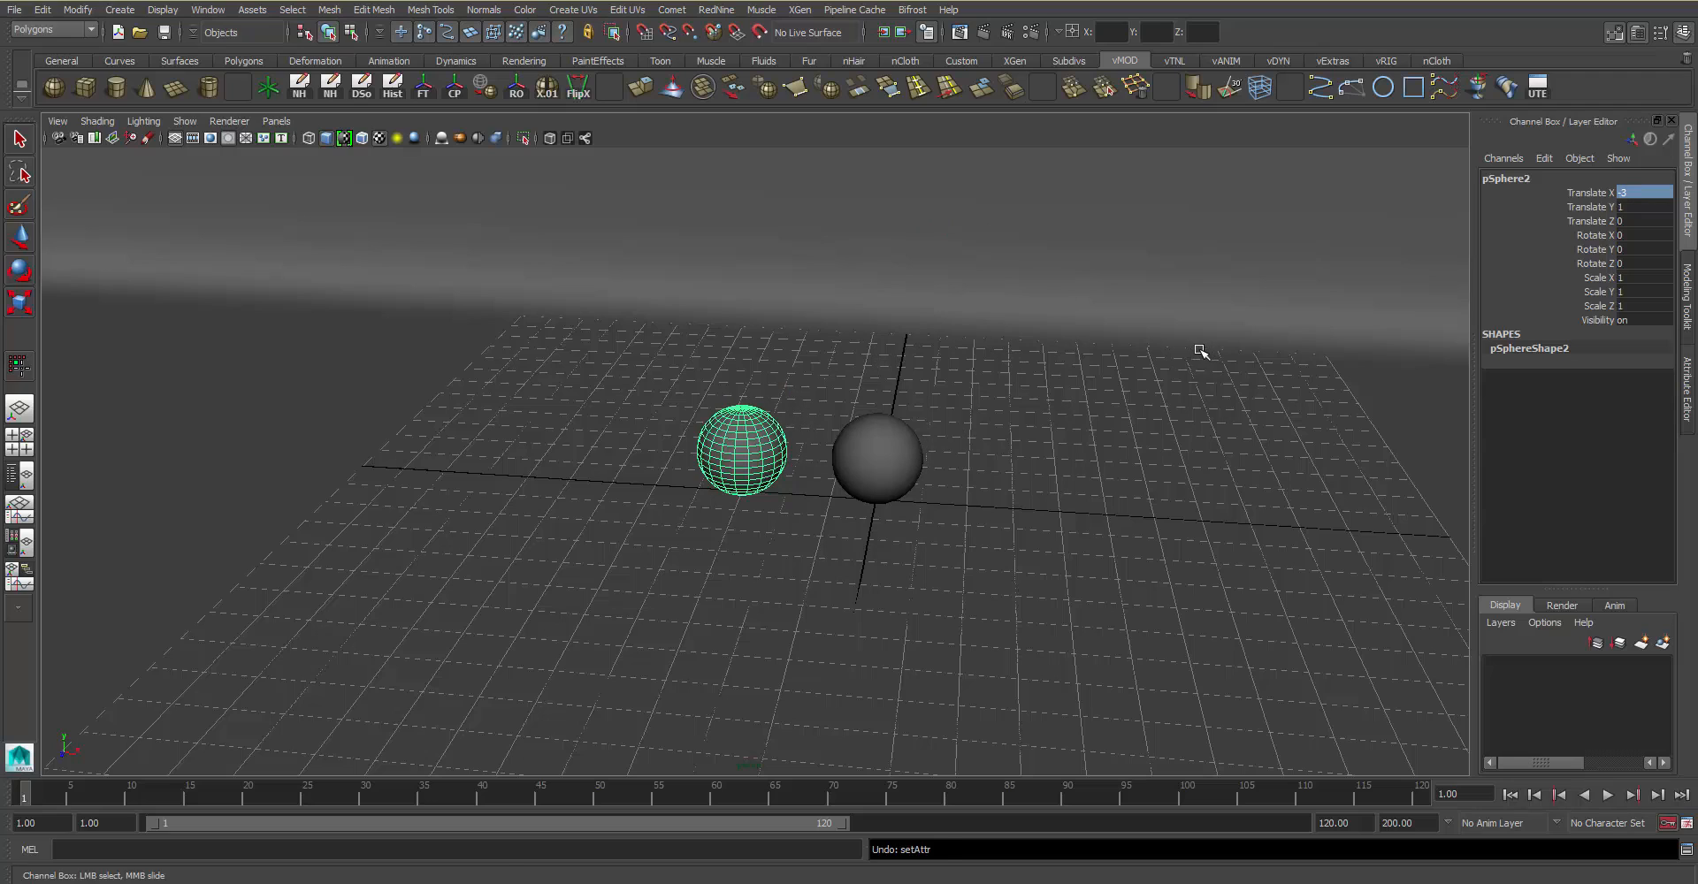
Step: Duplicate the offset sphere twice with transform to continue the row at the same spacing in negative X
key(w)
key(shift+d)
key(shift+d)
Step: Duplicate the sphere at the origin and set the copy's Translate X to 3
click(898, 461)
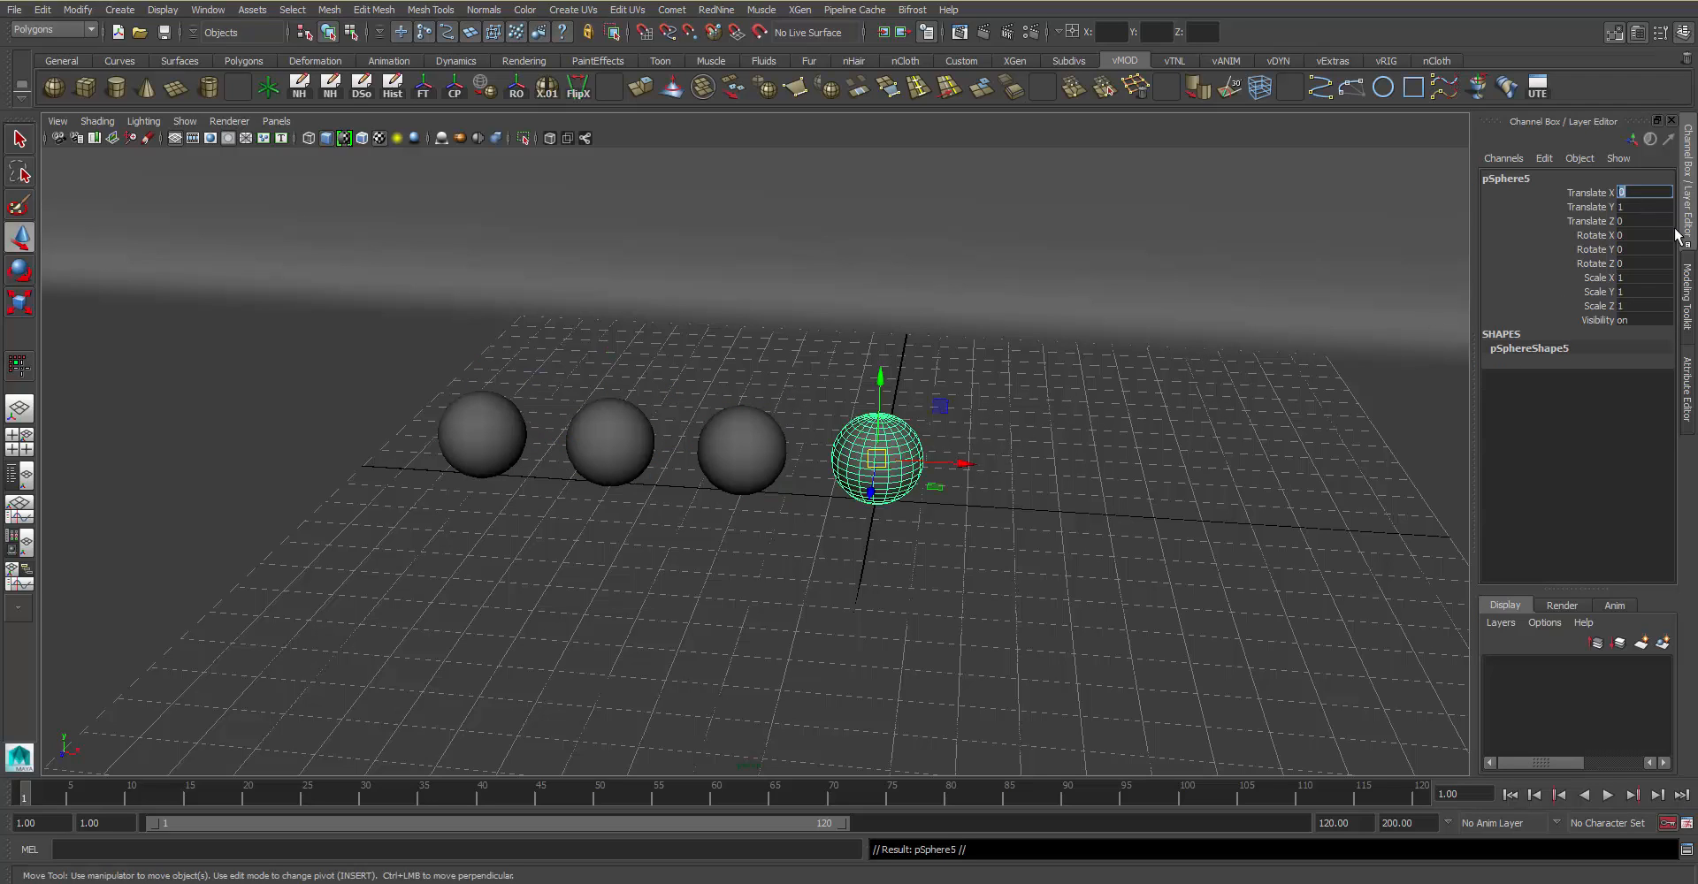
text(3)
key(Return)
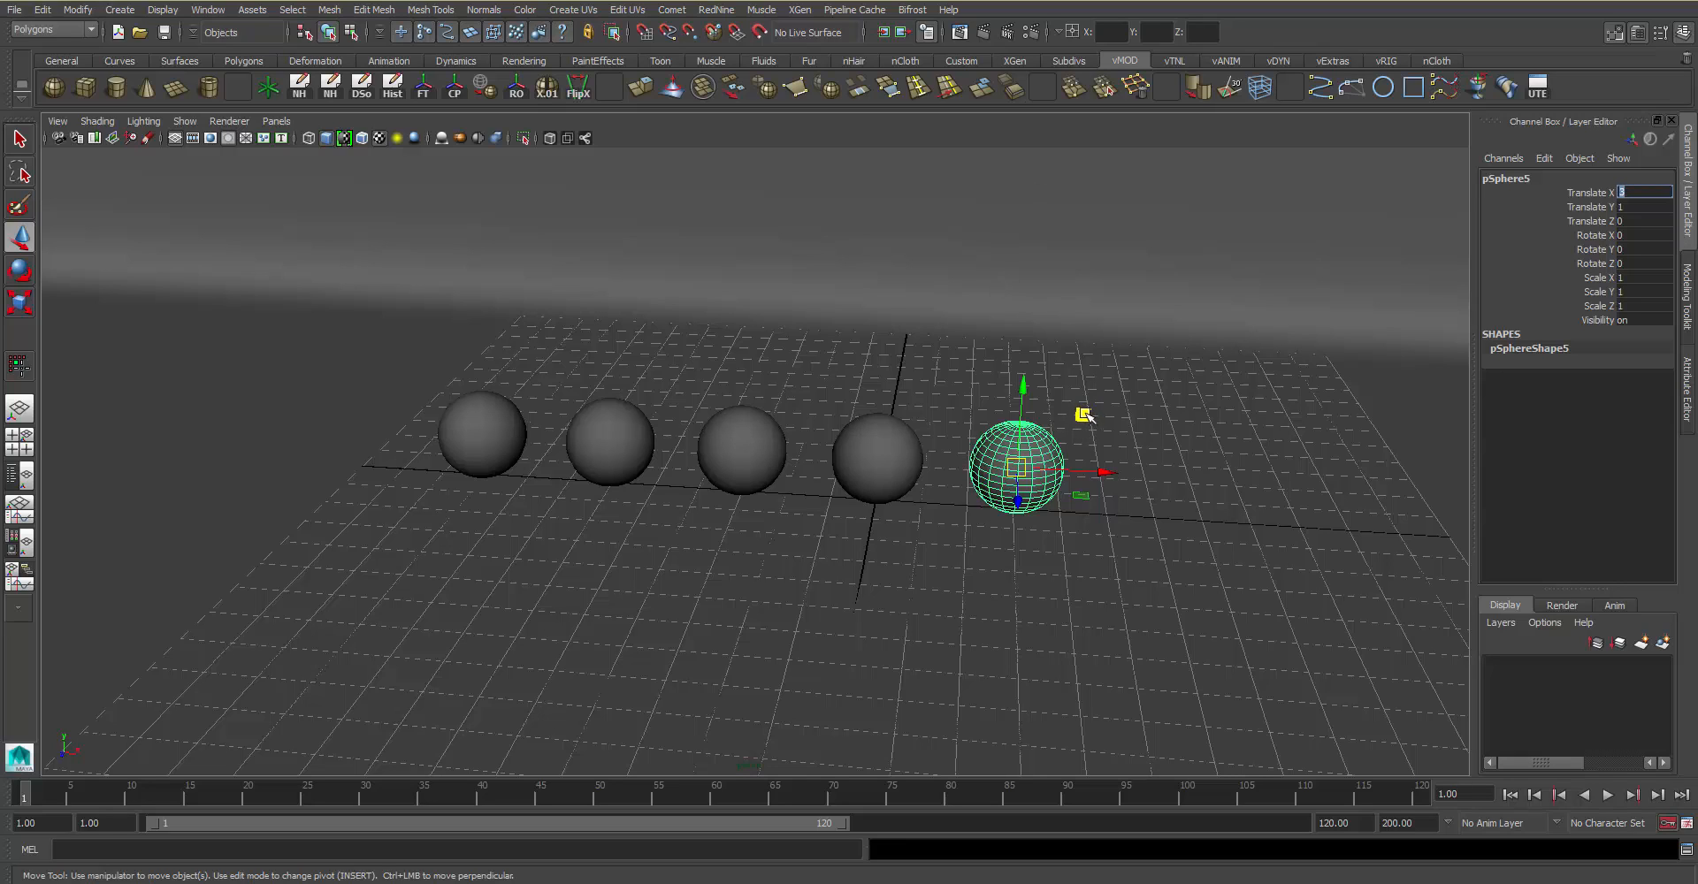
Step: Duplicate the sphere at Translate X 3 twice with transform to extend the row in positive X
click(1019, 503)
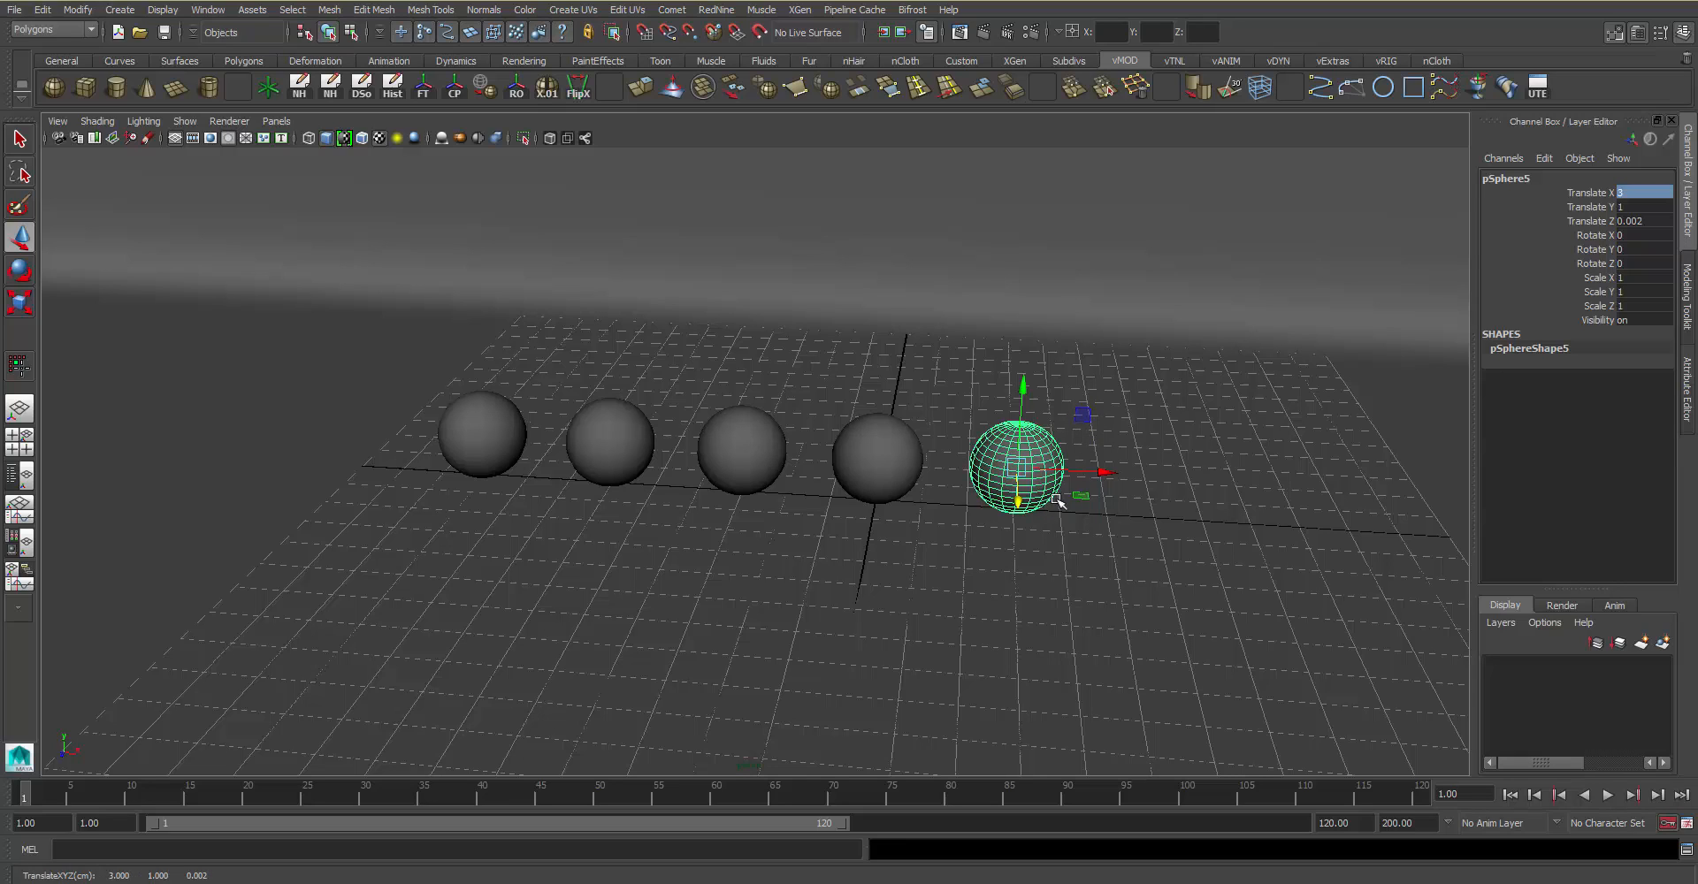
key(shift+d)
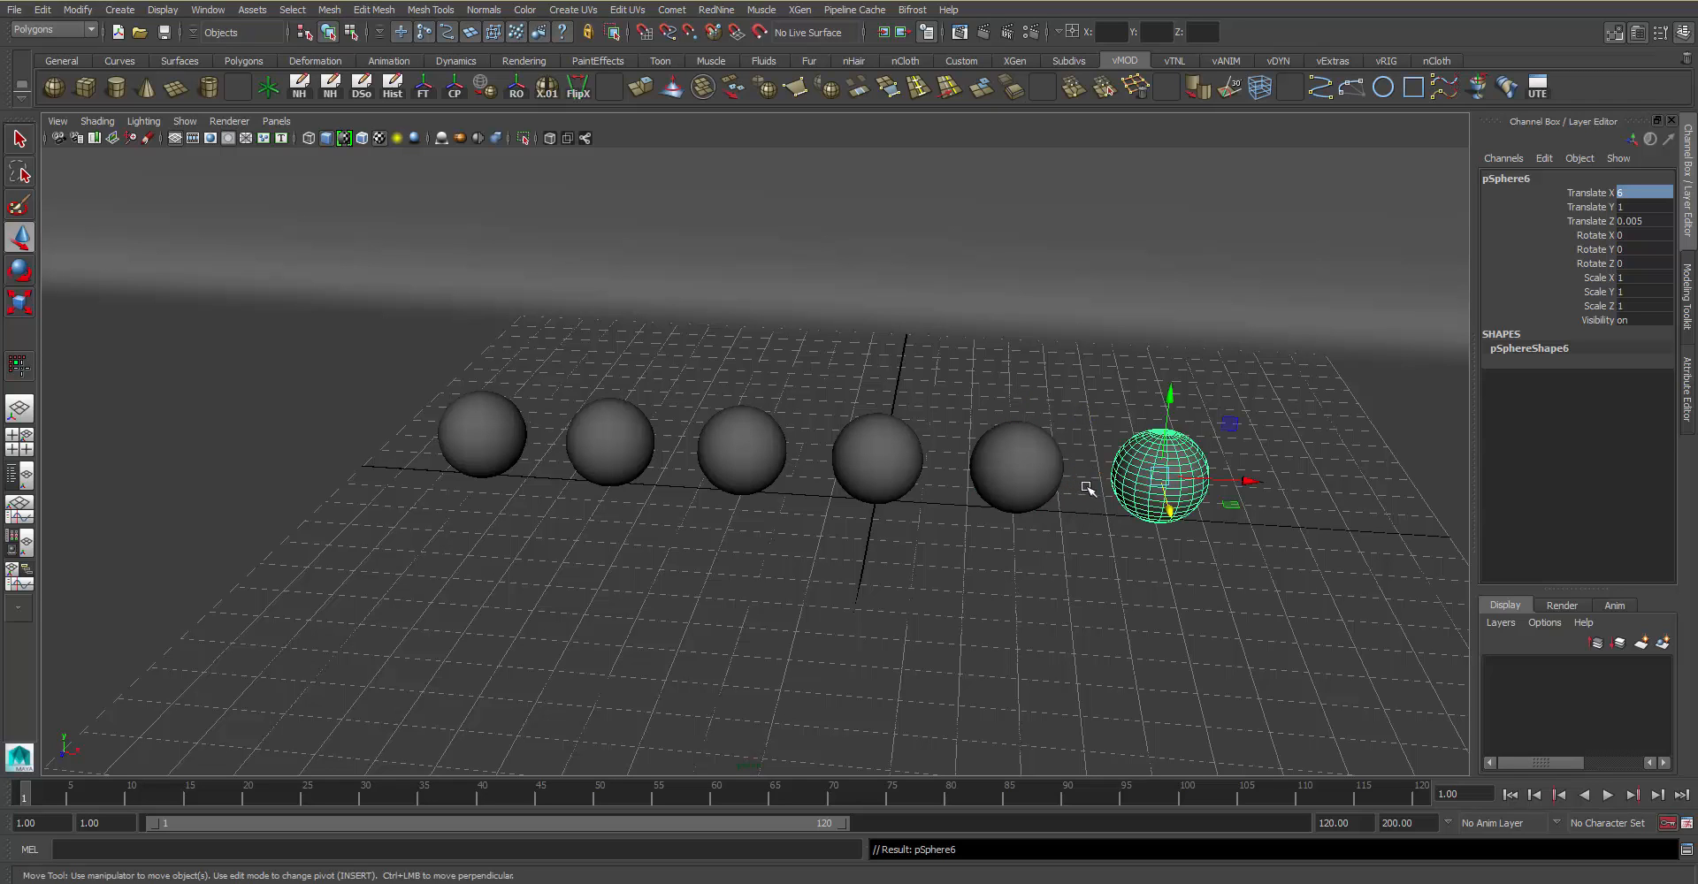
key(shift+d)
Step: Delete the outermost sphere at each end of the row
alt+drag(1082, 448, 570, 449)
click(498, 438)
shift+click(1327, 447)
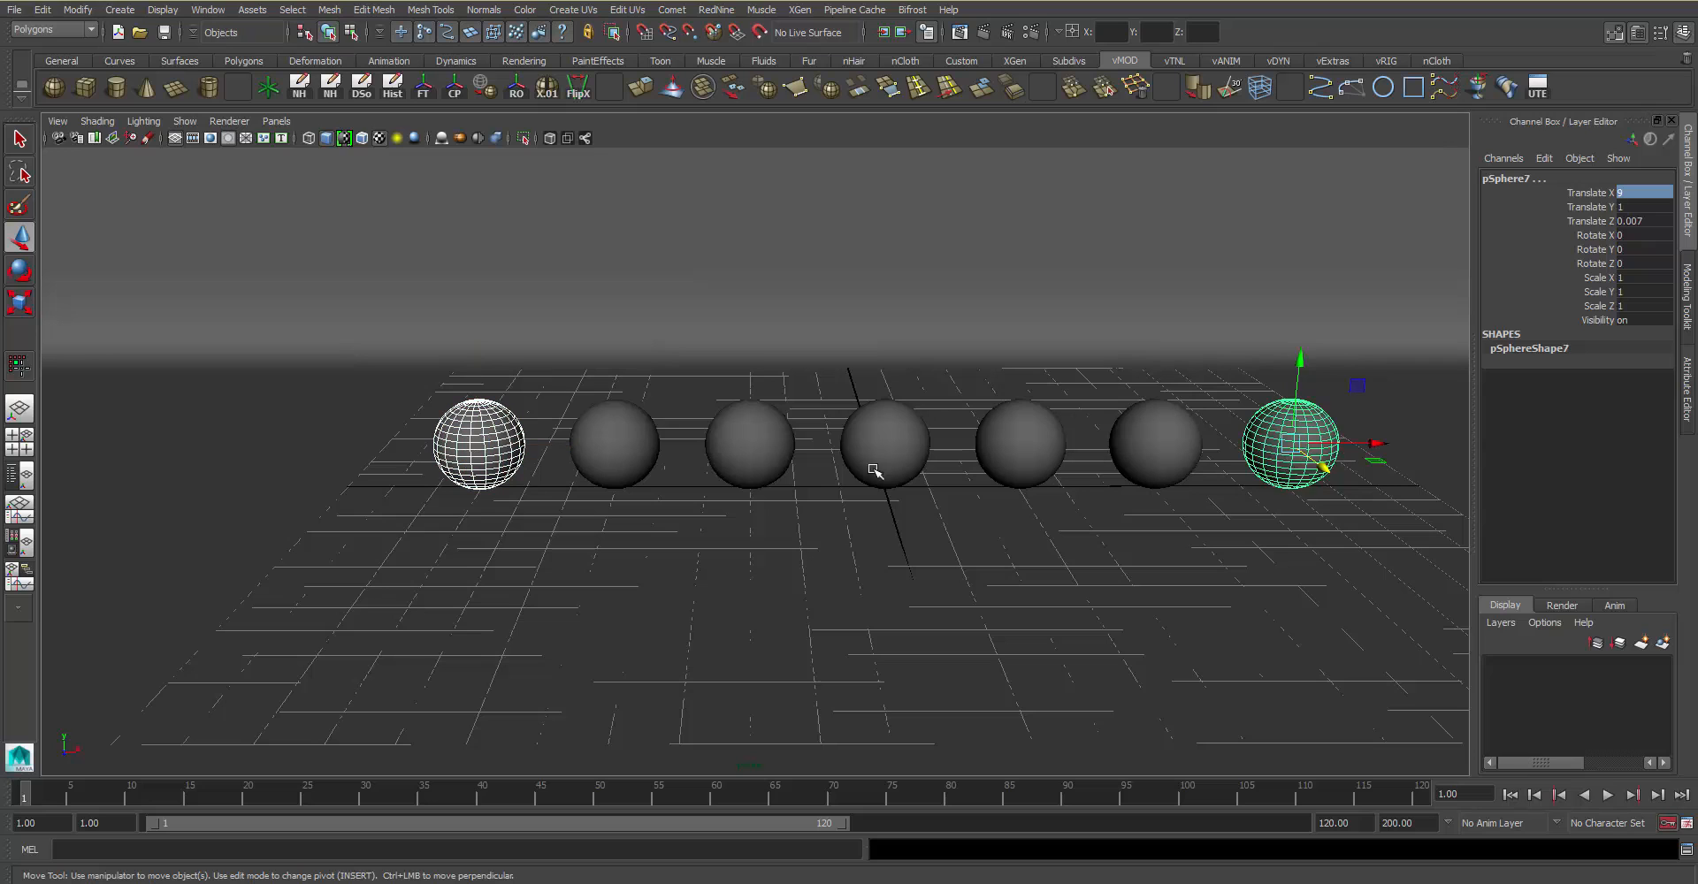
key(Delete)
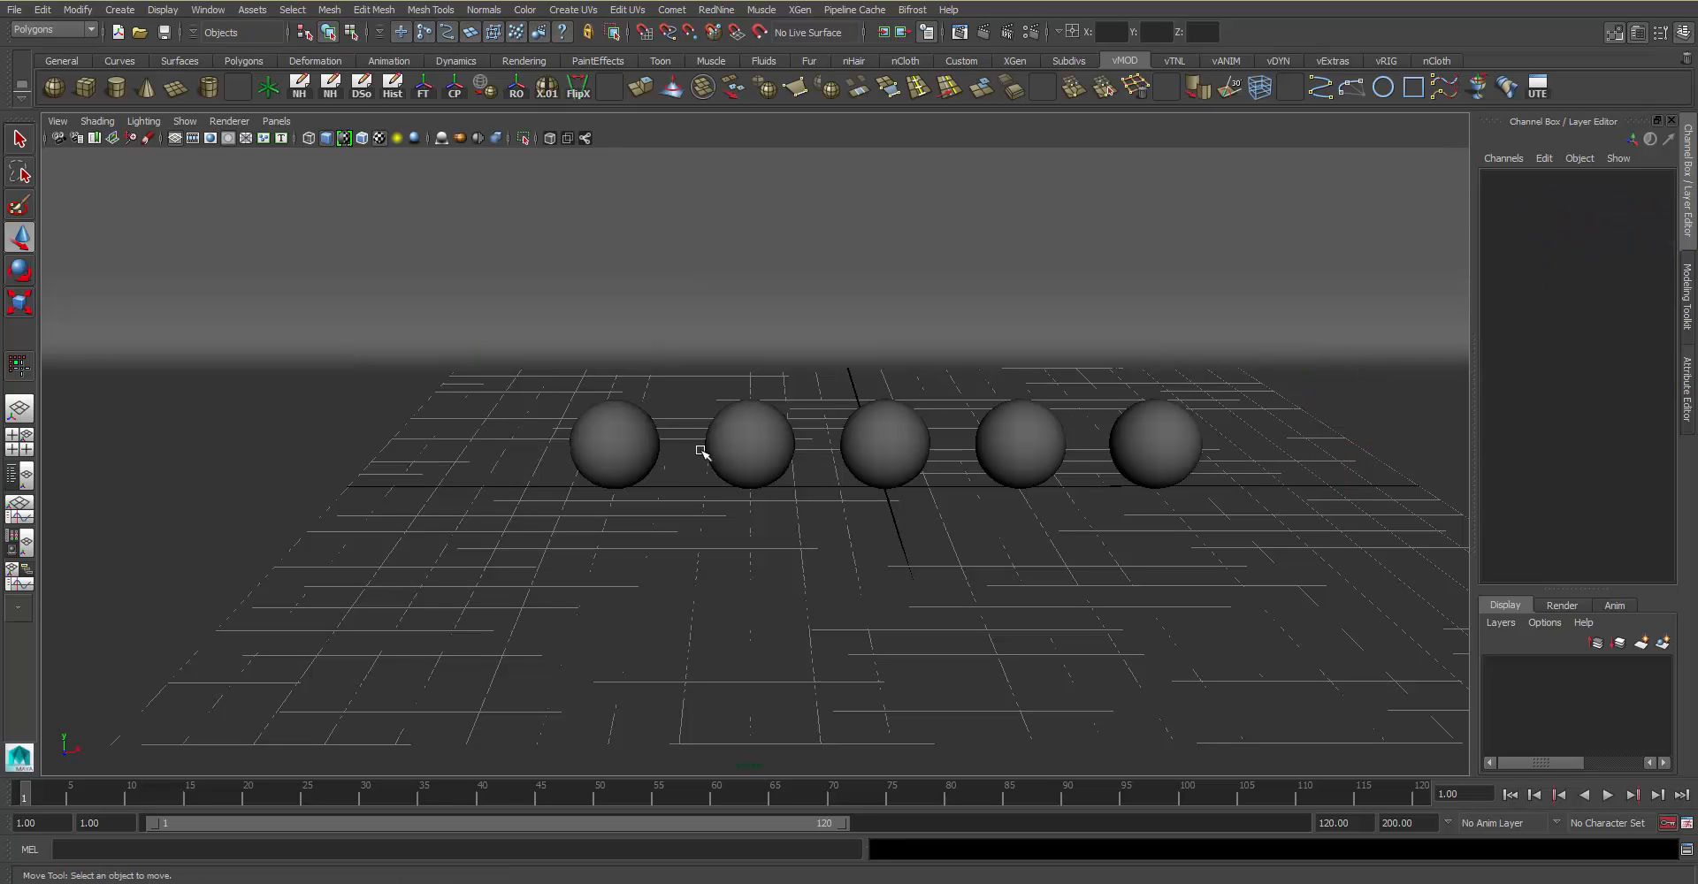
Step: Frame the five spheres from the front and apply smooth mesh preview to them and the backdrop
alt+drag(702, 453, 809, 489)
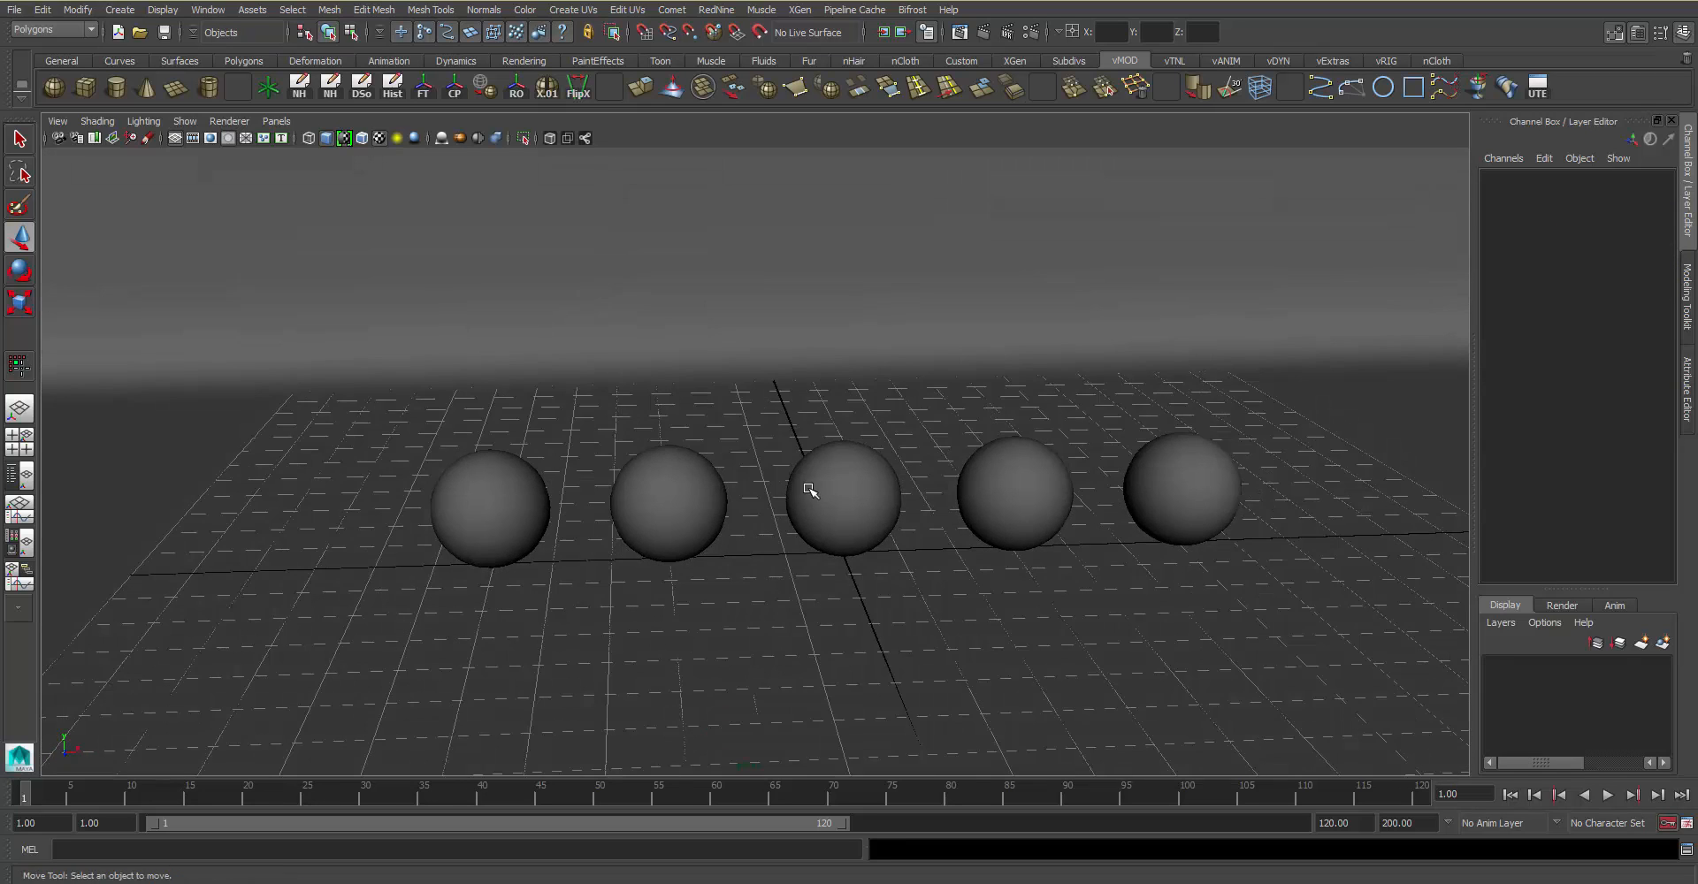
mouse_move(809, 489)
alt+right_down()
mouse_move(830, 474)
mouse_move(837, 502)
alt+right_up()
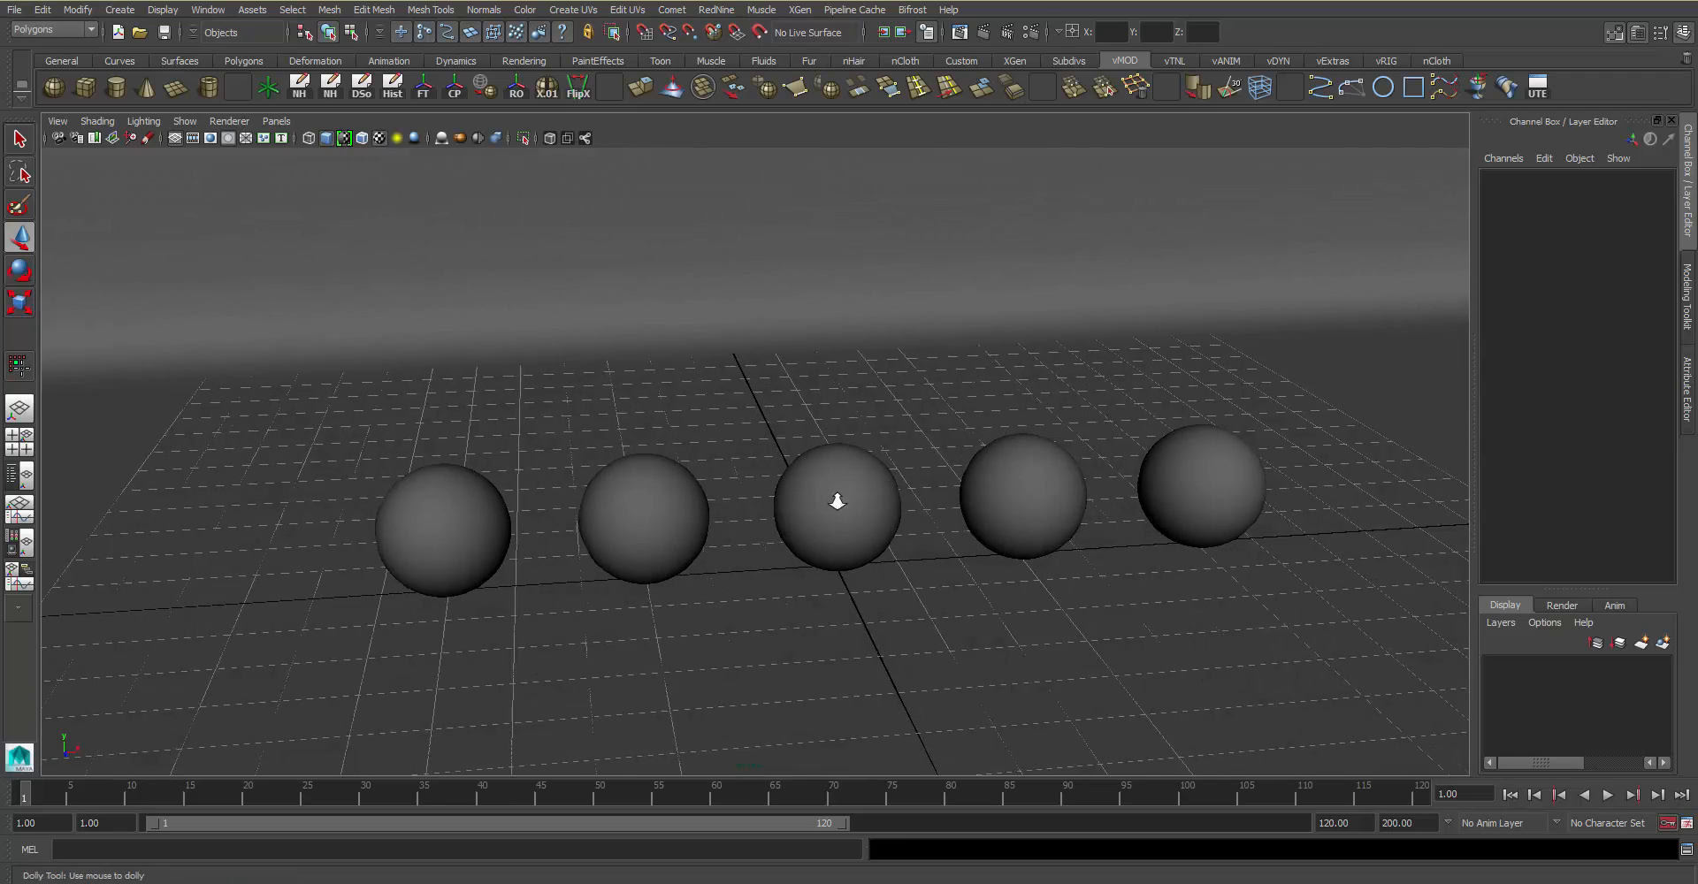
alt+drag(838, 502, 940, 438)
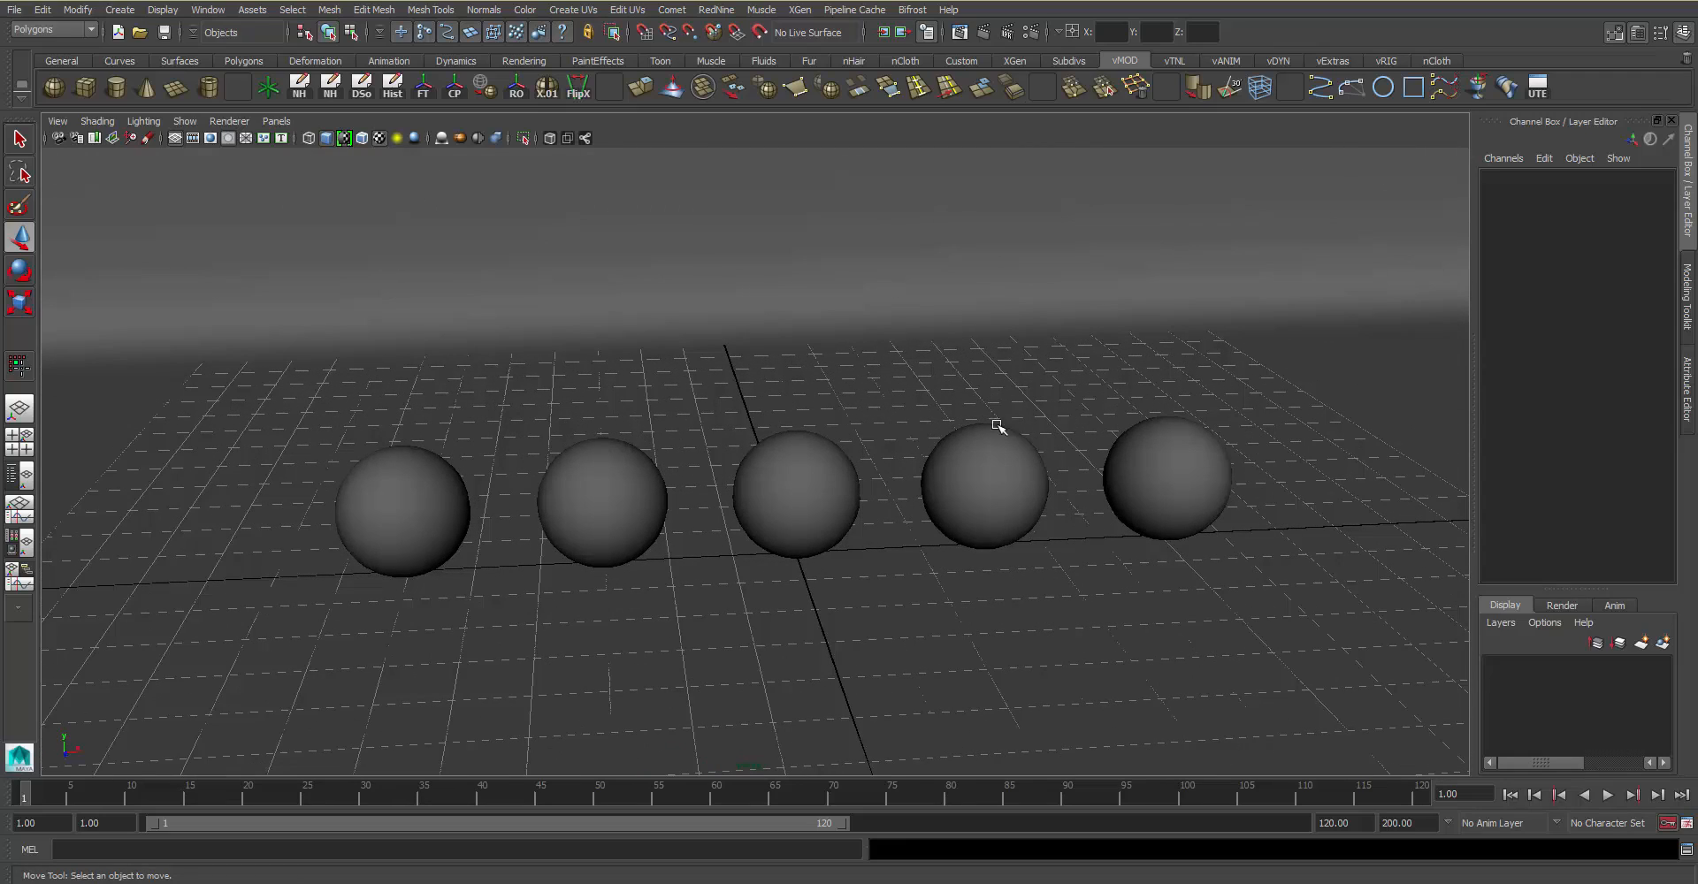
alt+drag(974, 160, 994, 130)
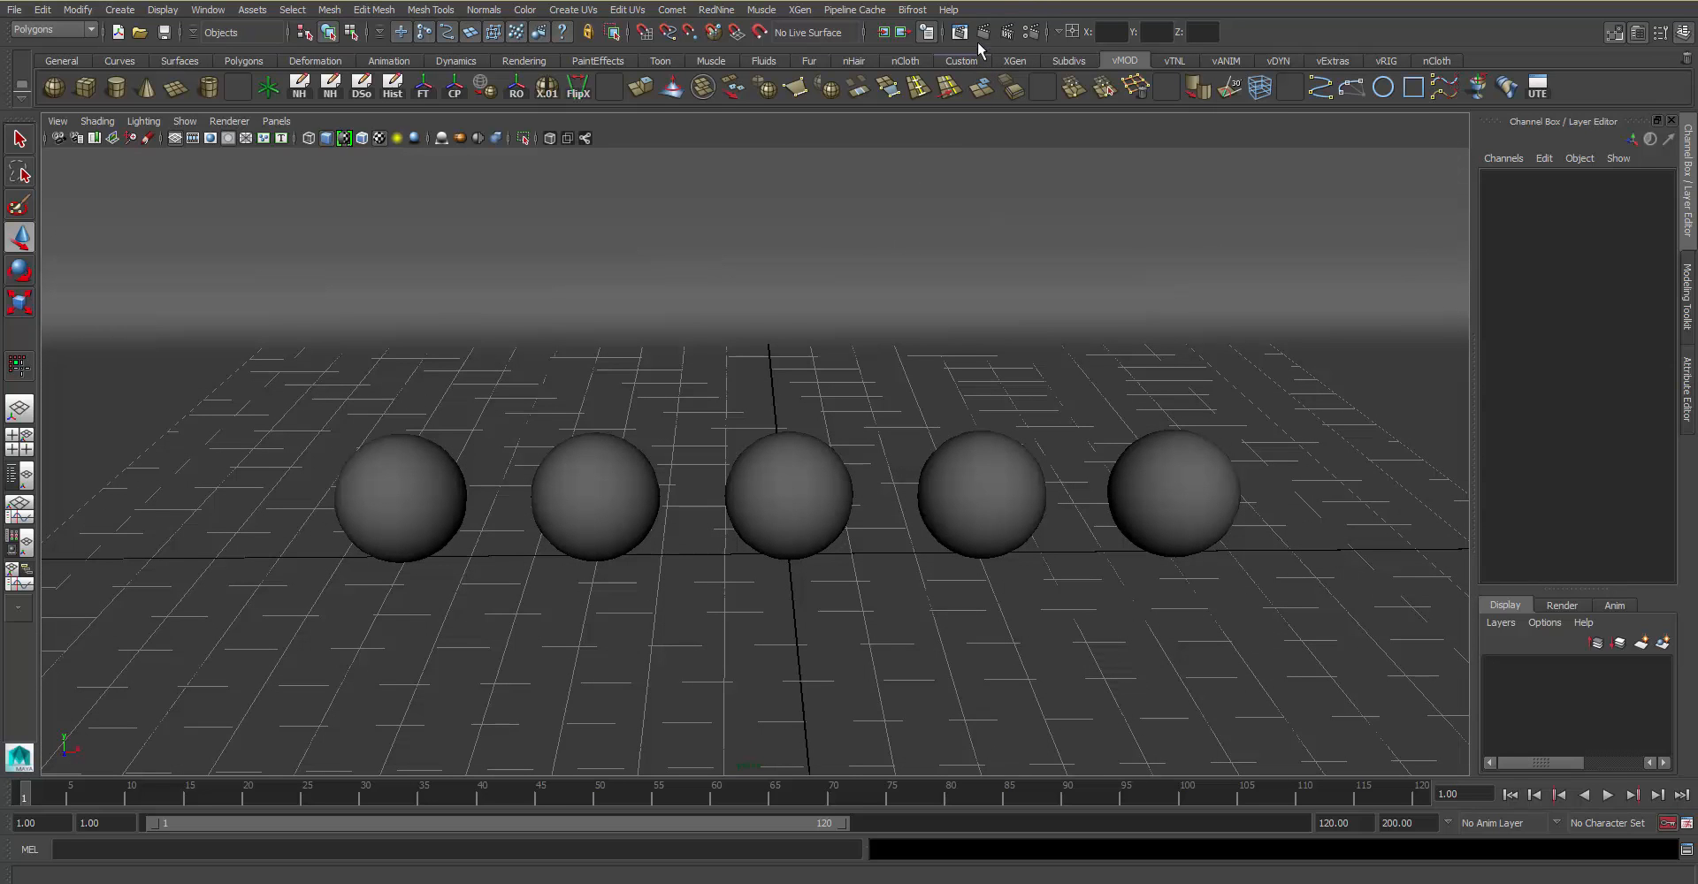
drag(1273, 376, 170, 721)
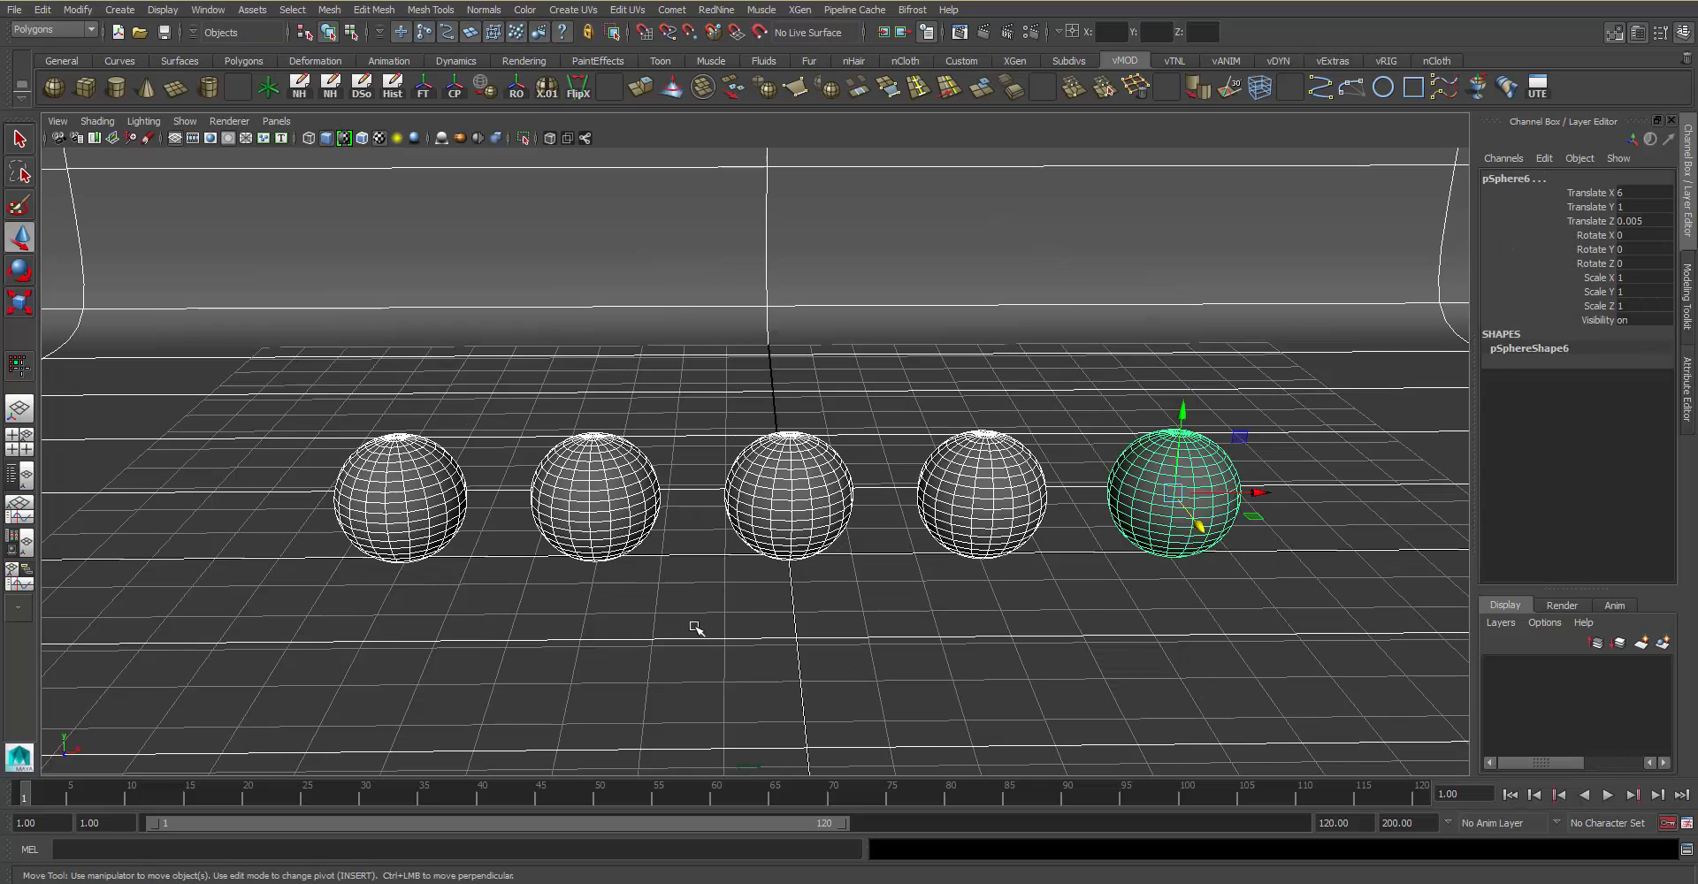
key(3)
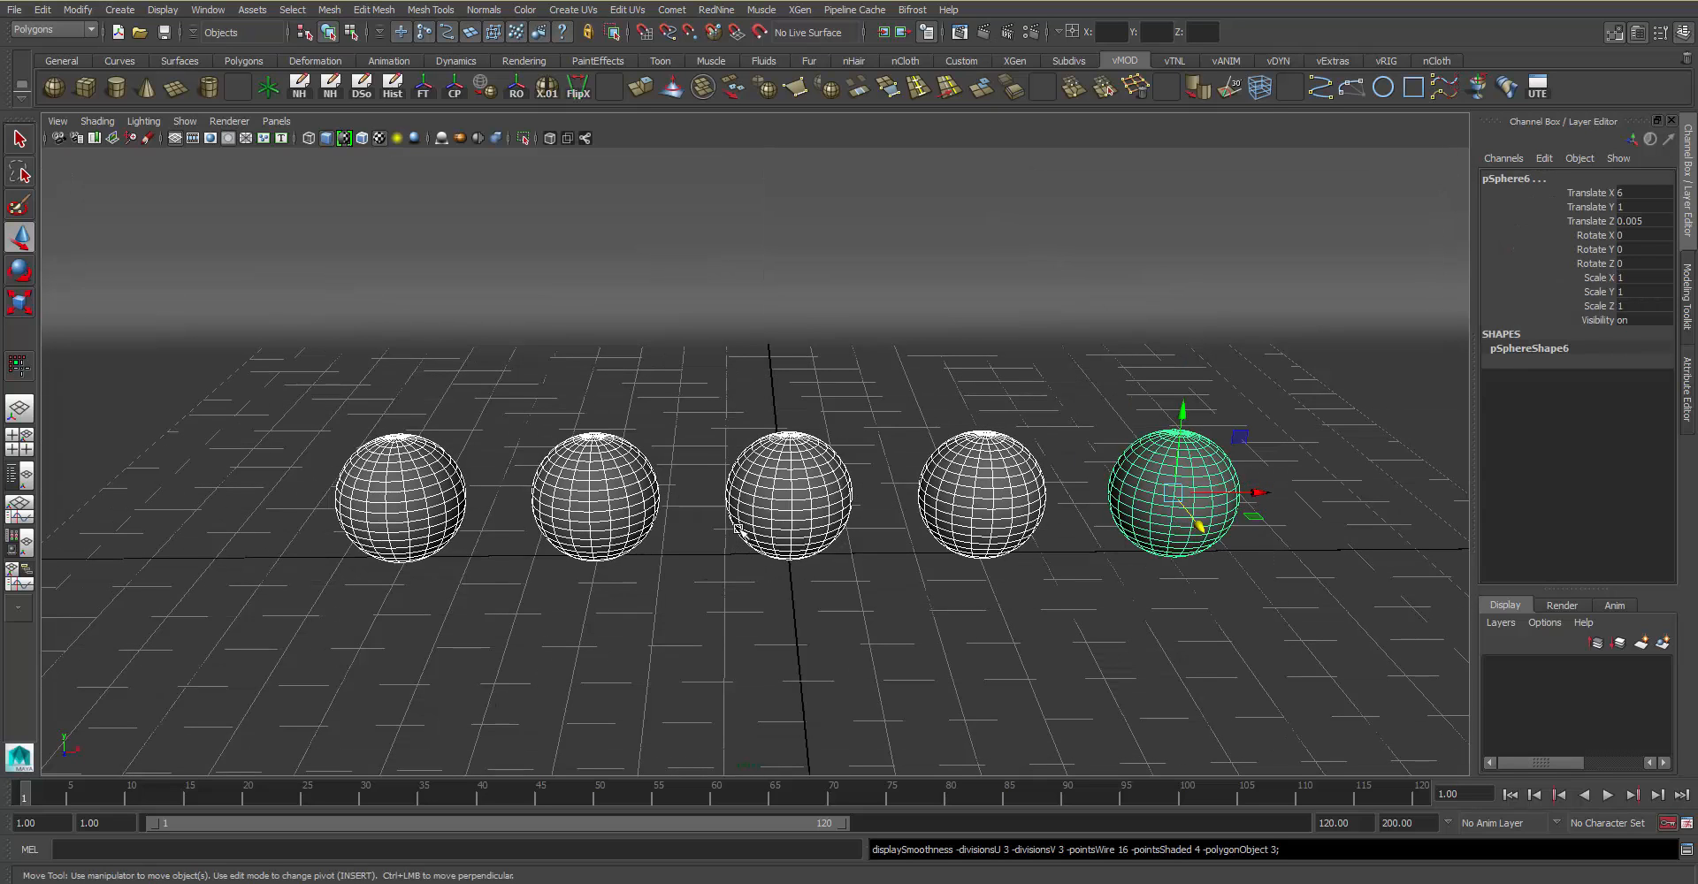
alt+middle_drag(828, 494, 836, 485)
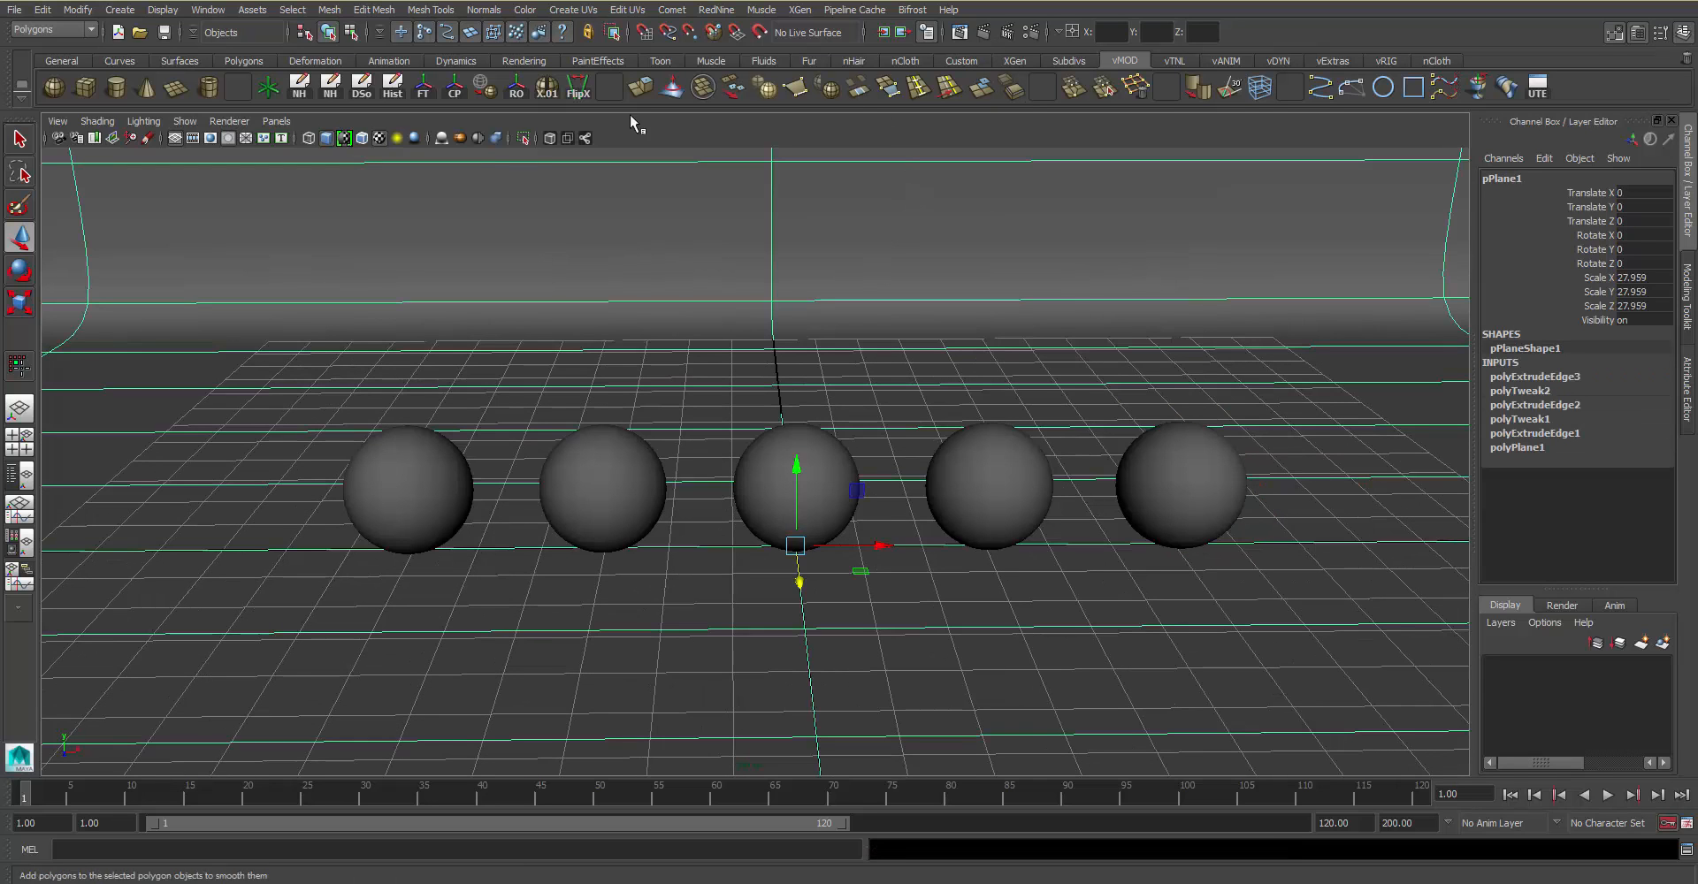
Step: Render the perspective view with mental ray, and render it again with Maya Software for comparison
click(983, 32)
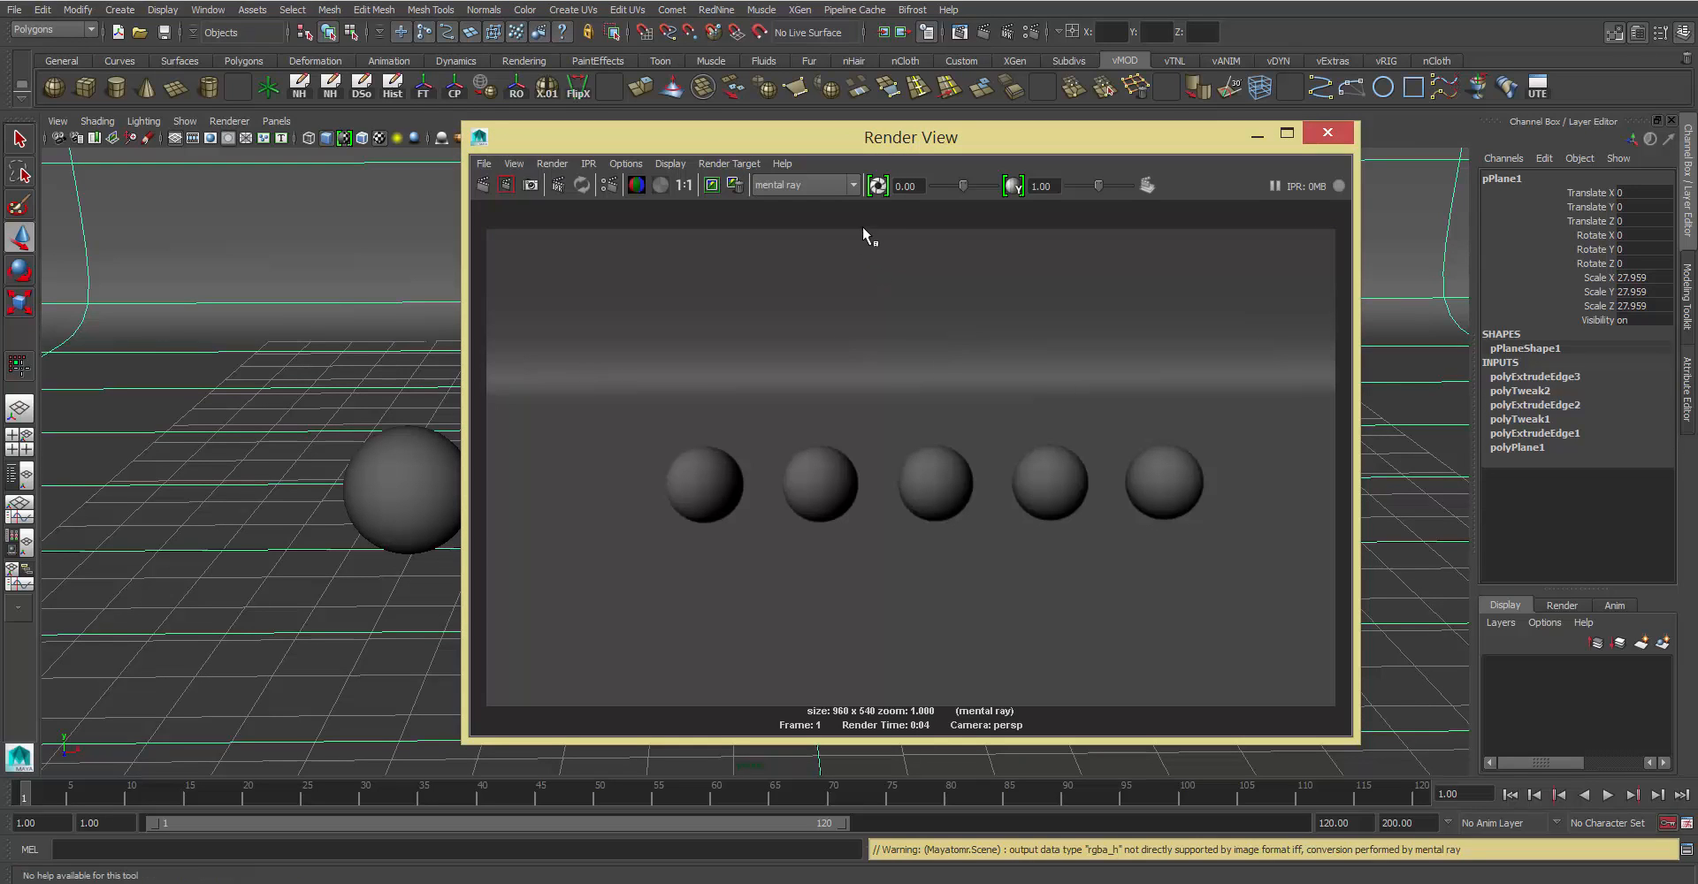
click(809, 185)
click(809, 203)
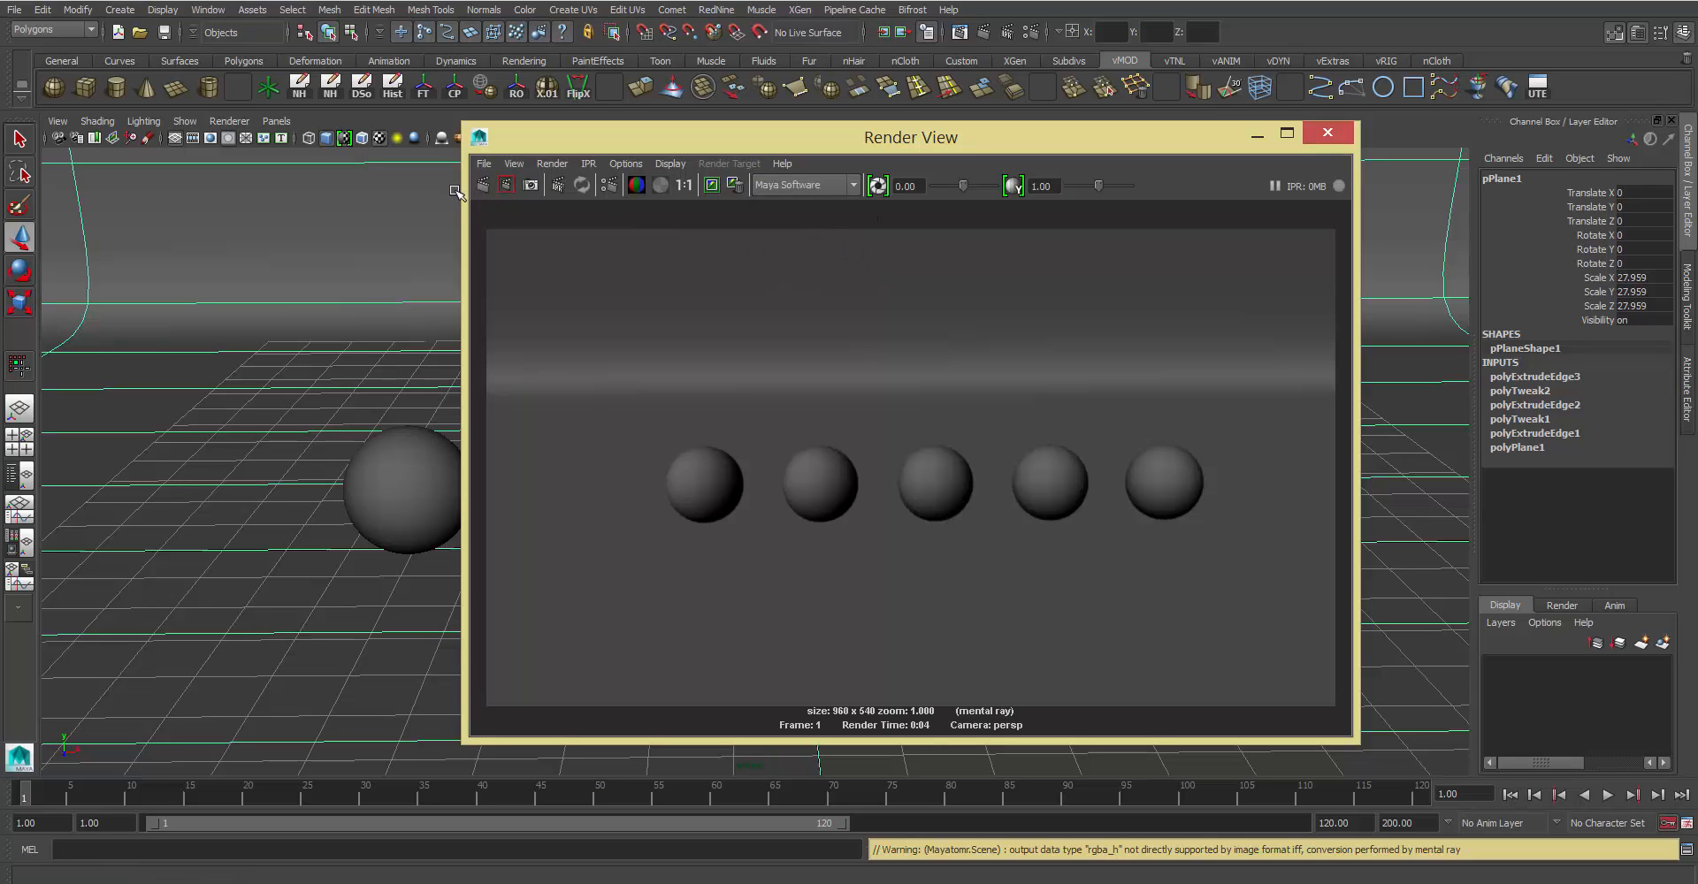
click(485, 184)
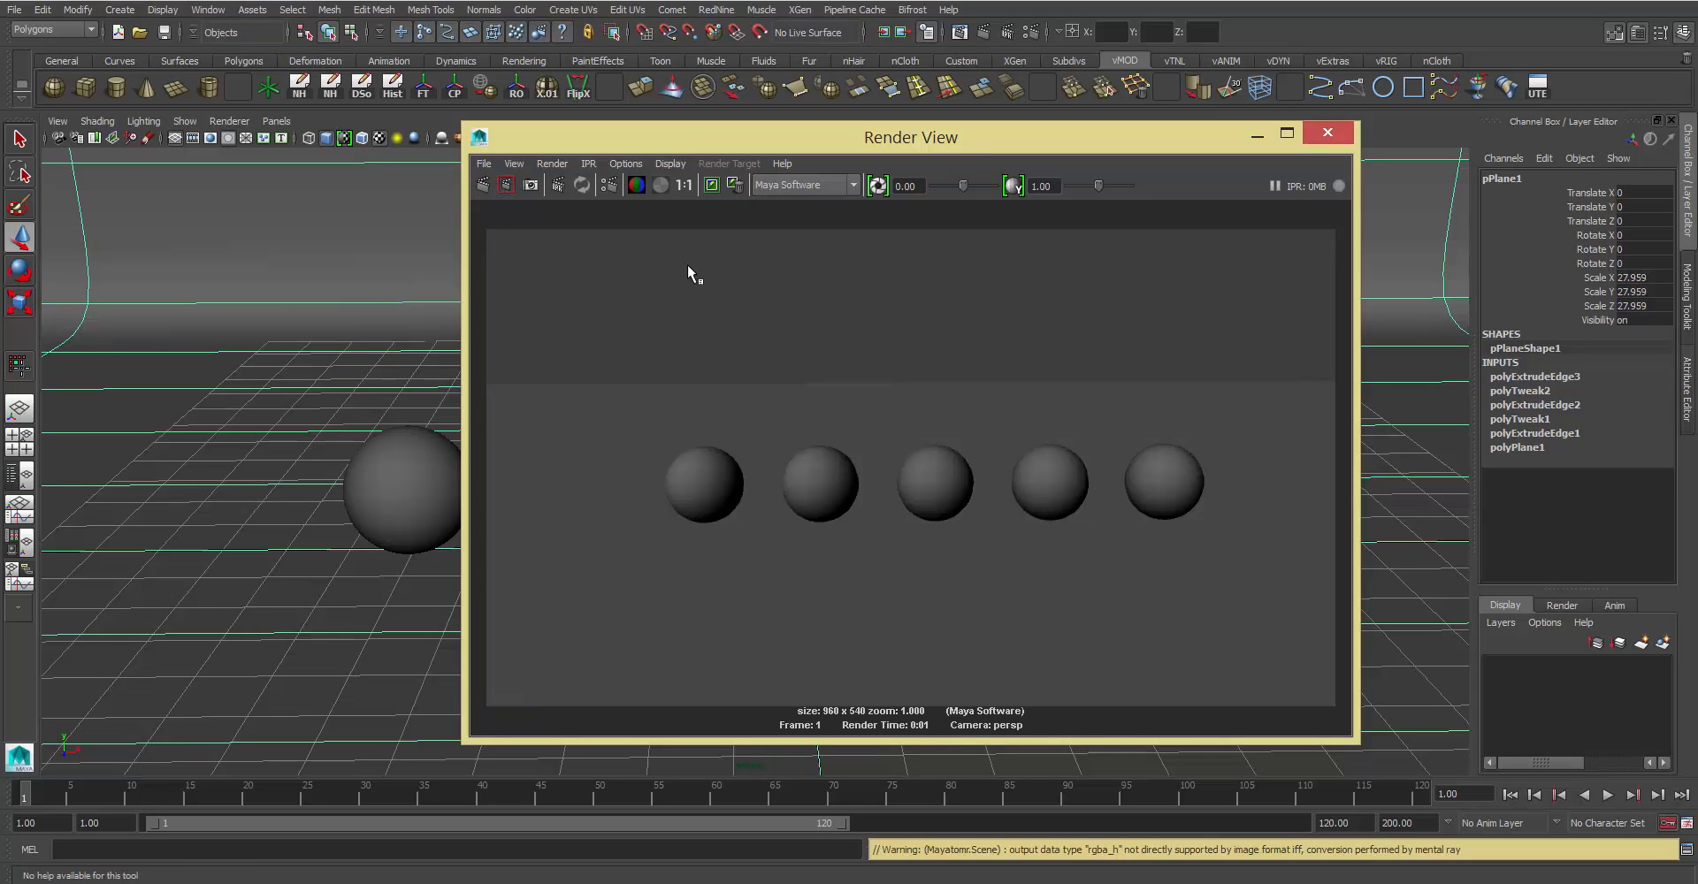
Step: Keep the Maya Software image in the Render View, switch the renderer back to mental ray and render again
click(712, 186)
click(788, 185)
click(808, 237)
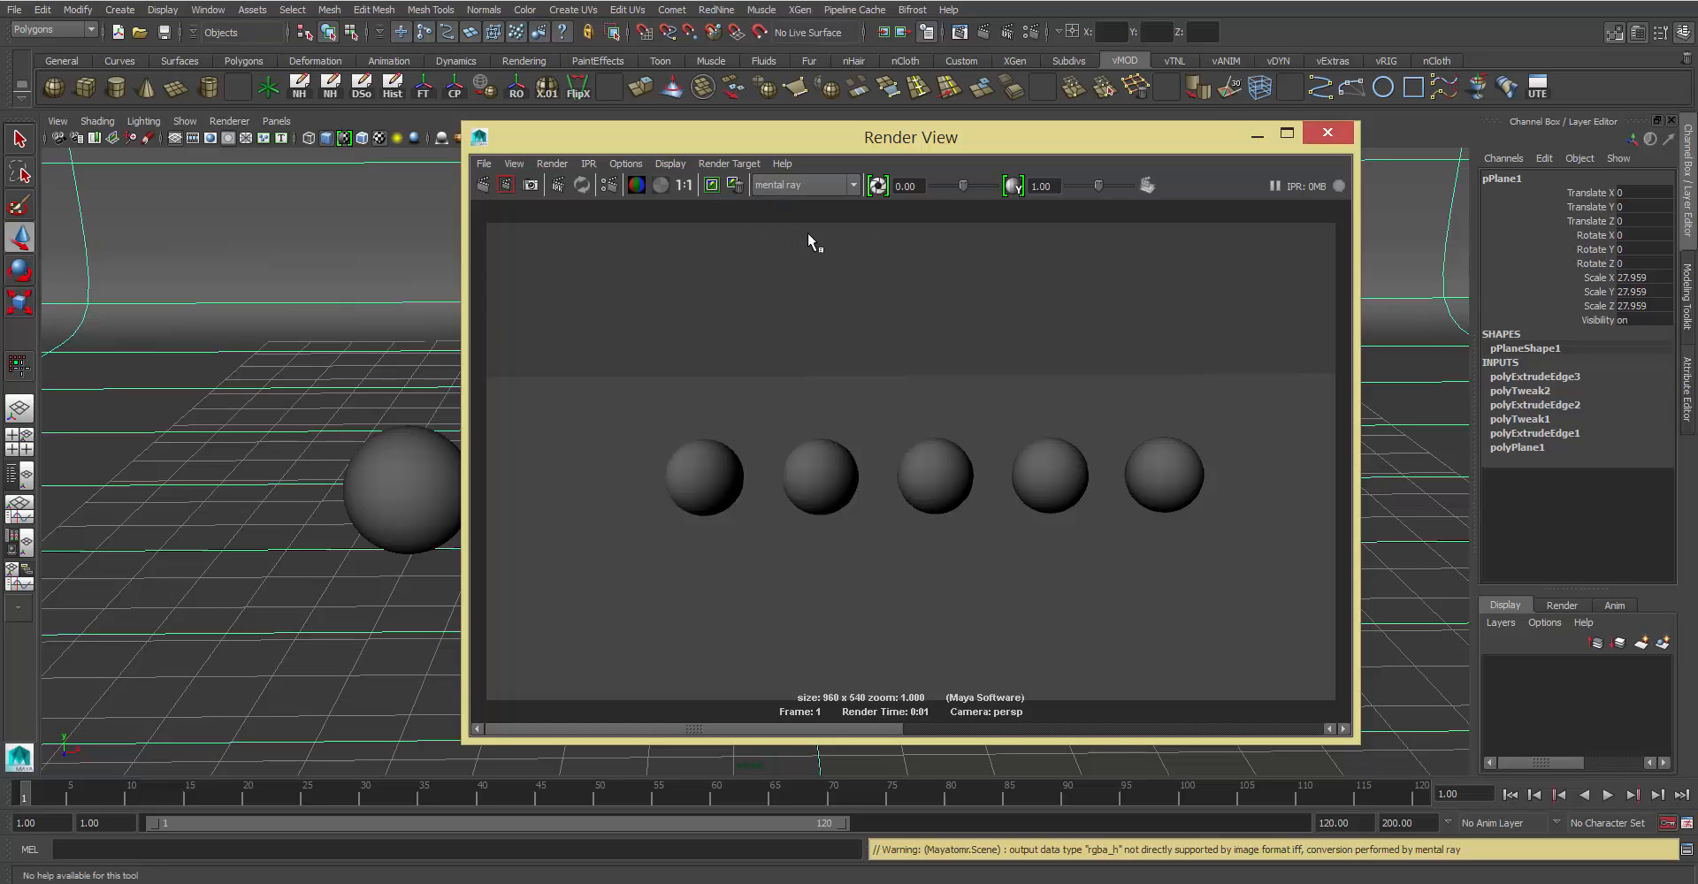
click(506, 185)
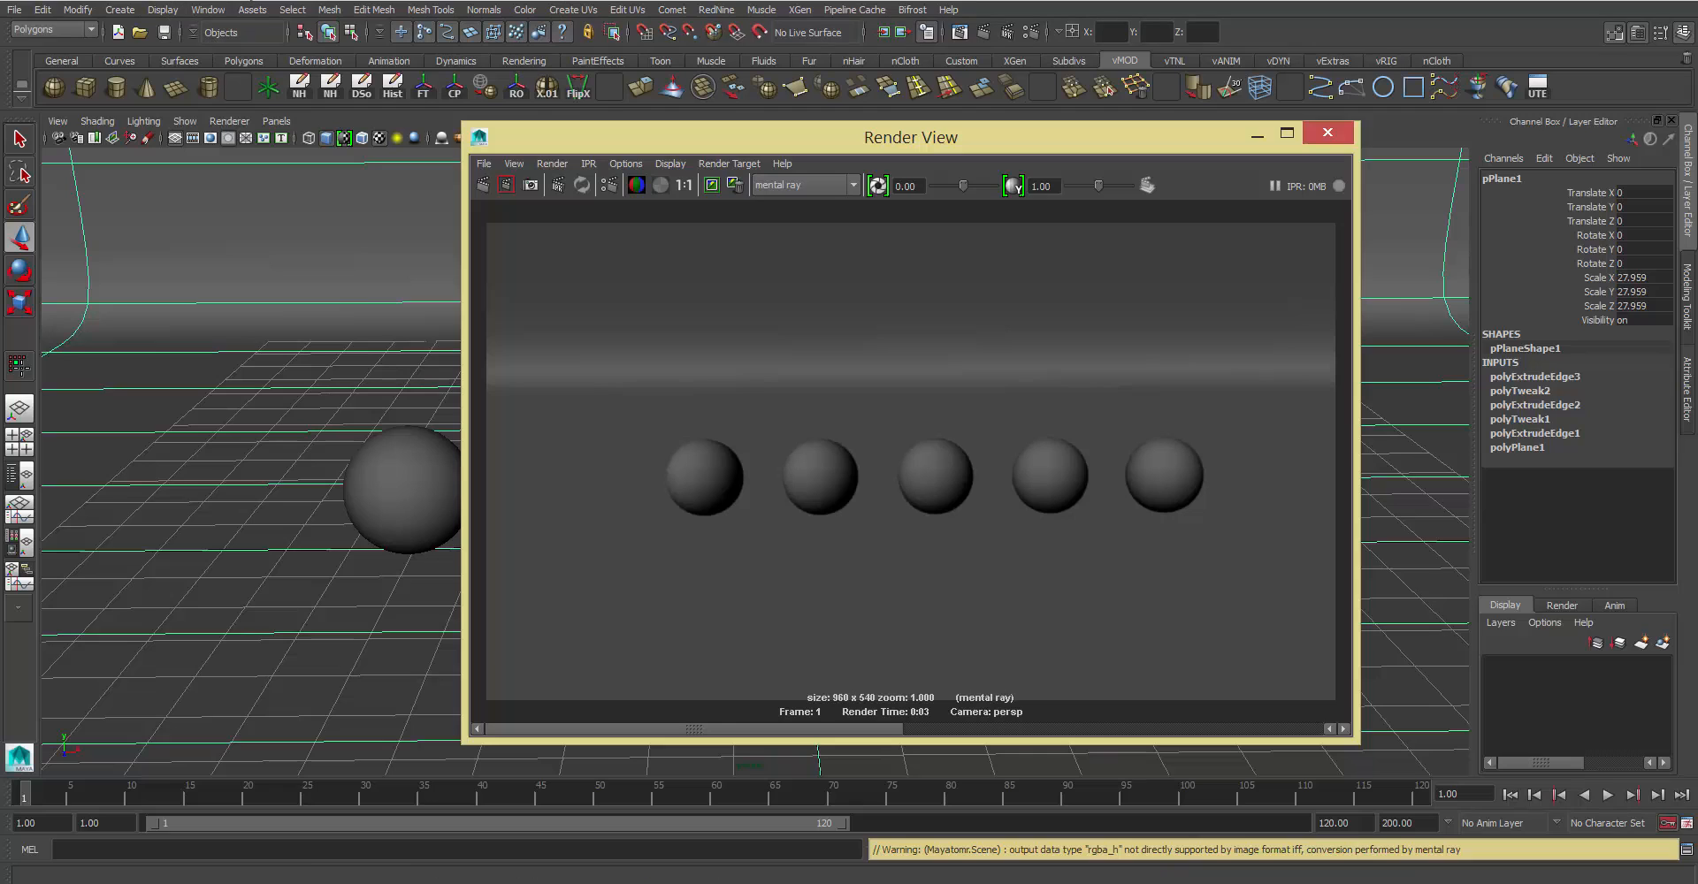
Step: Check the load and auto-load state of Mayatomr.mll in the Plug-in Manager, close it and minimize the Render View
click(212, 12)
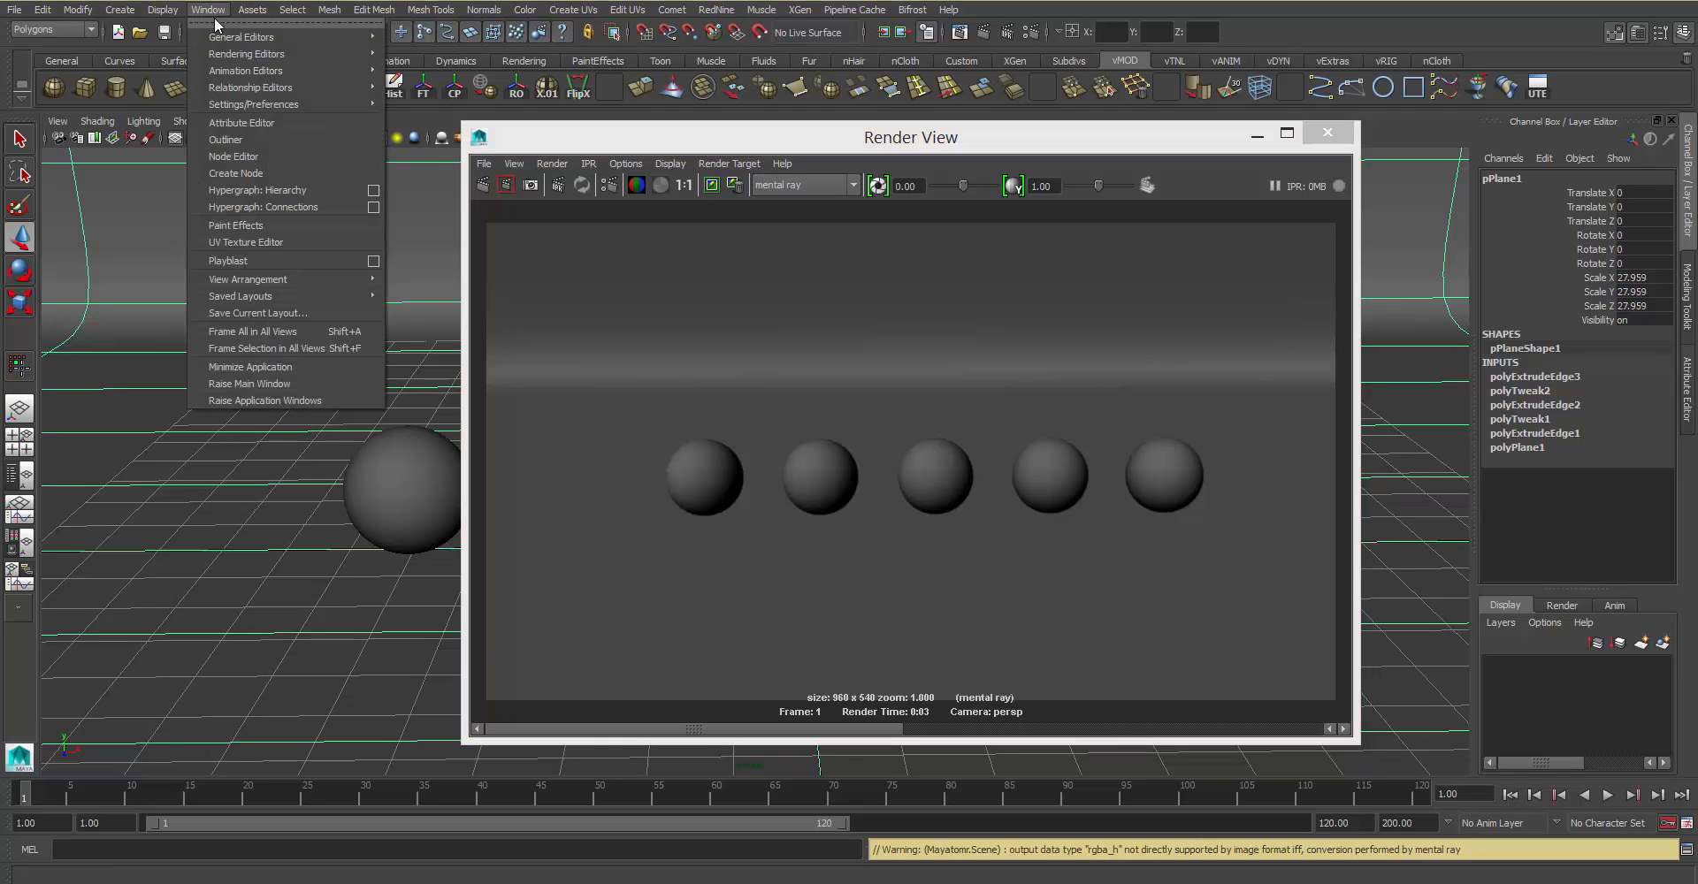
mouse_move(343, 107)
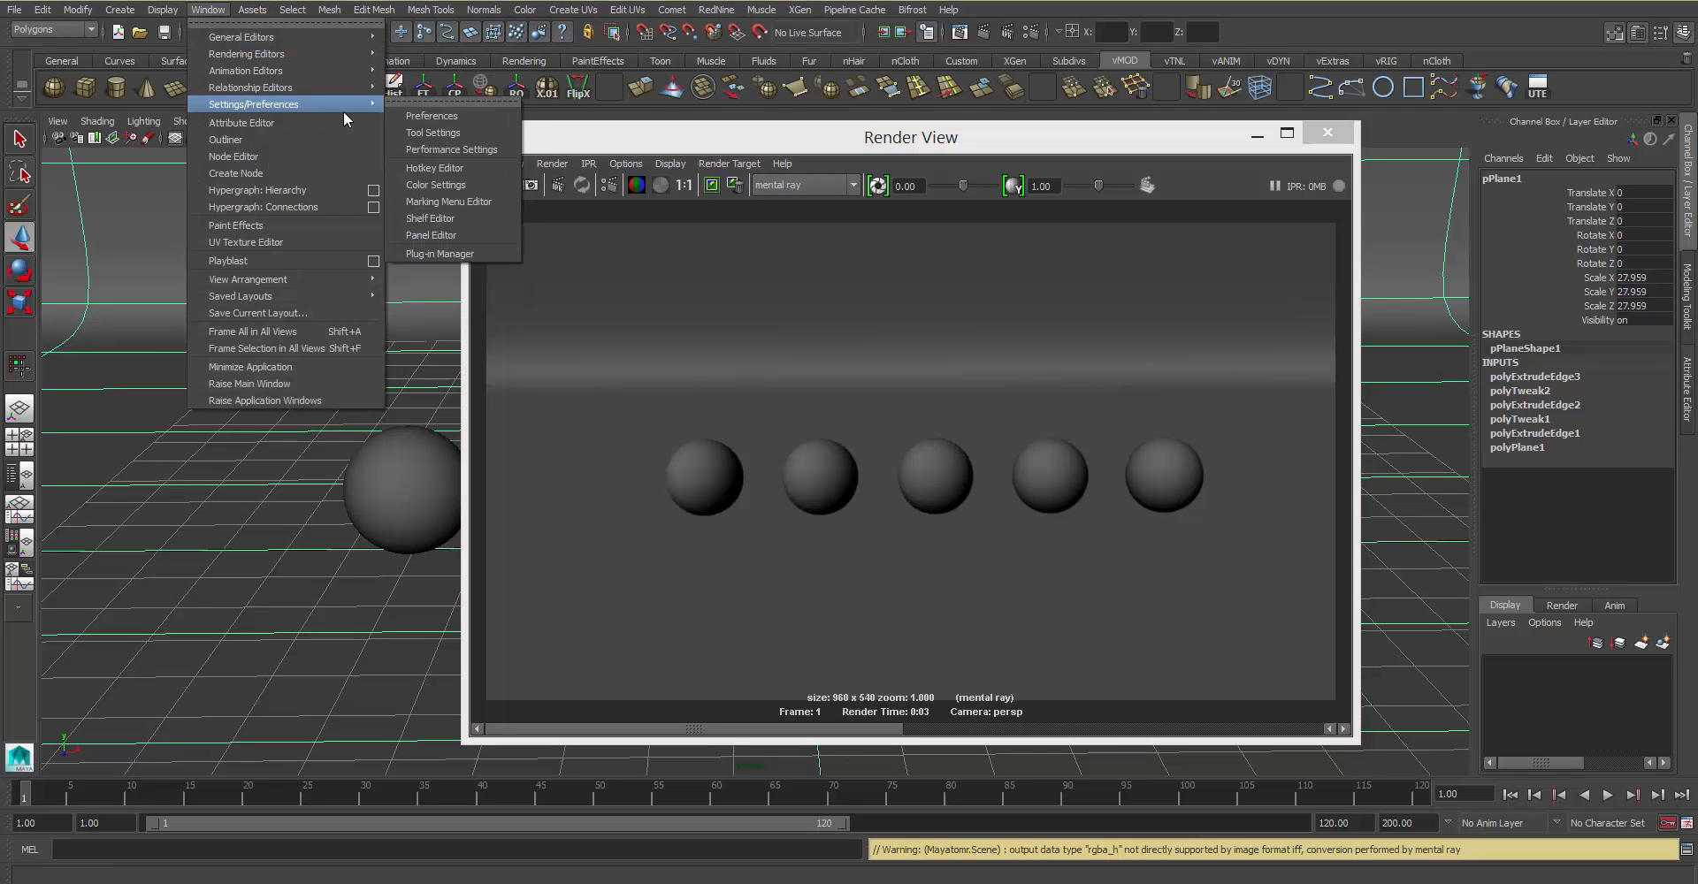
click(440, 254)
scroll(936, 501, down, 3)
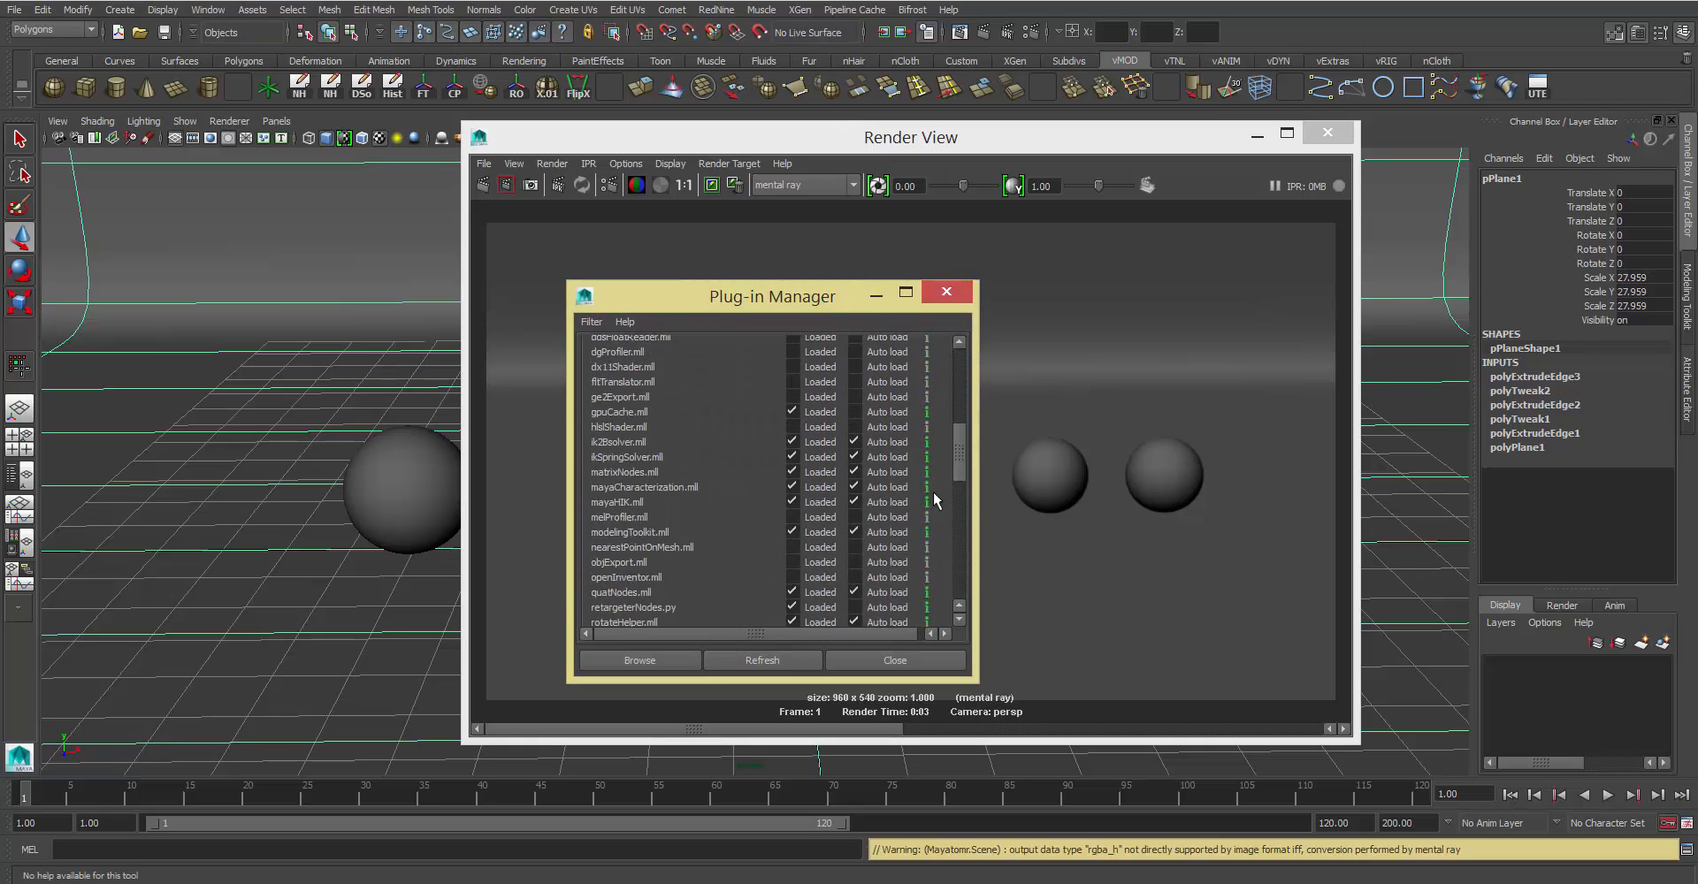
scroll(934, 501, down, 5)
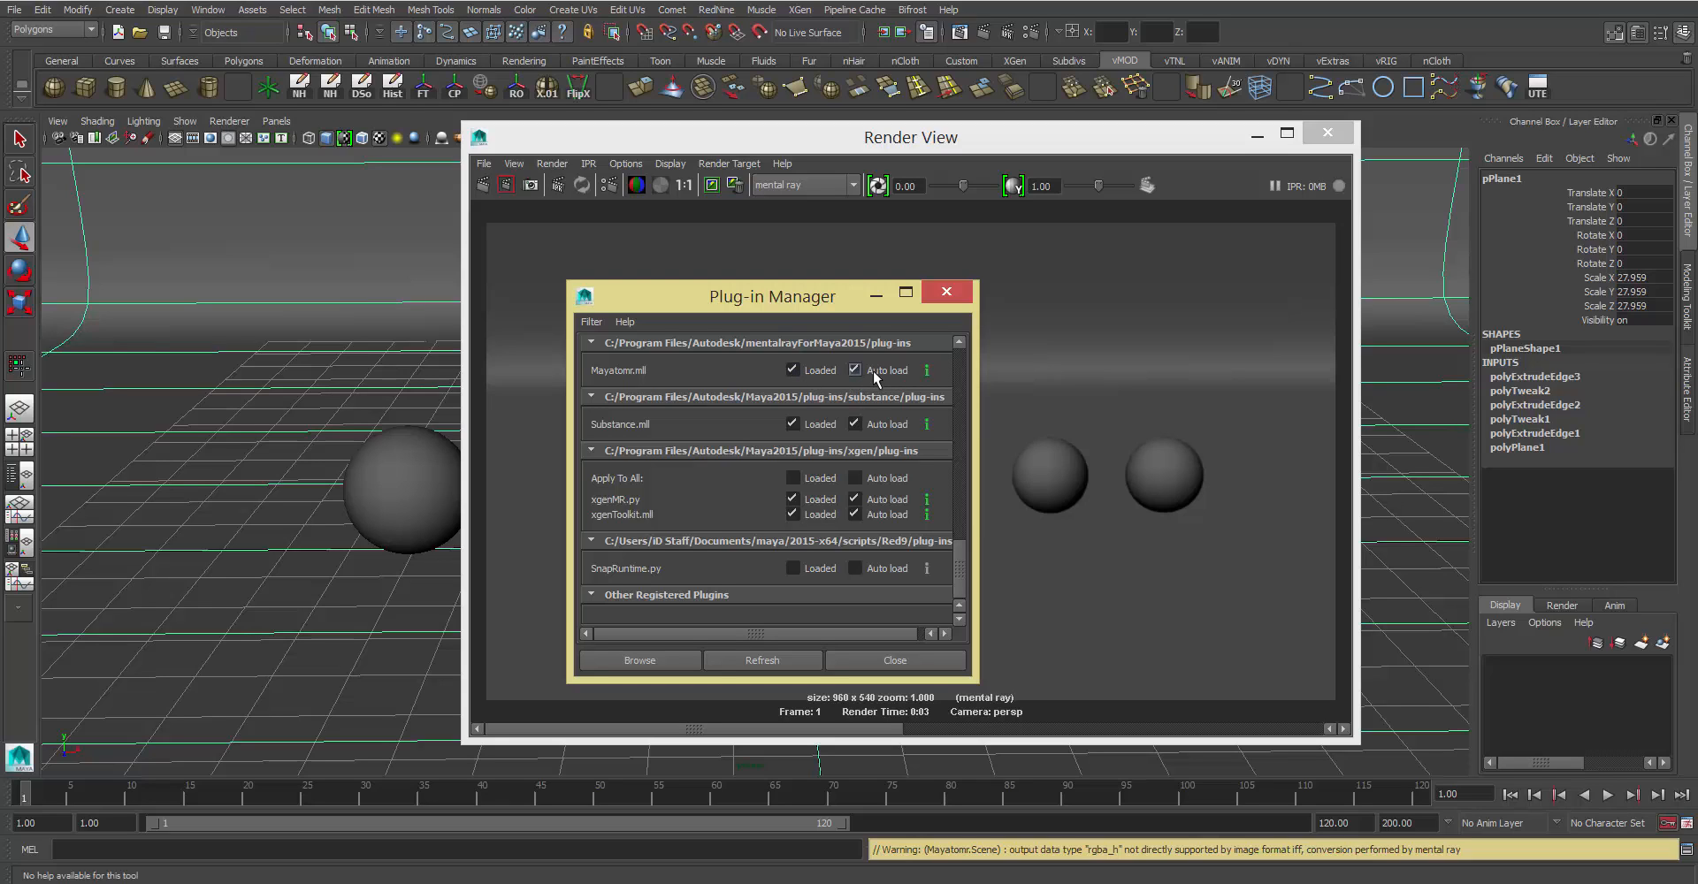
click(892, 664)
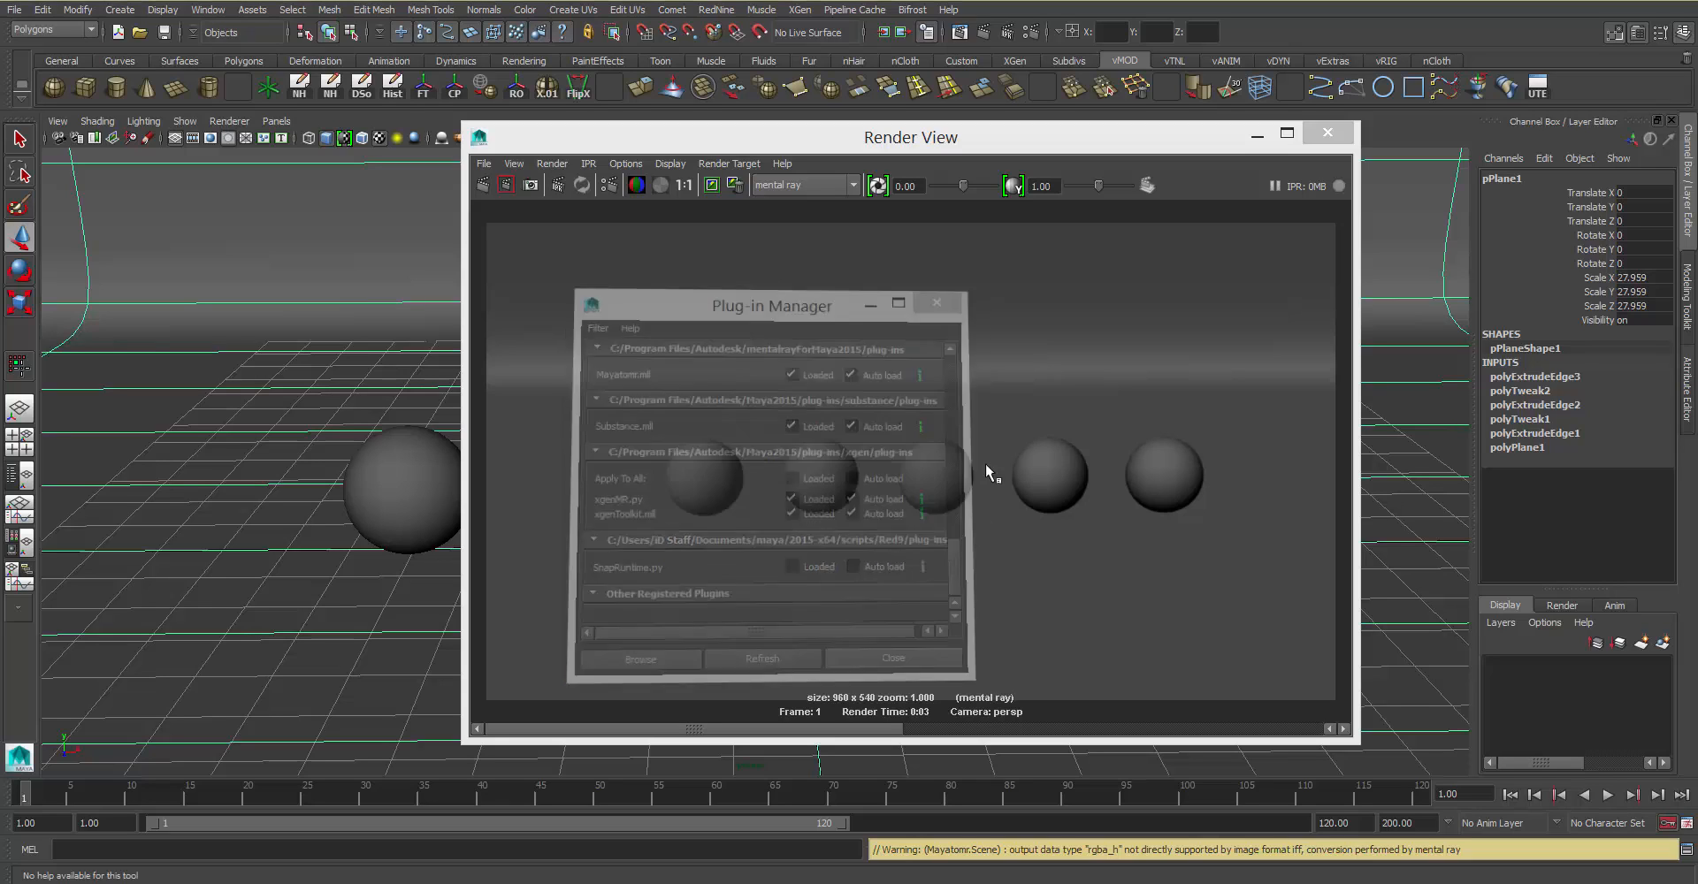
click(1257, 137)
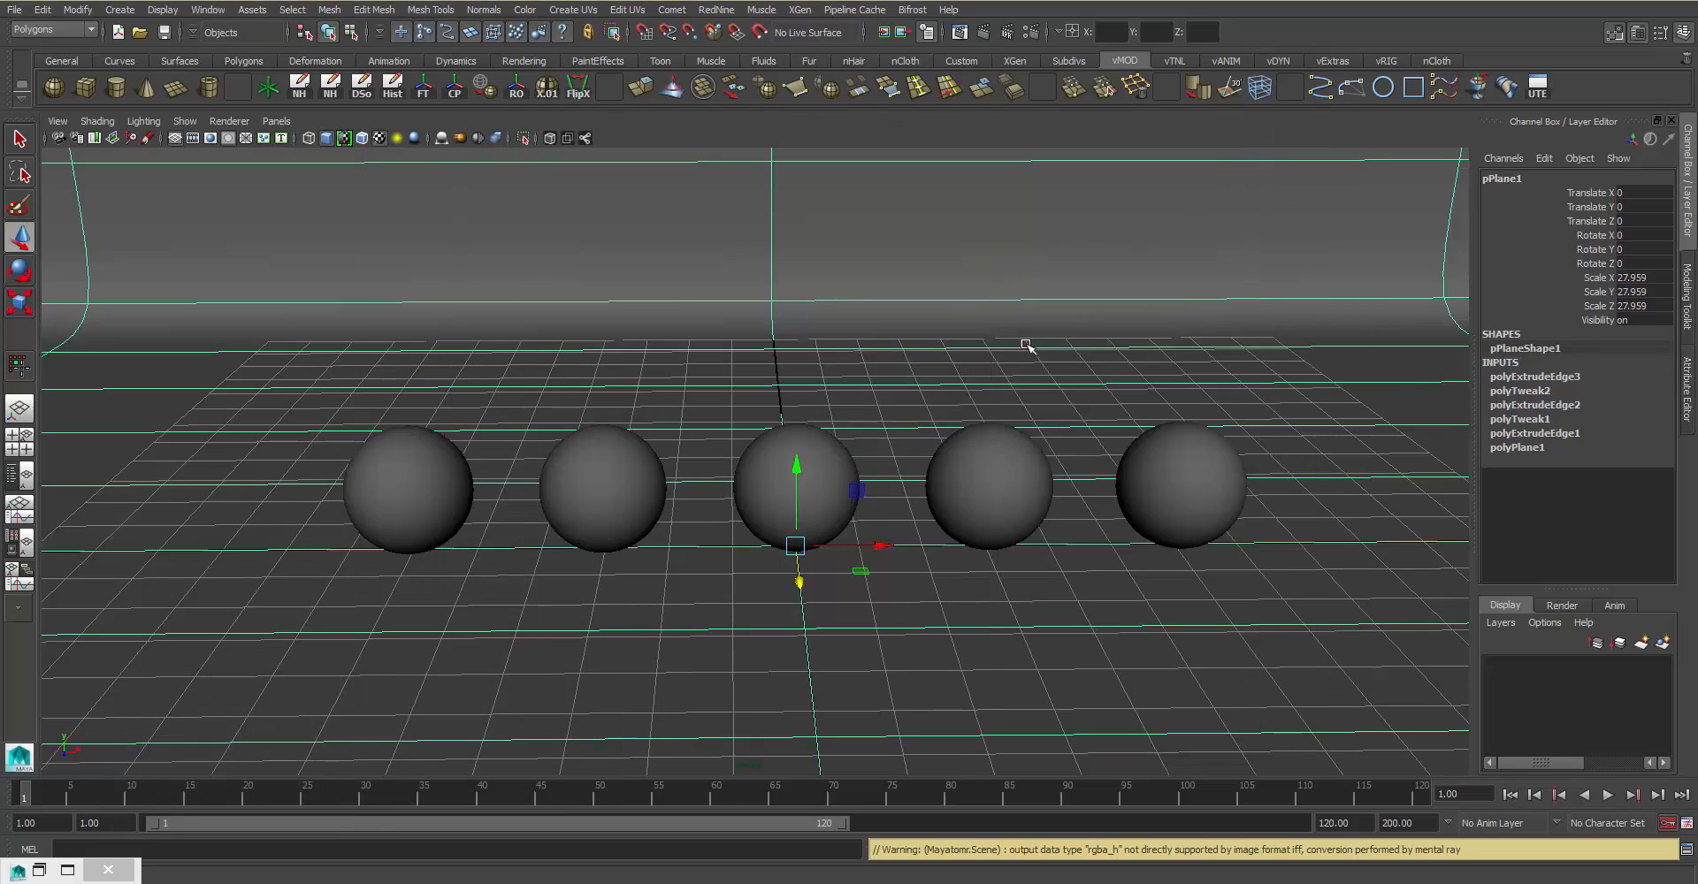
Step: Deselect the backdrop and create a directional light in the scene
alt+right_drag(929, 244, 752, 234)
alt+drag(752, 234, 1253, 286)
click(1251, 285)
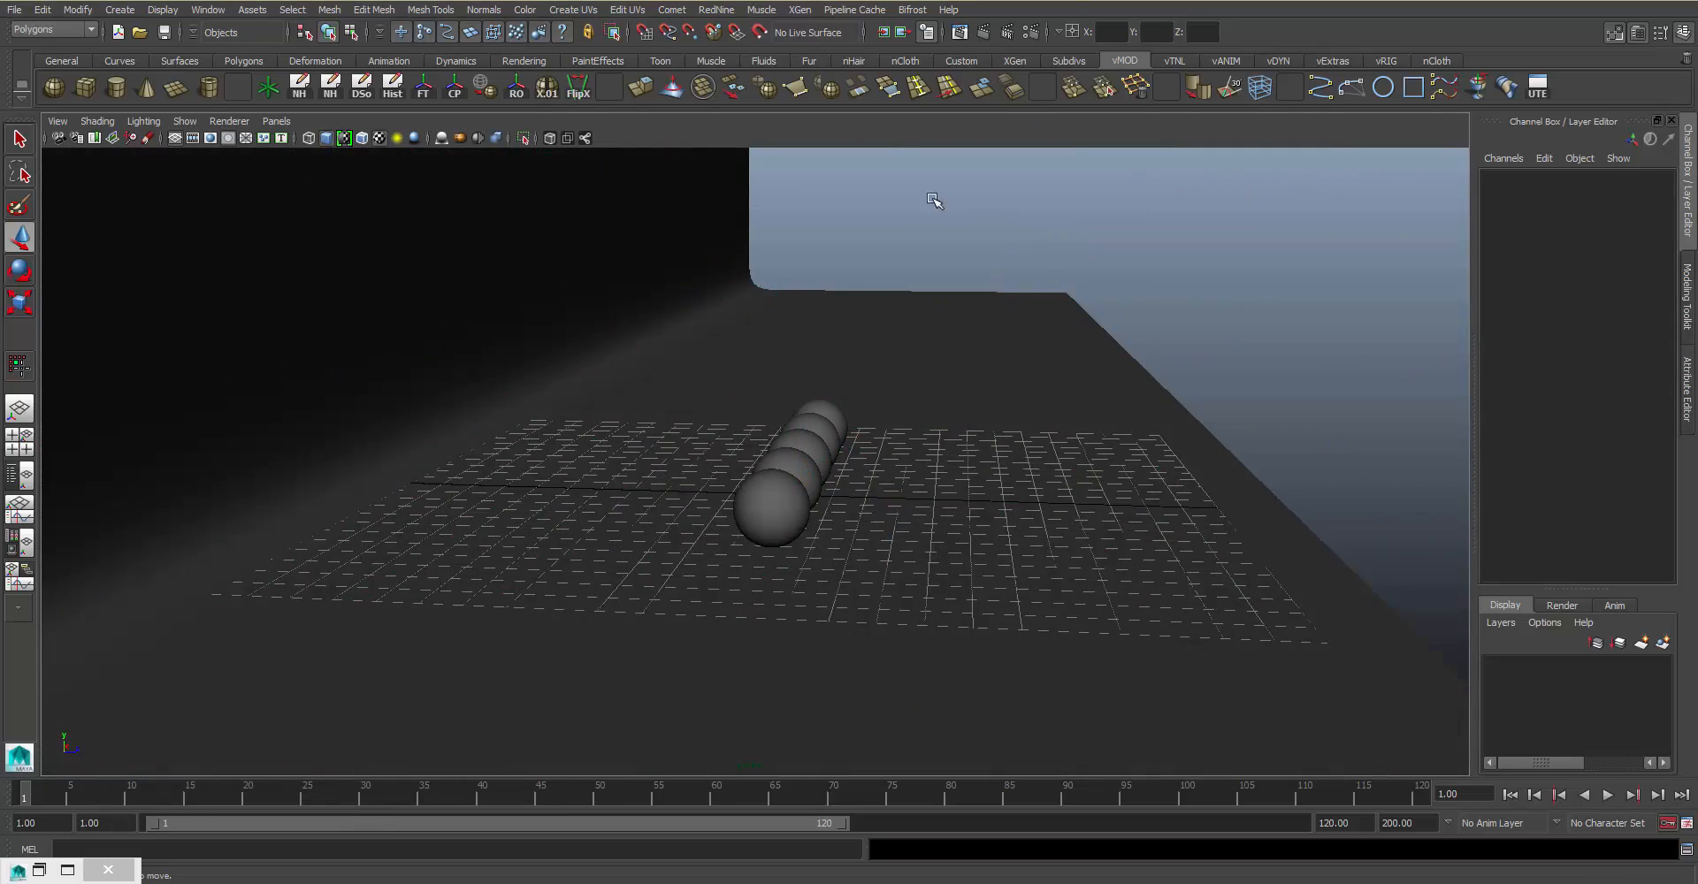
alt+drag(931, 198, 885, 204)
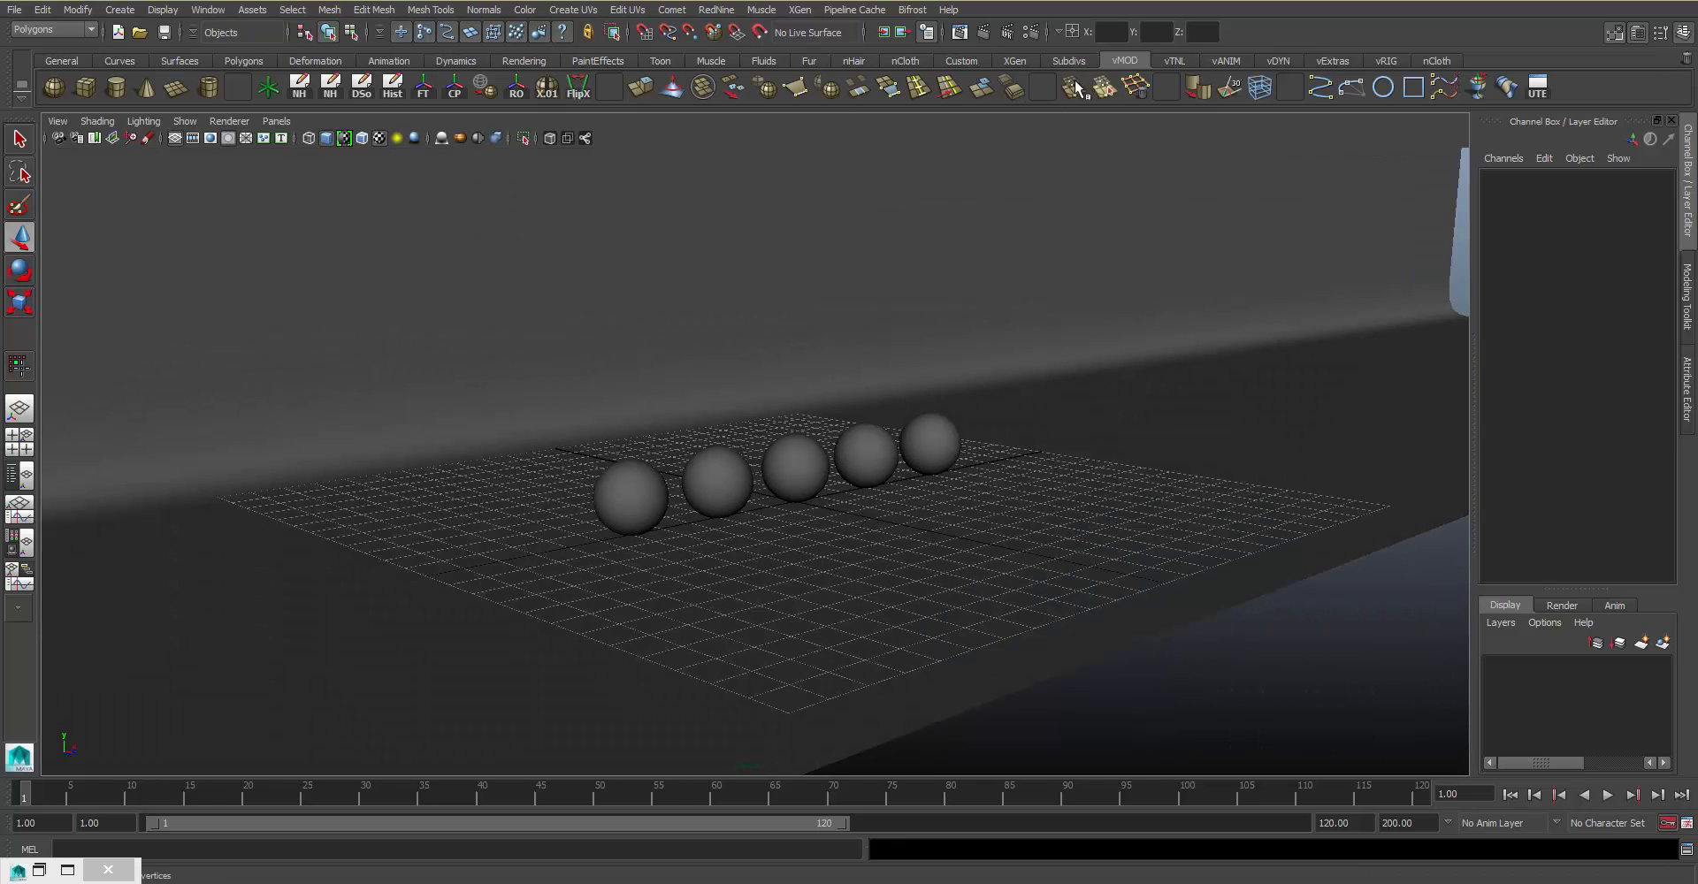
click(133, 9)
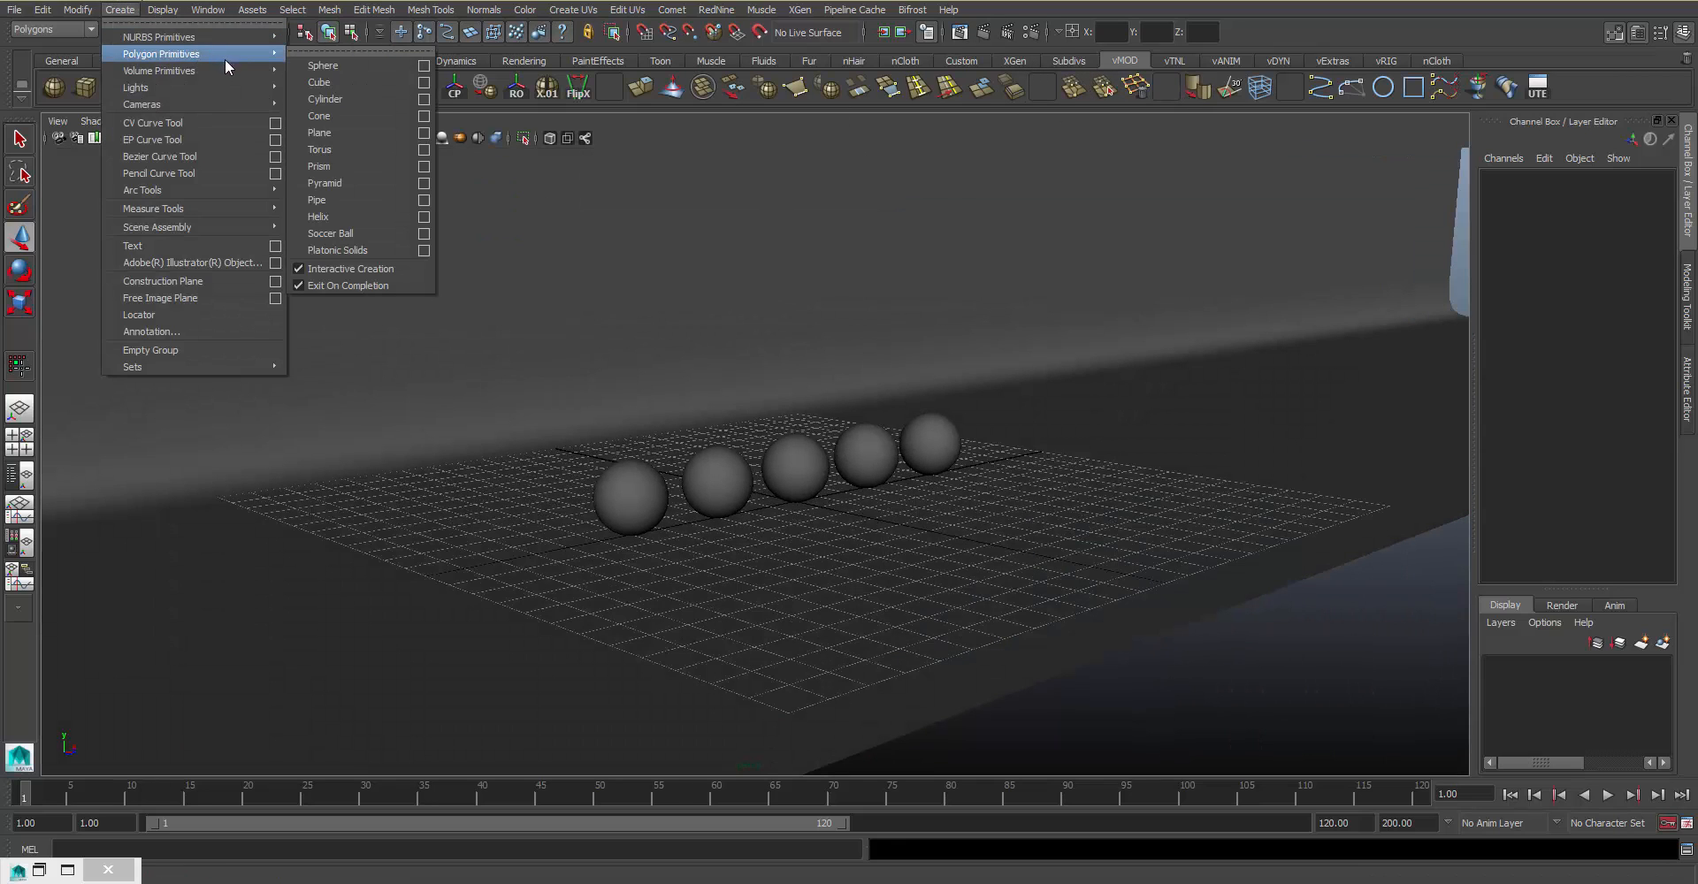
mouse_move(221, 88)
click(343, 116)
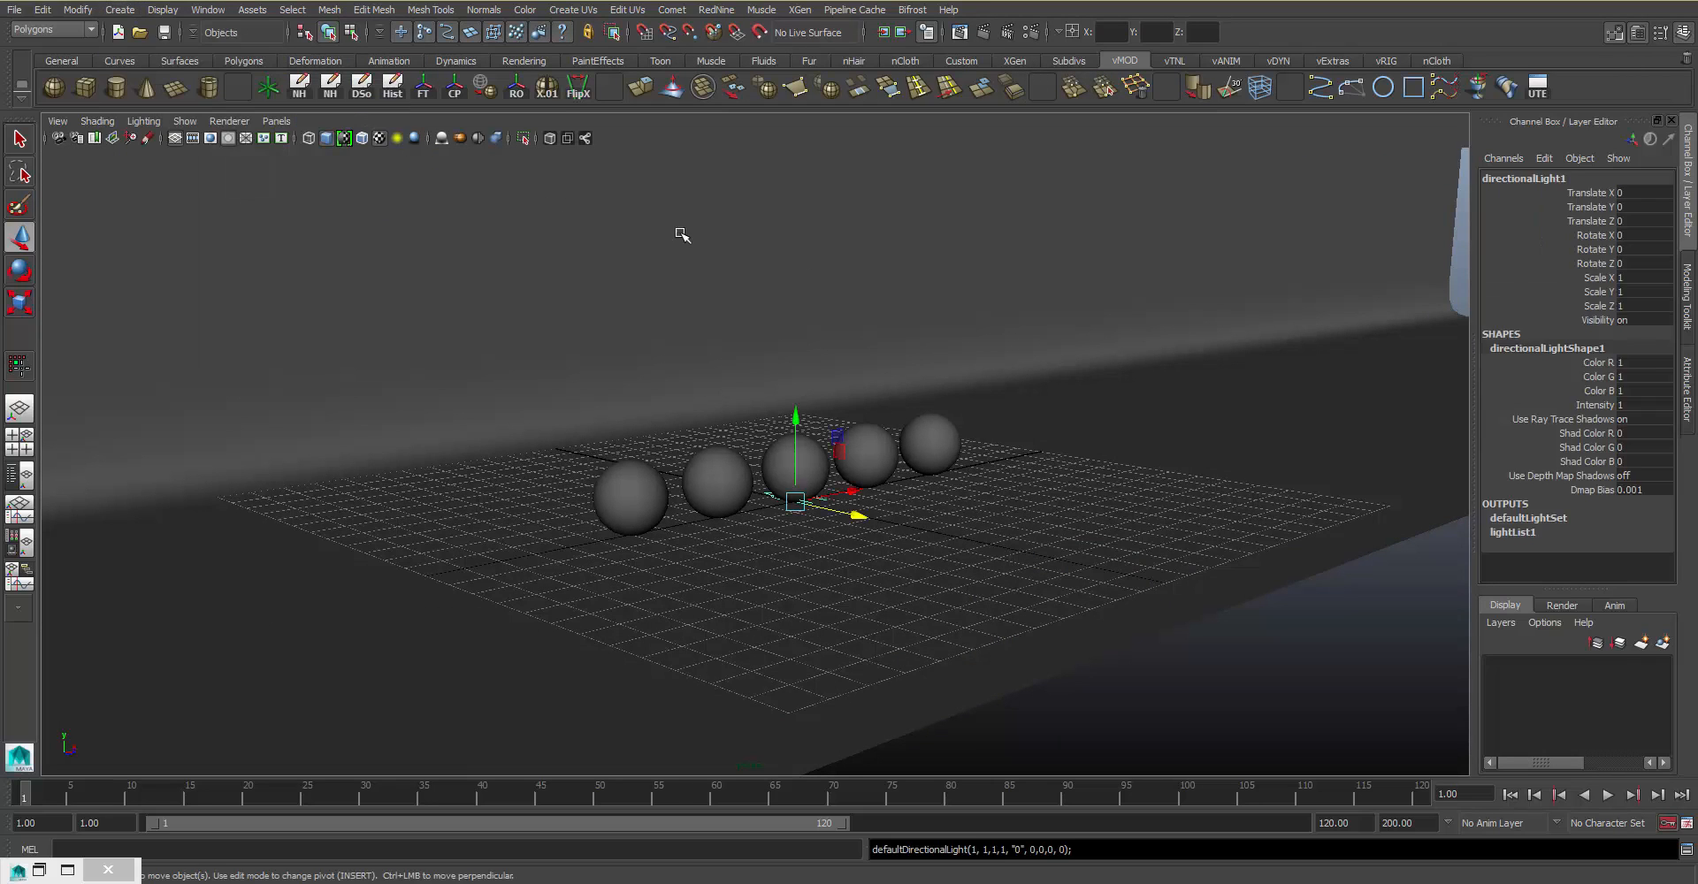
Step: Pull the directional light forward to about Z 4.9 with its aim manipulator shown, and enable shadows in the viewport
alt+drag(682, 235, 833, 318)
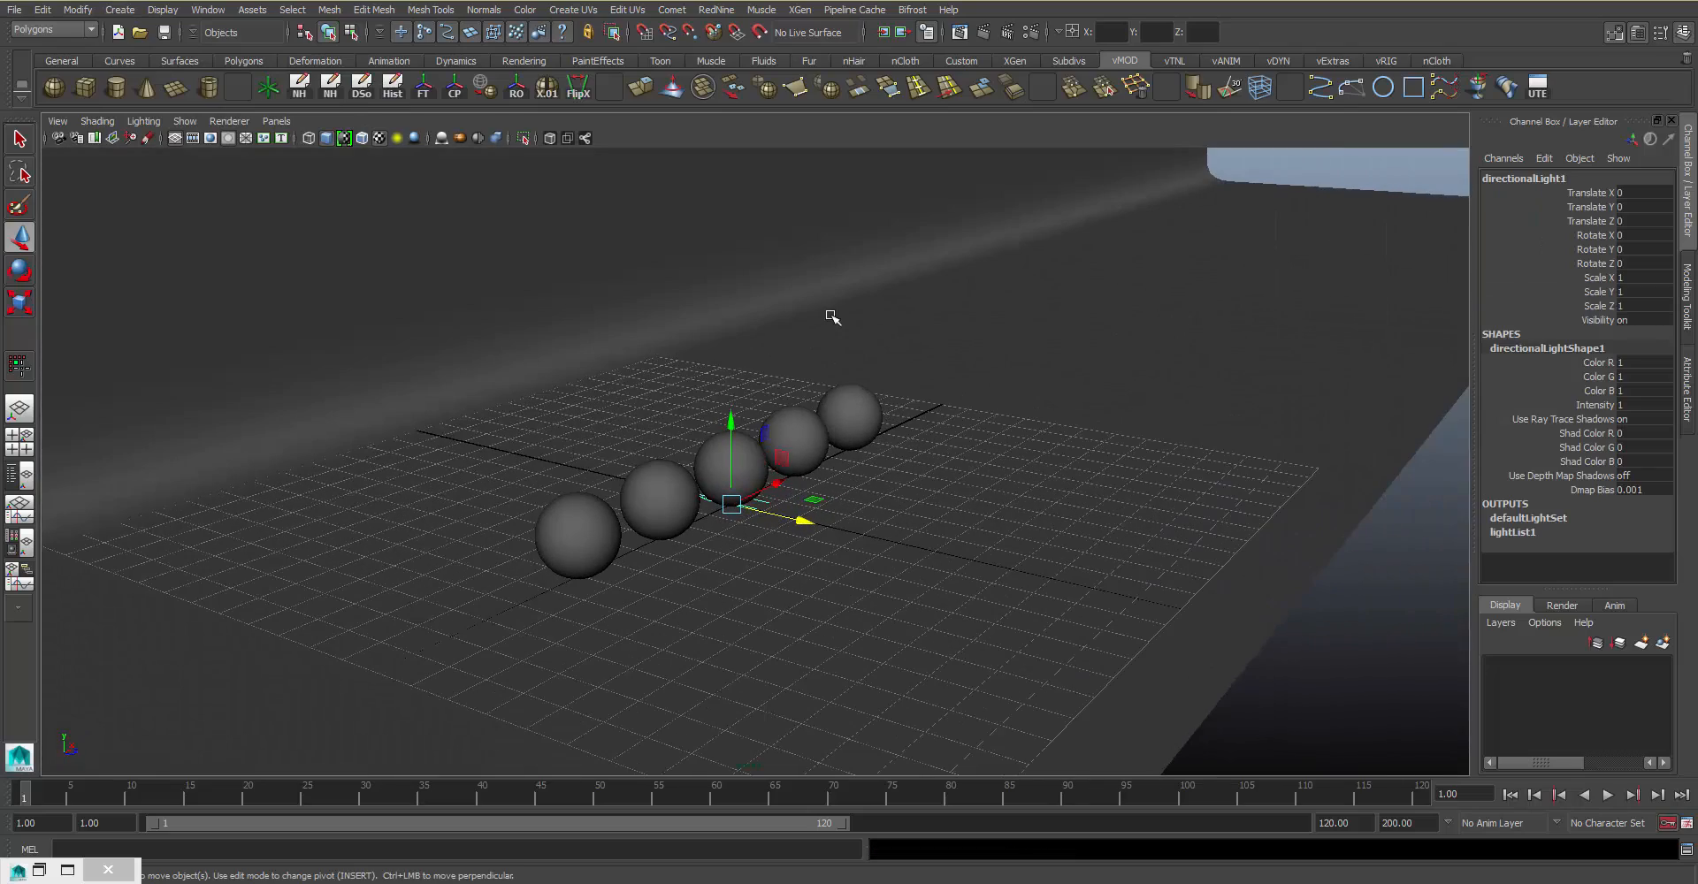
key(t)
drag(778, 520, 938, 555)
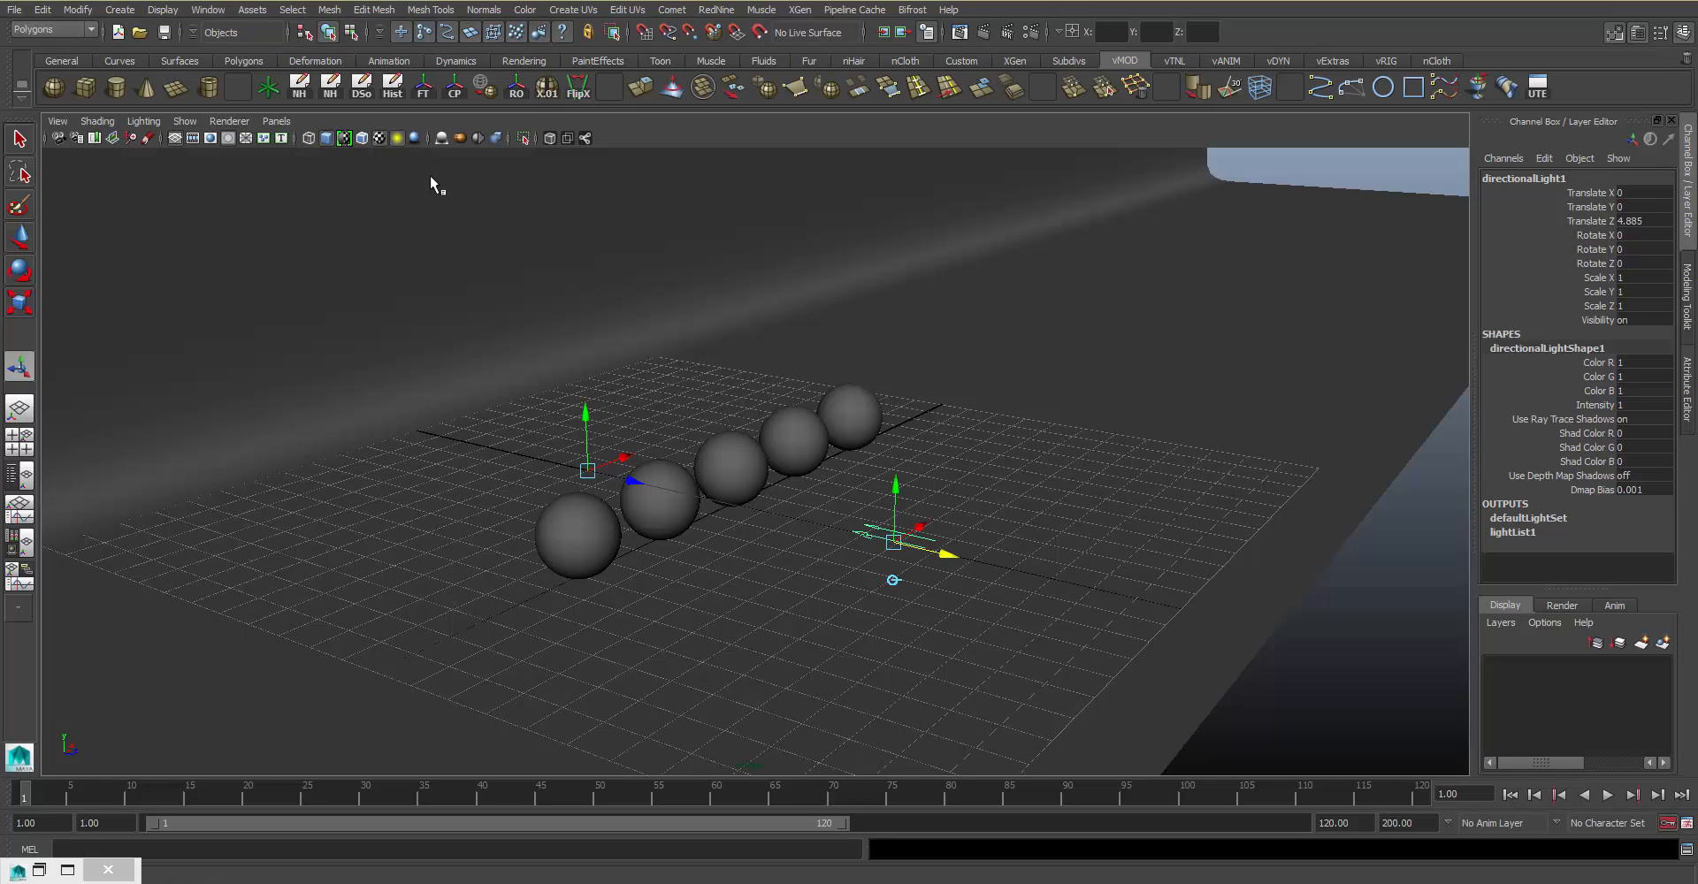
click(415, 140)
click(415, 138)
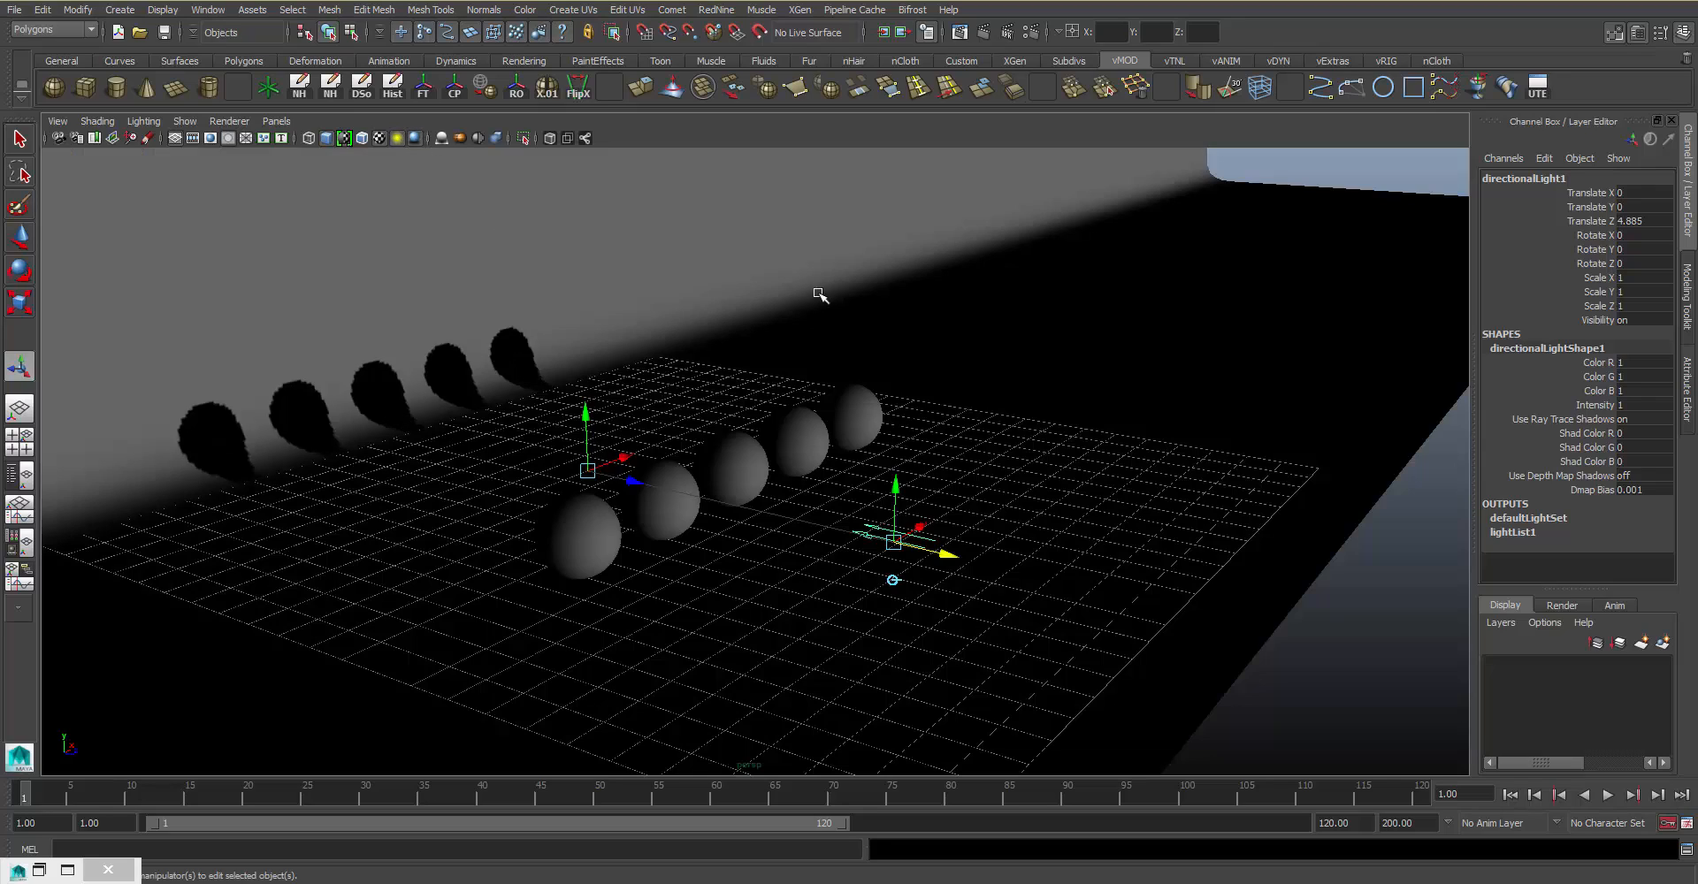
Step: Move the directional light to about X 3.7, Y 2.1 and aim it down at the spheres, rotated about -13.7 in X and 24.9 in Y
alt+drag(839, 271, 716, 316)
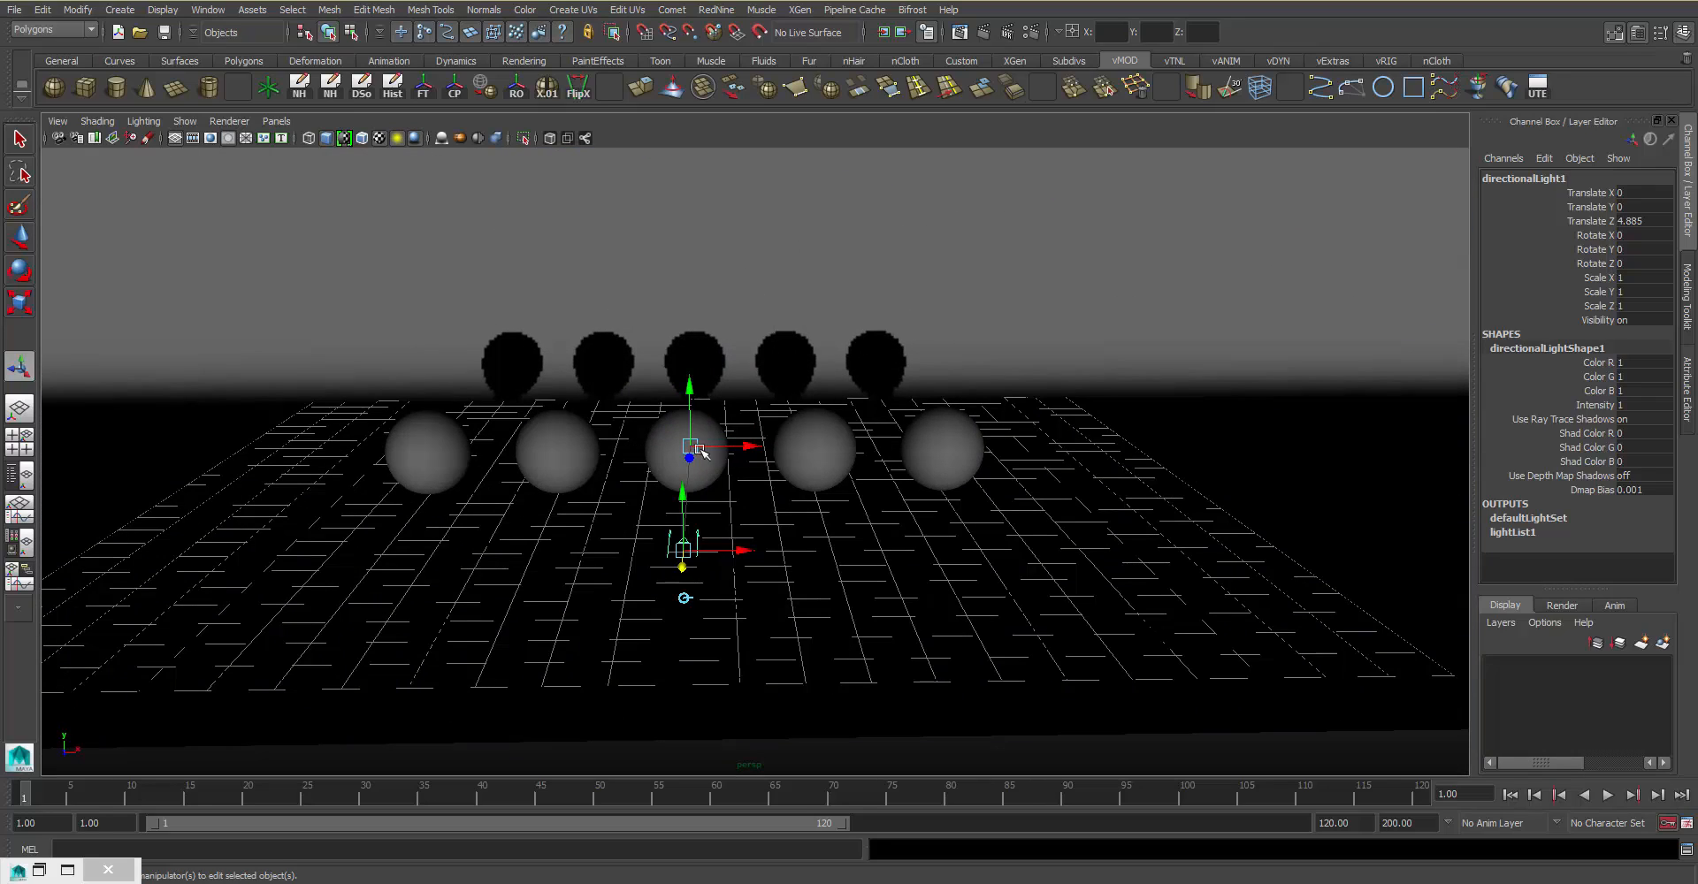
drag(686, 496, 695, 396)
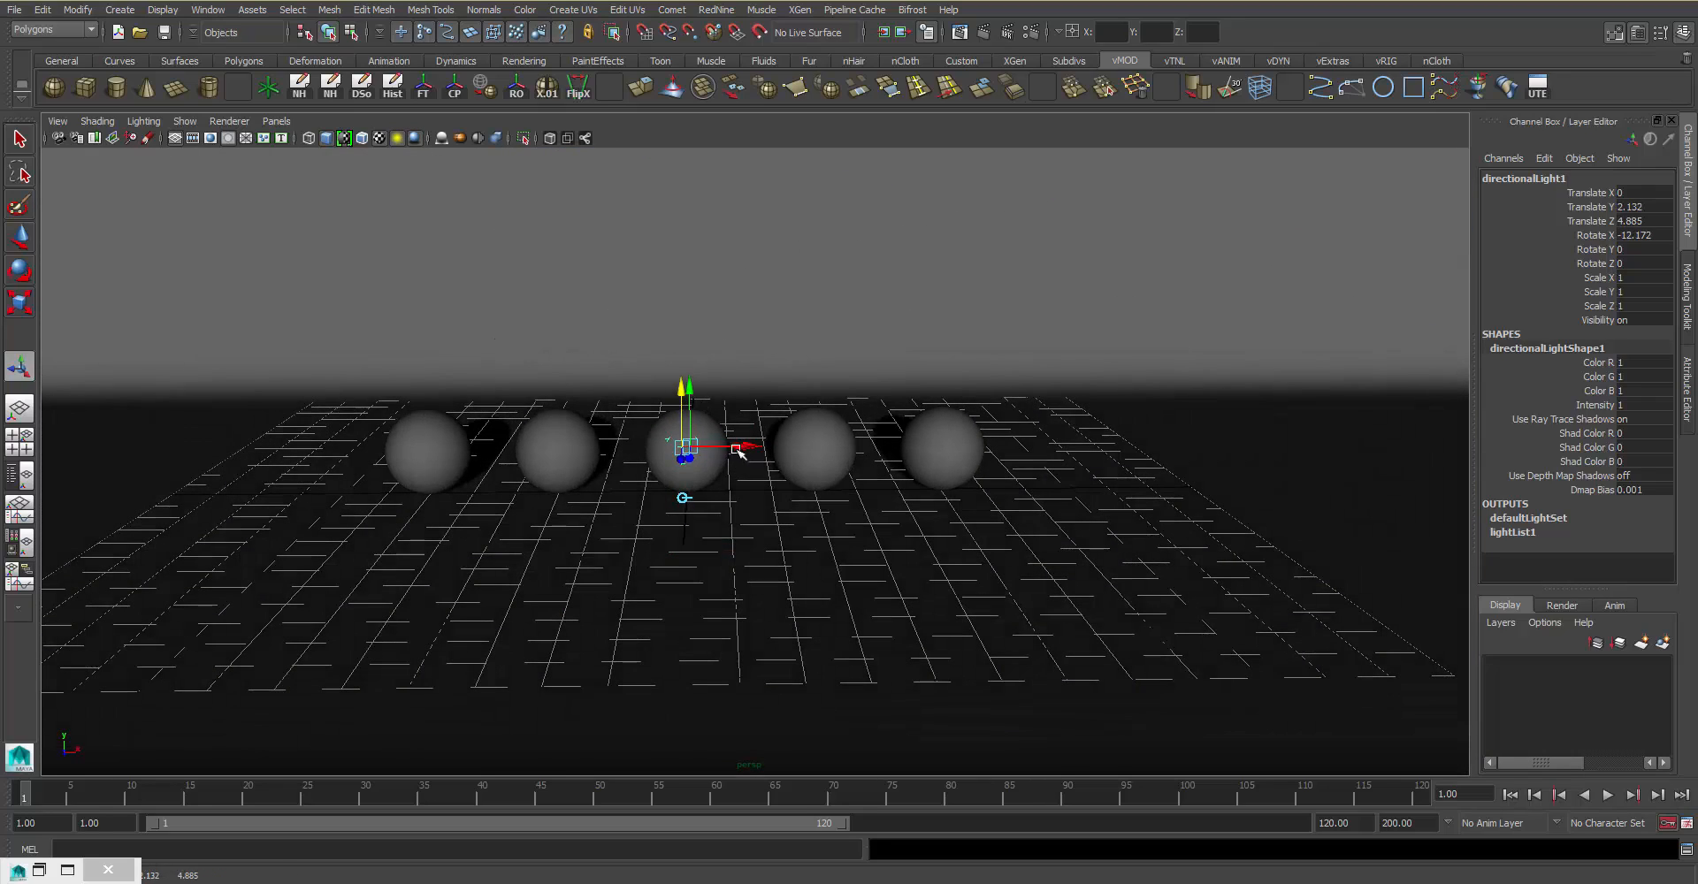
alt+drag(737, 449, 920, 473)
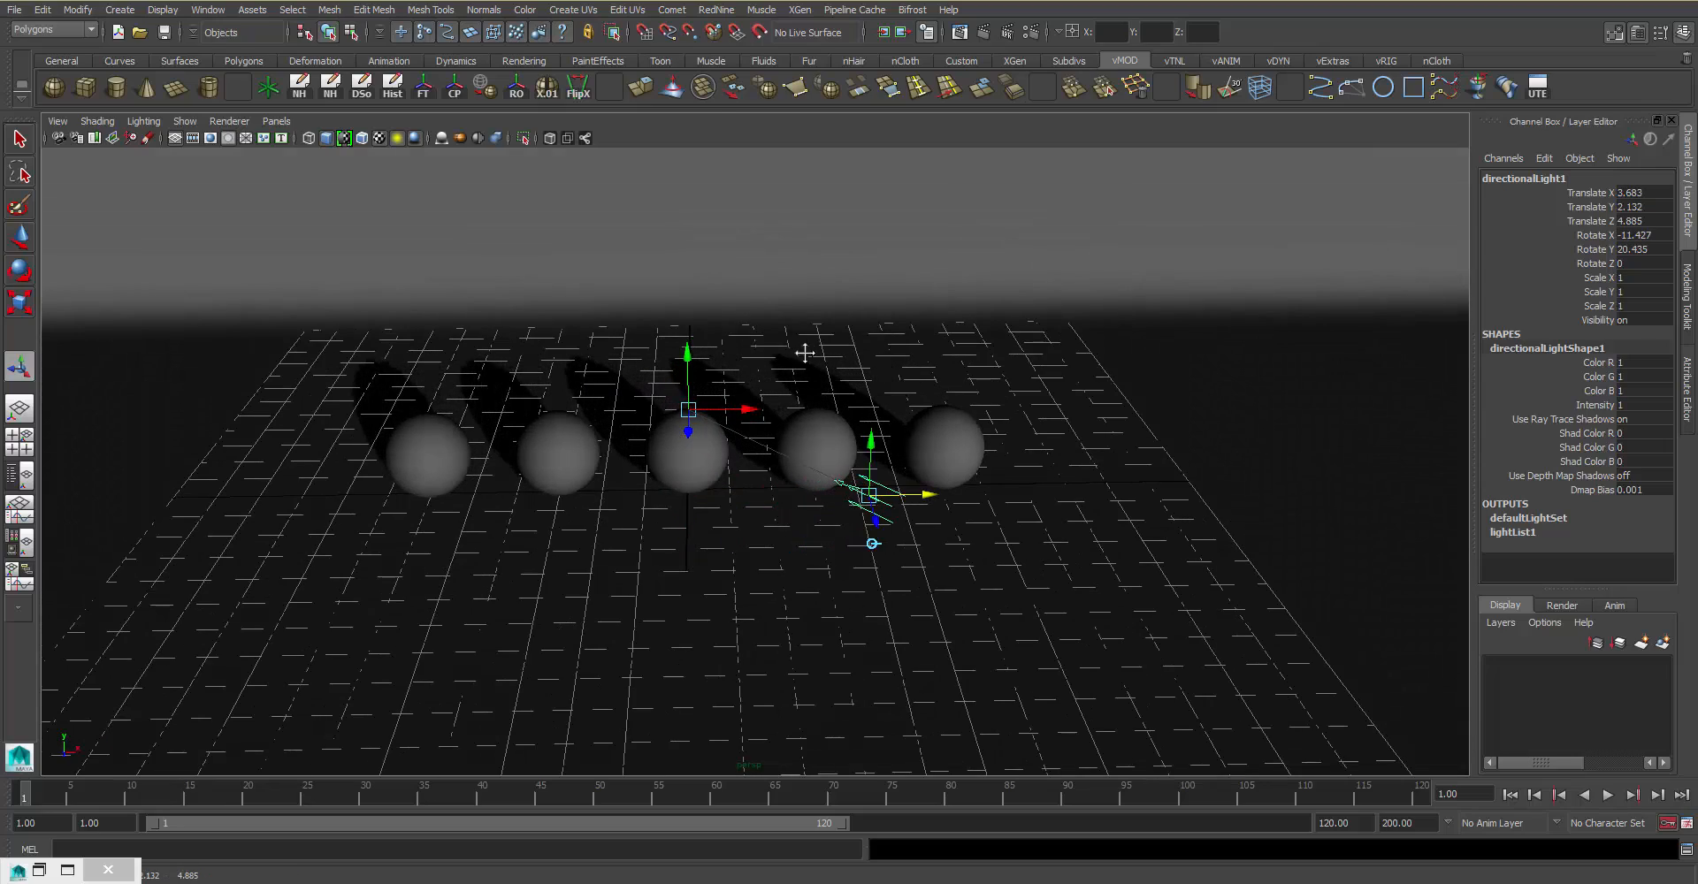
alt+drag(801, 352, 794, 387)
drag(656, 426, 656, 459)
alt+drag(721, 433, 680, 419)
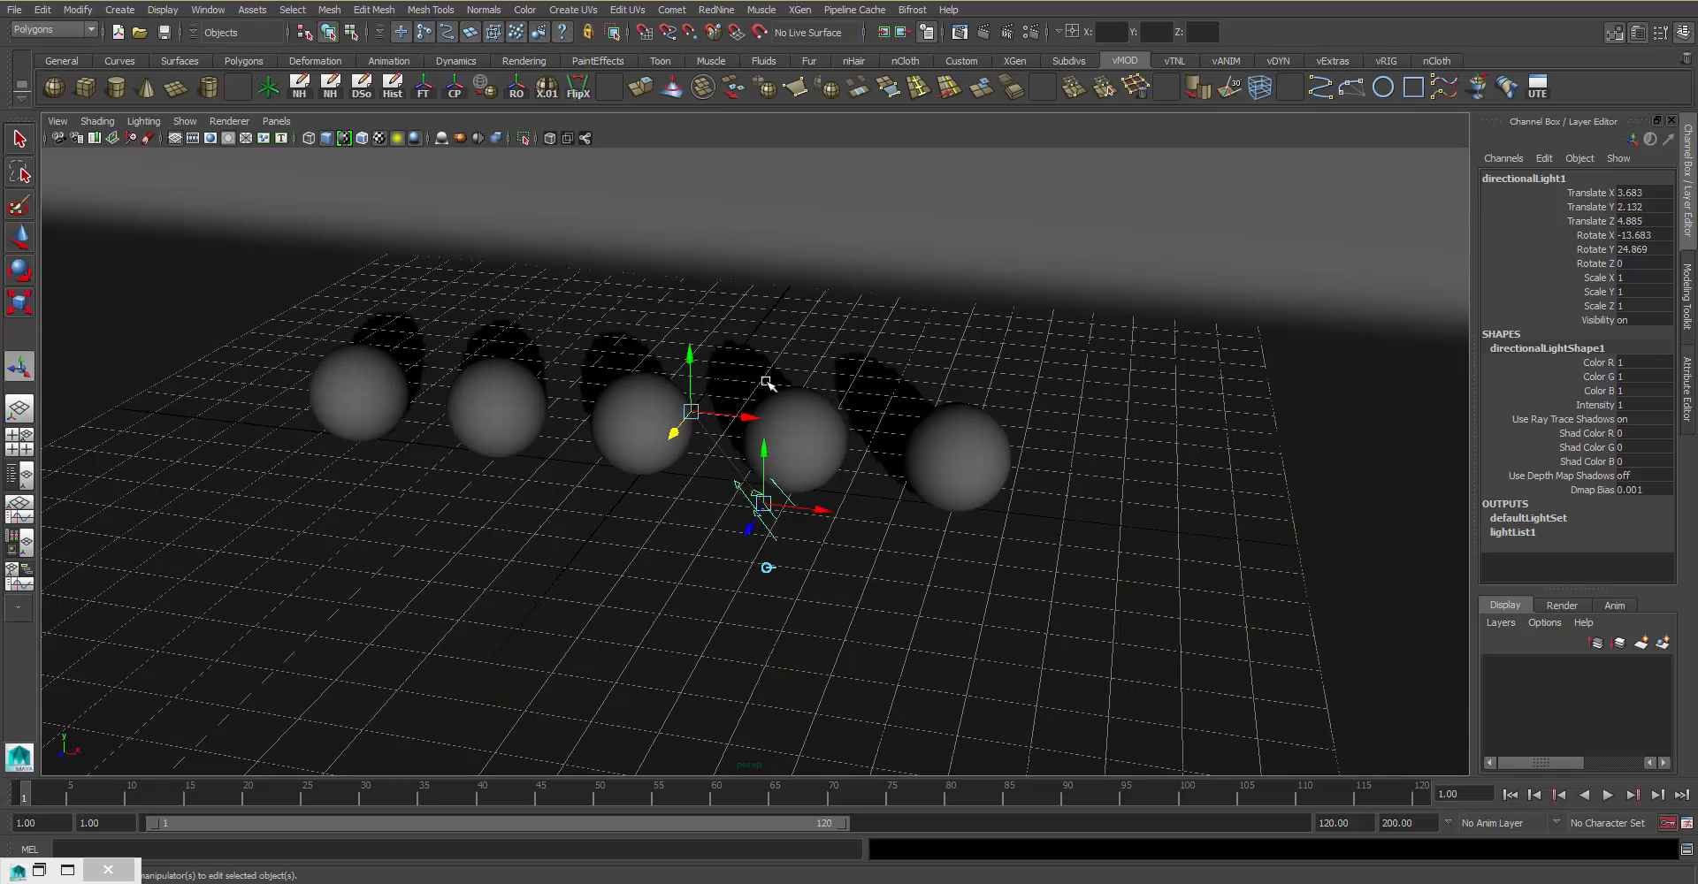
alt+drag(796, 416, 862, 482)
Step: Rename the directional light key_light in the Attribute Editor
click(1687, 389)
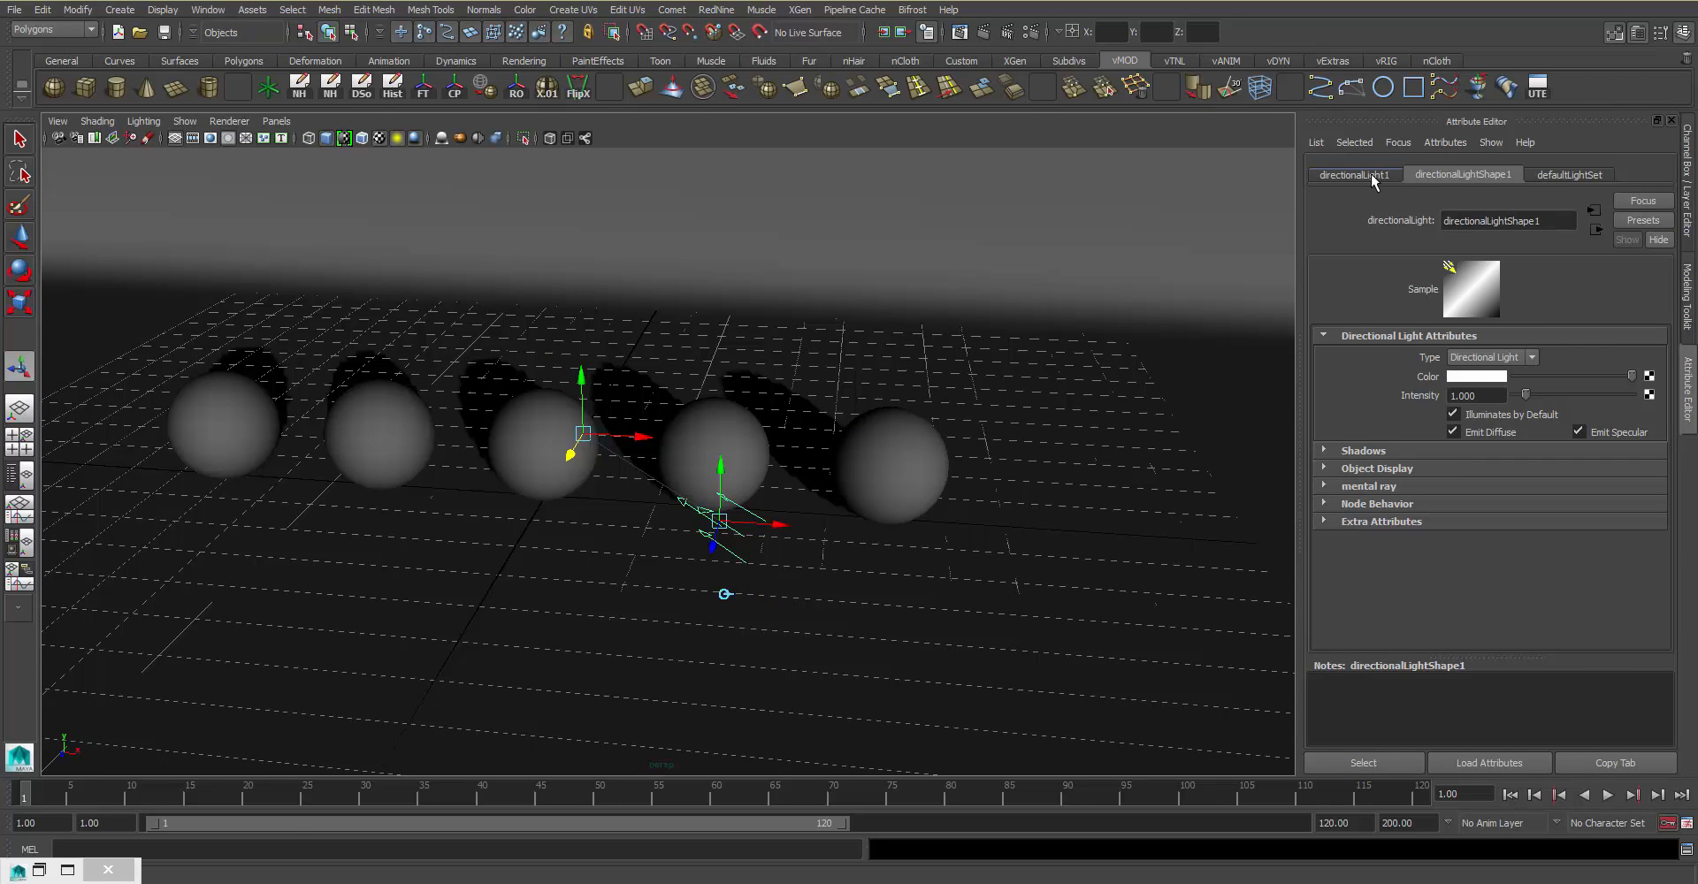
click(1371, 175)
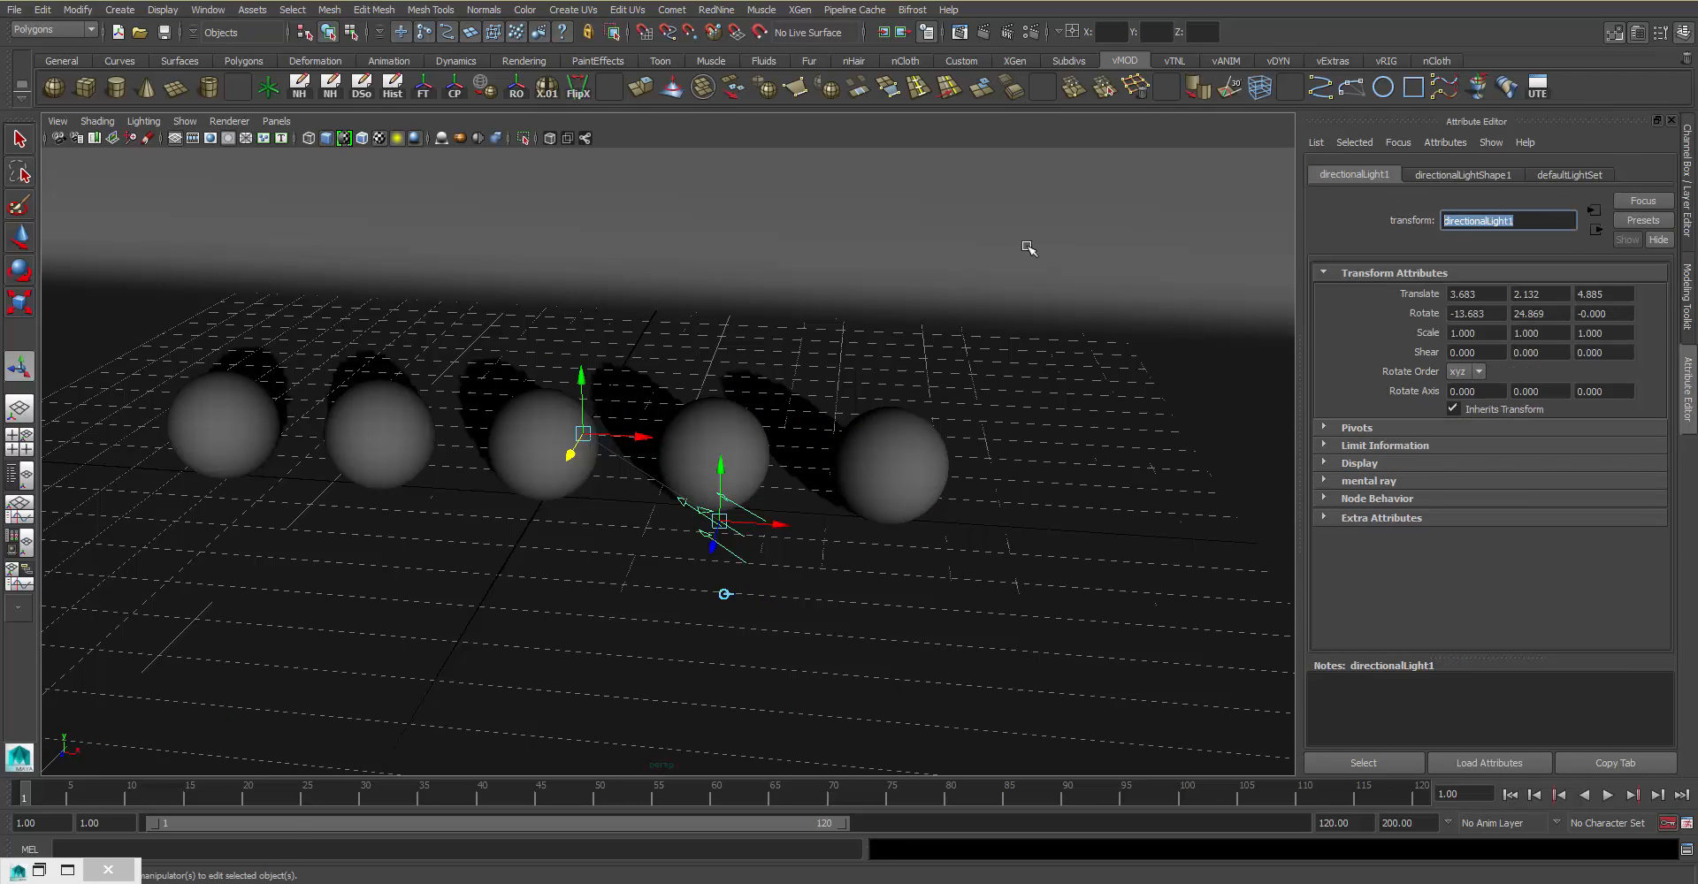
text(key_)
text( light)
key(Return)
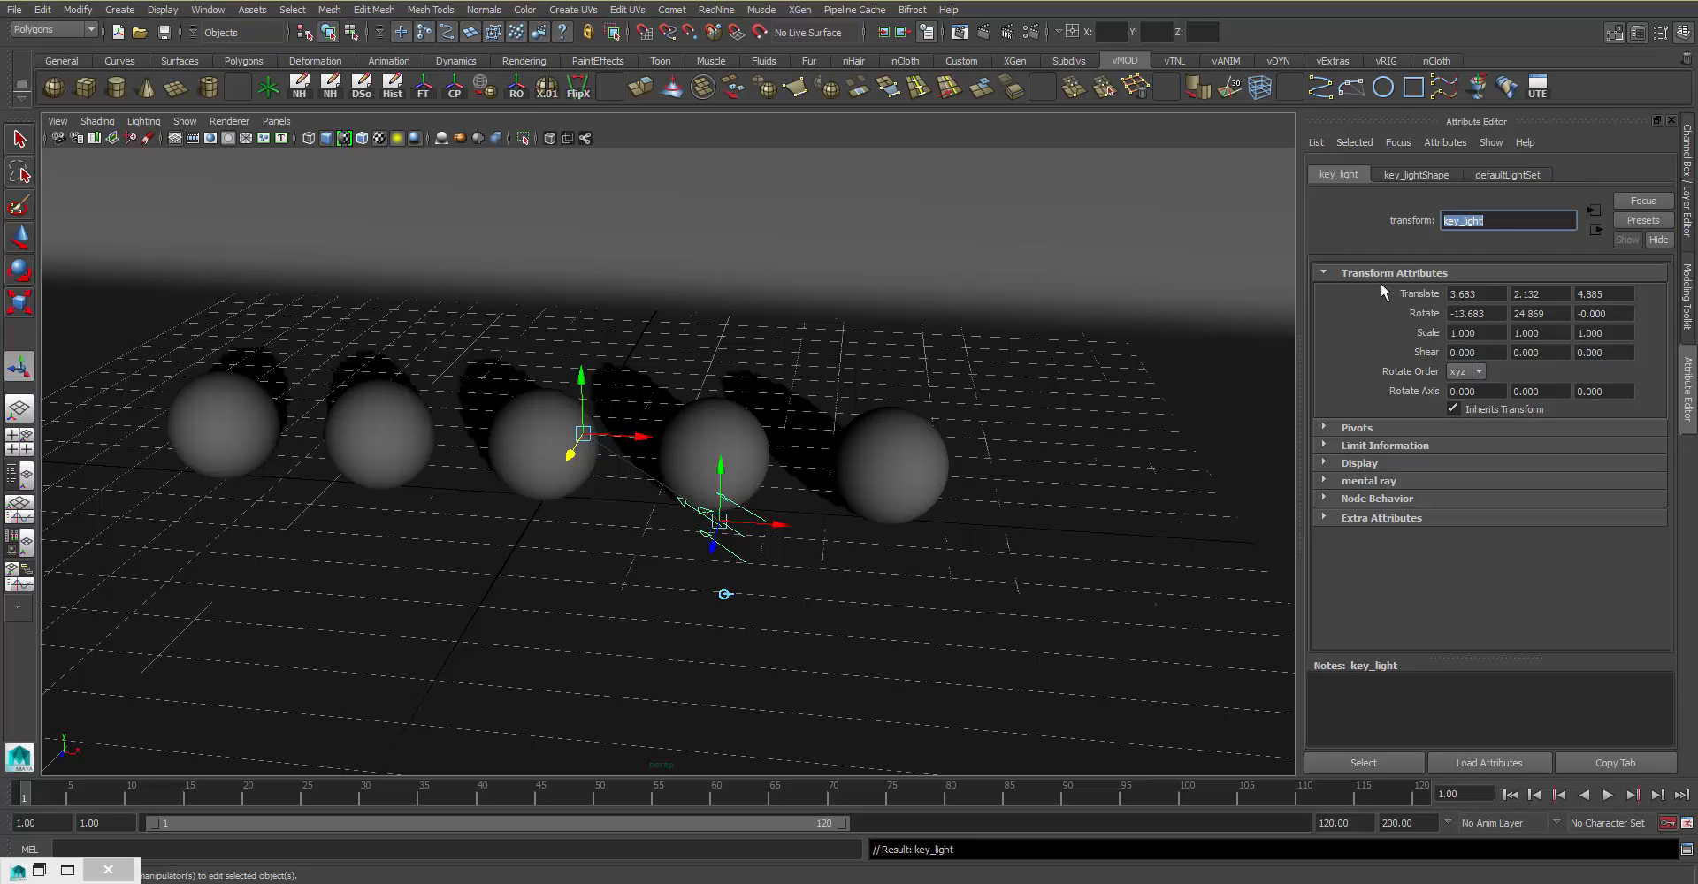
Step: Set the key light's raytrace shadows to a light angle of 20 and 16 shadow rays
click(1413, 174)
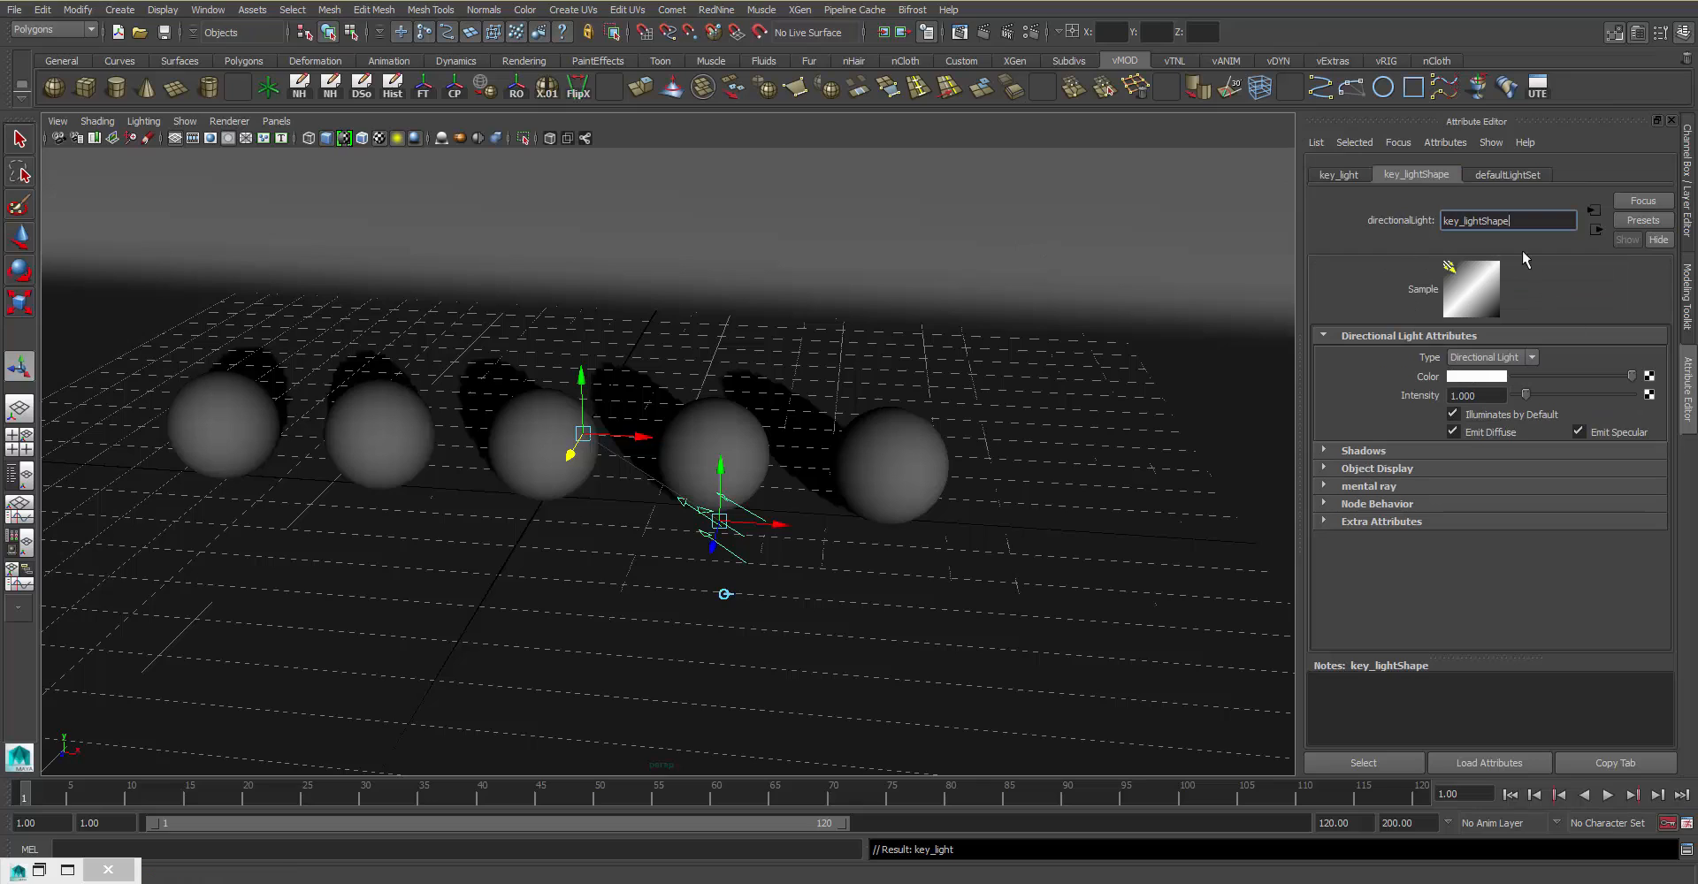
click(1393, 449)
scroll(1610, 416, down, 8)
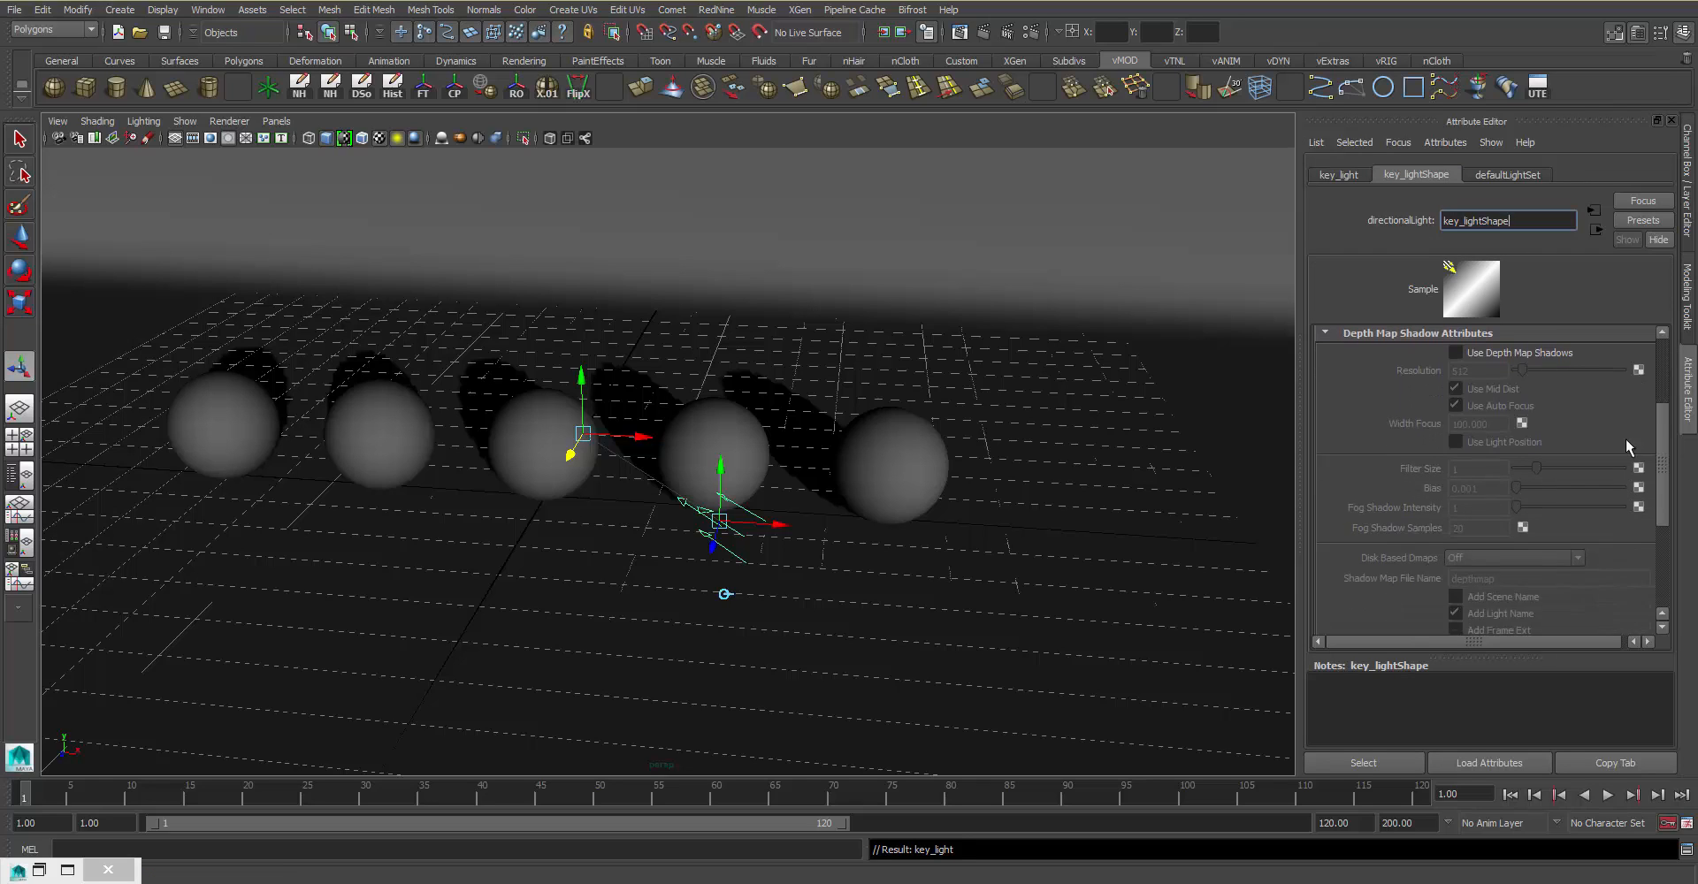
scroll(1599, 507, down, 1)
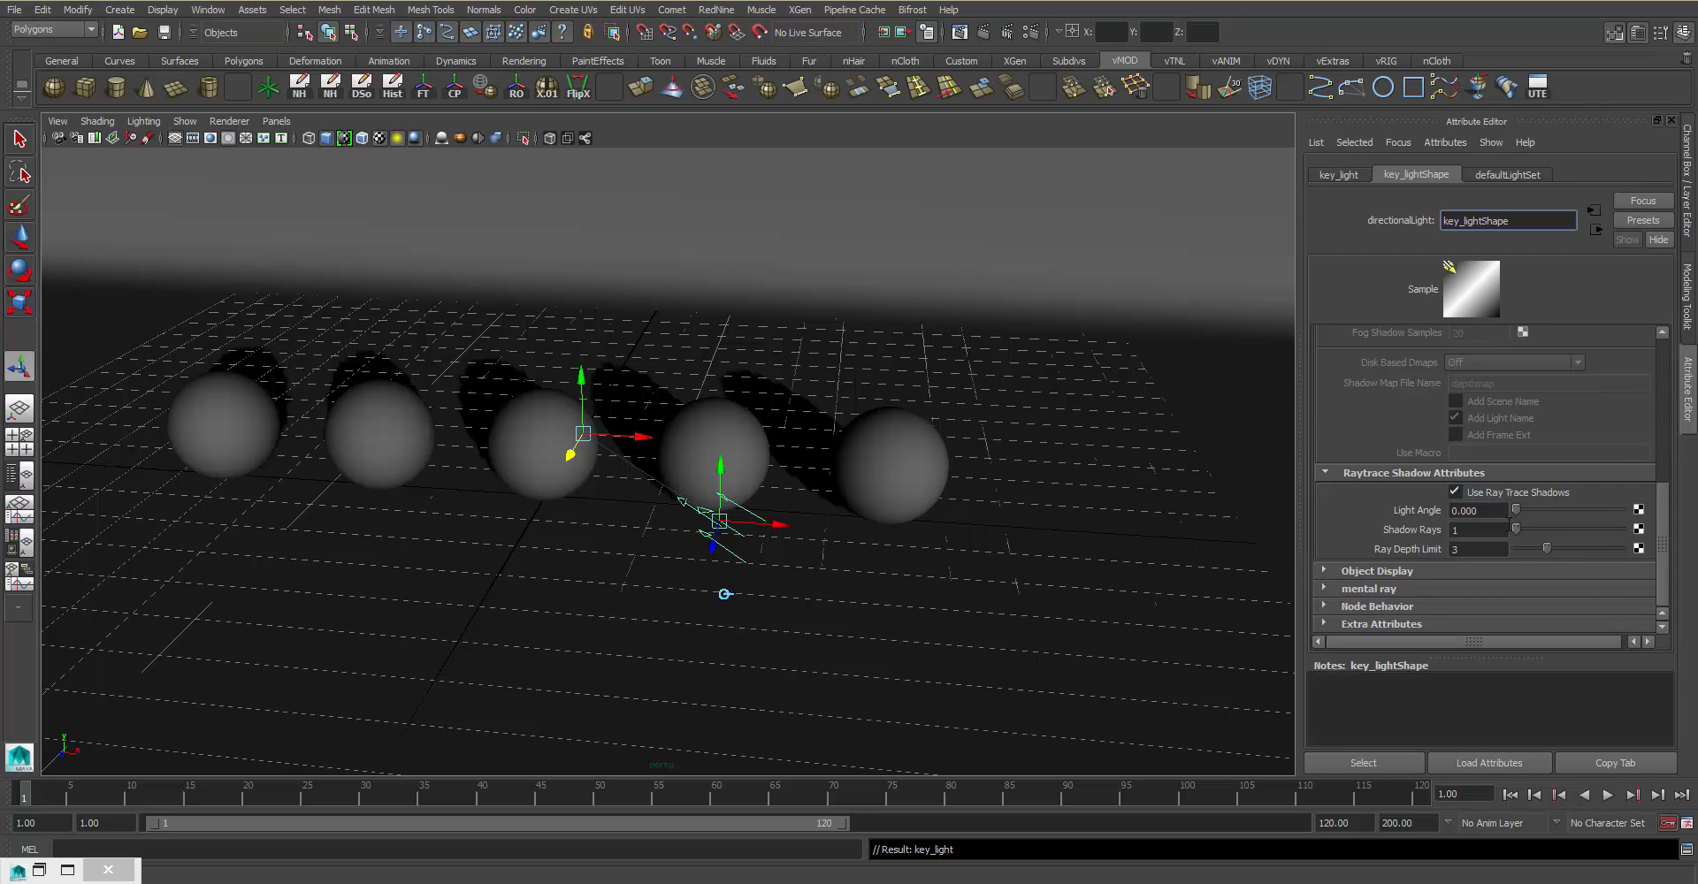
click(1475, 510)
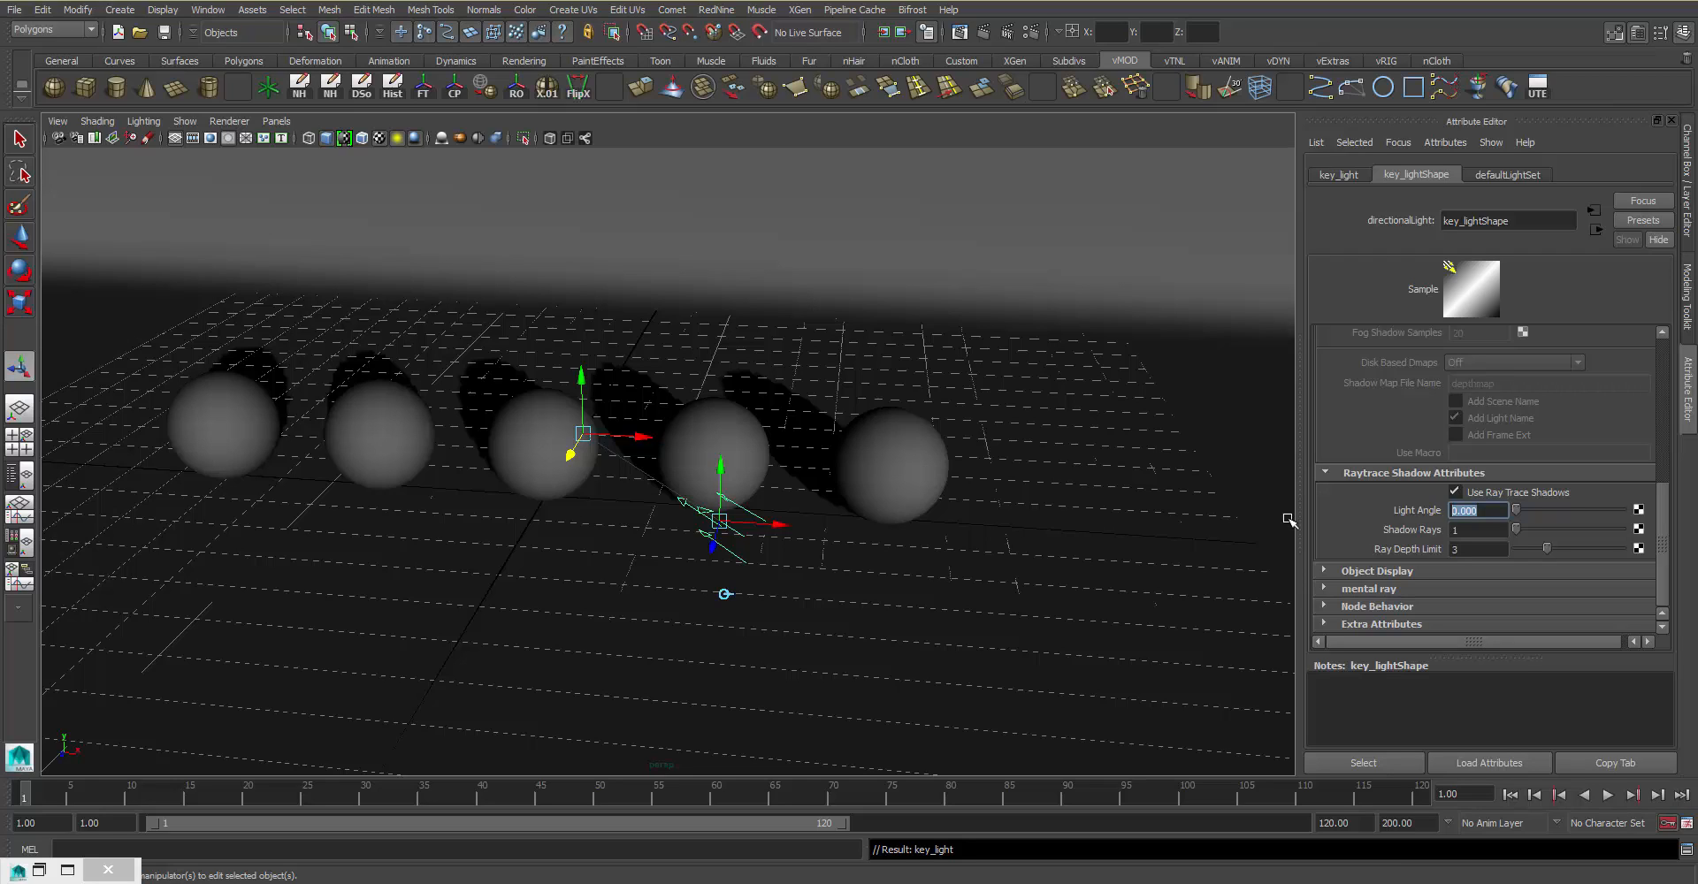
text(16)
key(BackSpace)
key(BackSpace)
key(Tab)
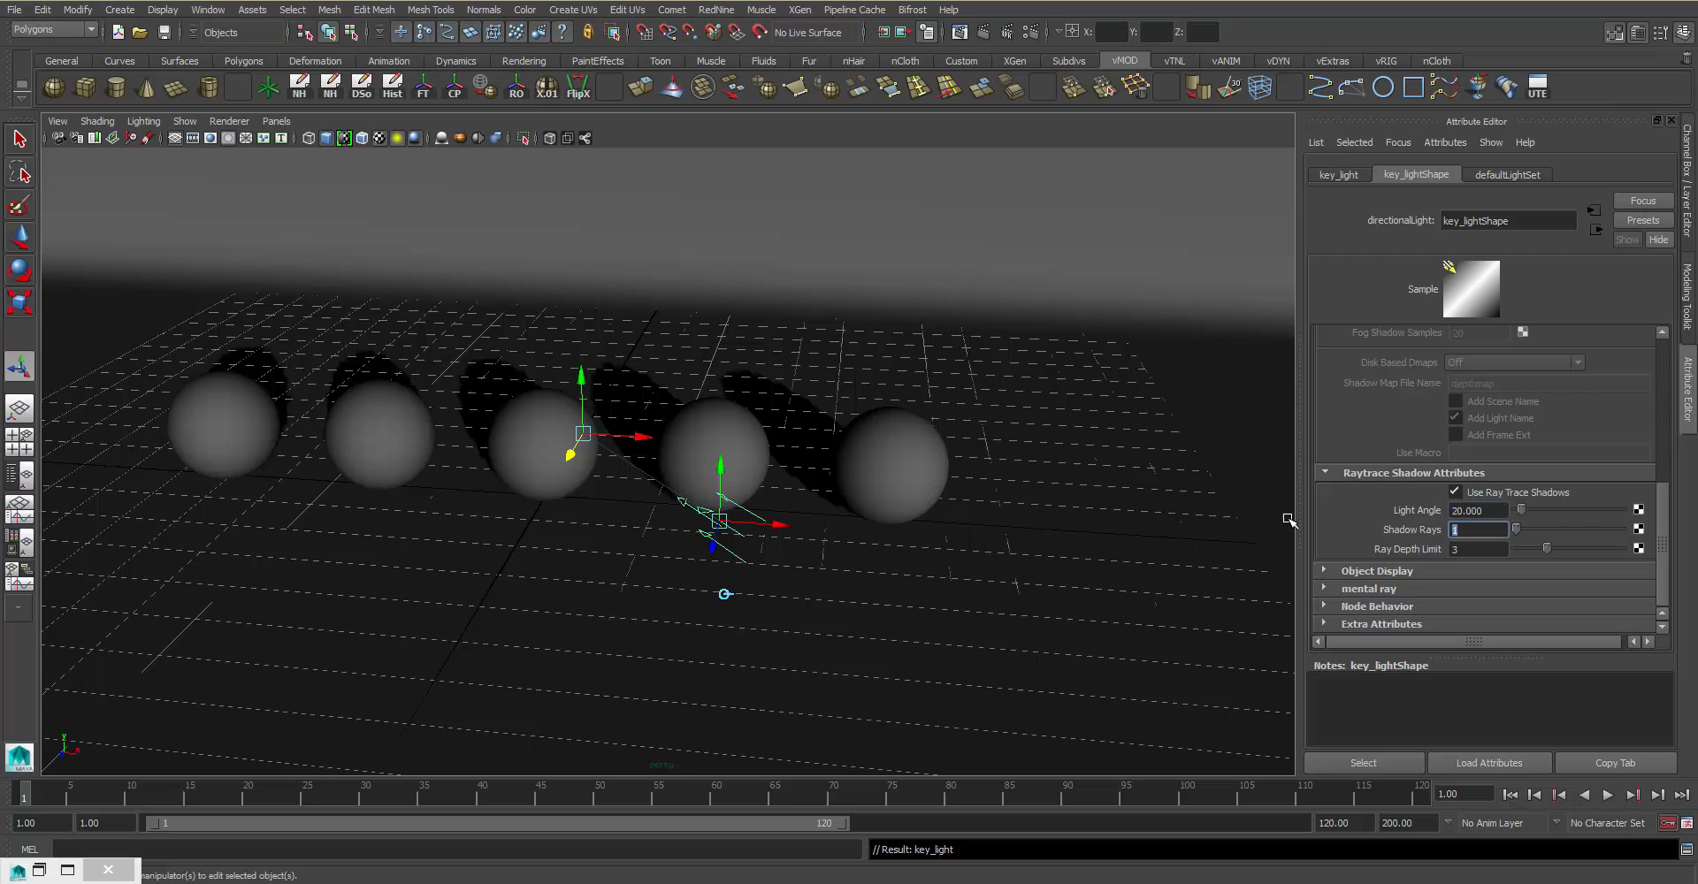
text(126)
key(Return)
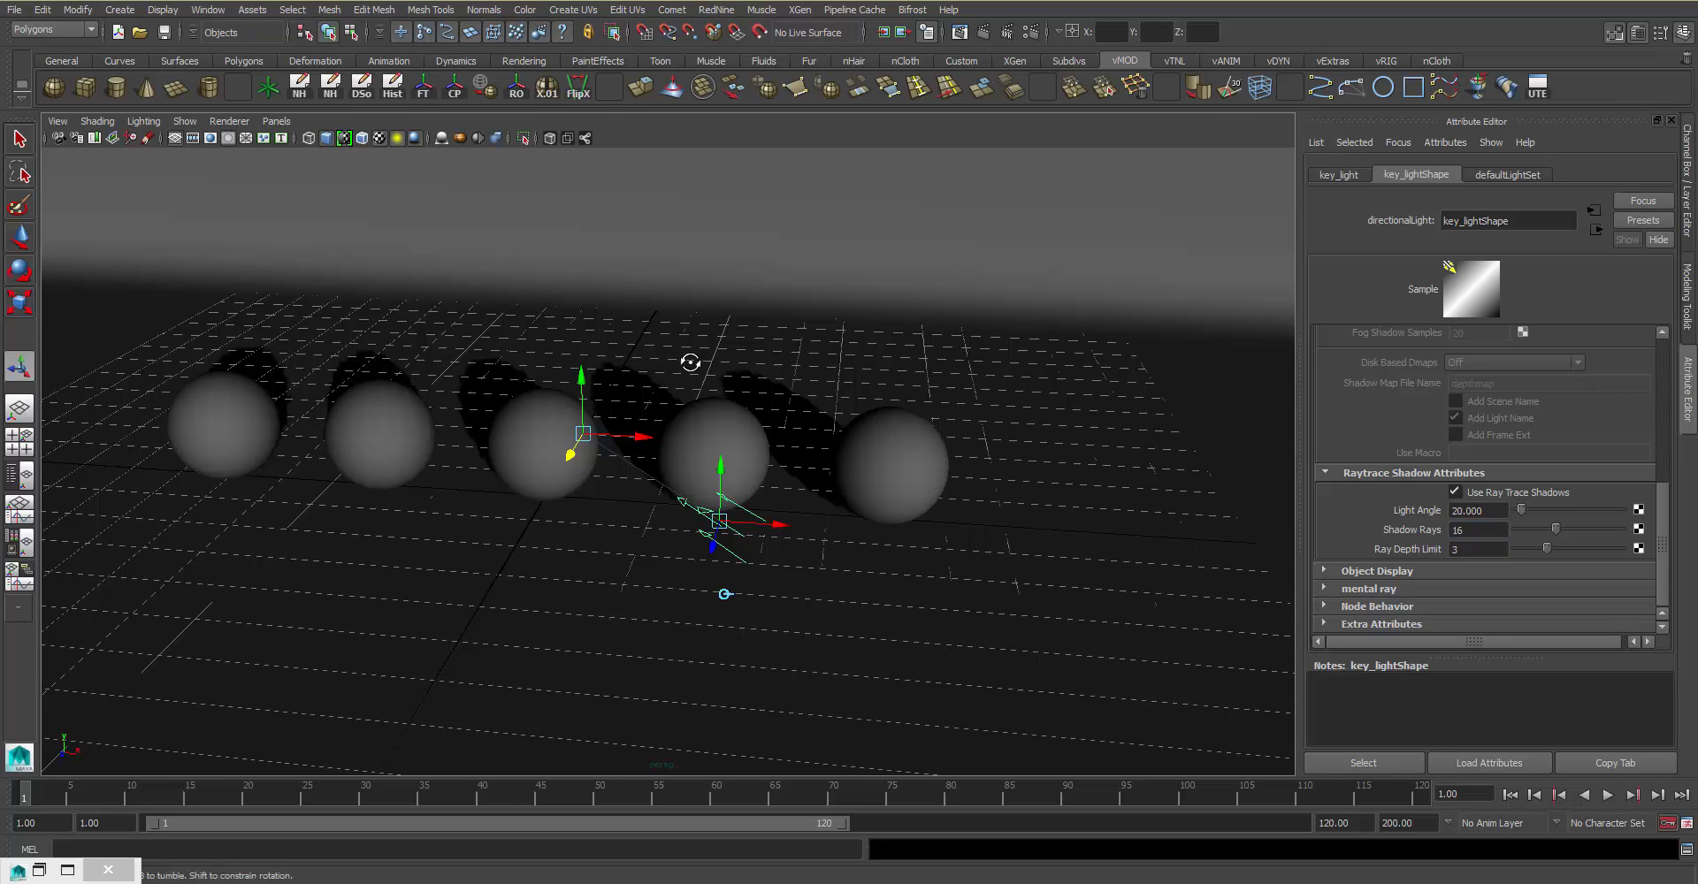
Step: Render the front perspective view with mental ray, inspect the spheres' shadows up close and minimize the Render View
alt+drag(690, 360, 921, 315)
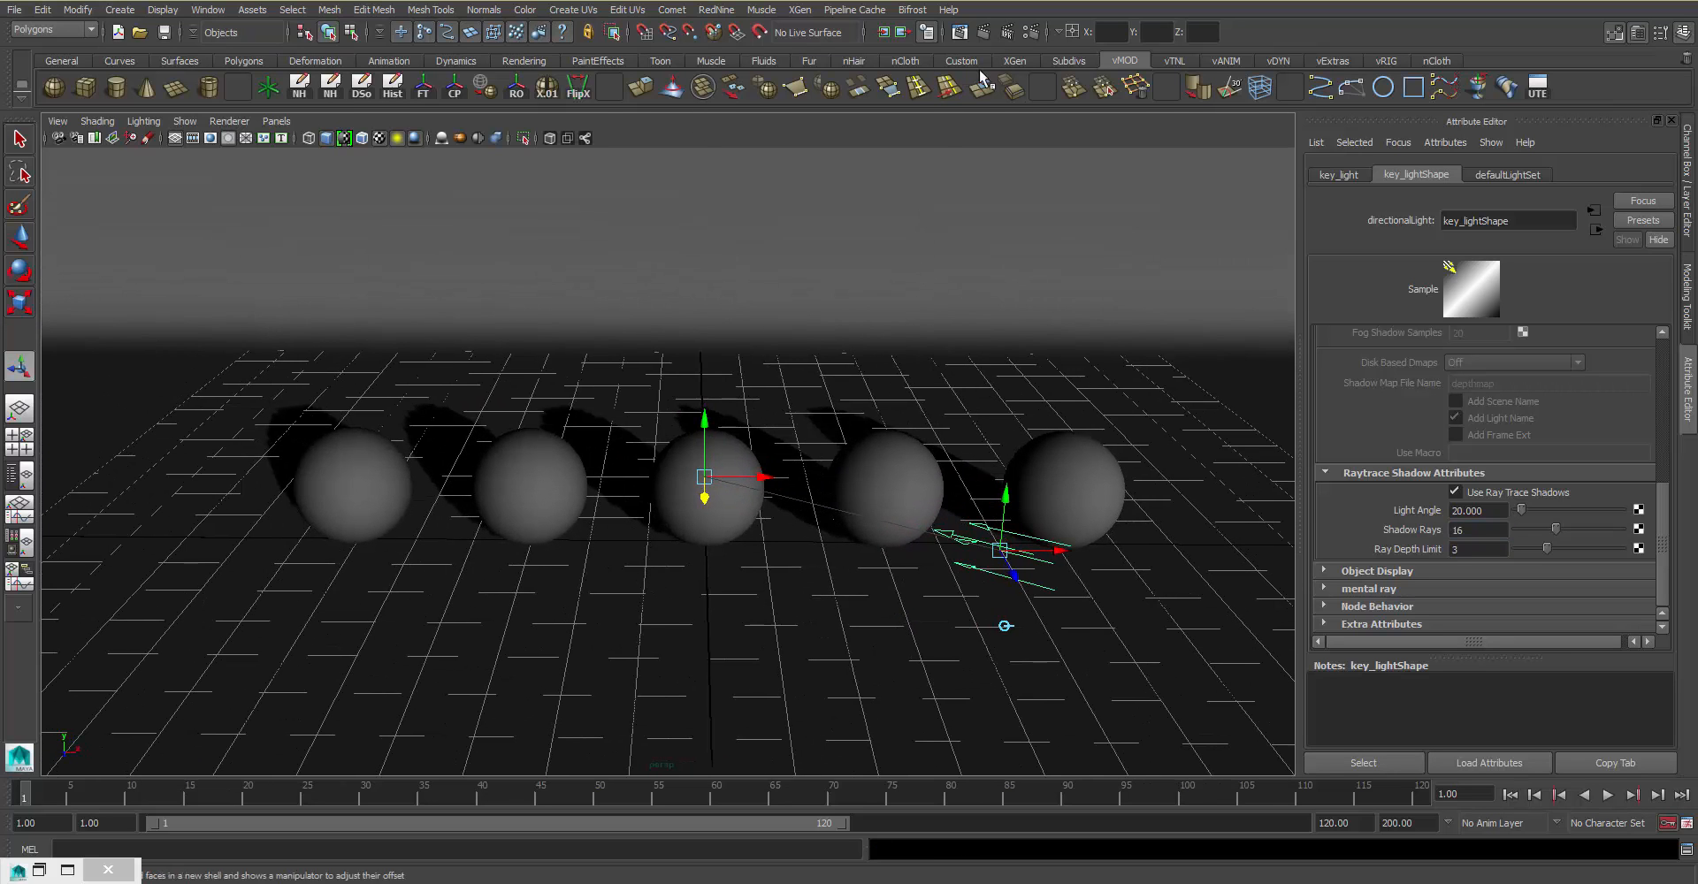
click(984, 34)
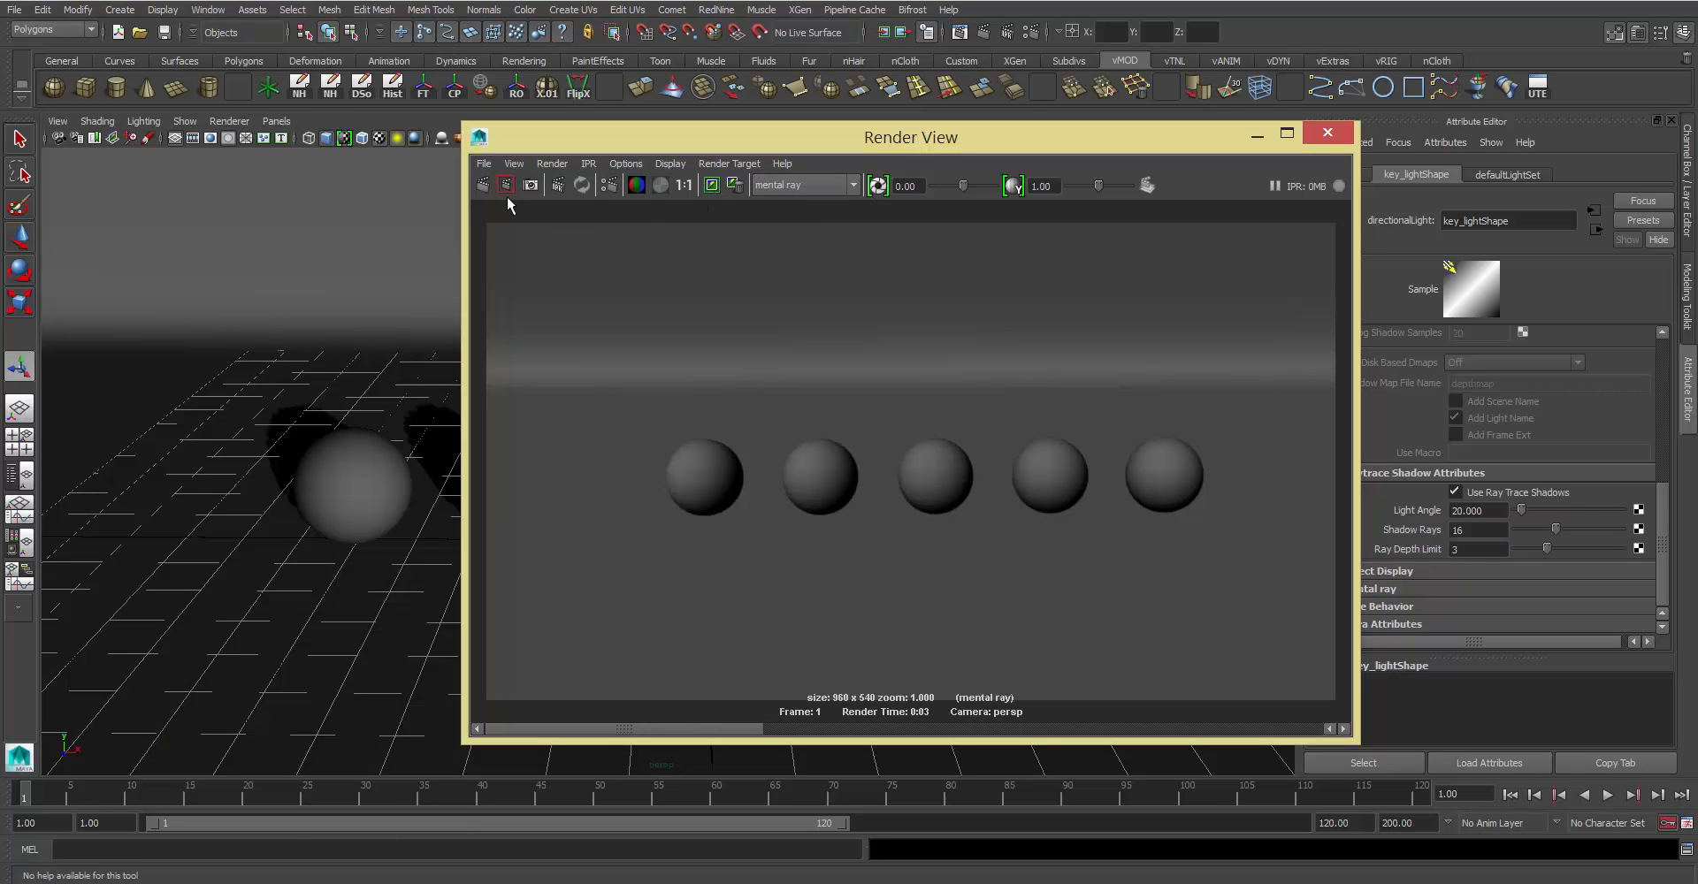
click(483, 185)
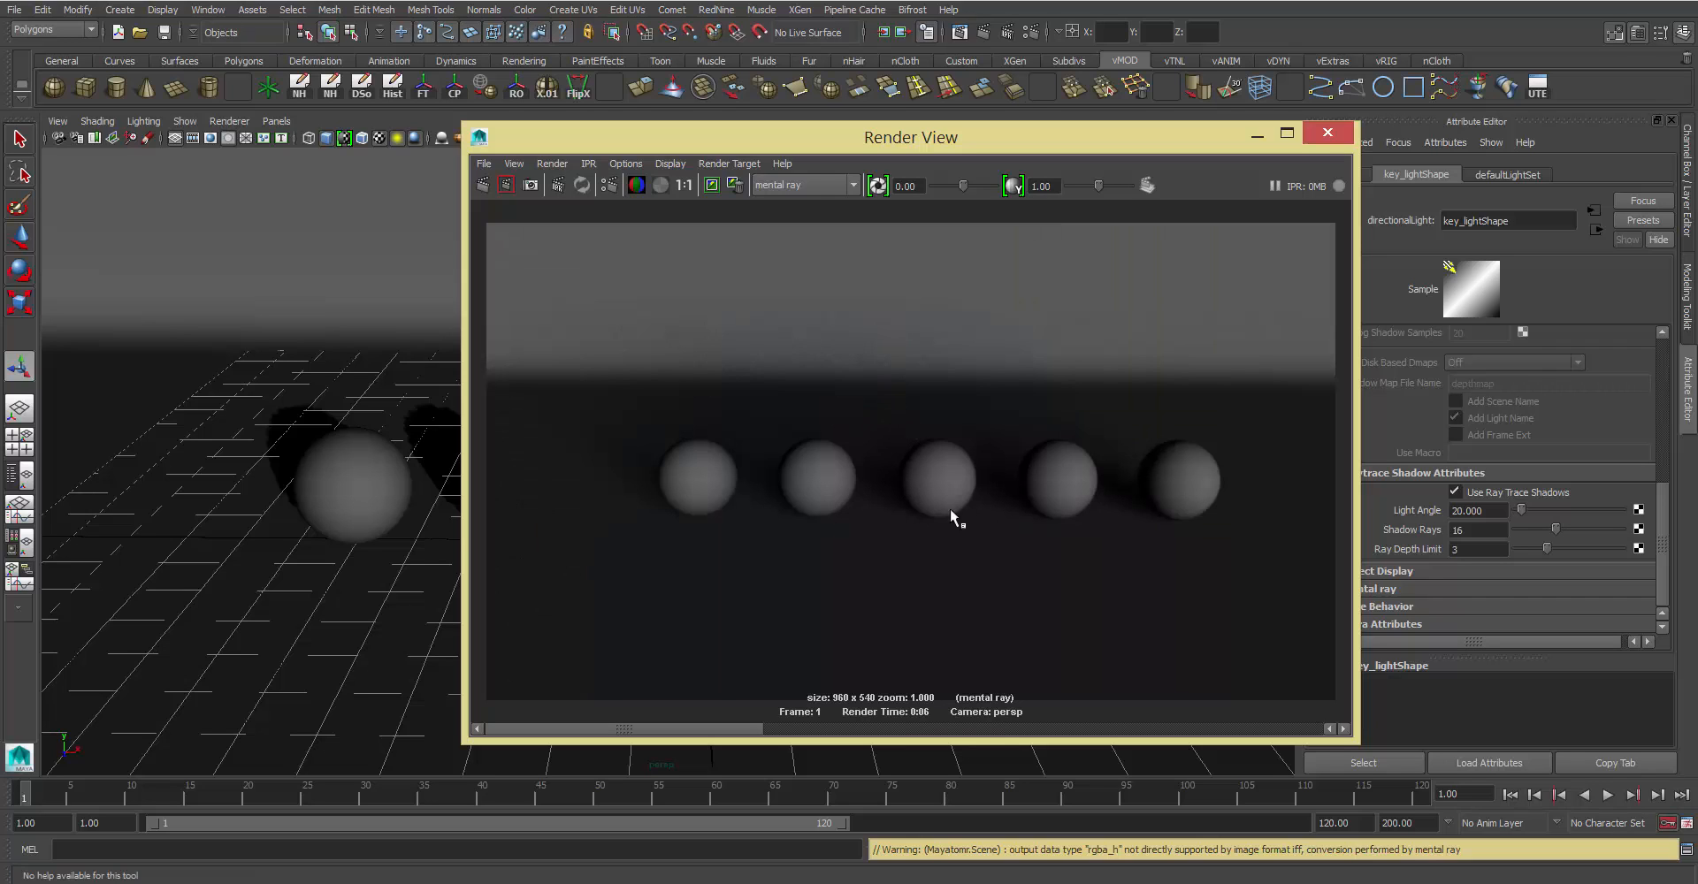
alt+right_drag(911, 453, 1014, 422)
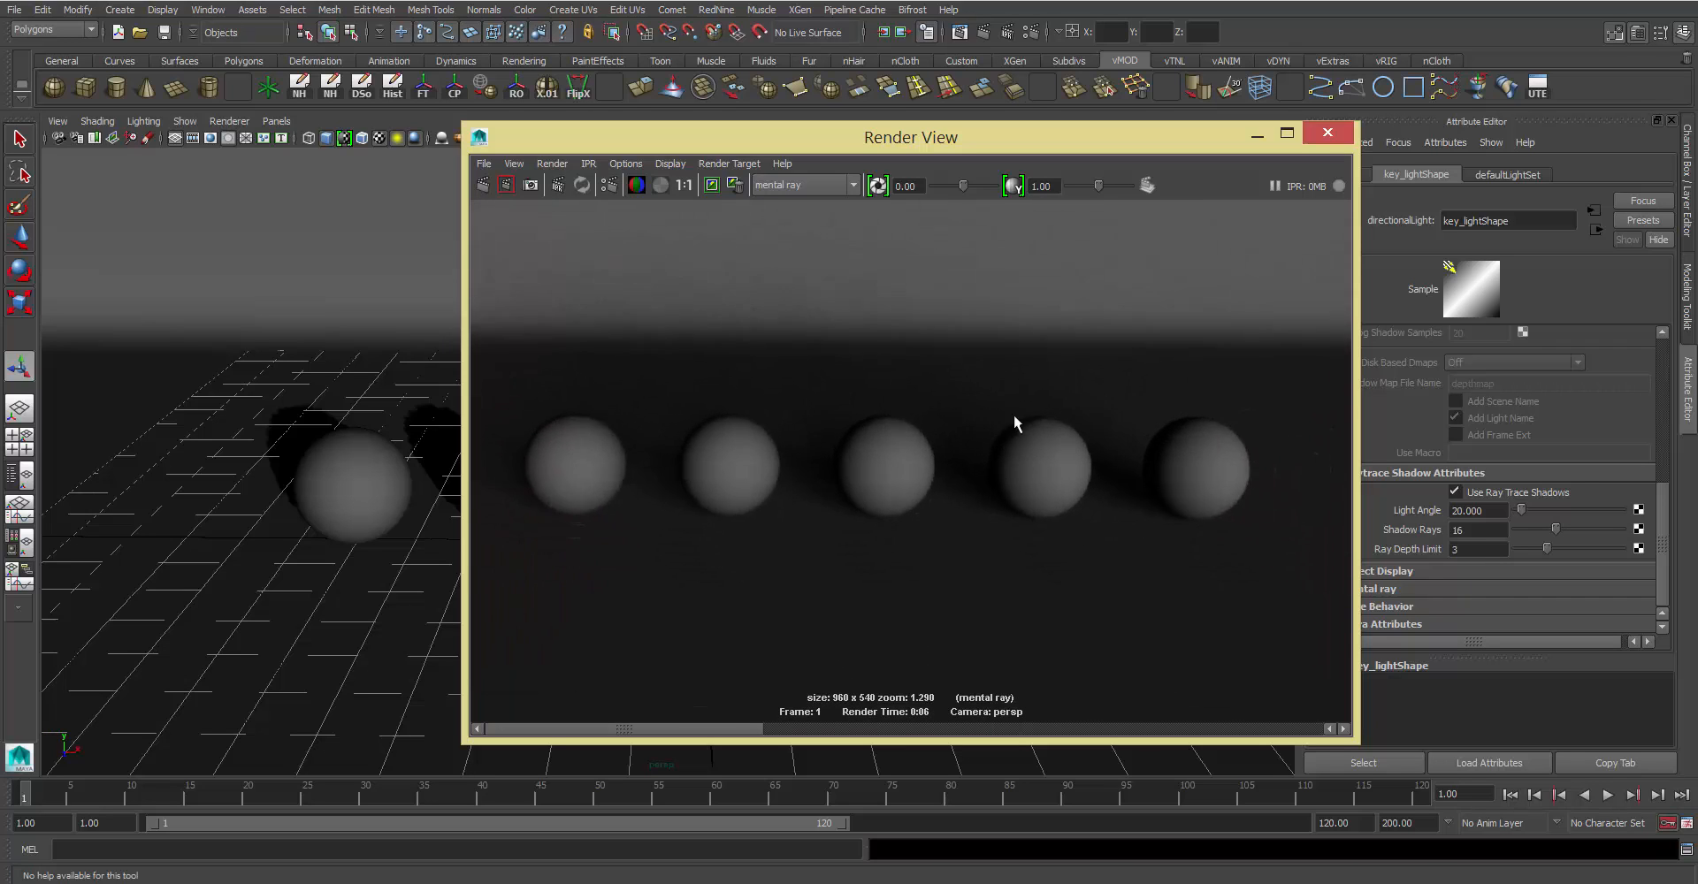
alt+middle_drag(1014, 423, 1077, 421)
click(1257, 135)
Step: Duplicate the key light, move the copy to the opposite side at about X -3.6 and set its intensity to 0.6
key(ctrl+d)
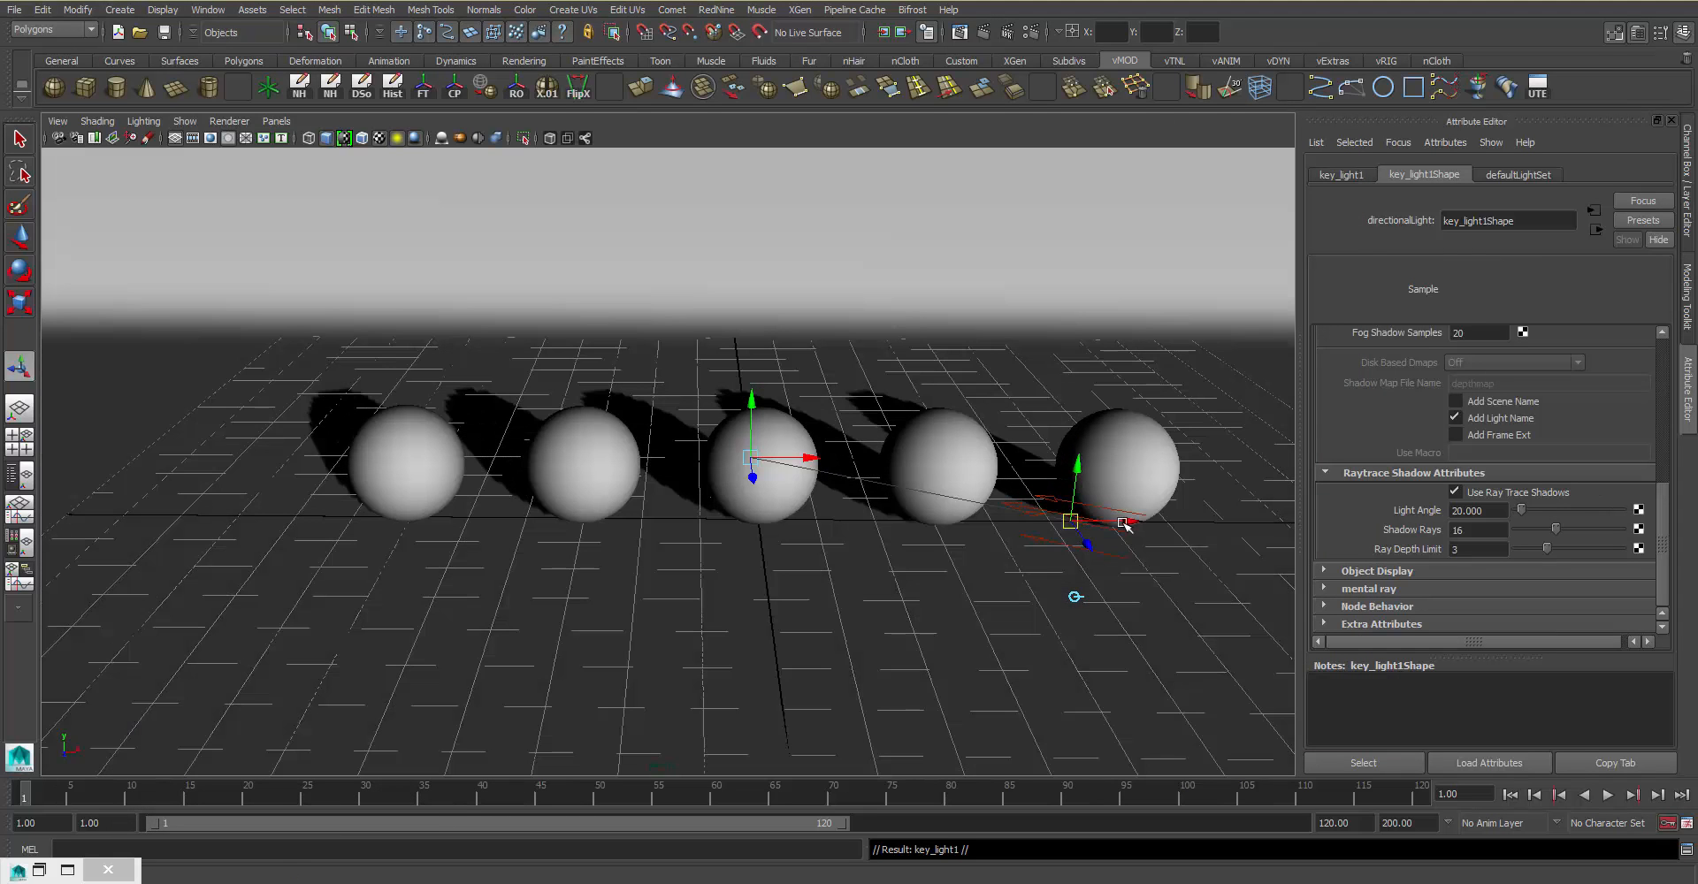
drag(1134, 522, 411, 517)
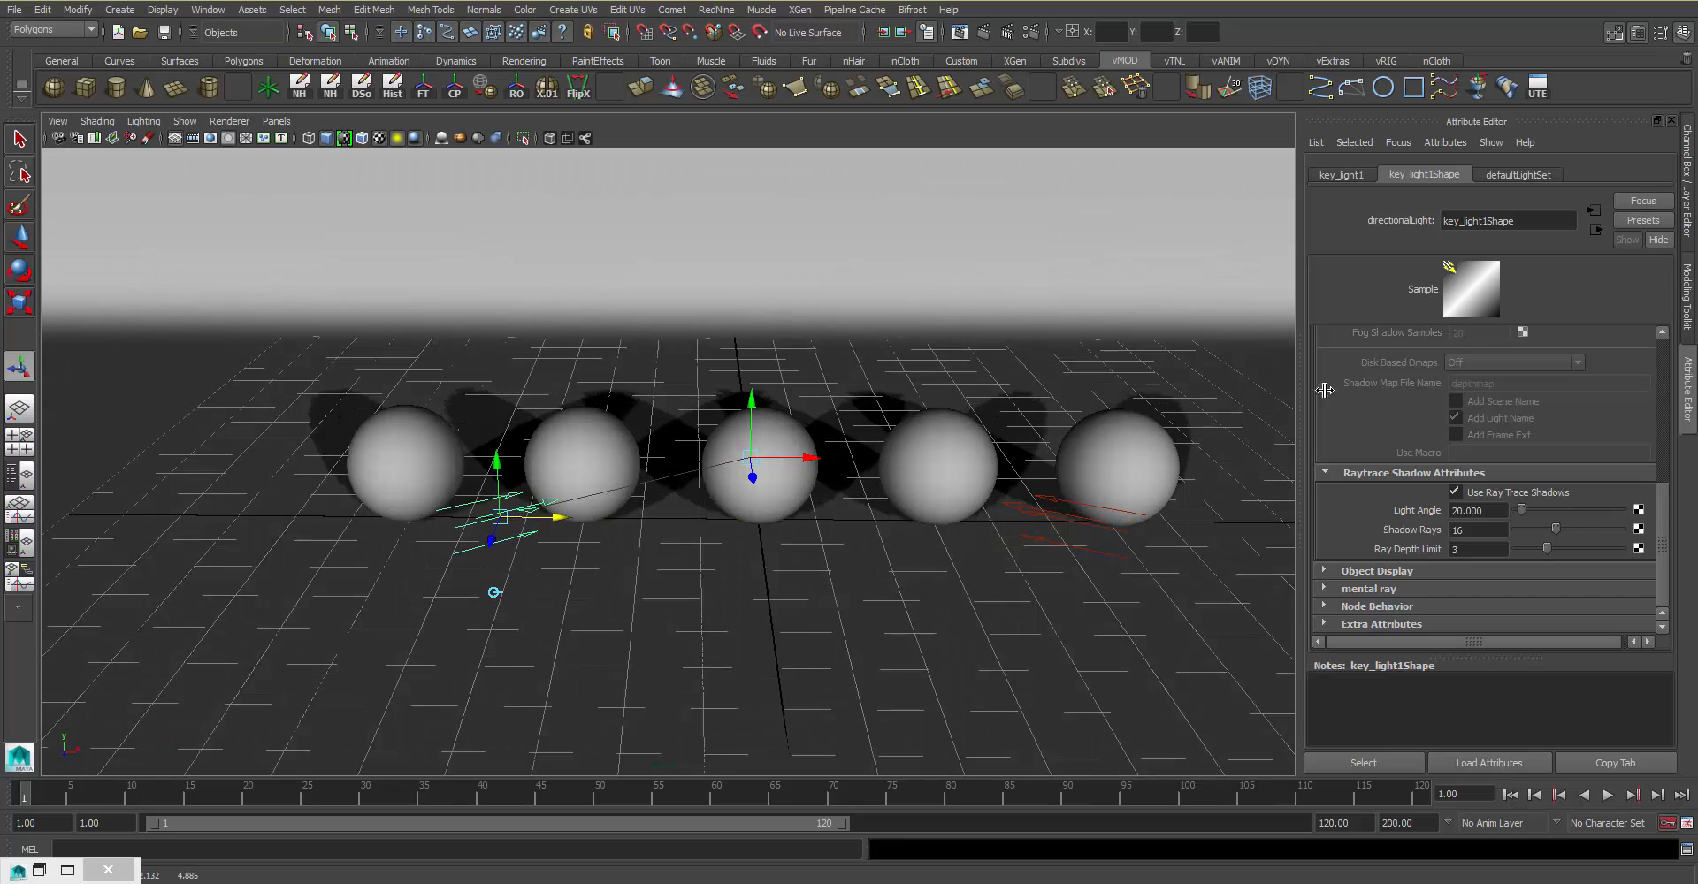
scroll(1638, 323, up, 10)
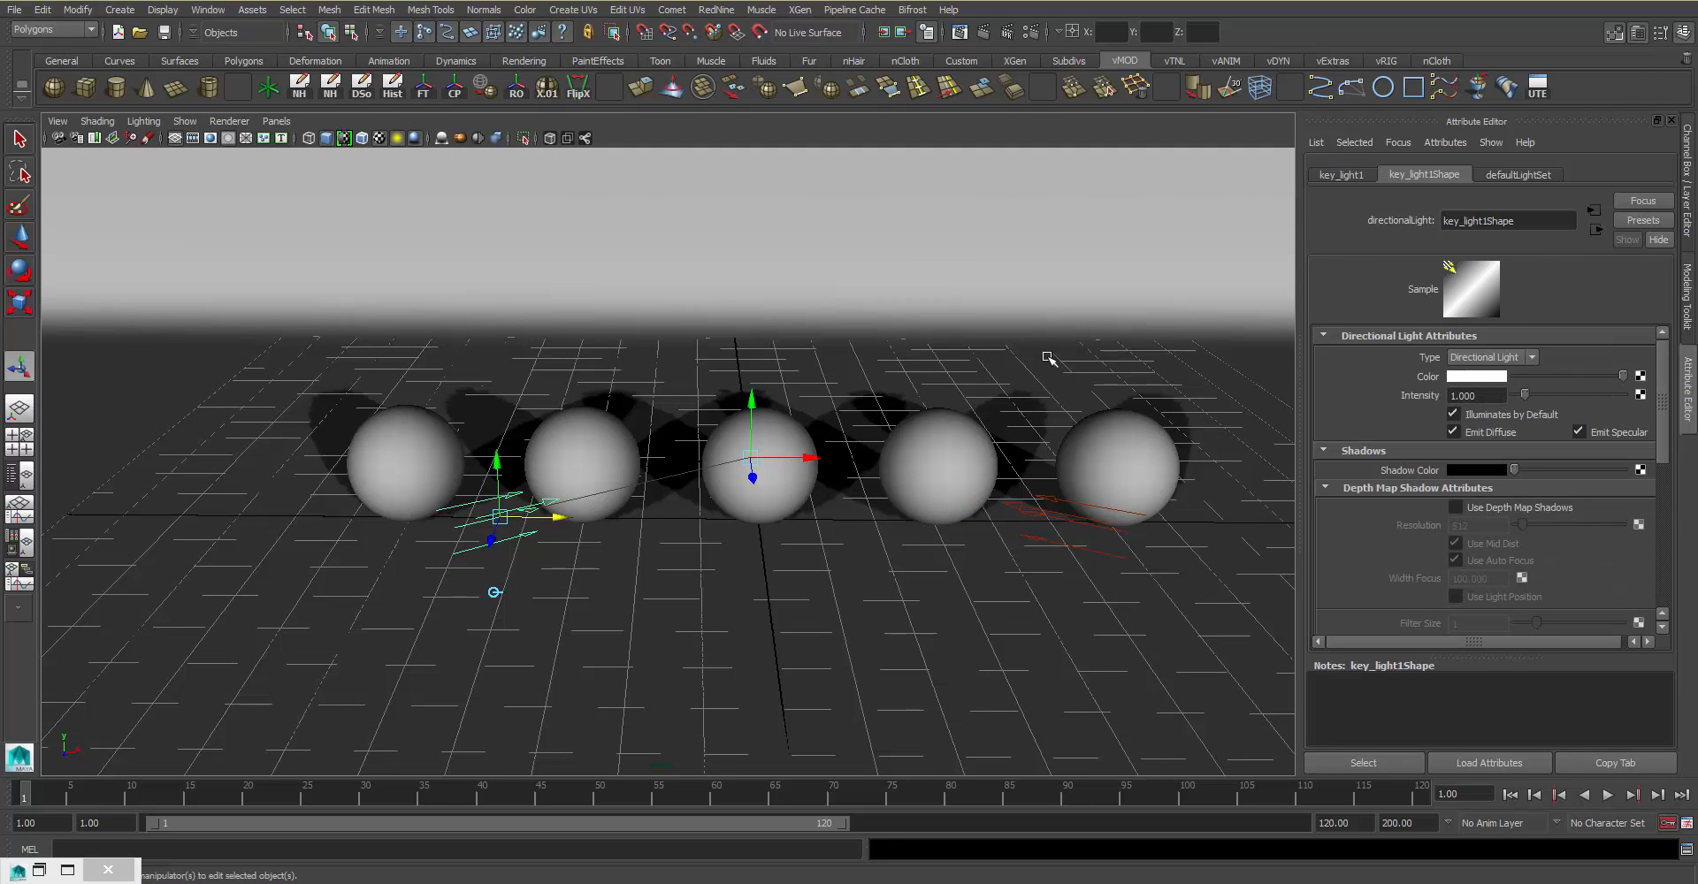
click(1479, 396)
text(.6)
key(Return)
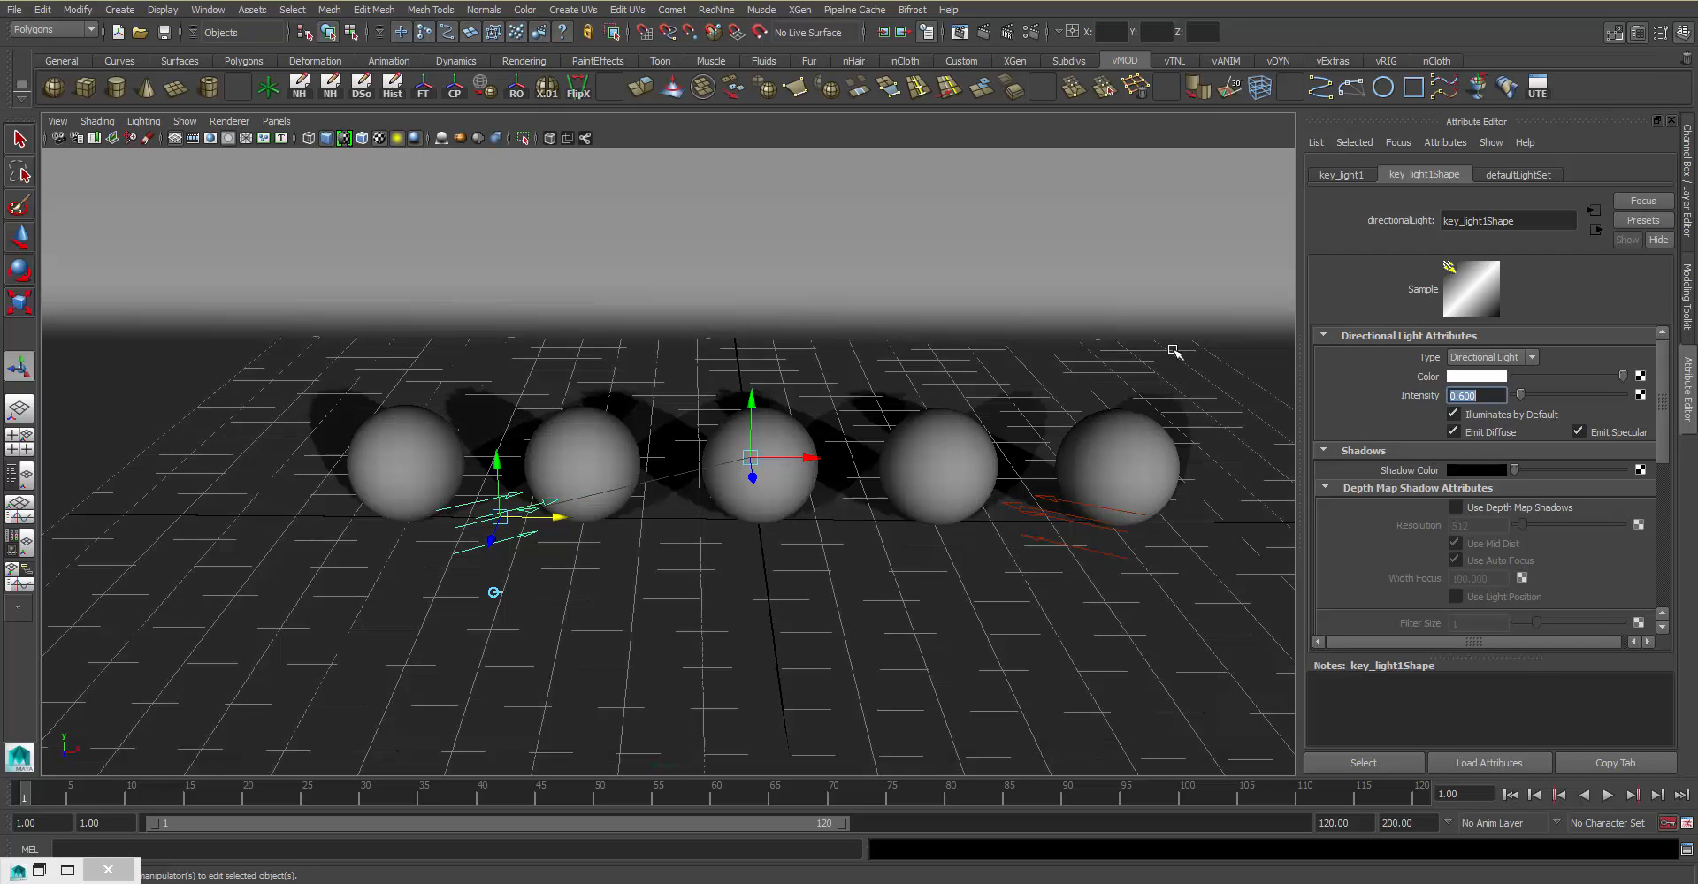
Step: Rename the duplicated key light fill_light and return to its light attributes
click(1336, 175)
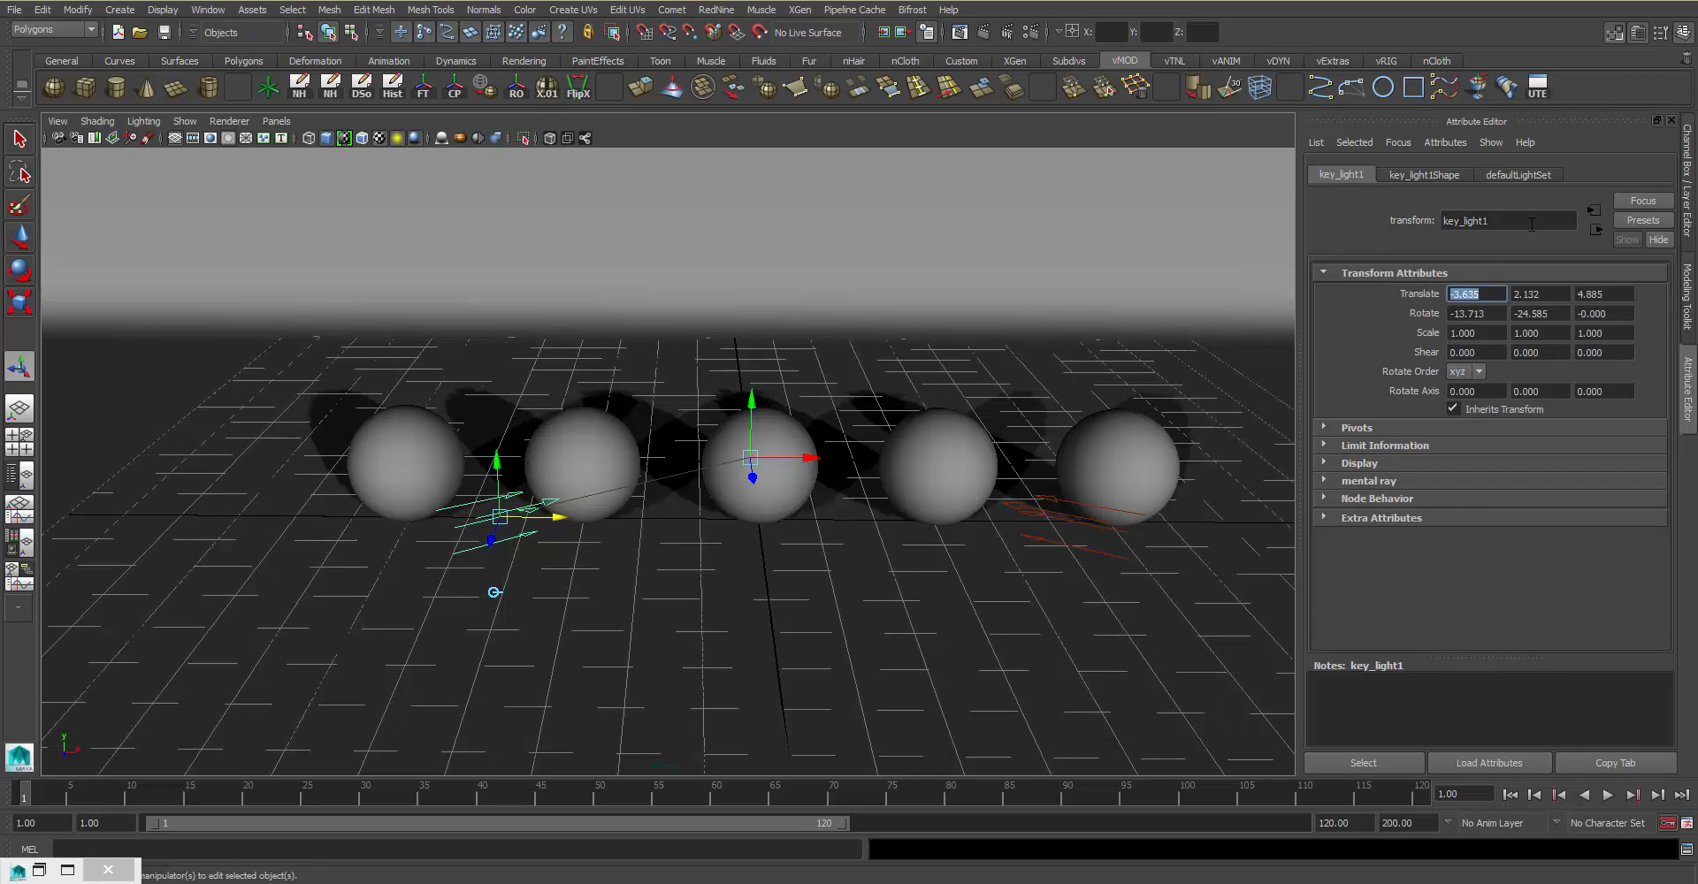
drag(1502, 222, 1181, 223)
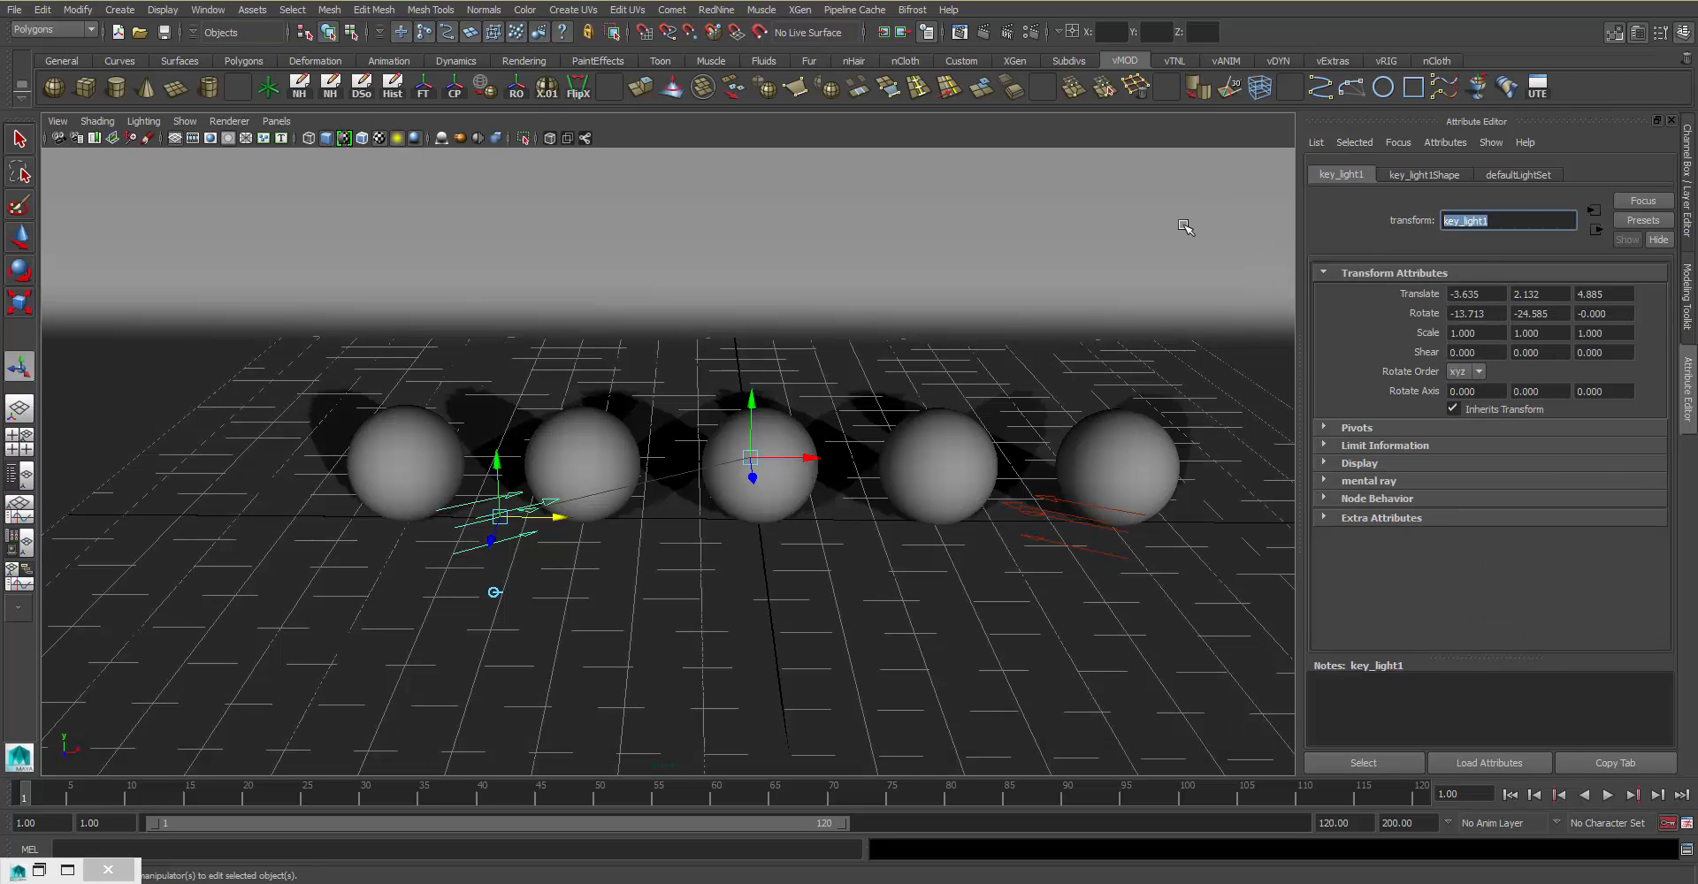
text(fill ligh)
key(Return)
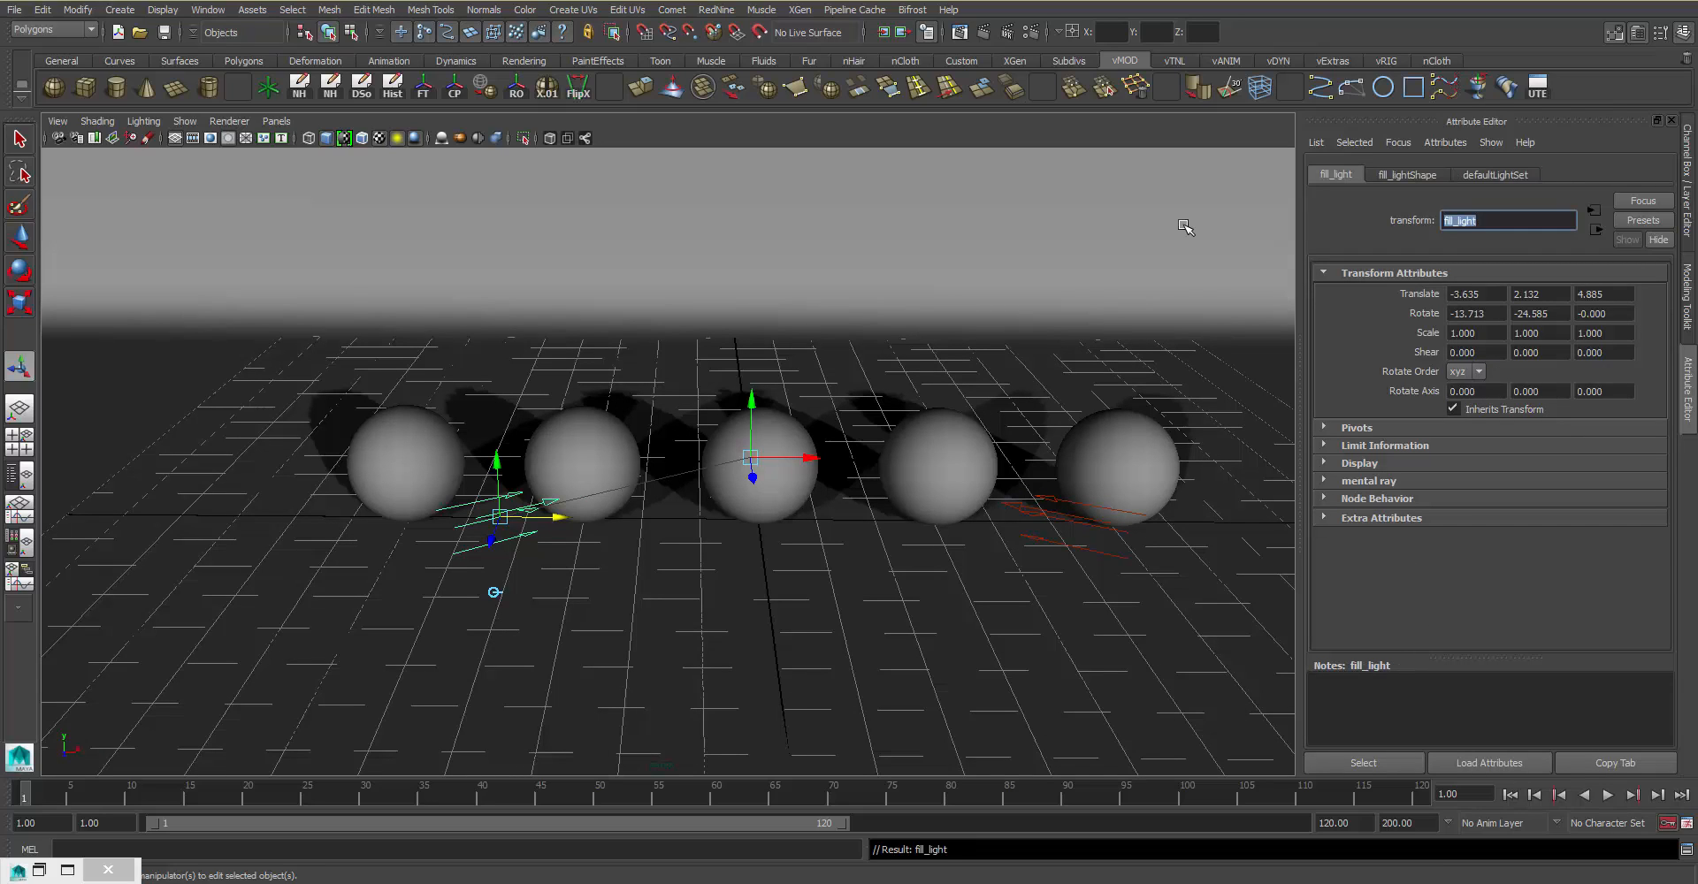
click(1388, 173)
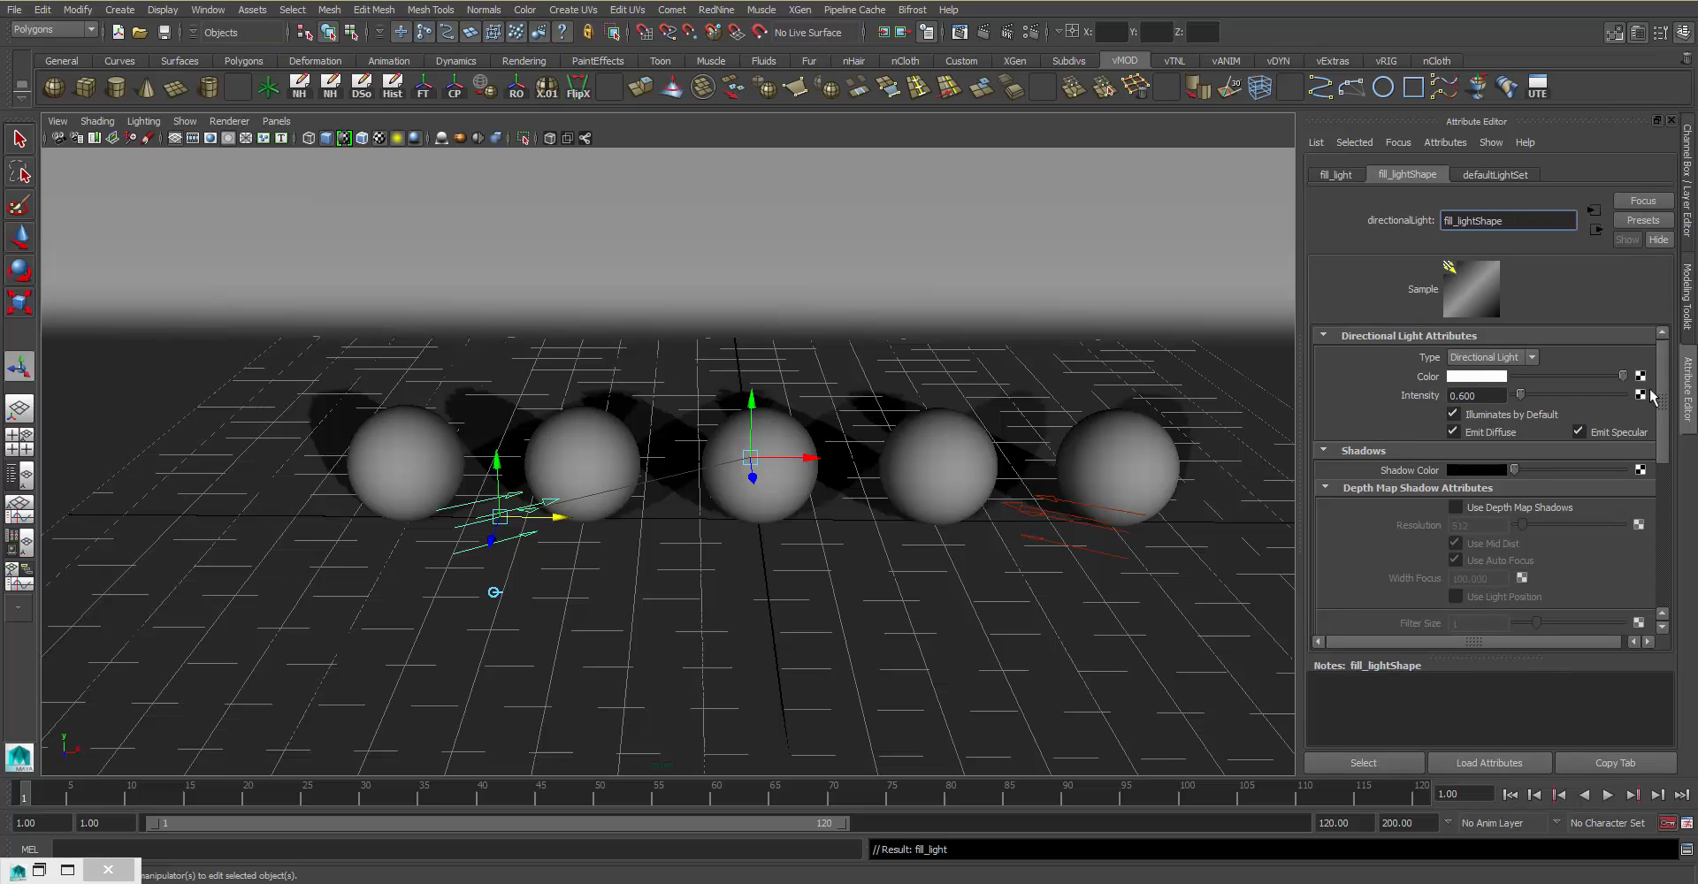
Step: Reframe the five spheres from a slightly lower angle, render them with mental ray, inspect the shadows and minimize the Render View
alt+drag(860, 381, 861, 369)
mouse_move(861, 369)
alt+middle_down()
mouse_move(867, 409)
mouse_move(875, 395)
alt+middle_up()
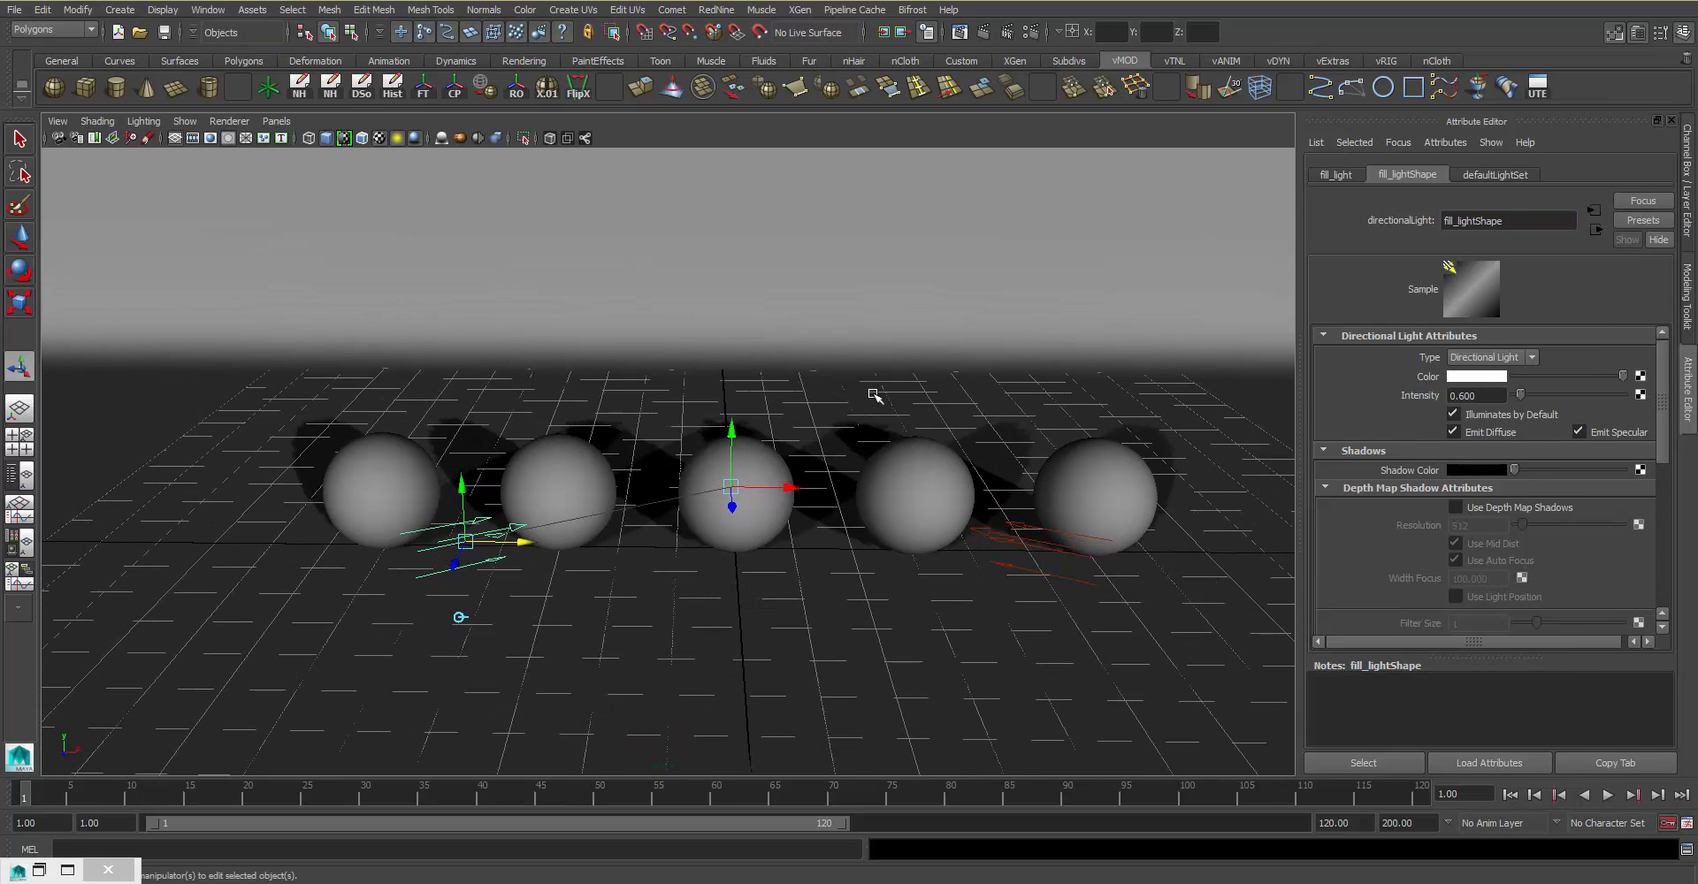
alt+middle_drag(895, 338, 896, 343)
alt+drag(897, 343, 900, 344)
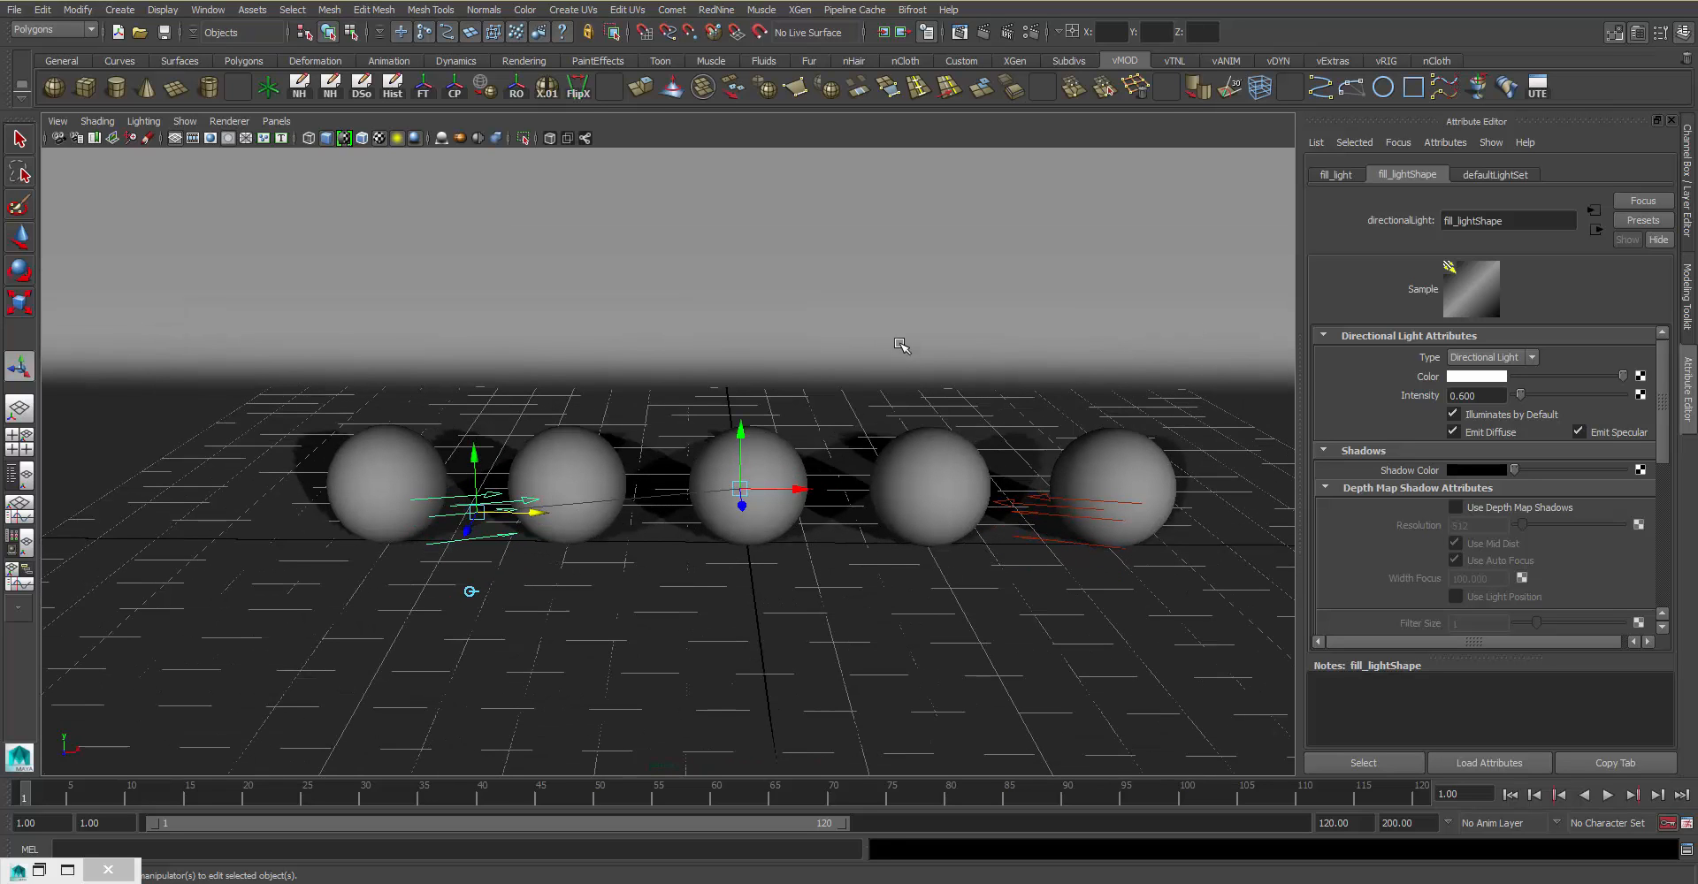
click(964, 32)
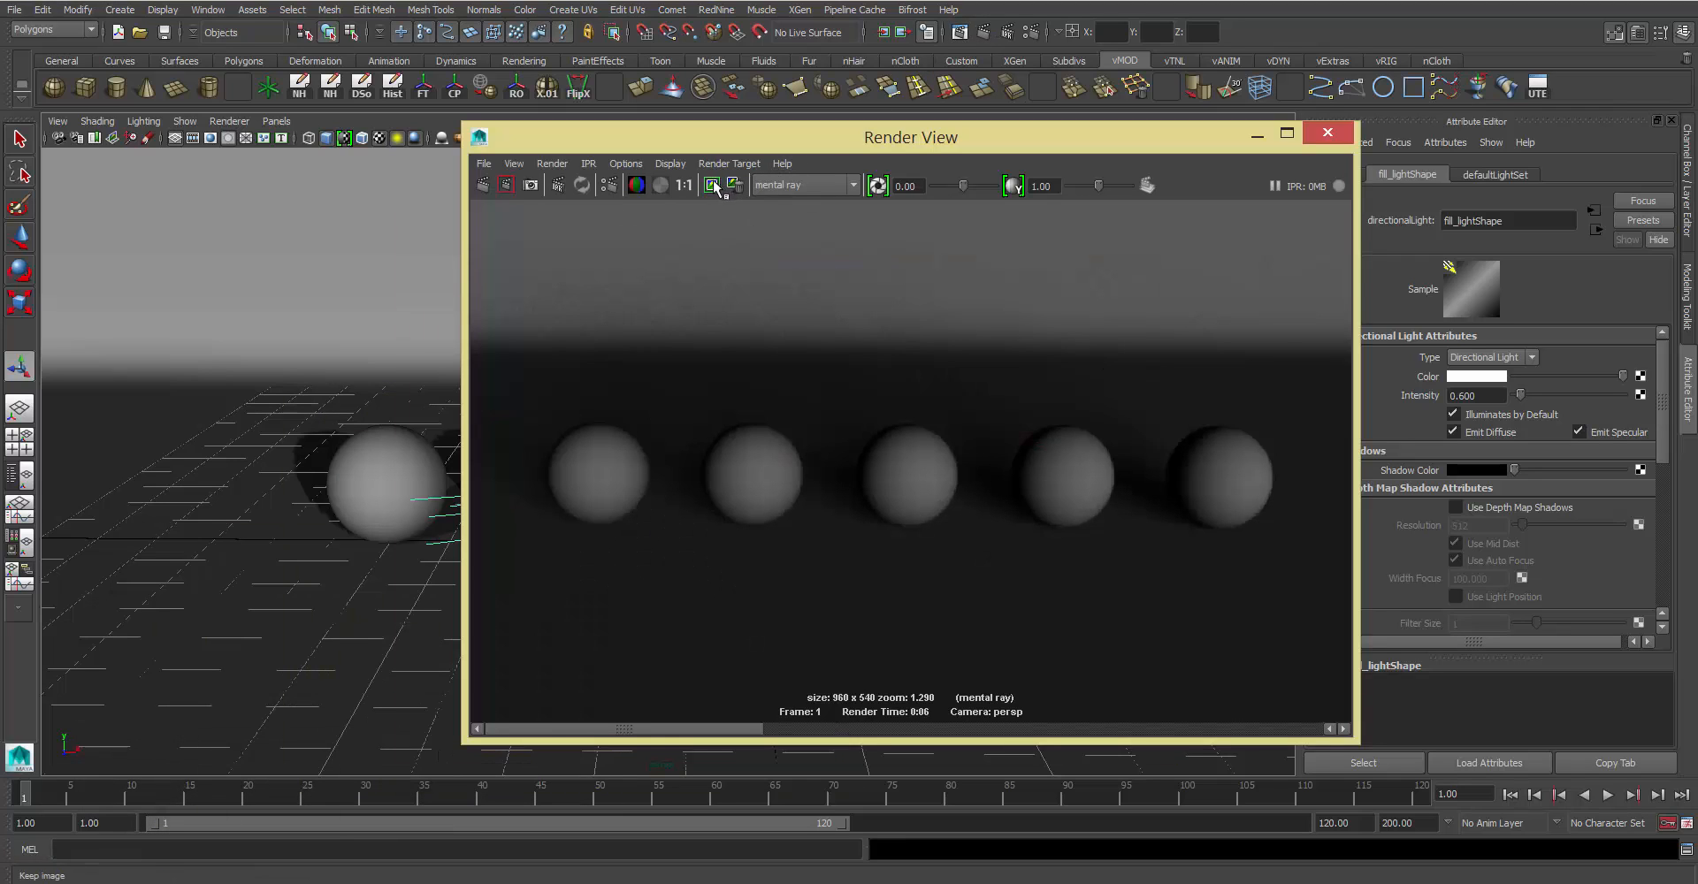
click(506, 185)
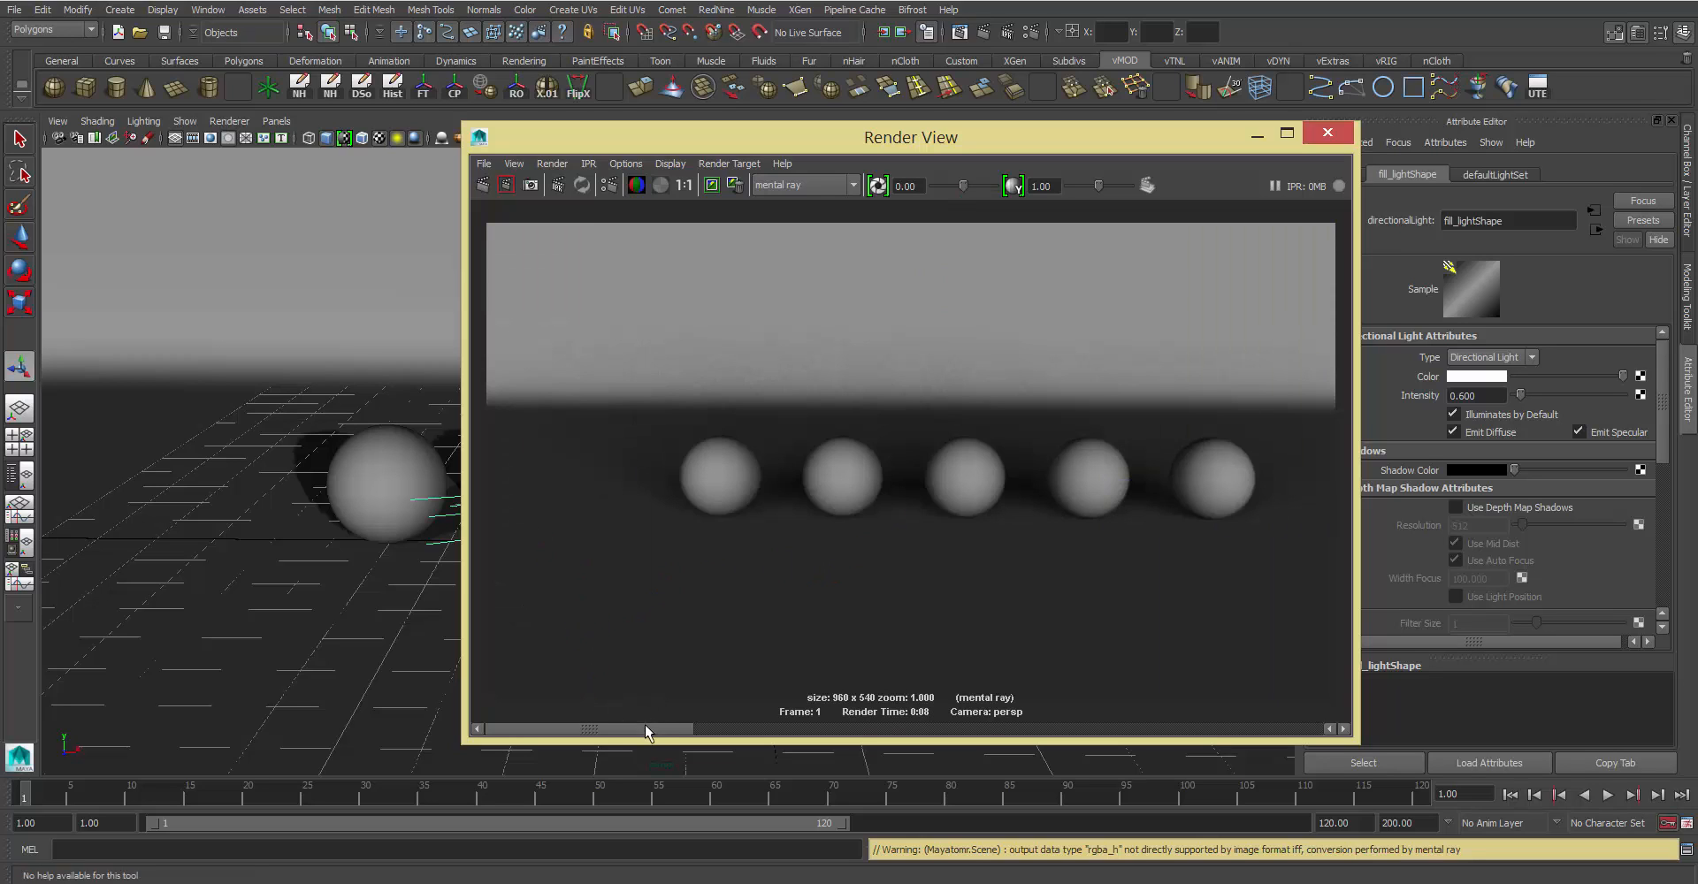
drag(646, 726, 698, 680)
click(1257, 136)
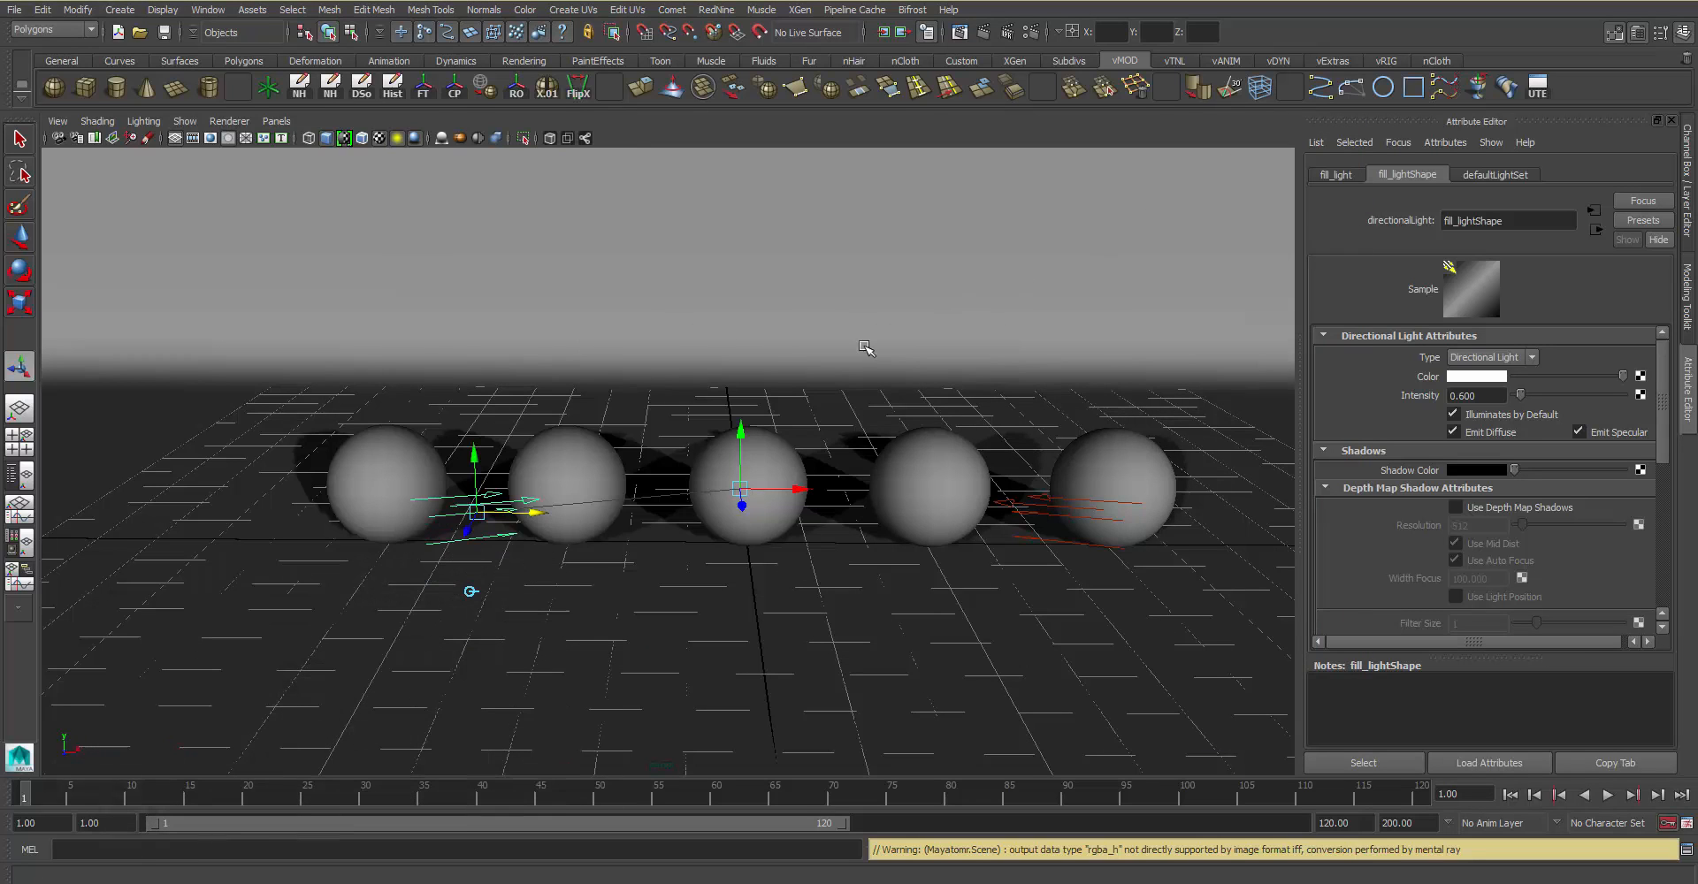
Step: Set the fill light's intensity to 0.2, render the scene again with mental ray and minimize the Render View
click(1475, 396)
text(0.2)
key(Return)
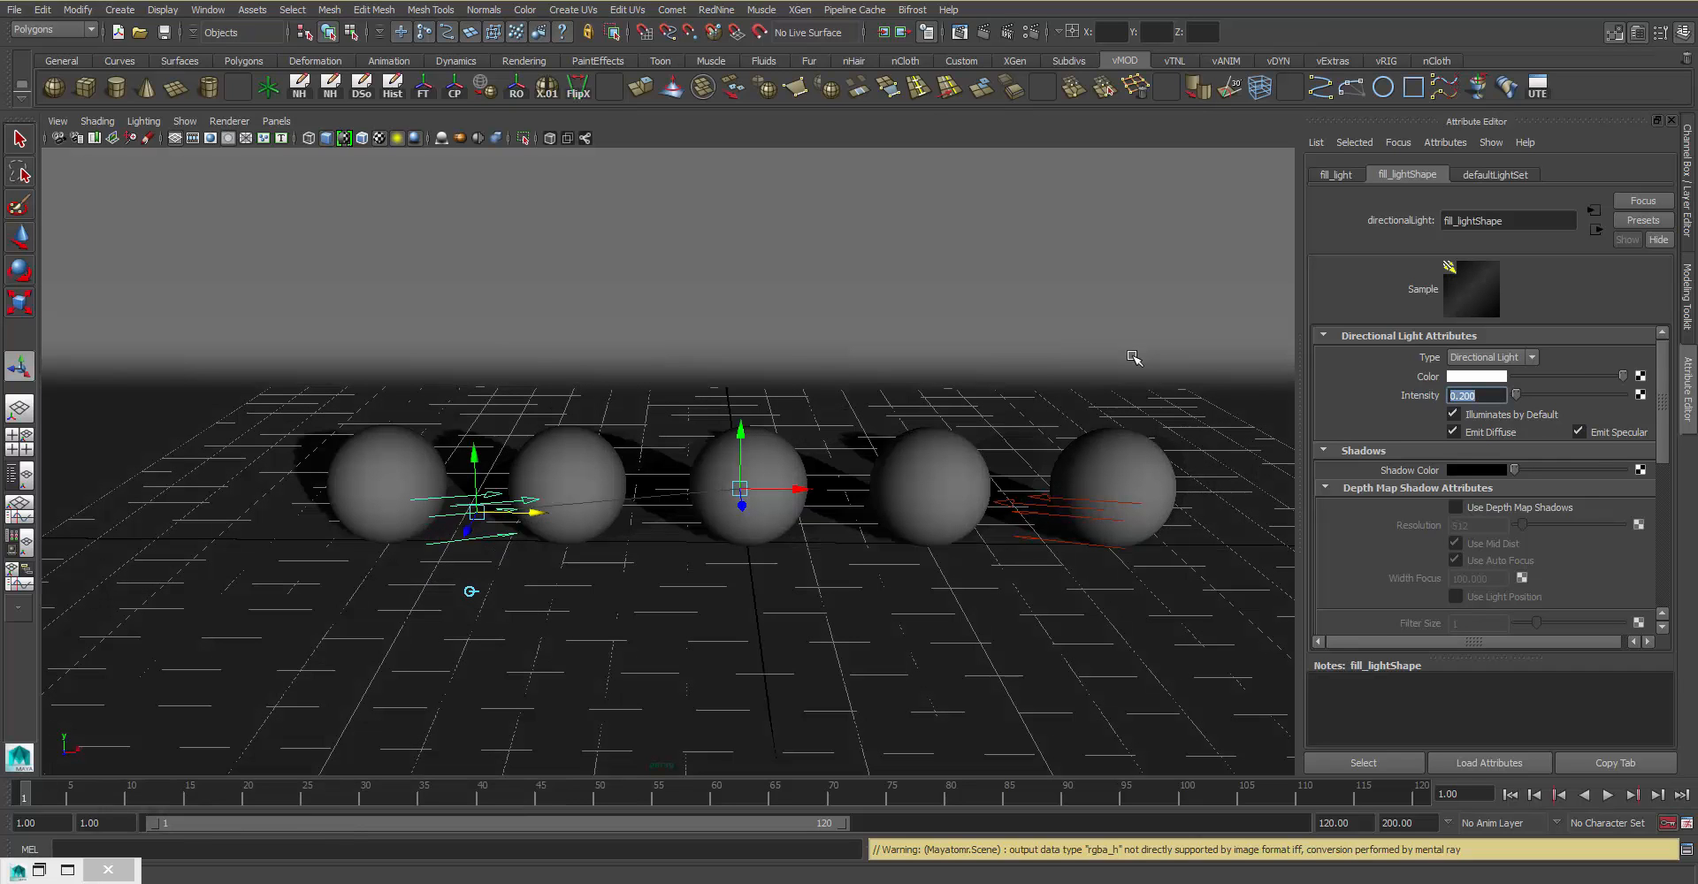
click(962, 33)
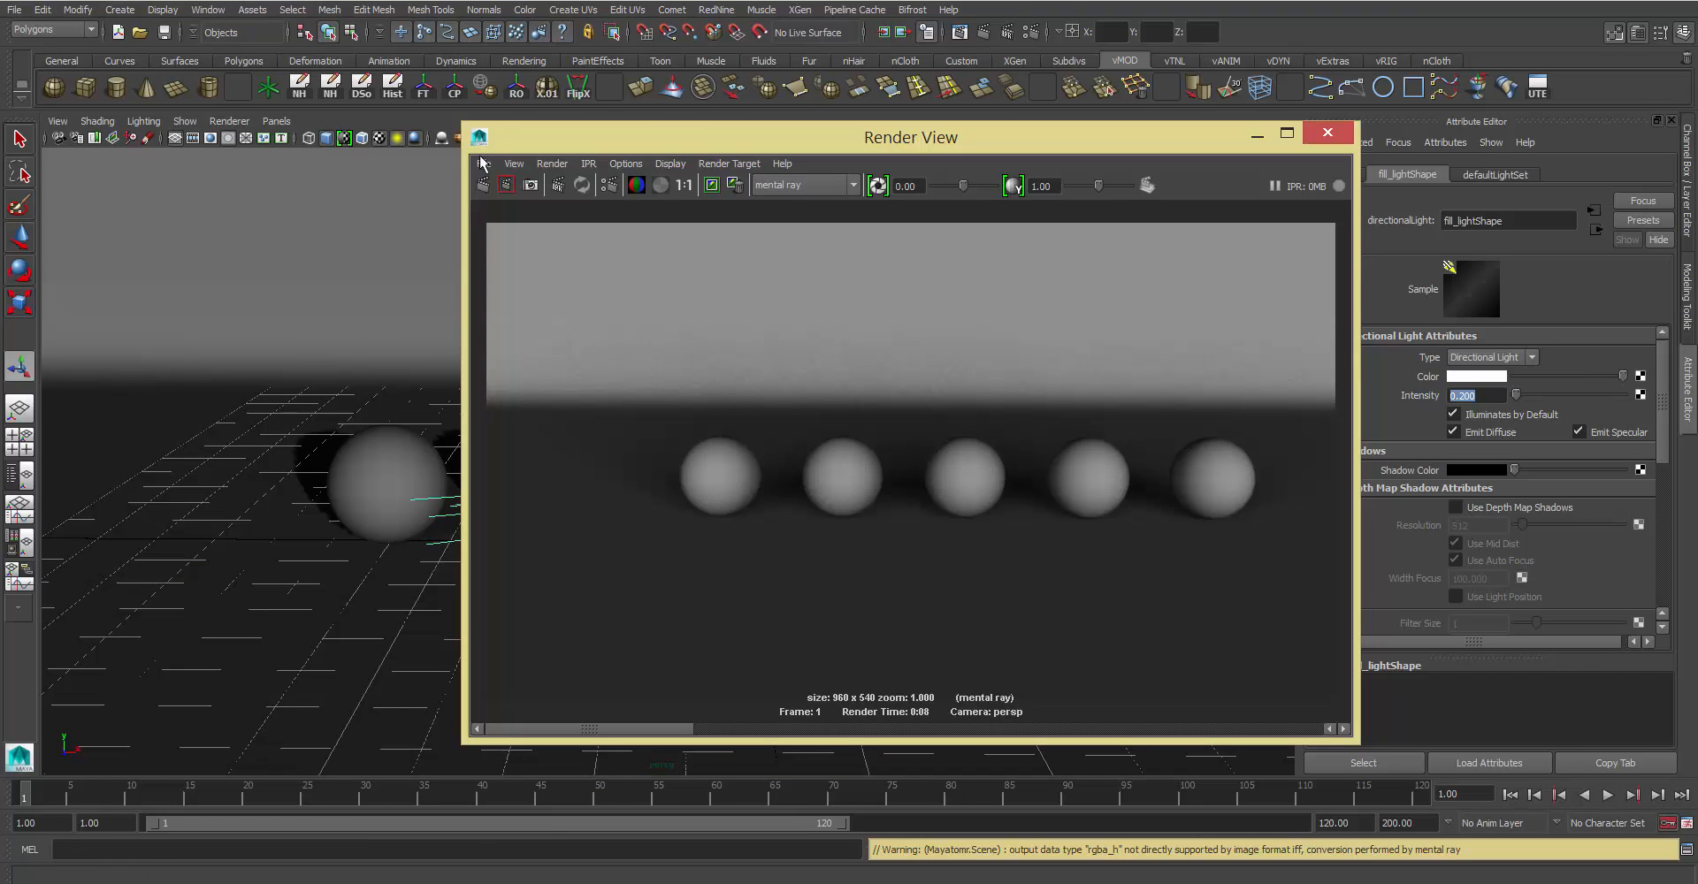
click(483, 185)
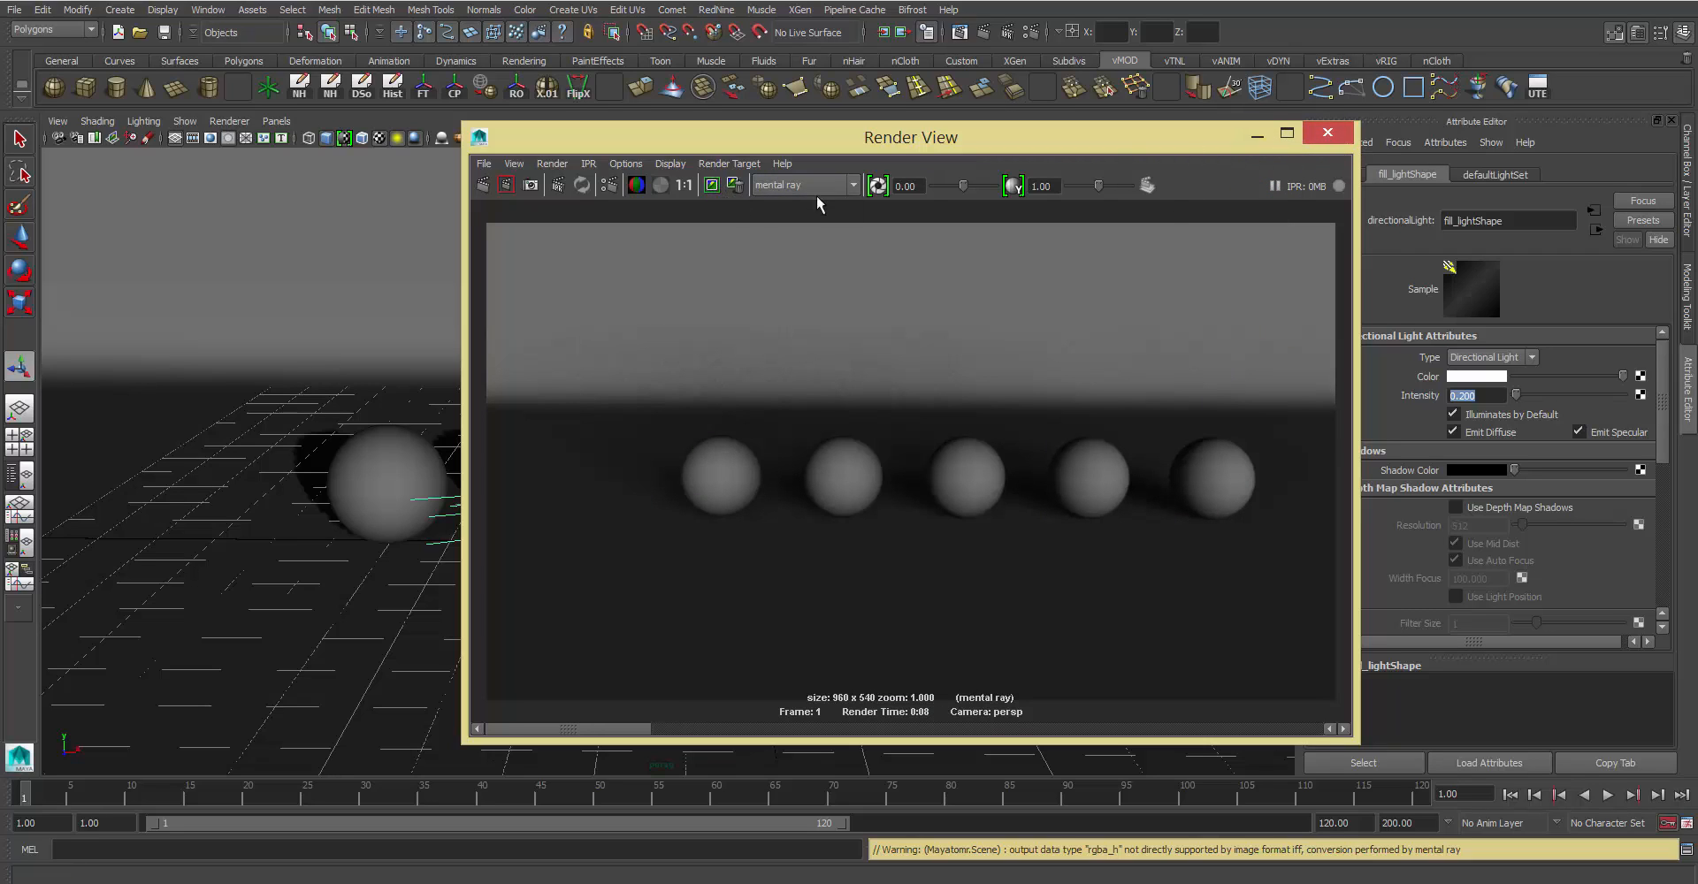
click(1257, 136)
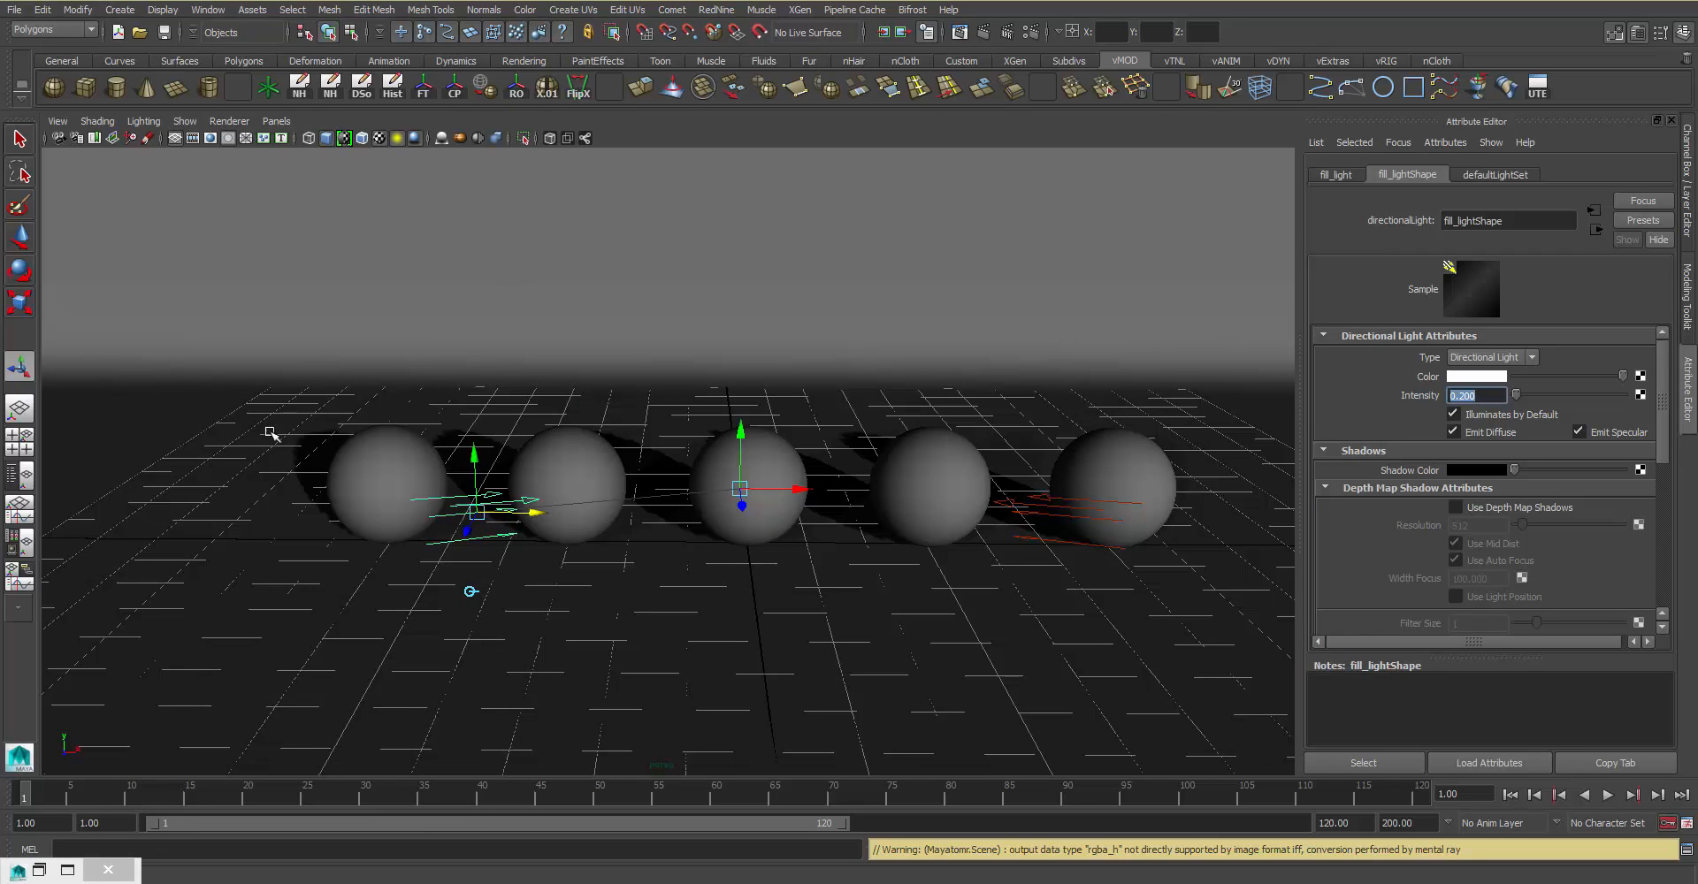
Step: Assign a new Blinn material to the second sphere from the left and name it test_b_1
click(383, 469)
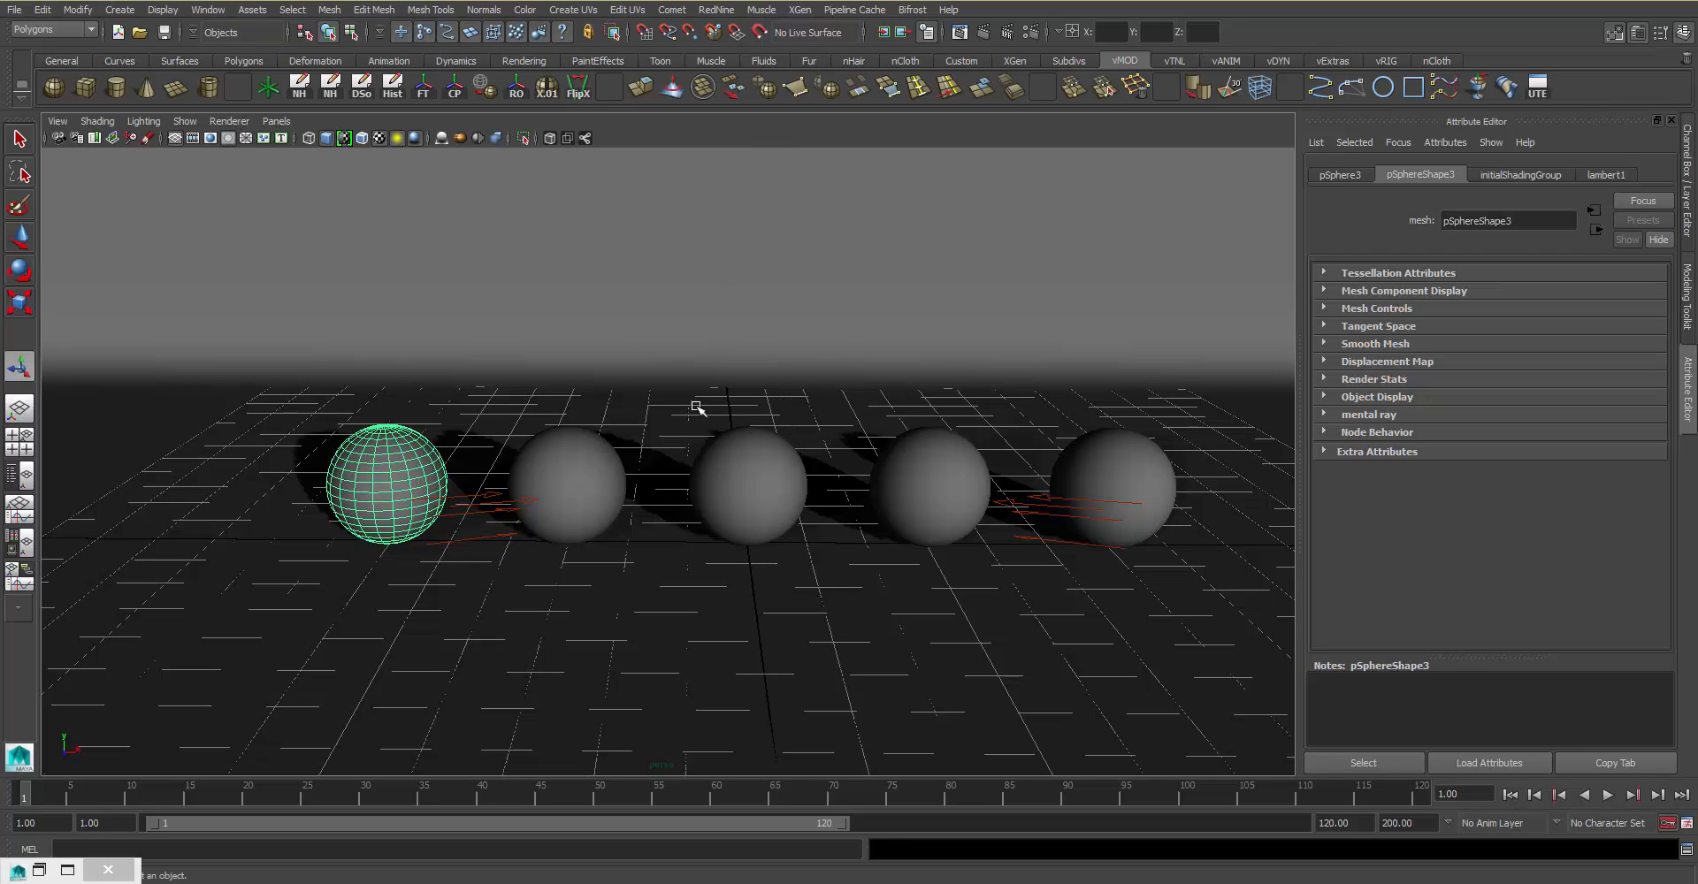
click(752, 502)
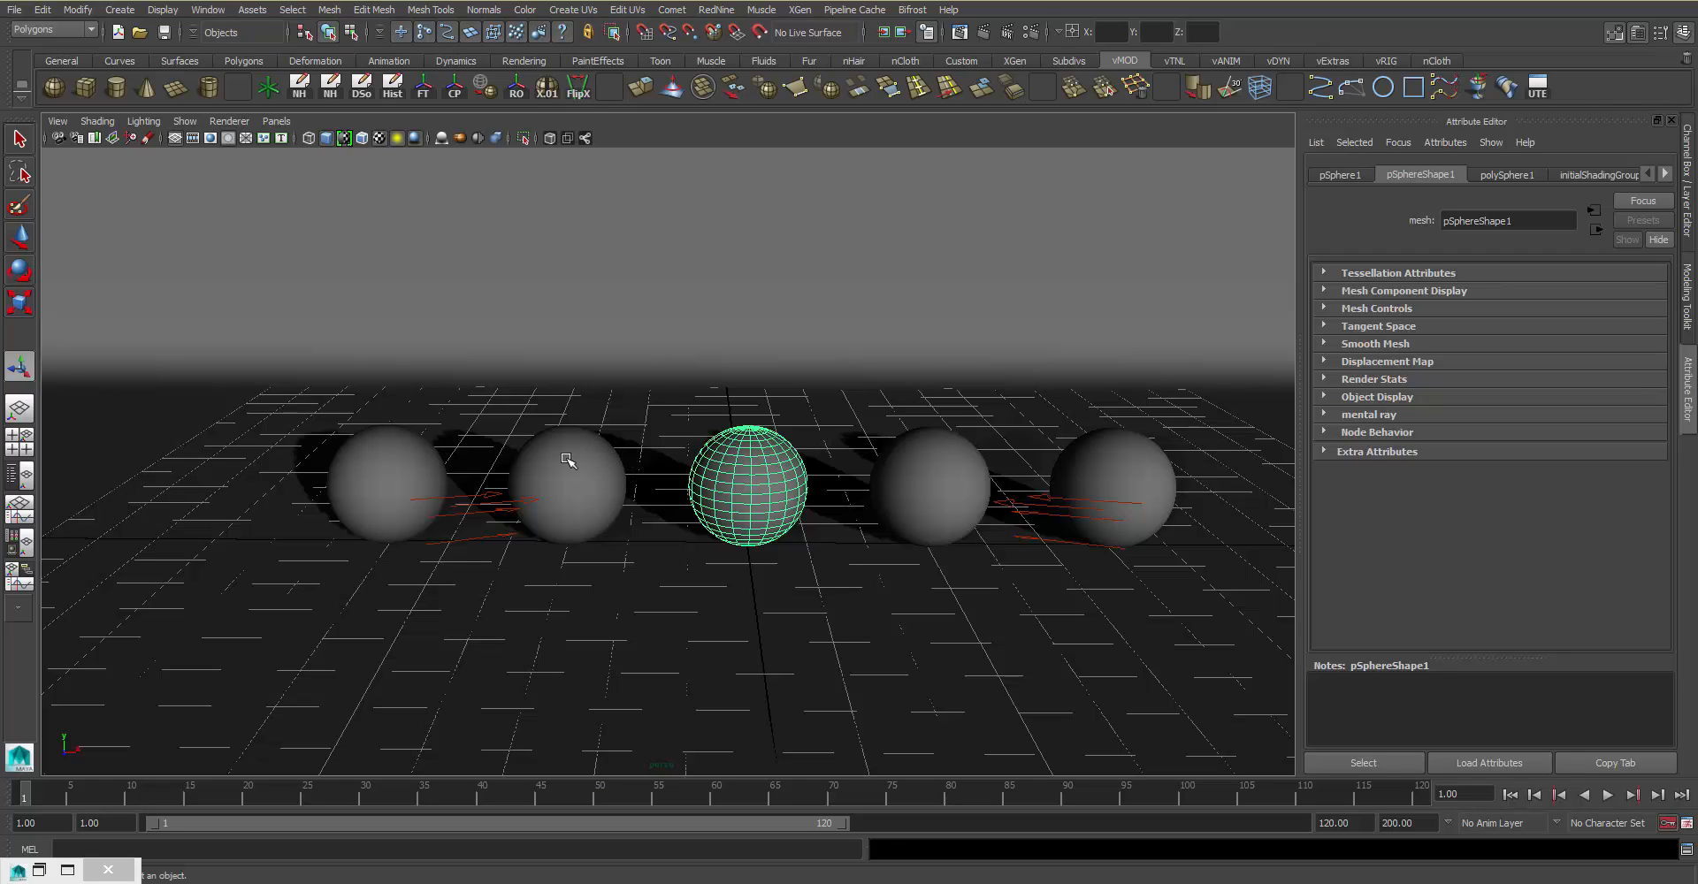
click(601, 468)
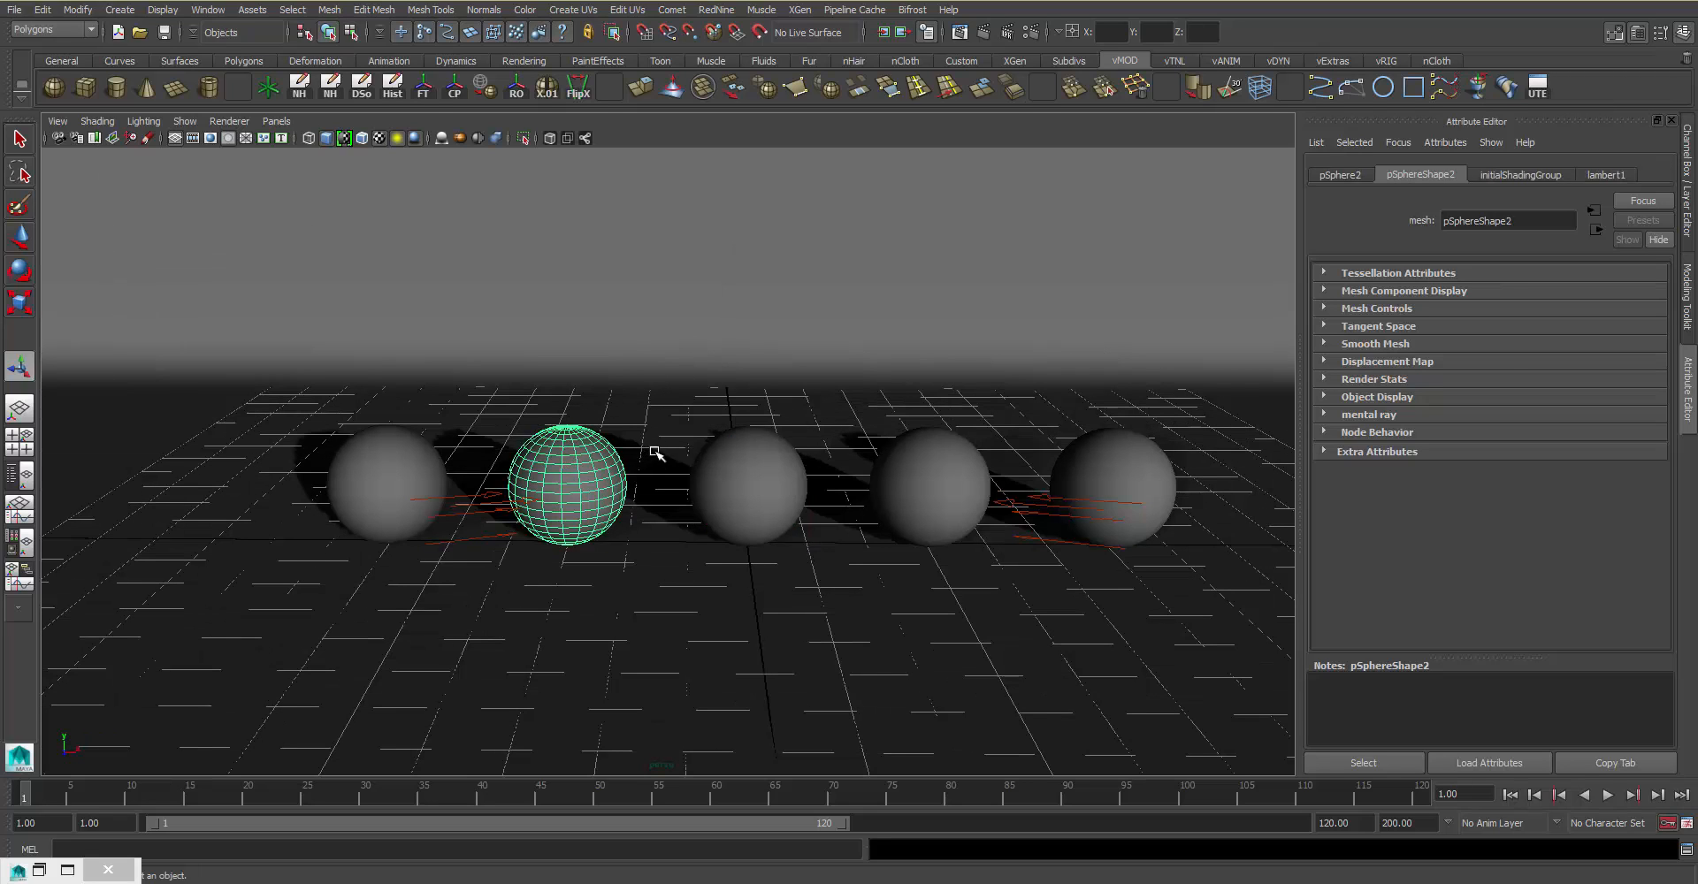
right_click(586, 449)
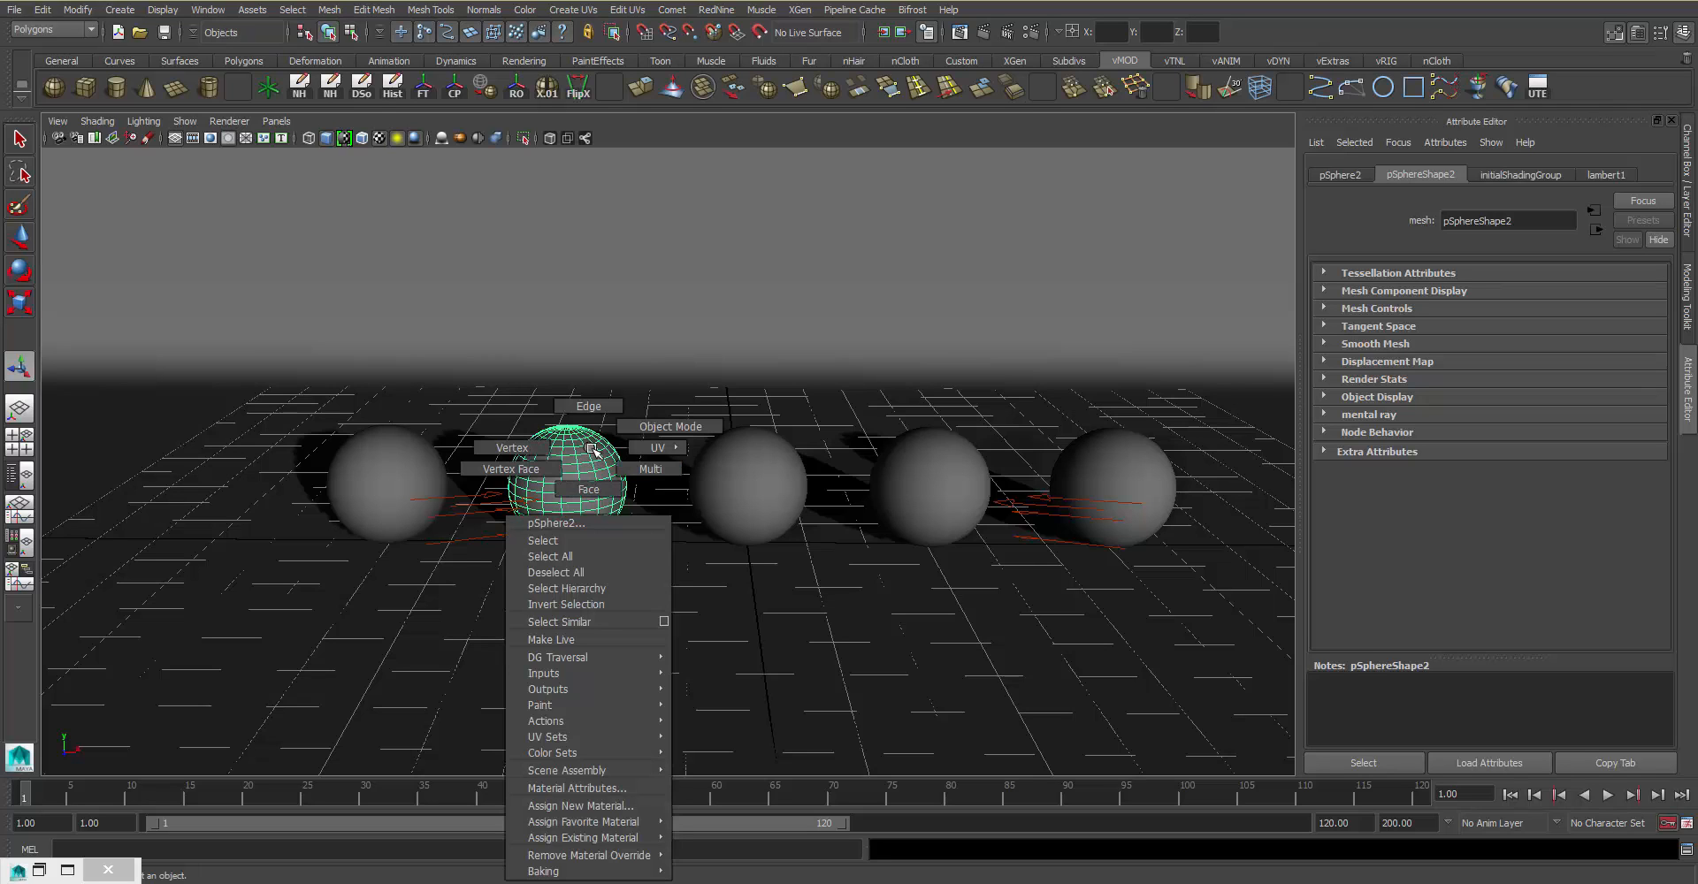
click(580, 806)
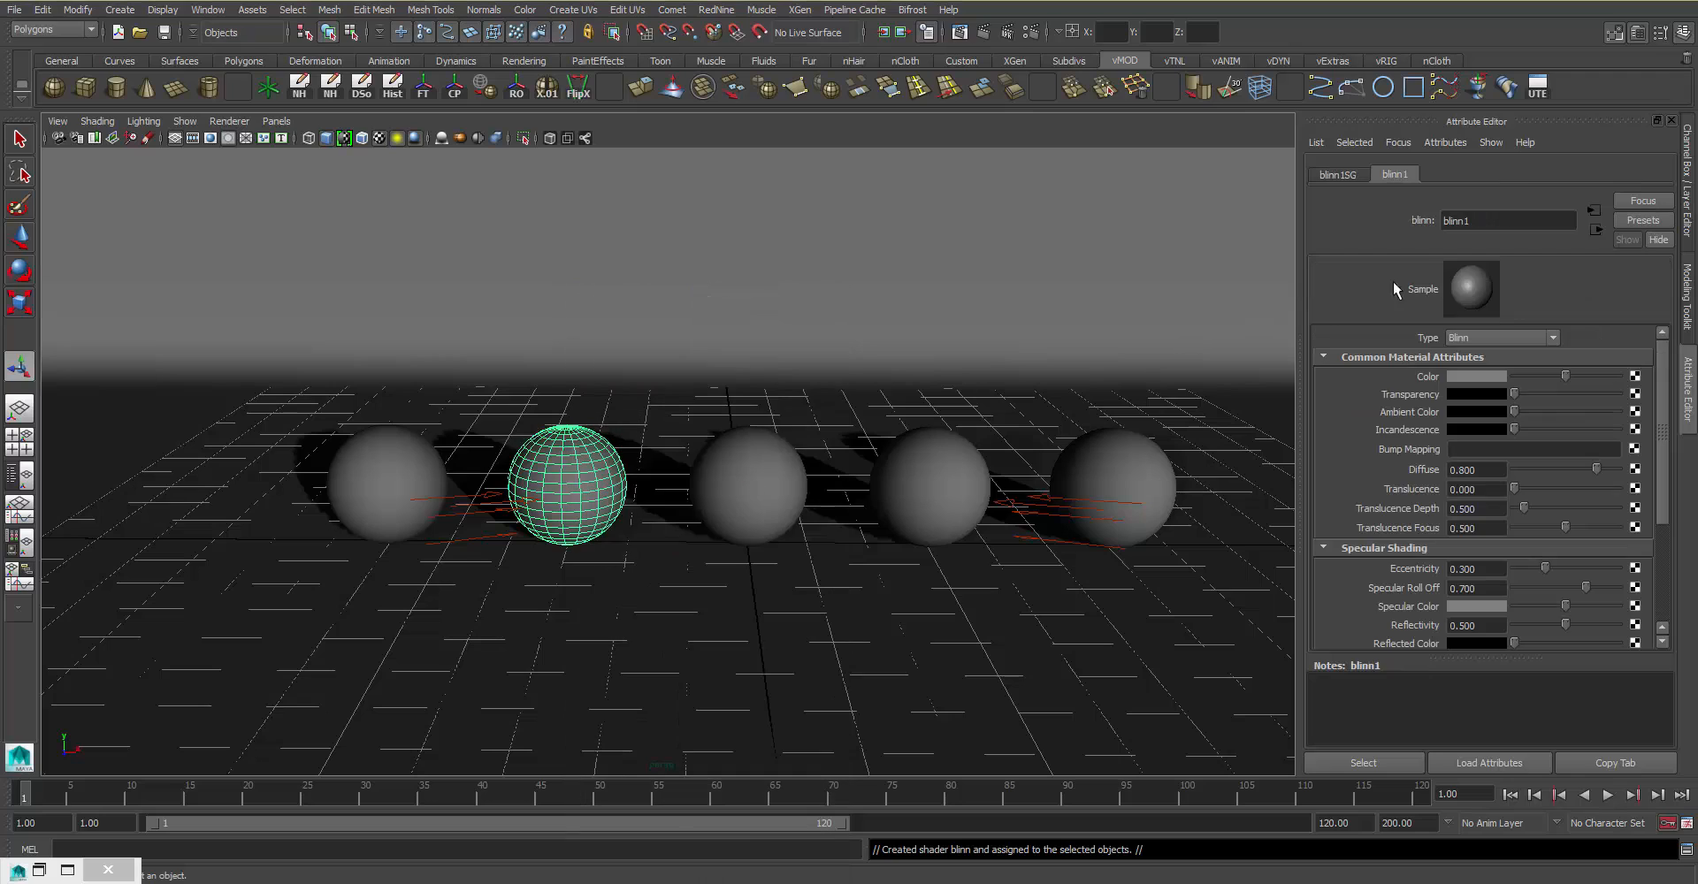
click(1533, 221)
key(BackSpace)
text(test b 1)
key(Return)
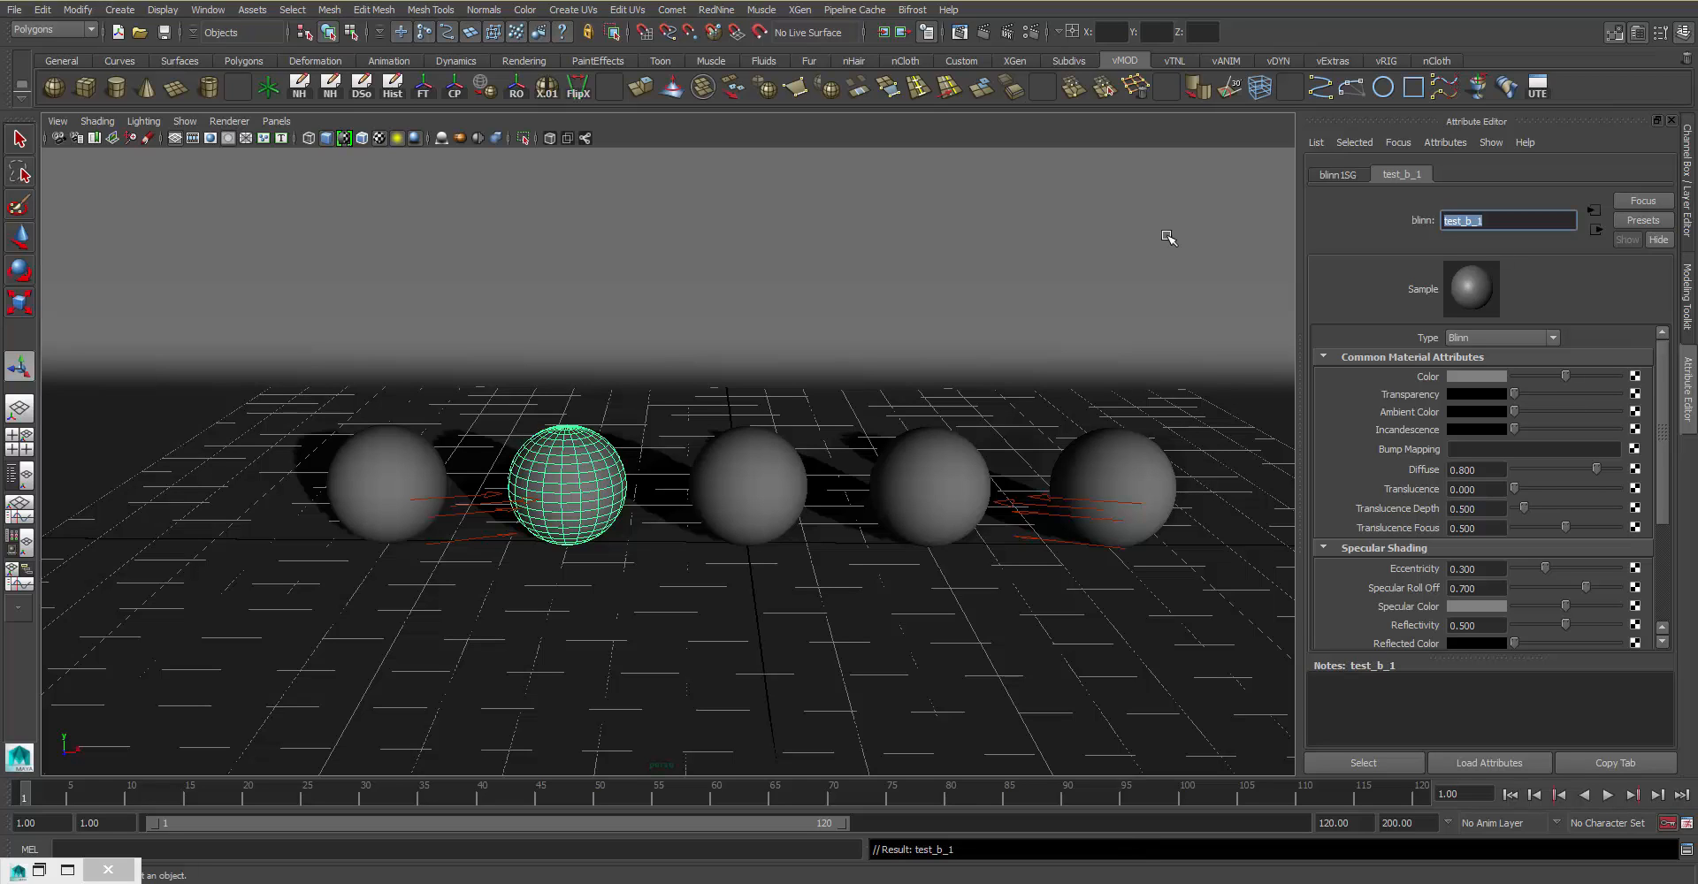
Step: Set the color of the test_b_1 material to a light red with HSV values 360, 0.478, 1.0
click(1491, 376)
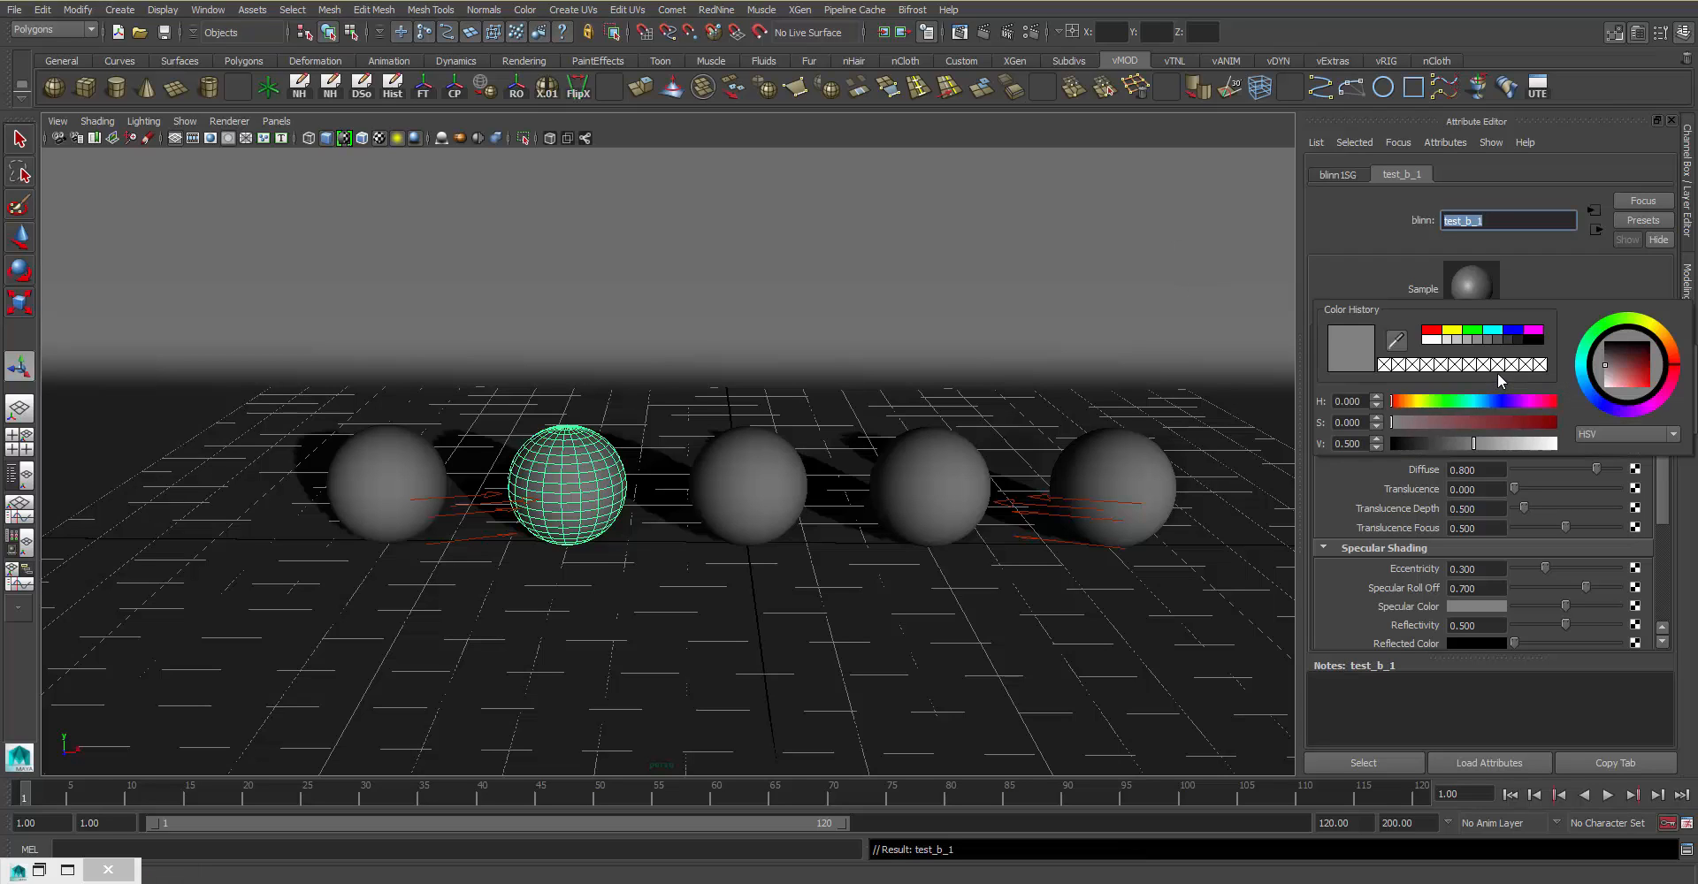
click(1597, 436)
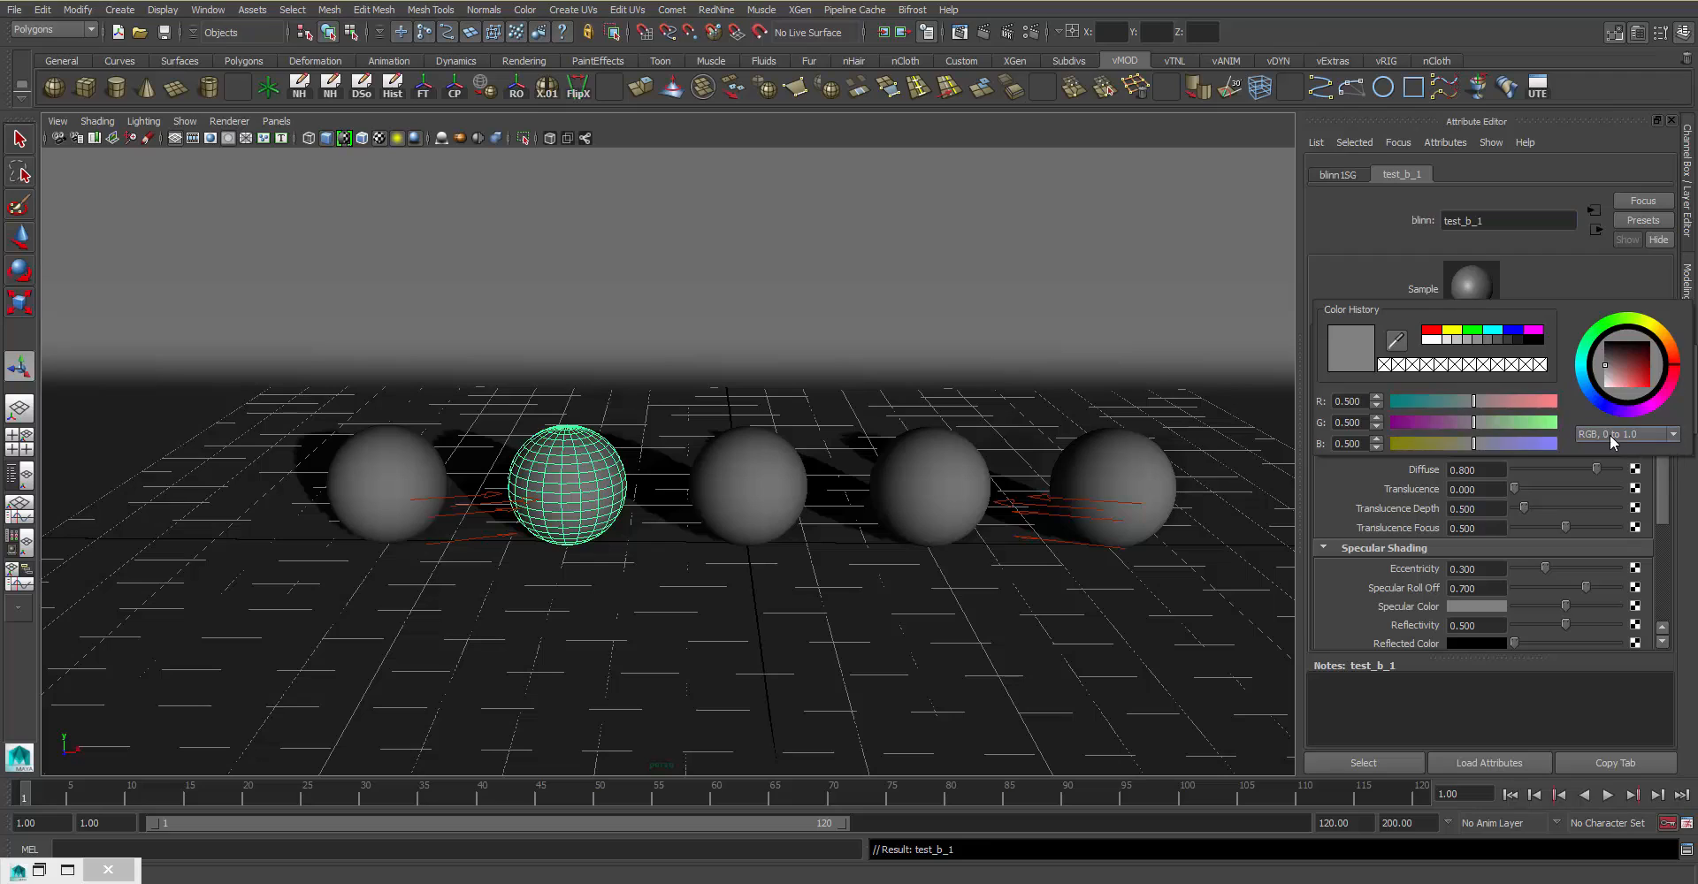
click(1610, 474)
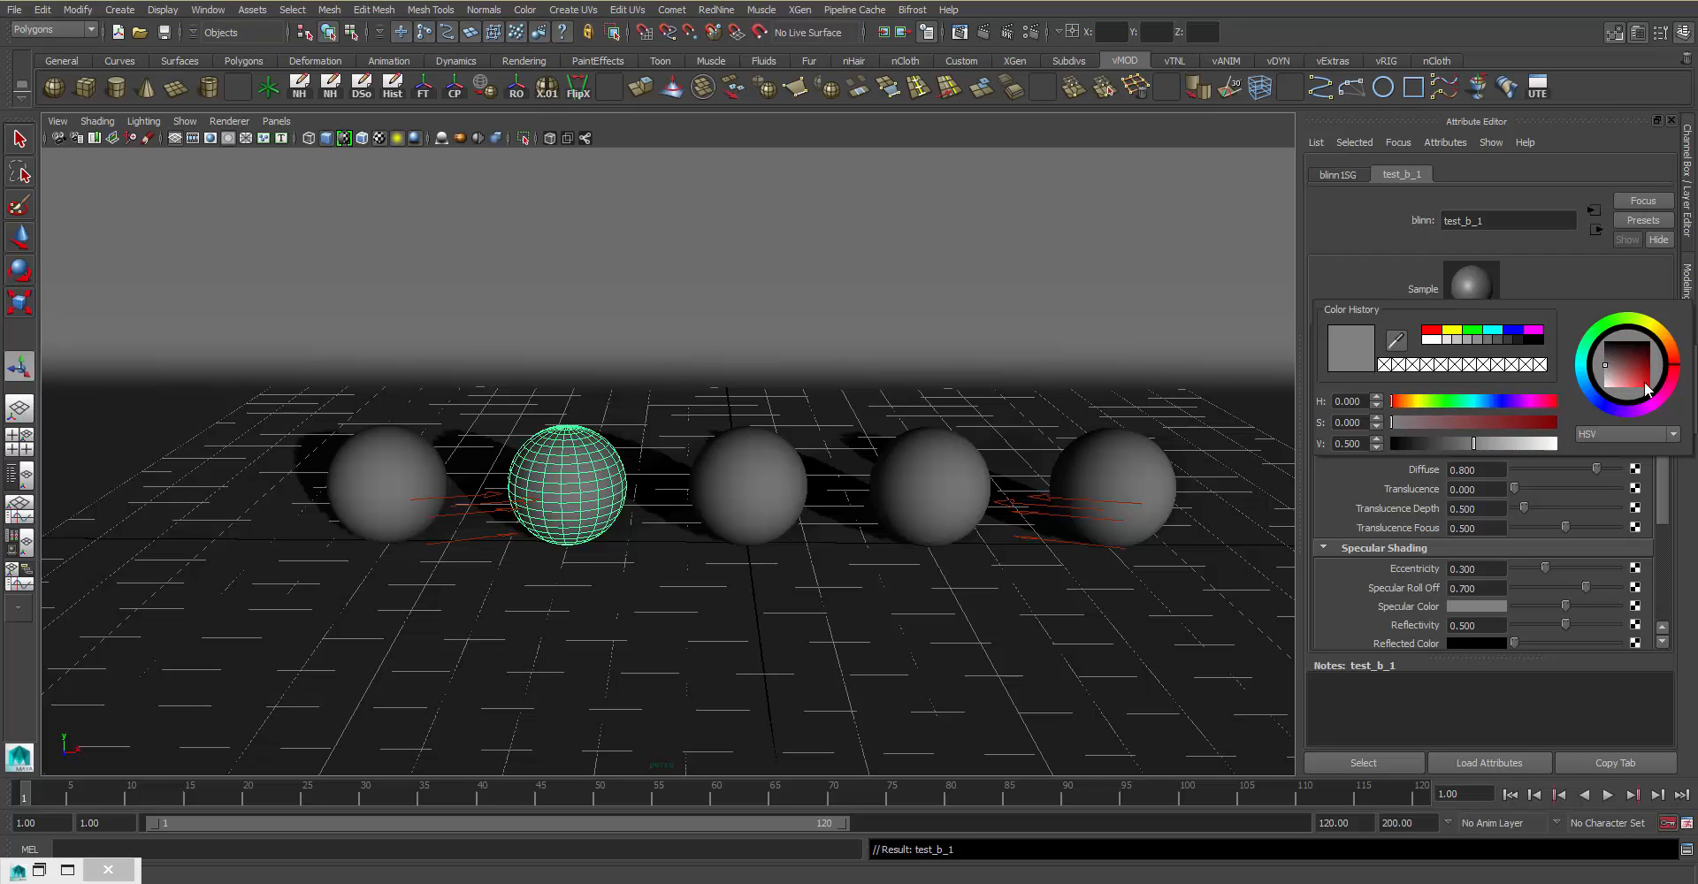
click(1647, 388)
drag(1659, 407, 1663, 408)
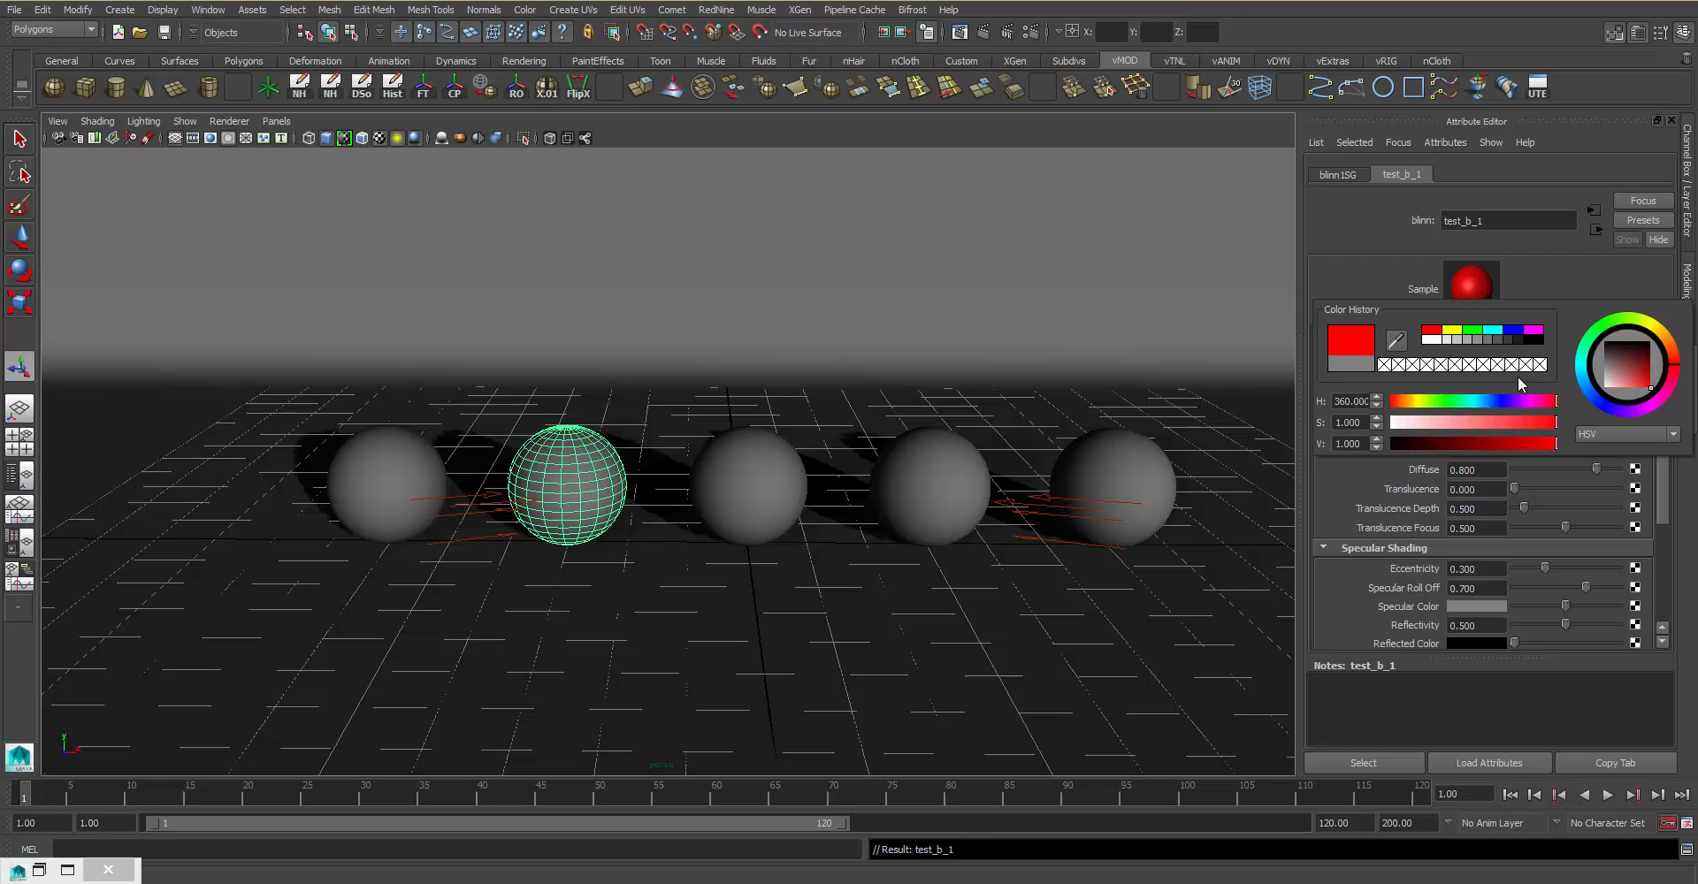
drag(1489, 423, 1571, 446)
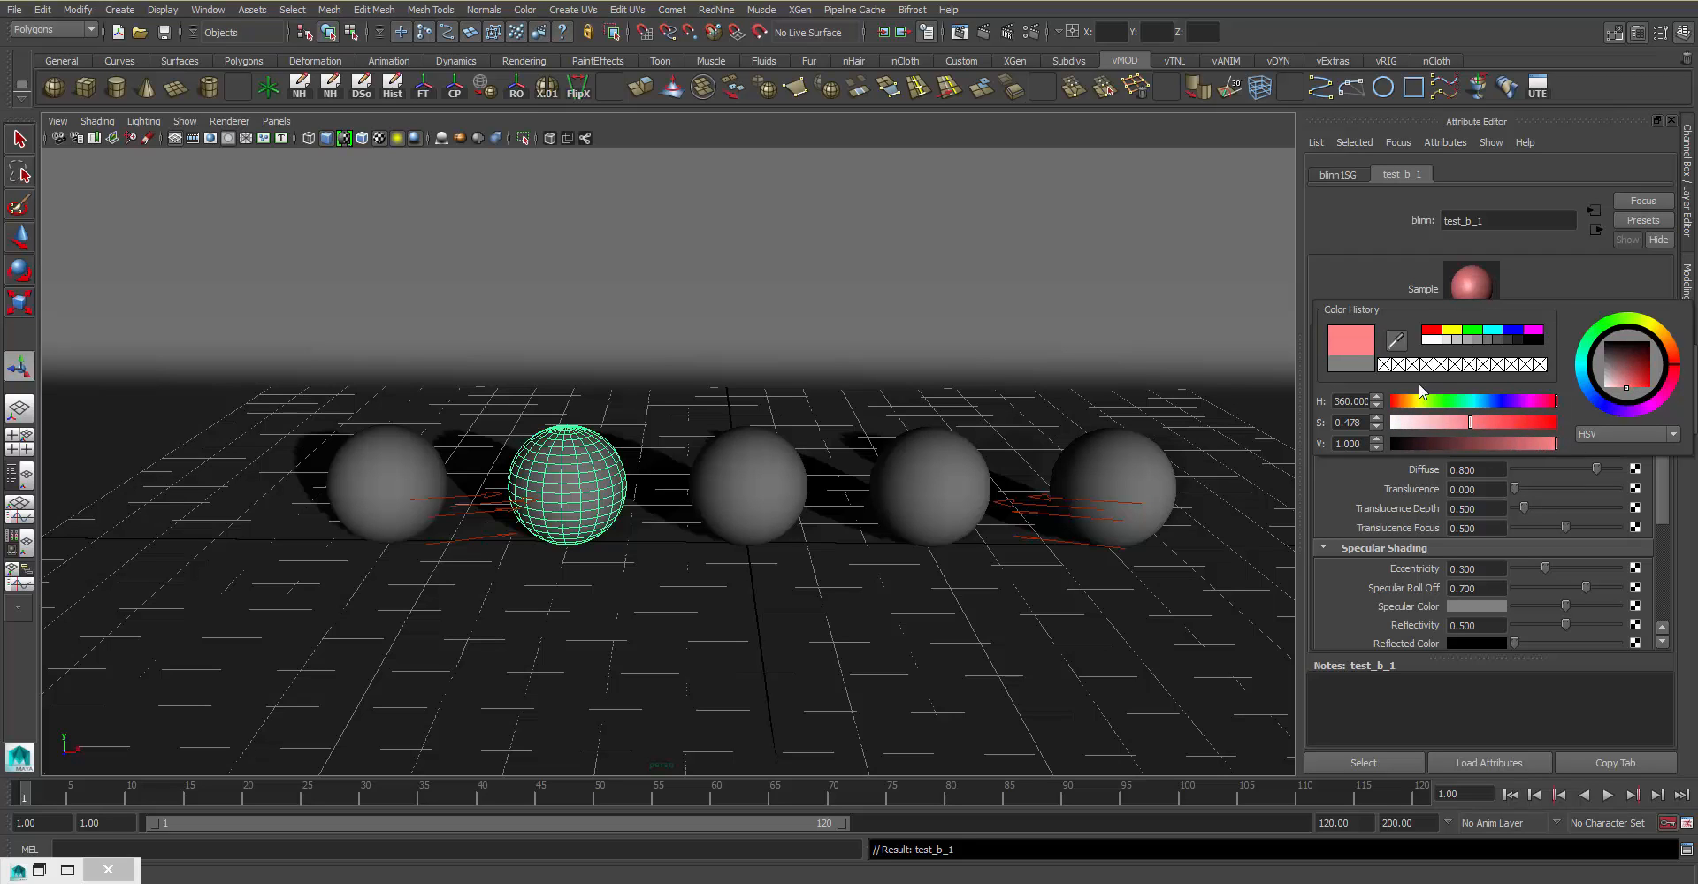
click(344, 138)
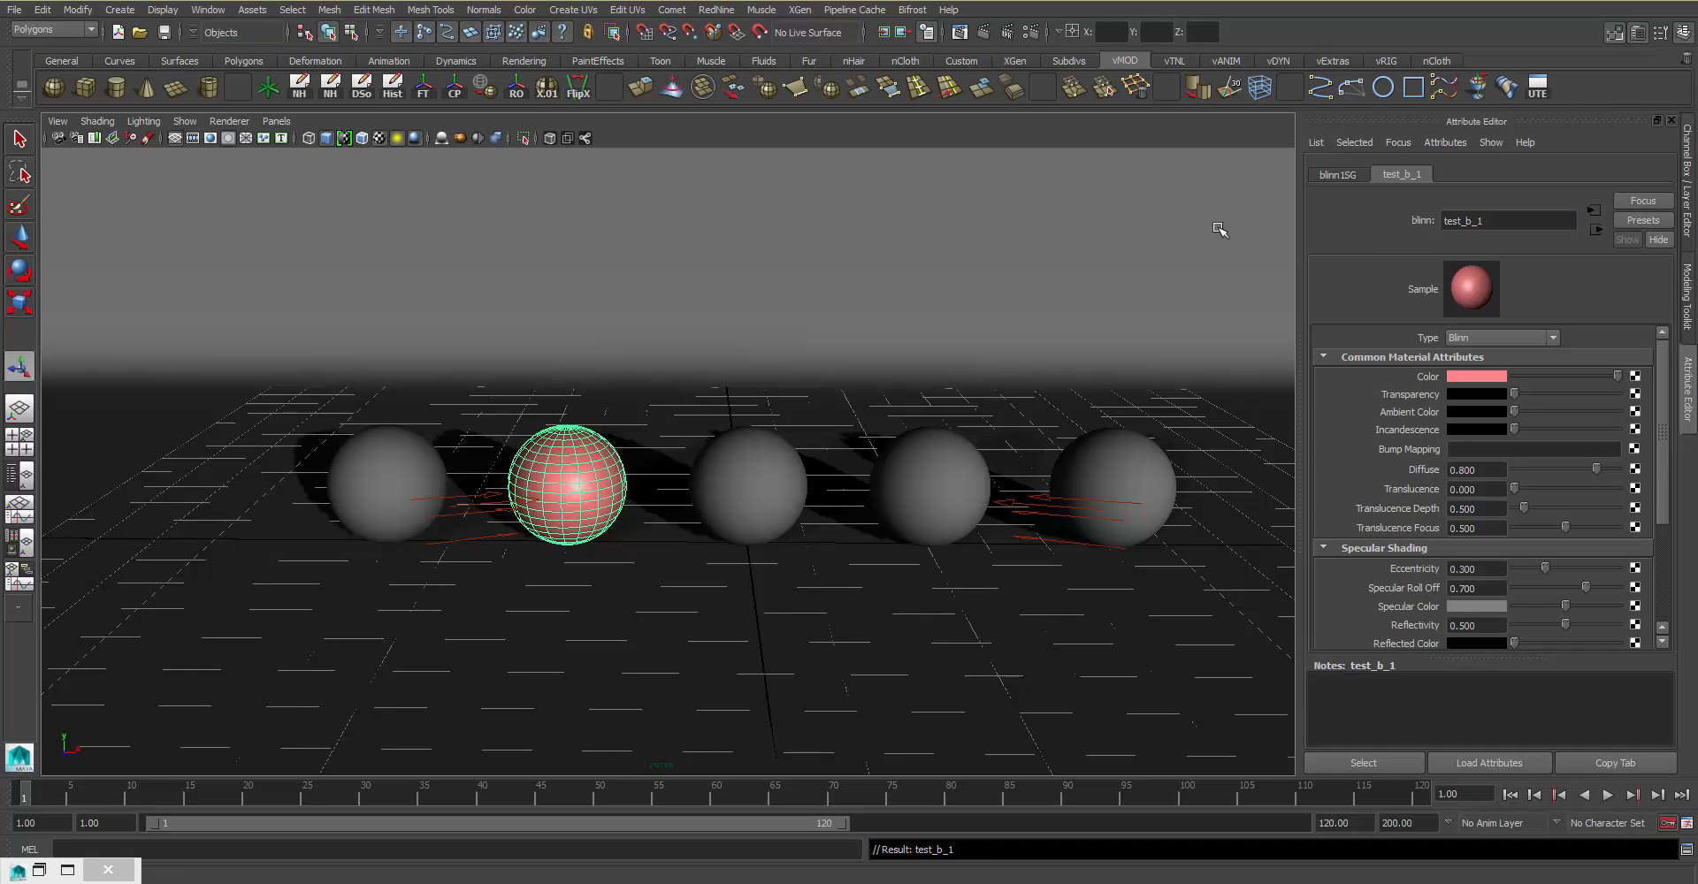
Step: Render the scene with mental ray to check the light red Blinn sphere, and minimize the Render View
click(960, 32)
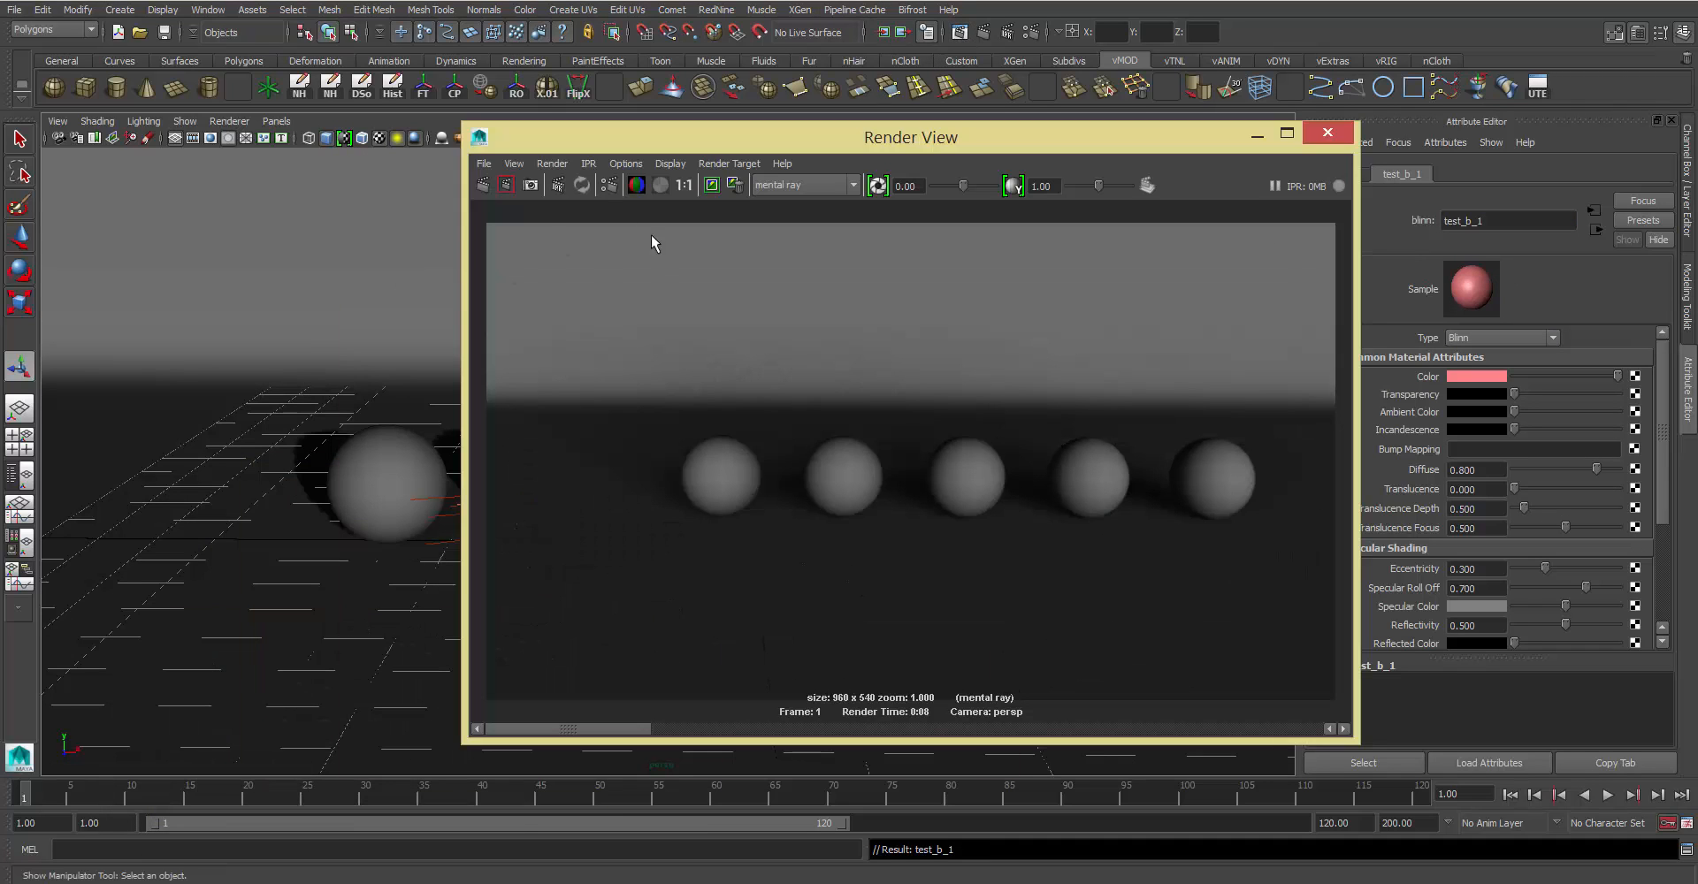
click(506, 185)
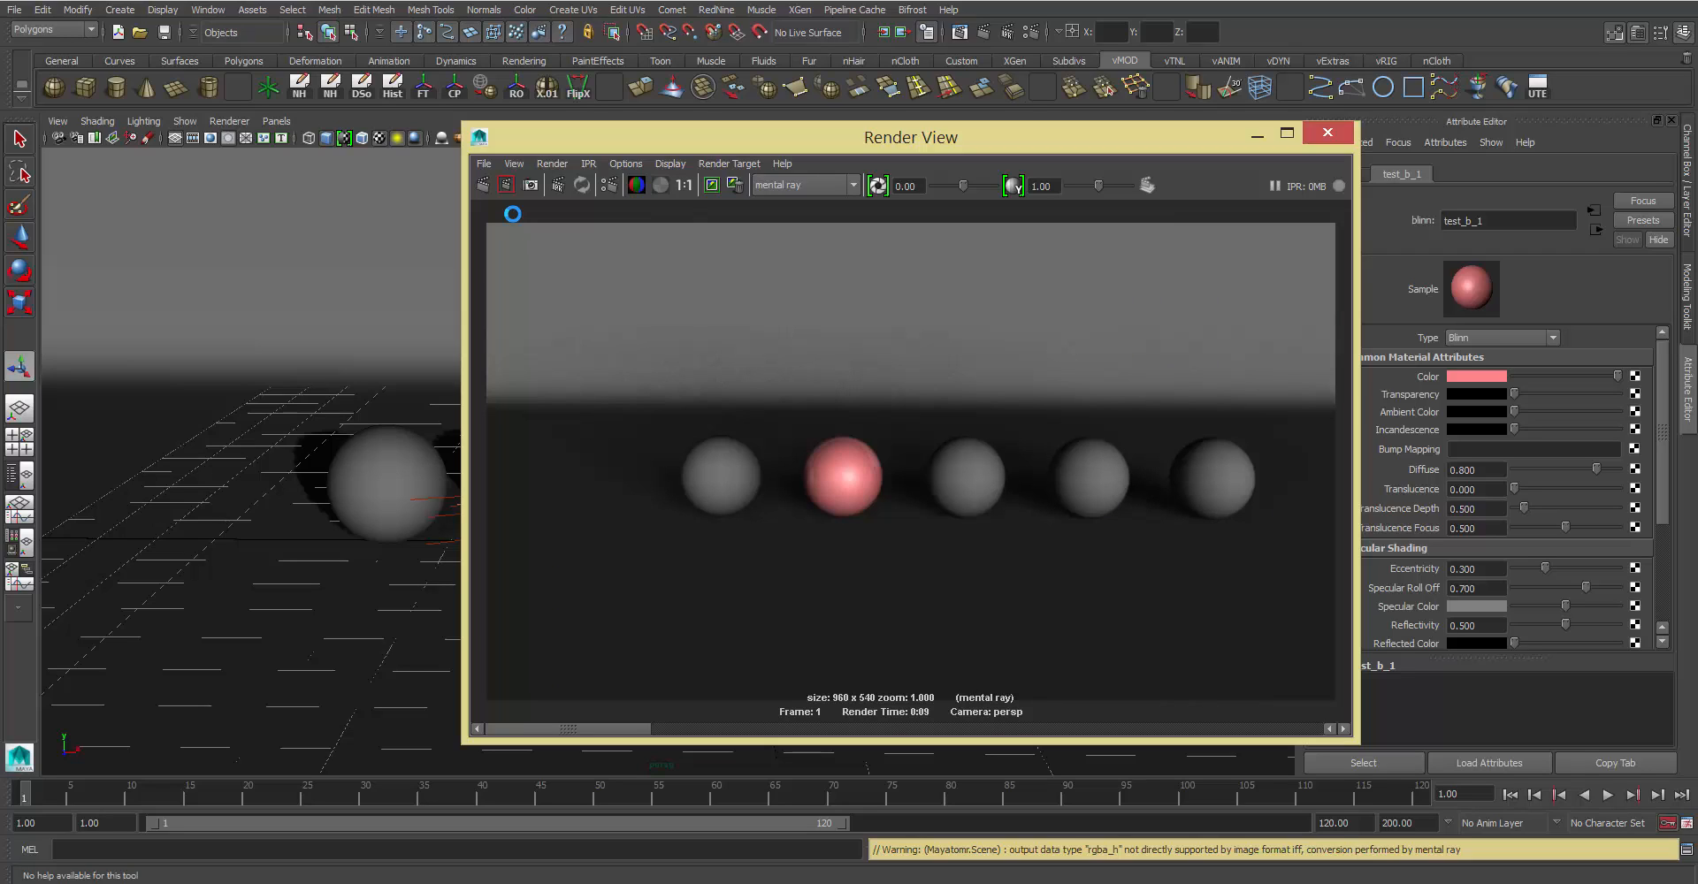
drag(597, 727, 539, 698)
click(1256, 136)
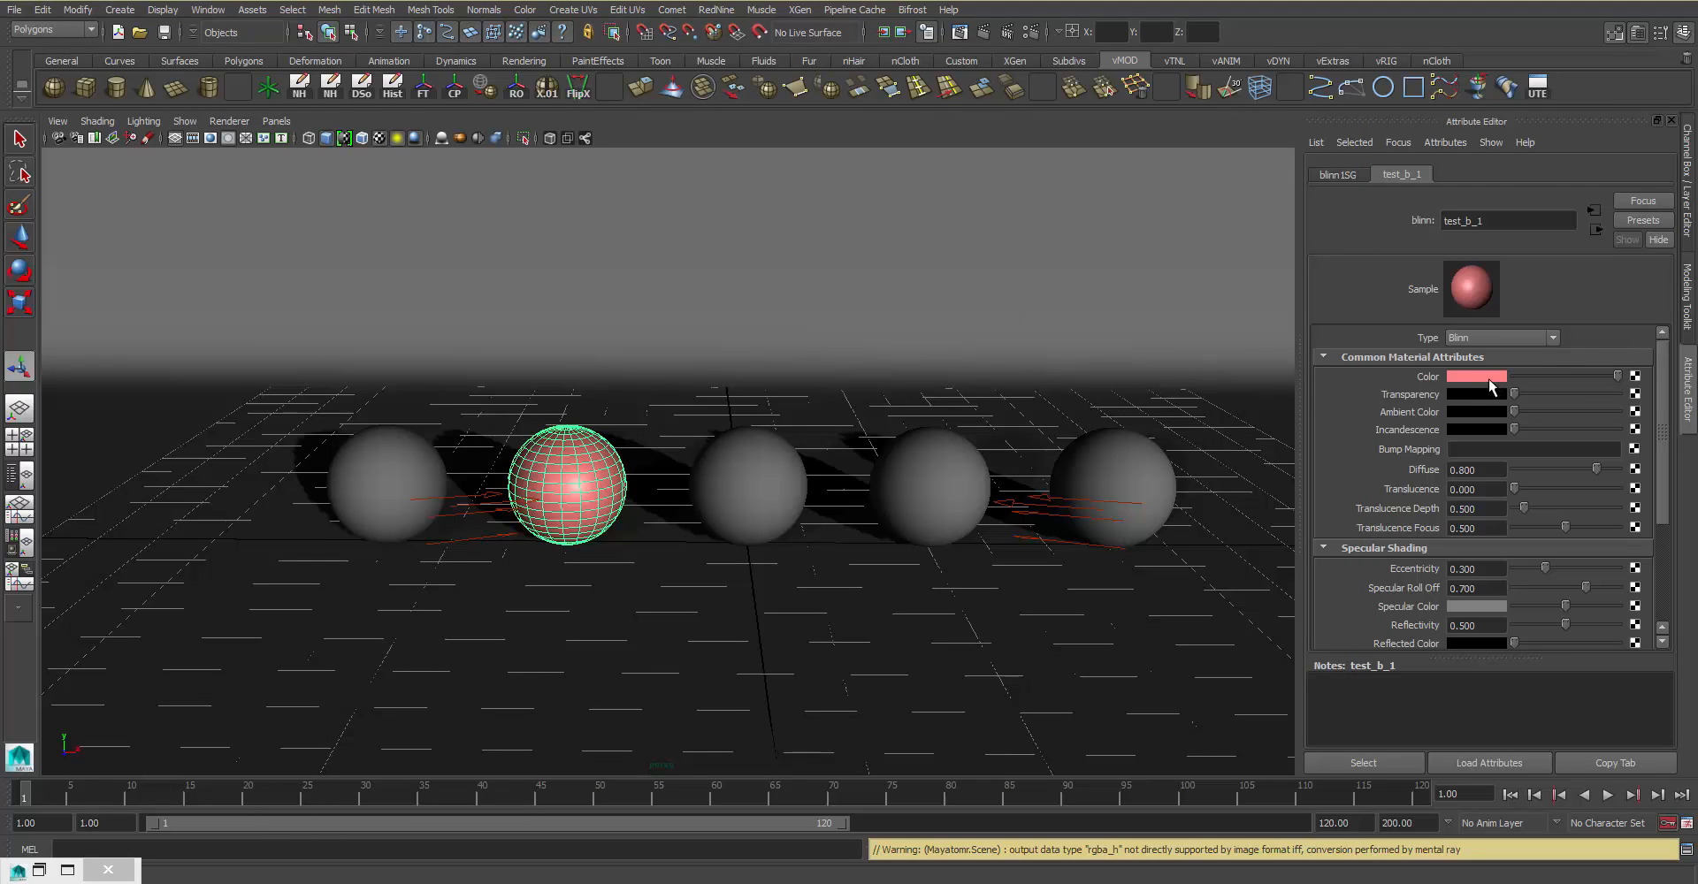
Step: Assign a new Blinn material to the fourth sphere from the left
scroll(1663, 441, down, 3)
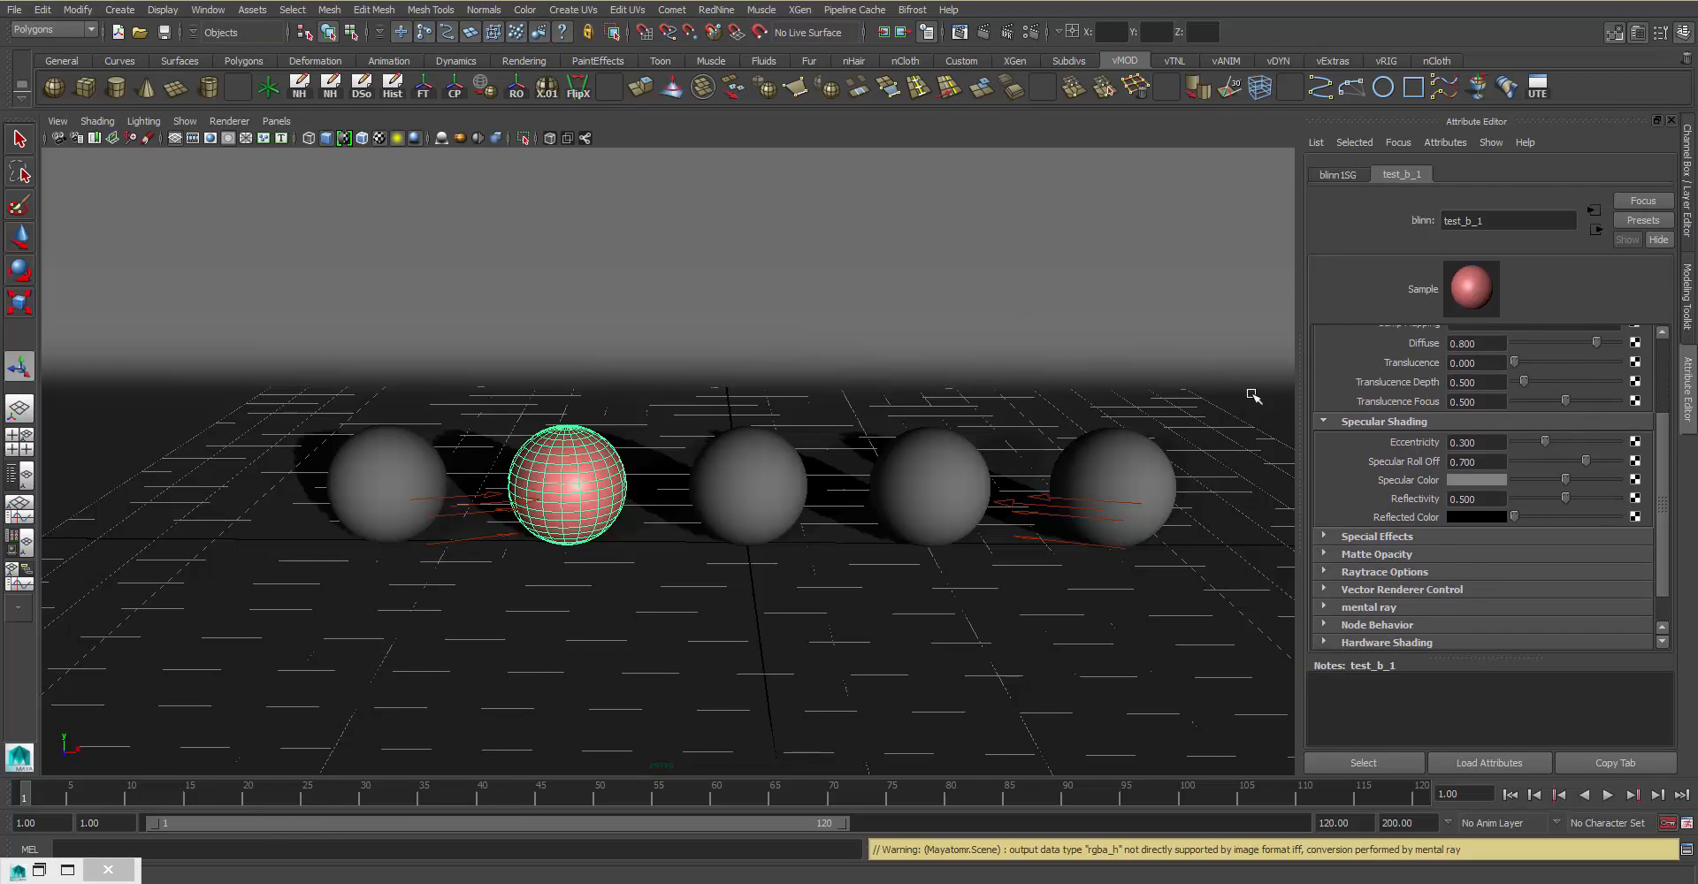
click(947, 466)
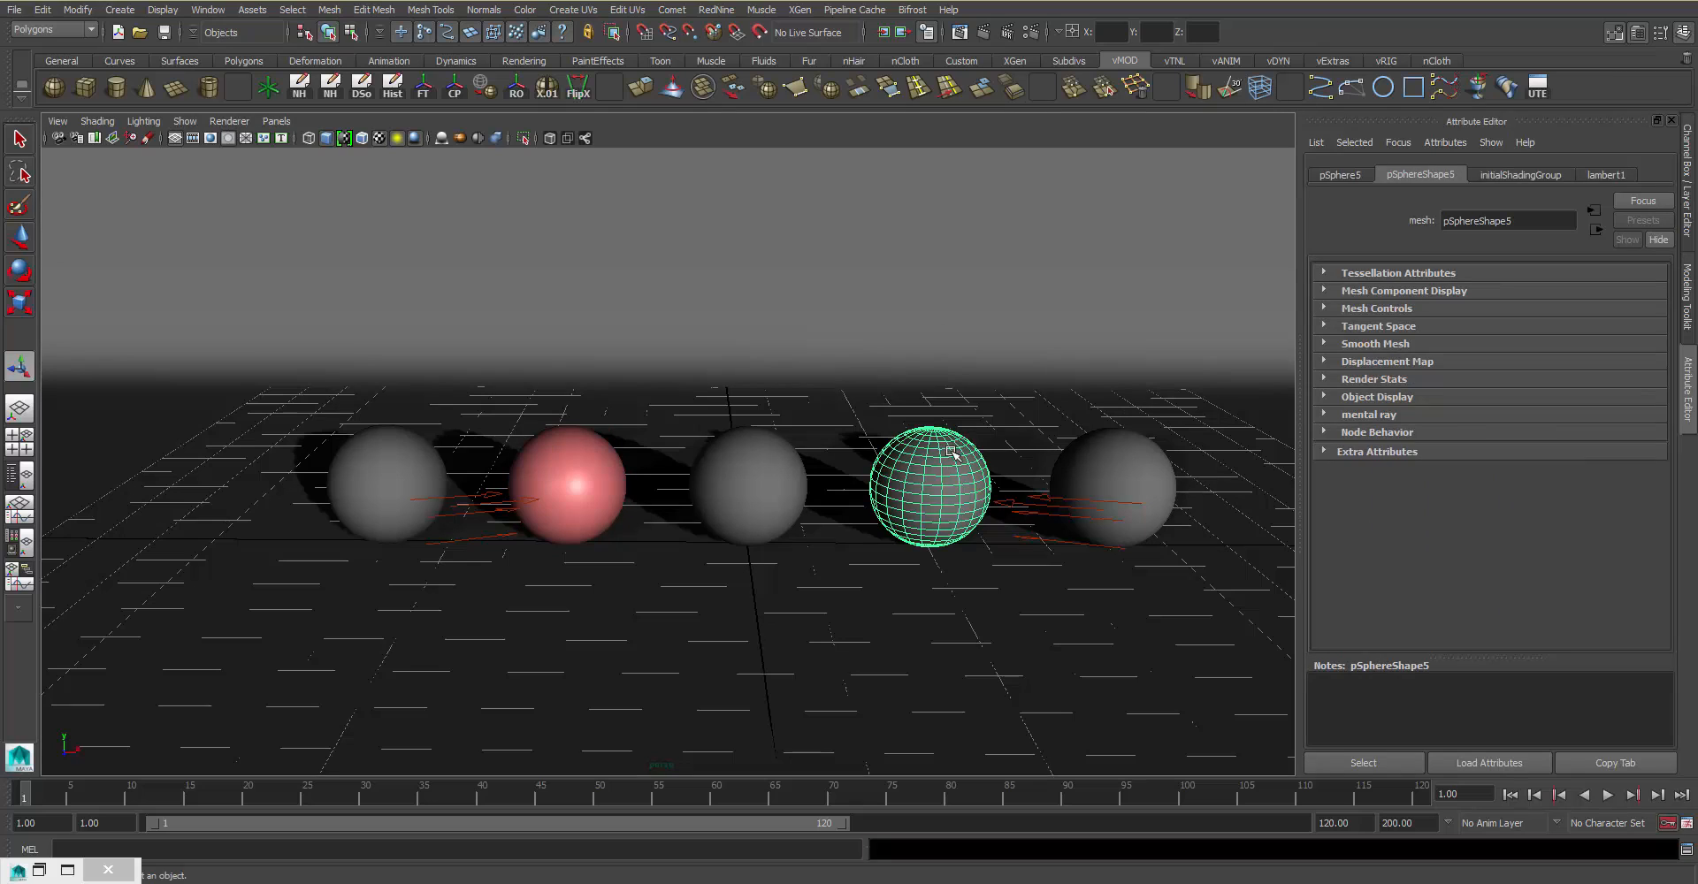
right_click(951, 453)
right_drag(950, 462, 951, 492)
right_drag(938, 650, 986, 800)
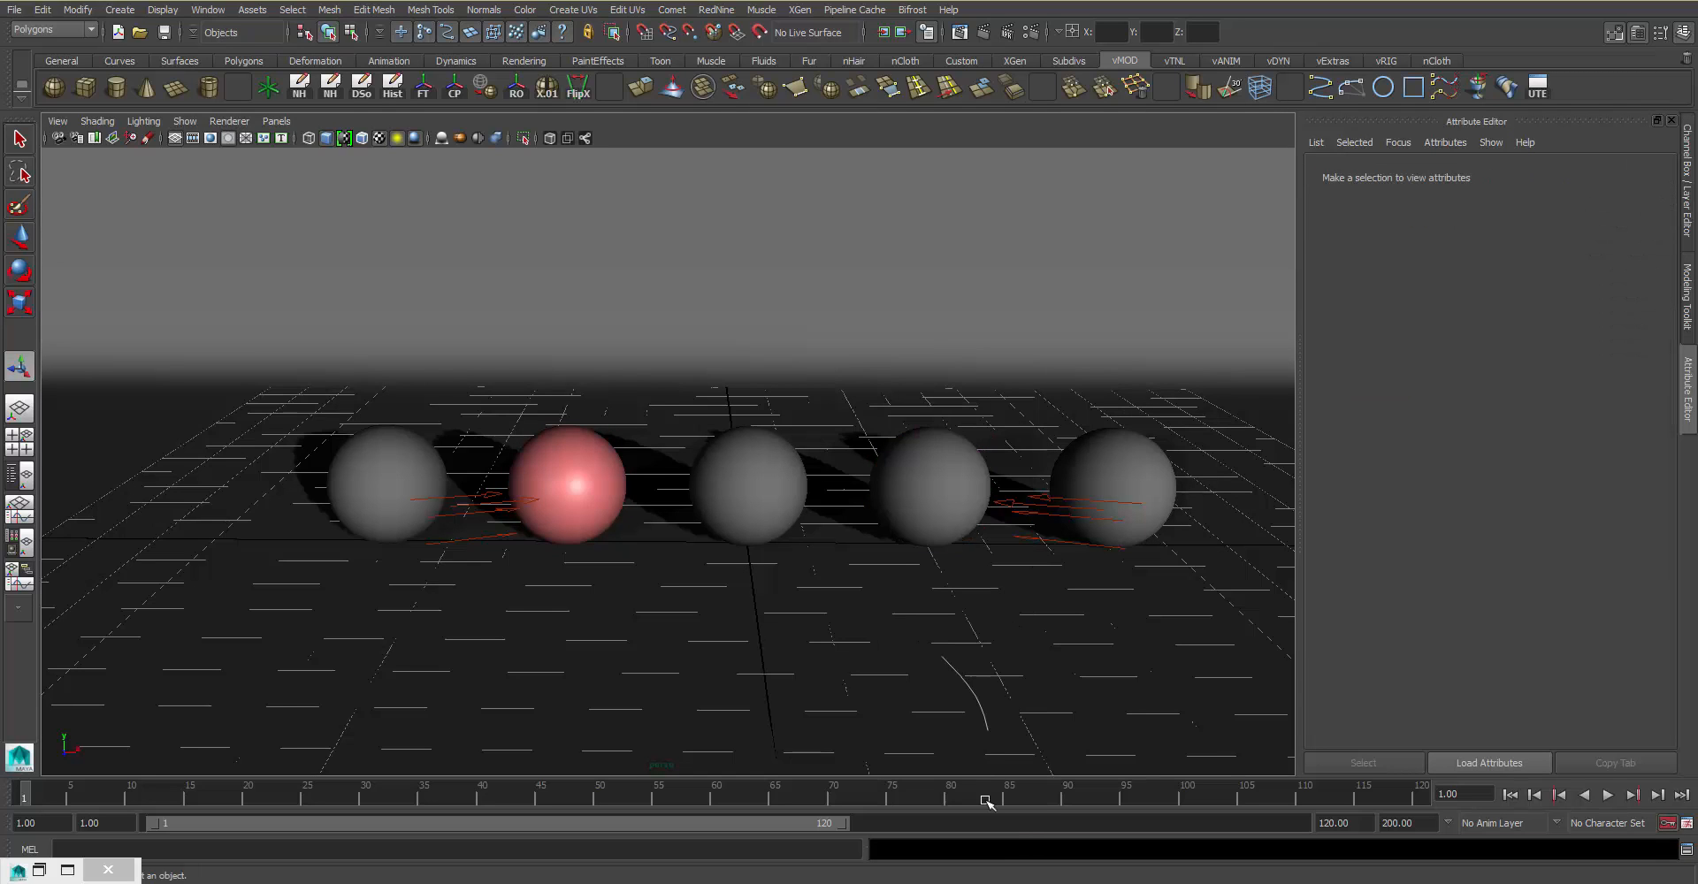
click(928, 498)
right_drag(932, 484, 1053, 436)
click(947, 491)
right_drag(951, 485, 972, 843)
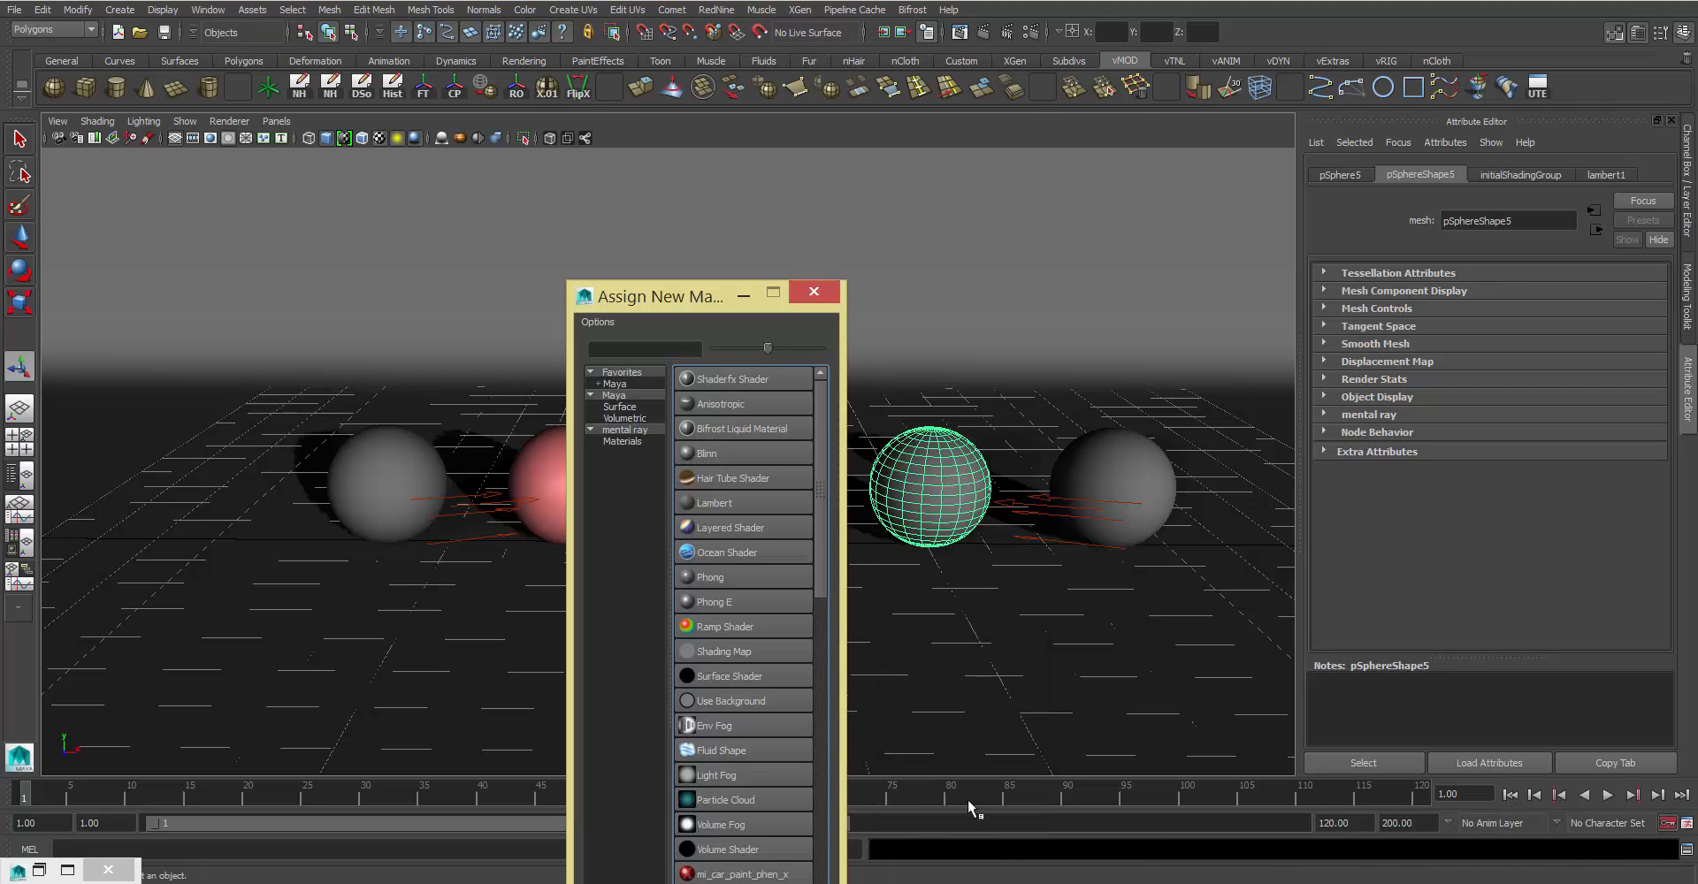
click(730, 453)
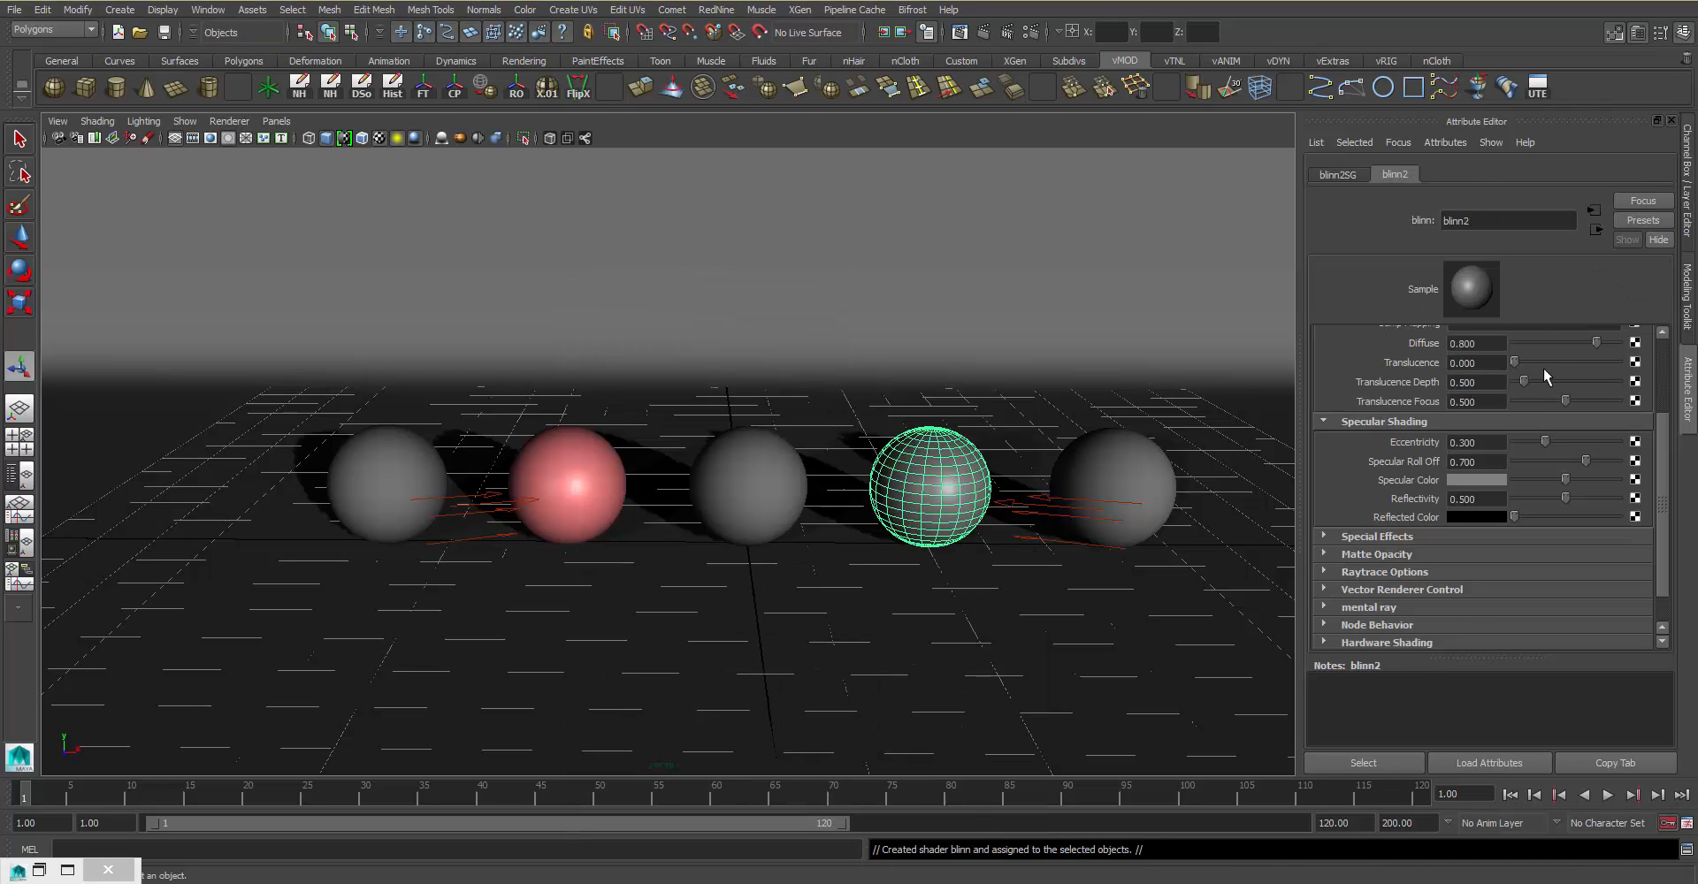
Step: Rename the fourth sphere's Blinn material test_b_2 and bring its common material attributes into view
double_click(1515, 220)
text(test_b_2)
key(Return)
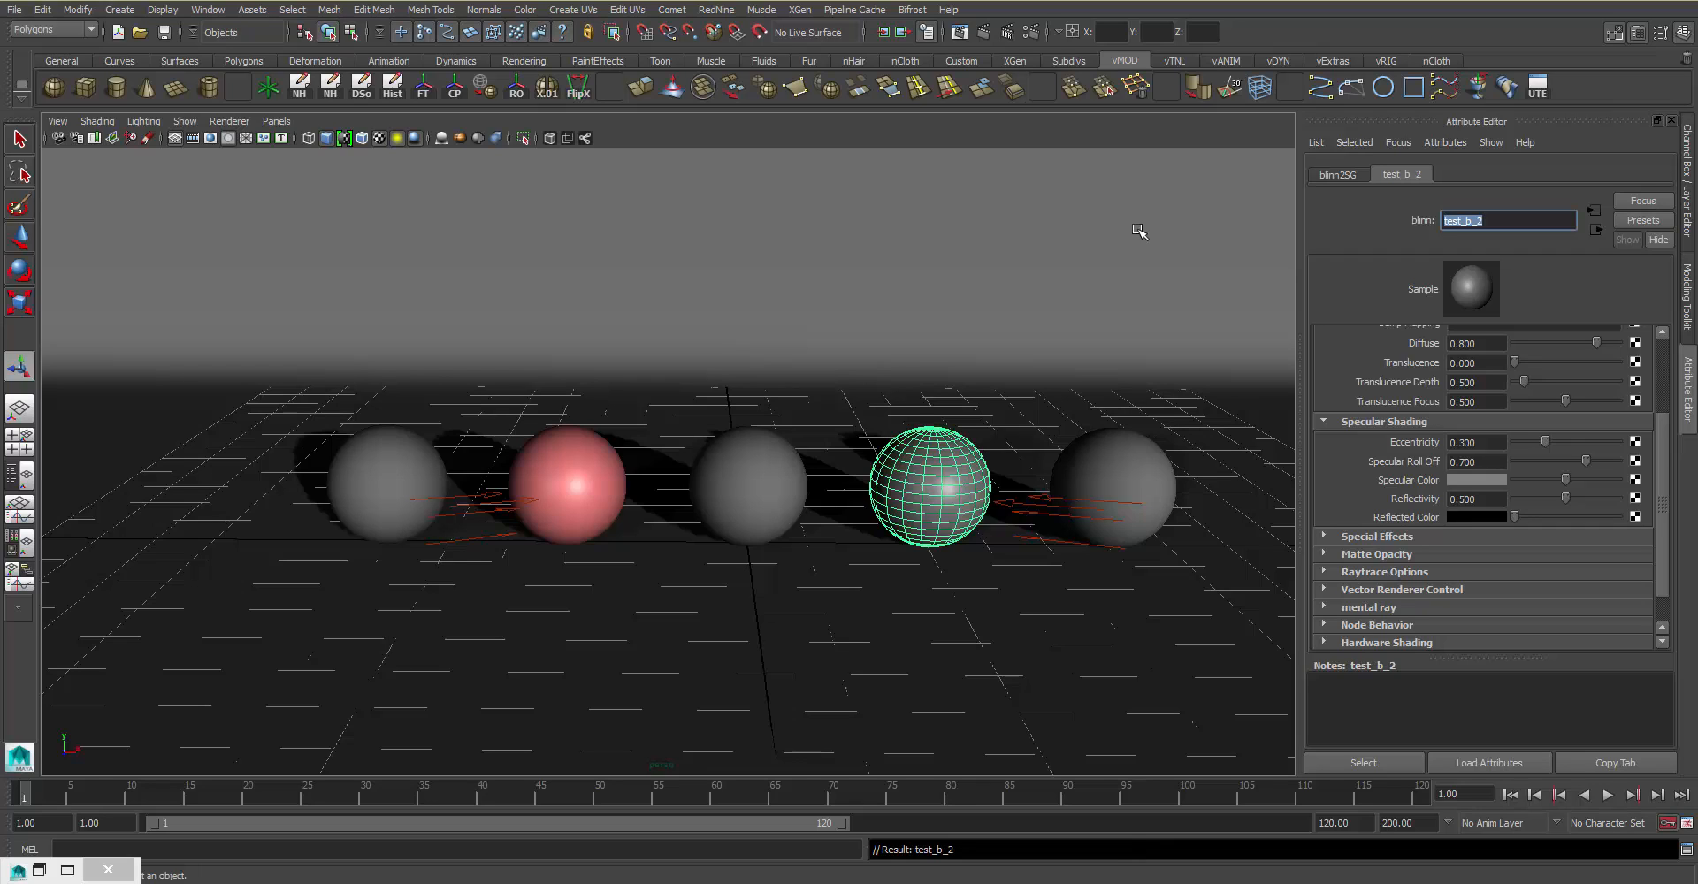
scroll(1500, 381, up, 3)
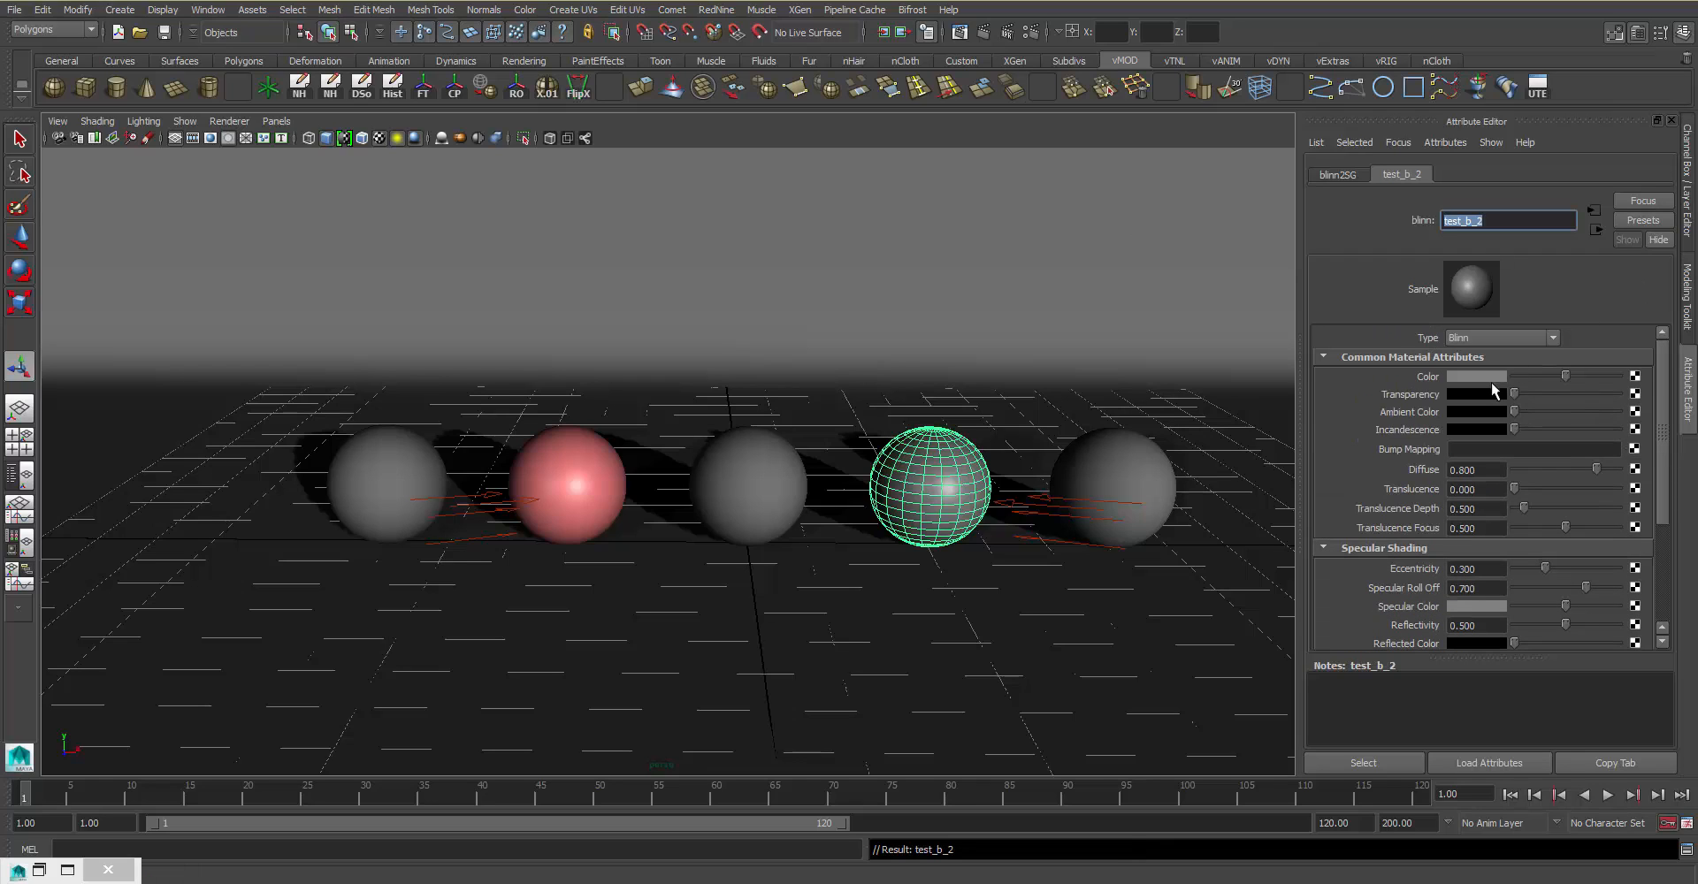
Step: Set the color of the test_b_2 material on the fourth sphere to a medium blue
click(1502, 376)
click(1481, 374)
click(1647, 389)
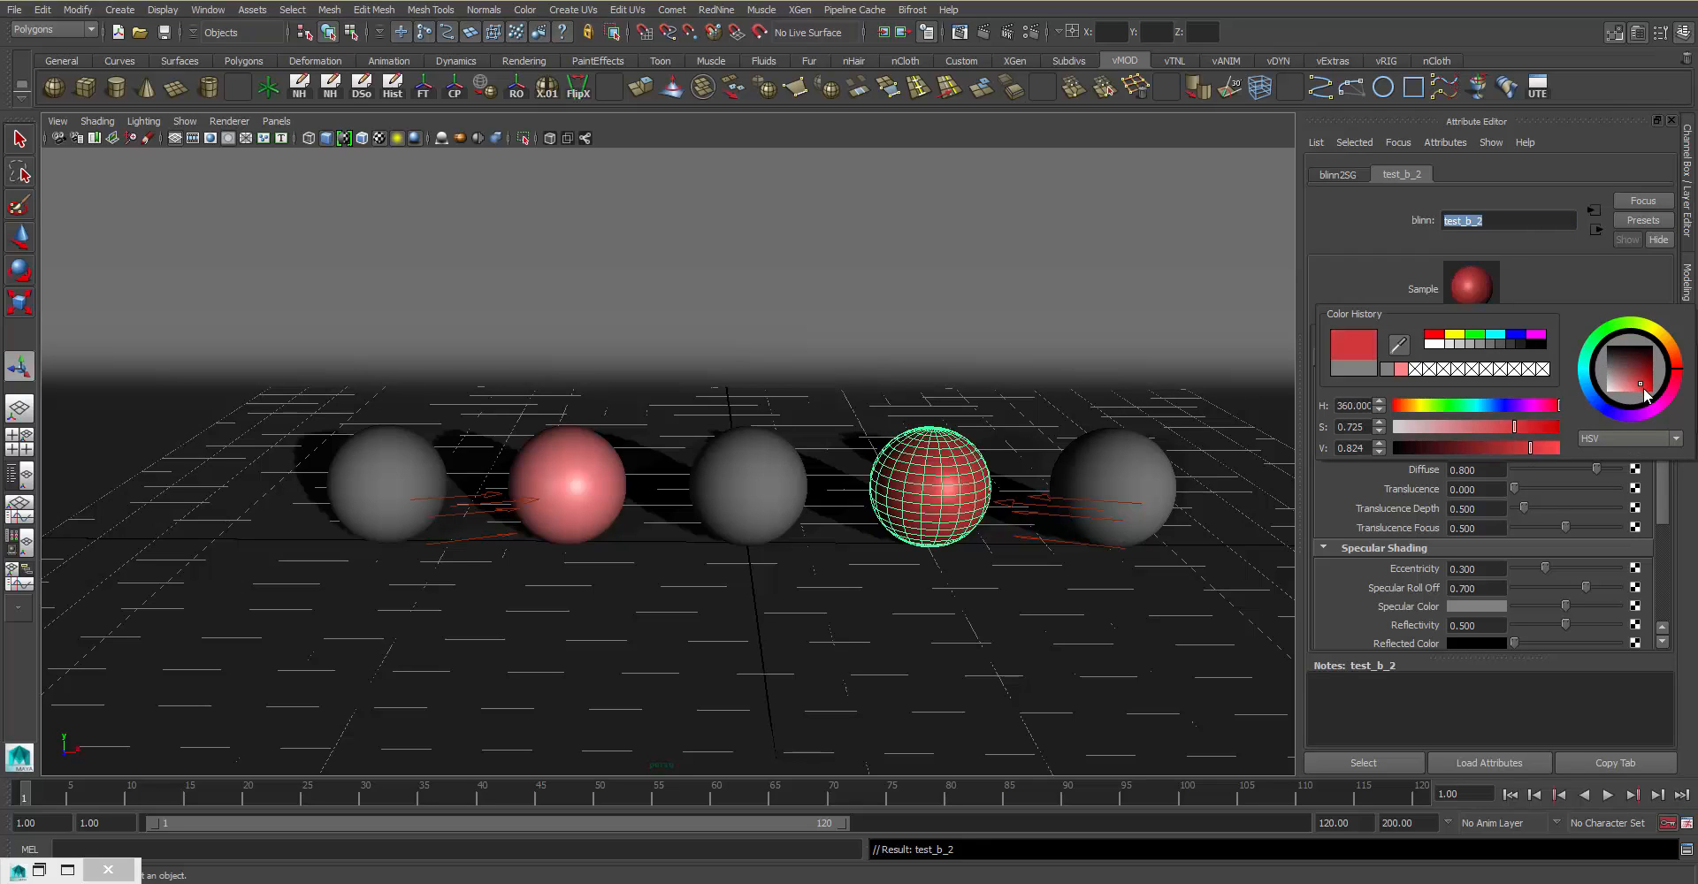
click(1598, 399)
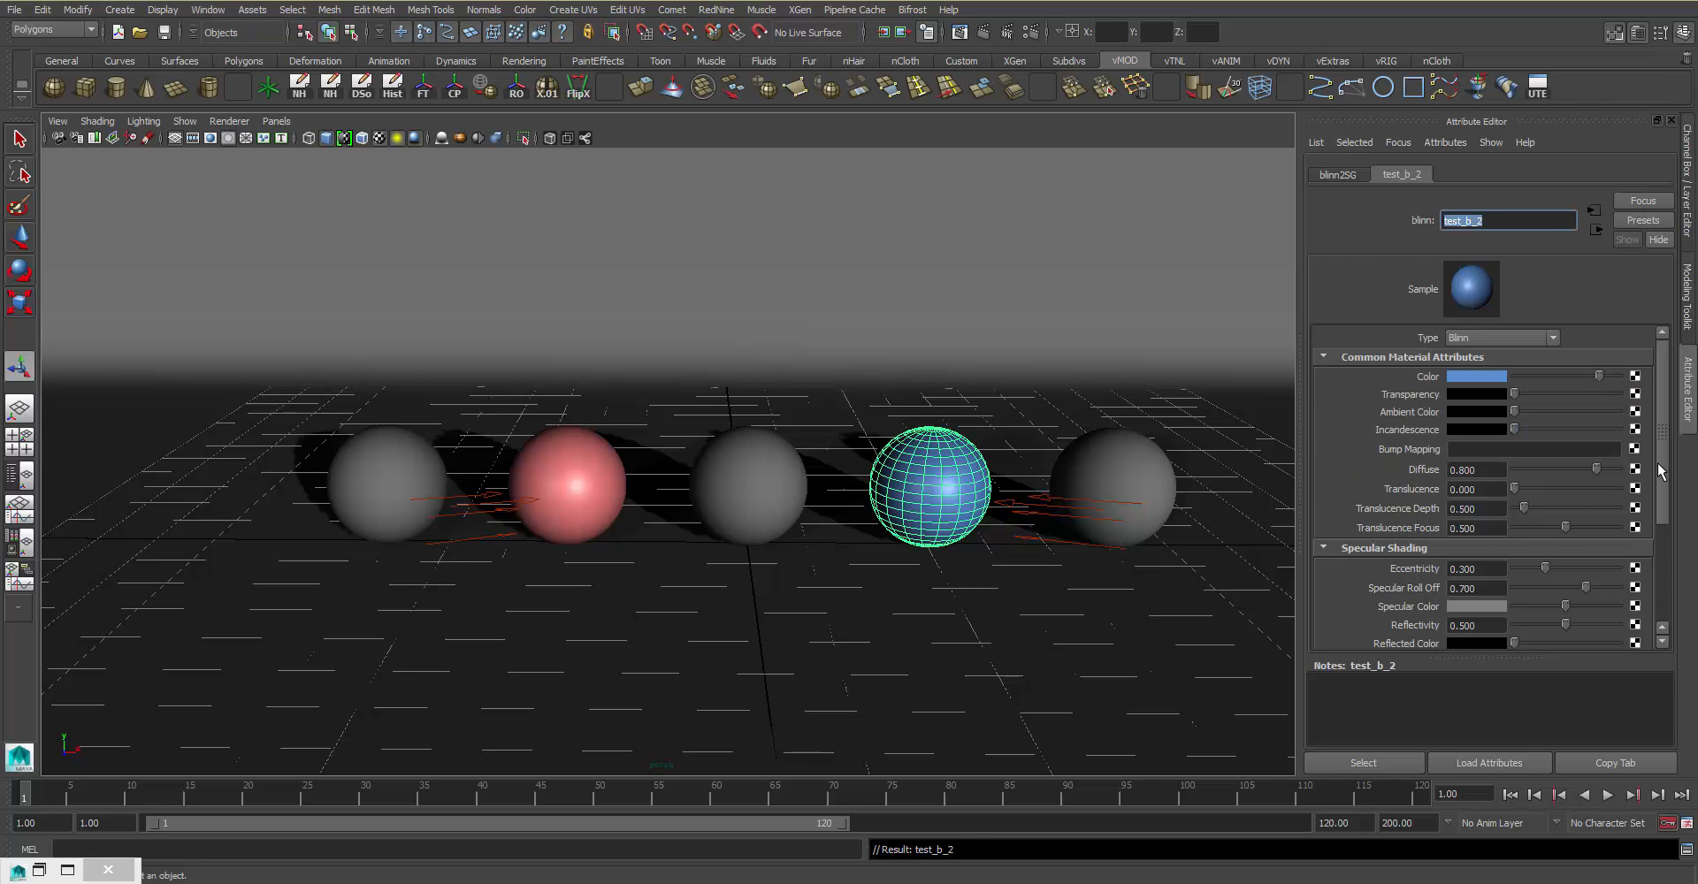
Step: Adjust the test_b_2 specular shading to eccentricity 0.487, specular roll off 0.316 and reflectivity 0.222, with a slightly changed specular color brightness
scroll(1633, 539, down, 3)
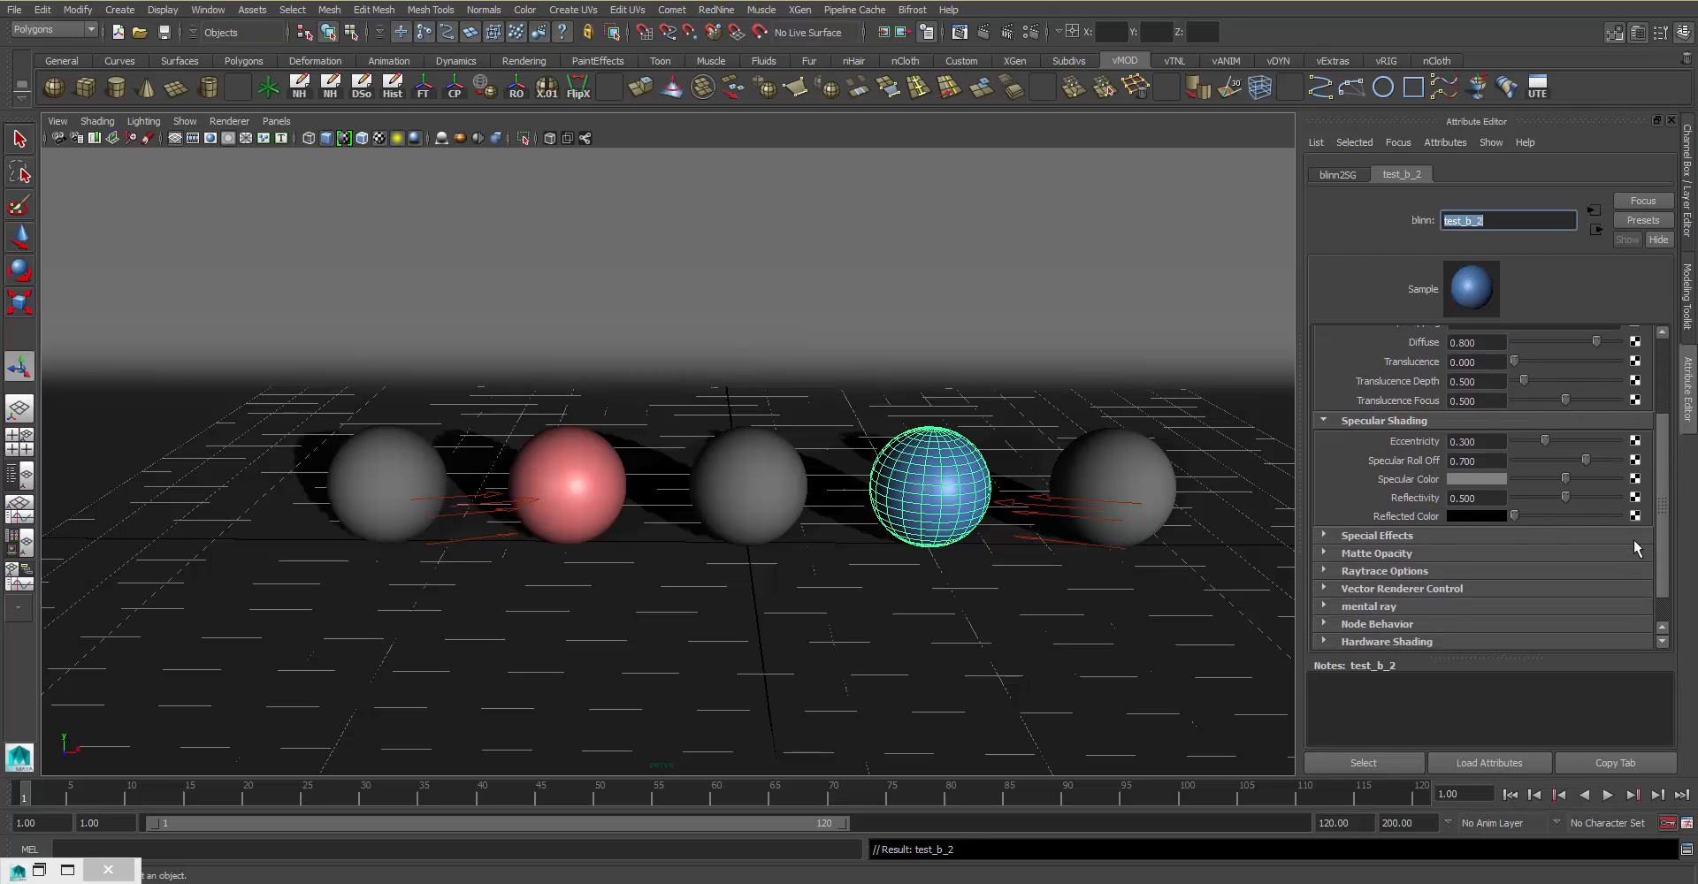
click(1530, 433)
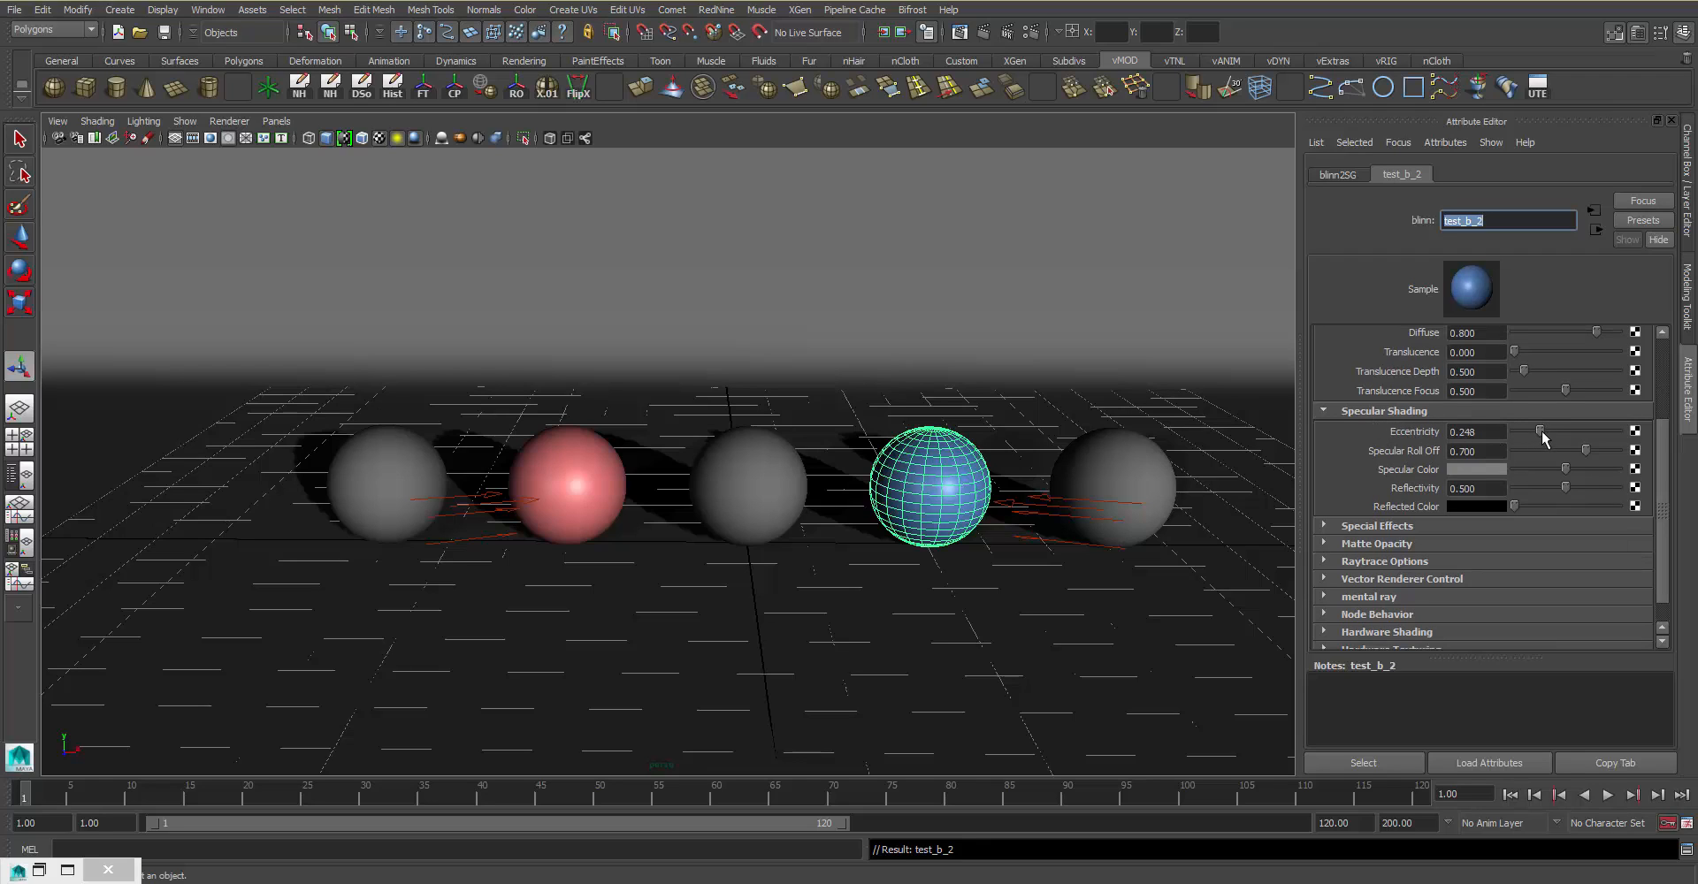
mouse_move(1529, 436)
mouse_down()
mouse_move(1581, 444)
mouse_move(1563, 444)
mouse_up()
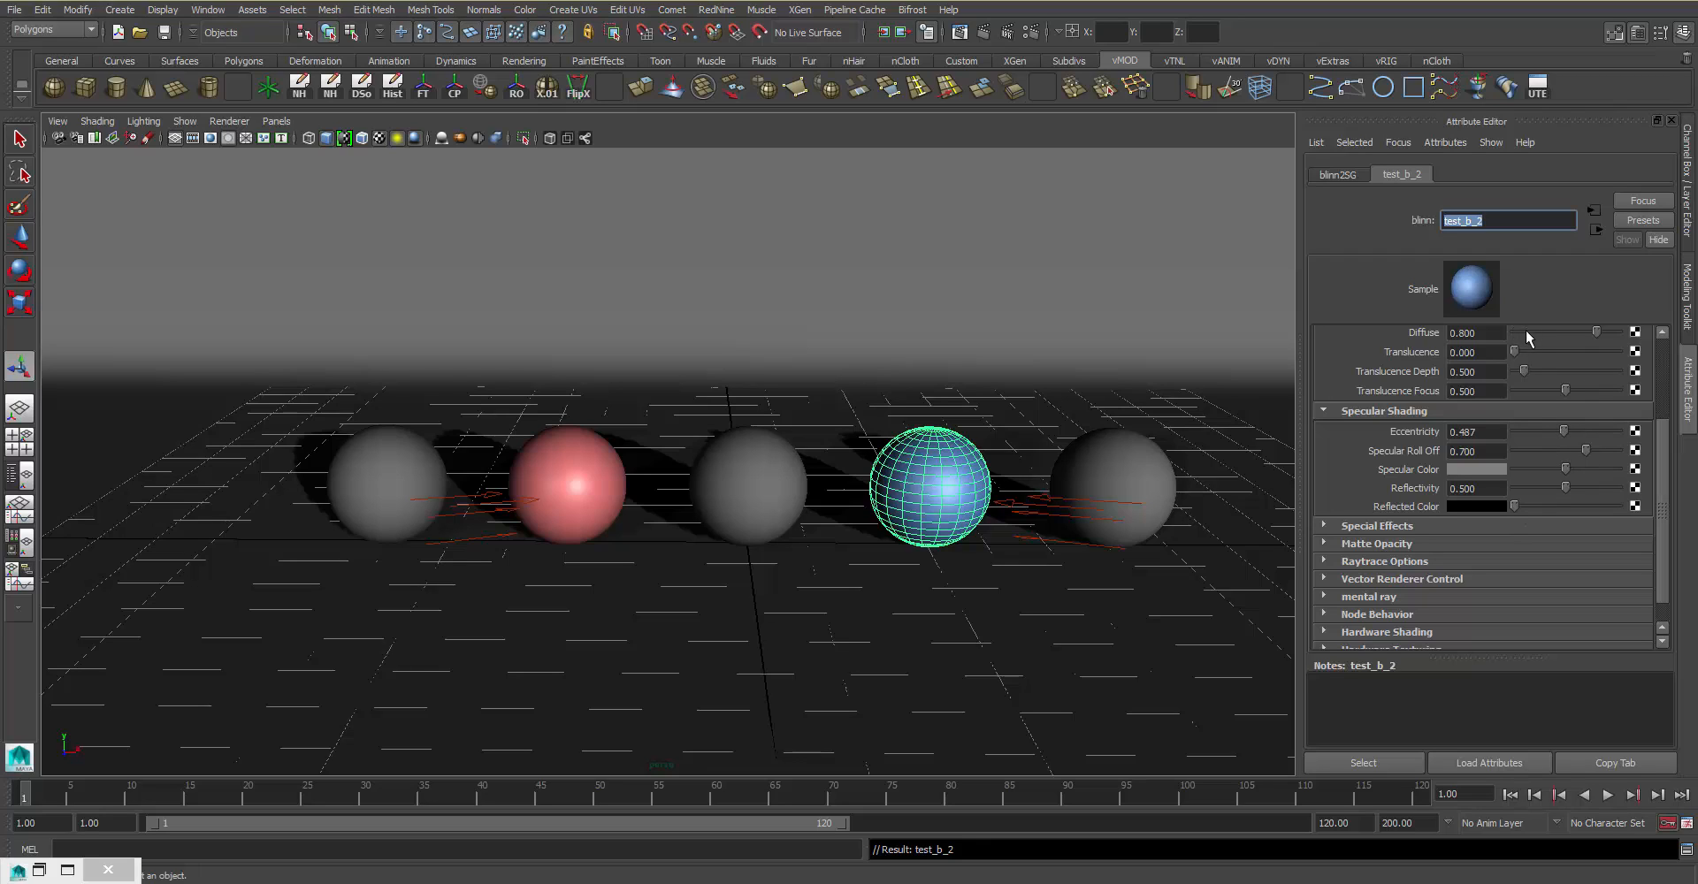
mouse_move(1585, 451)
mouse_down()
mouse_move(1539, 453)
mouse_move(1608, 459)
mouse_move(1547, 459)
mouse_up()
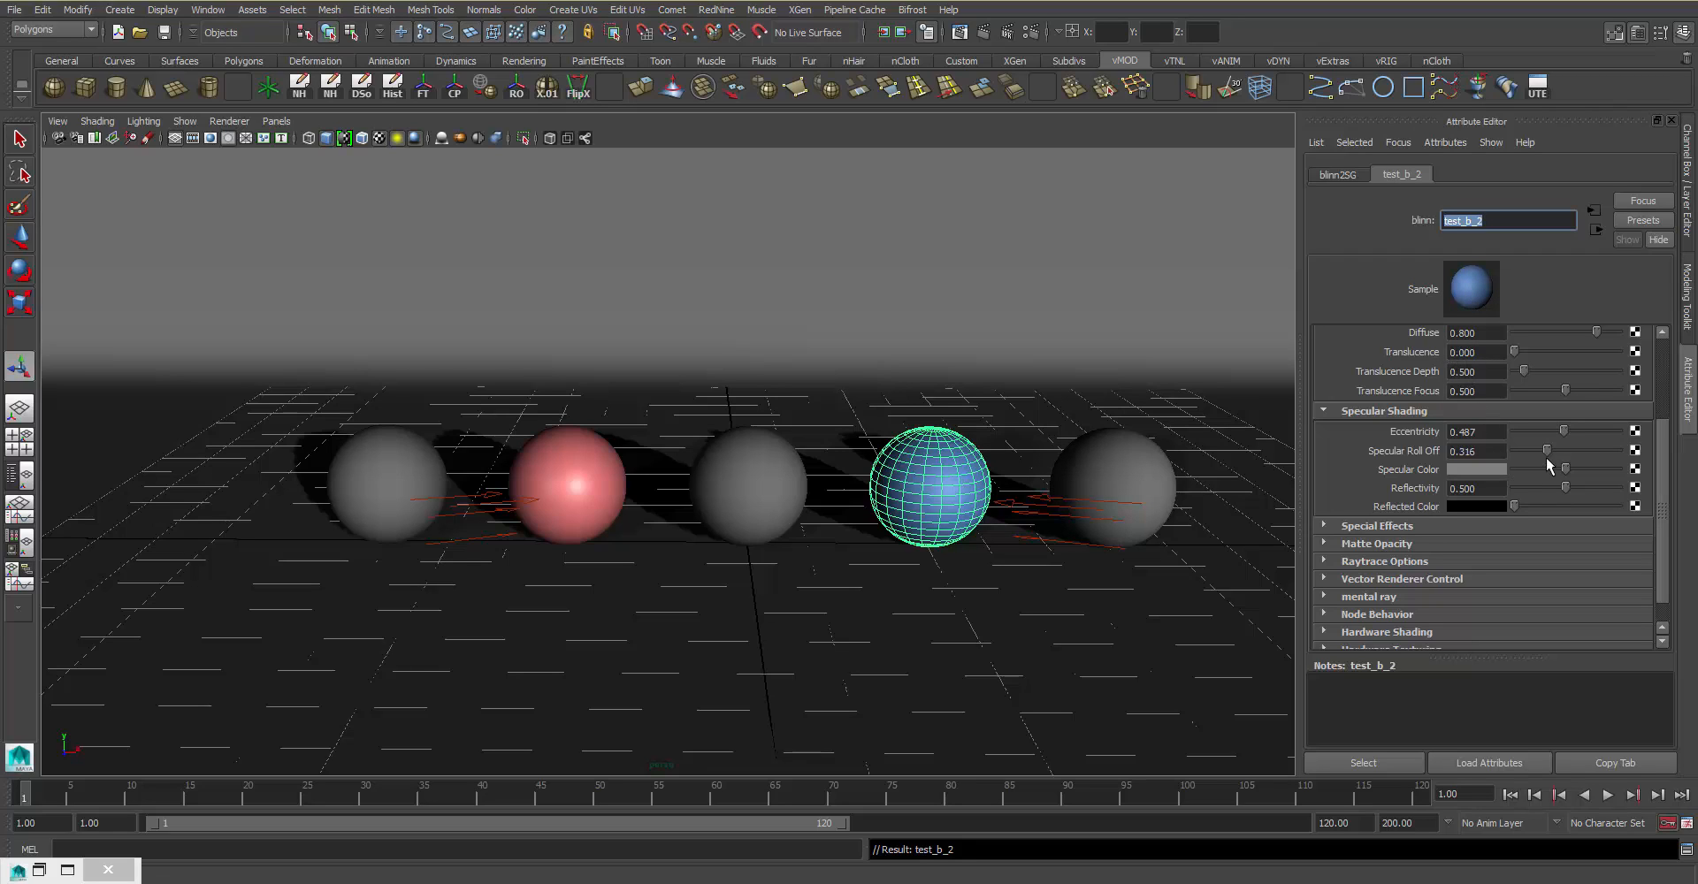
mouse_move(1576, 470)
mouse_down()
mouse_move(1592, 469)
mouse_move(1552, 471)
mouse_move(1608, 472)
mouse_move(1571, 473)
mouse_up()
drag(1568, 487, 1637, 492)
click(1522, 485)
drag(1526, 495, 1528, 491)
click(1536, 488)
Step: Render only the region around the fourth sphere with mental ray to check the blue Blinn, and minimize the Render View
click(966, 35)
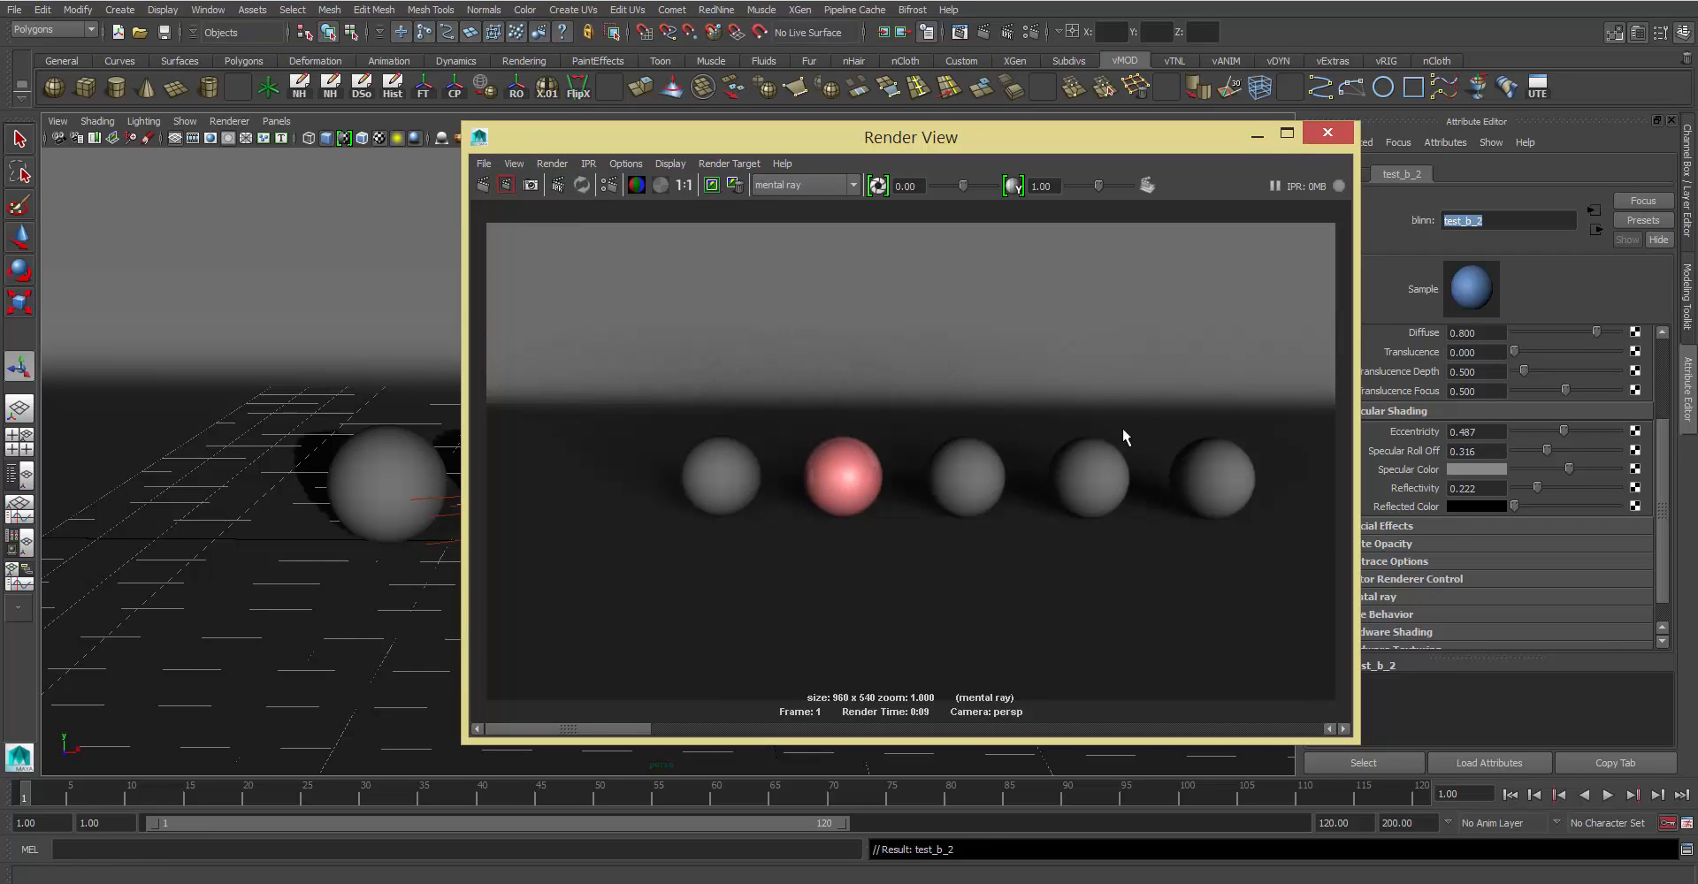
drag(1151, 420, 1024, 526)
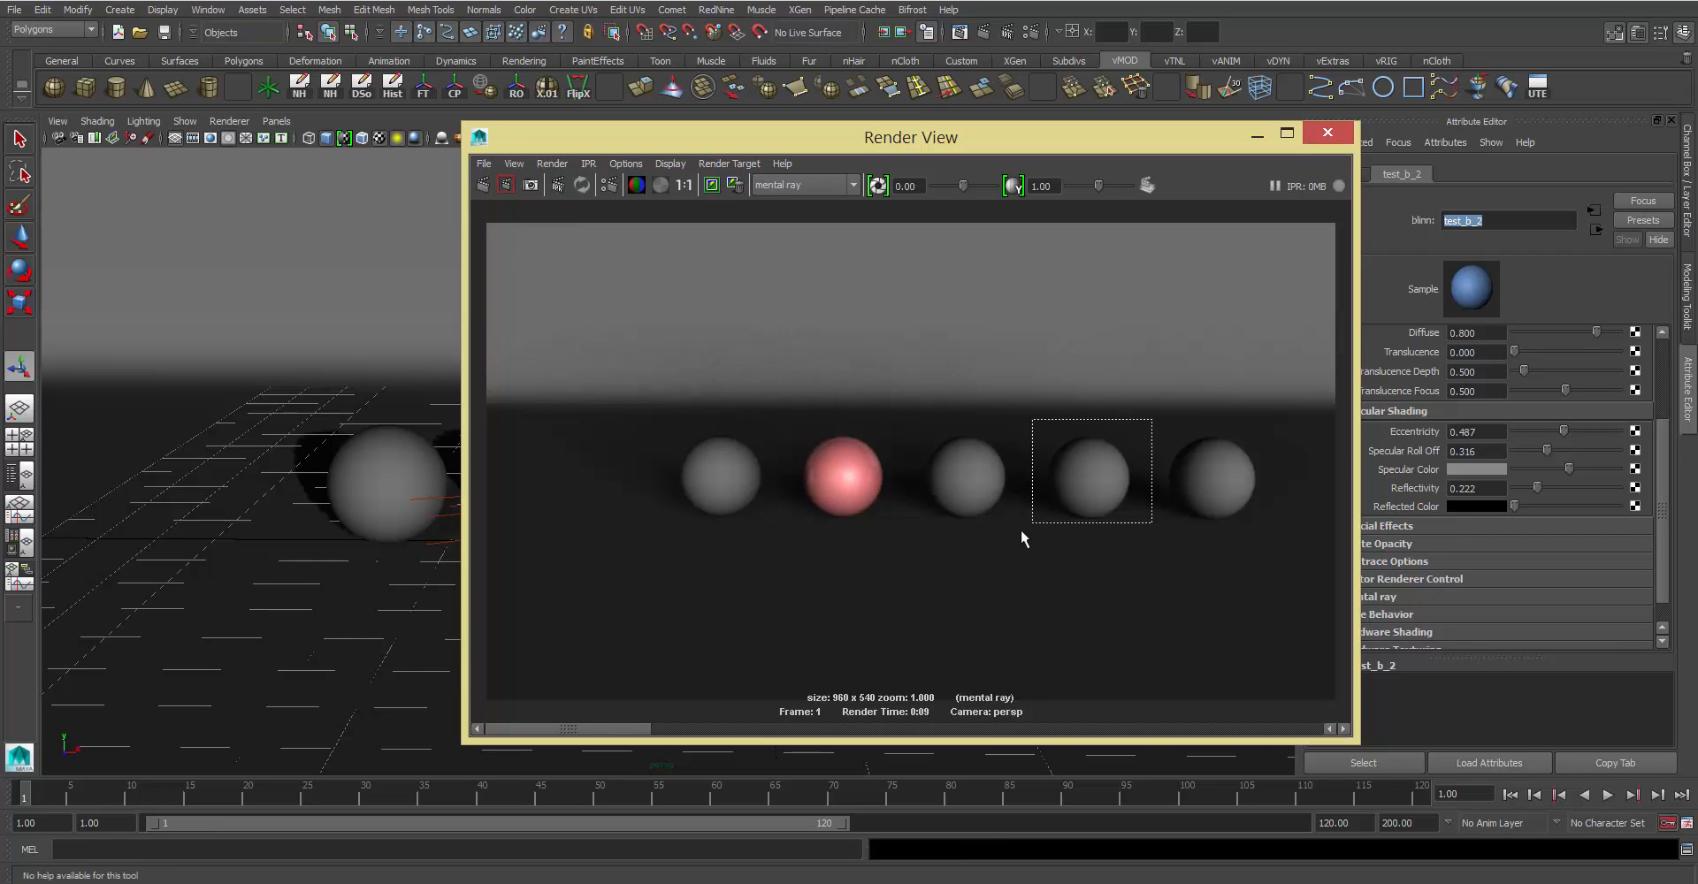
click(506, 185)
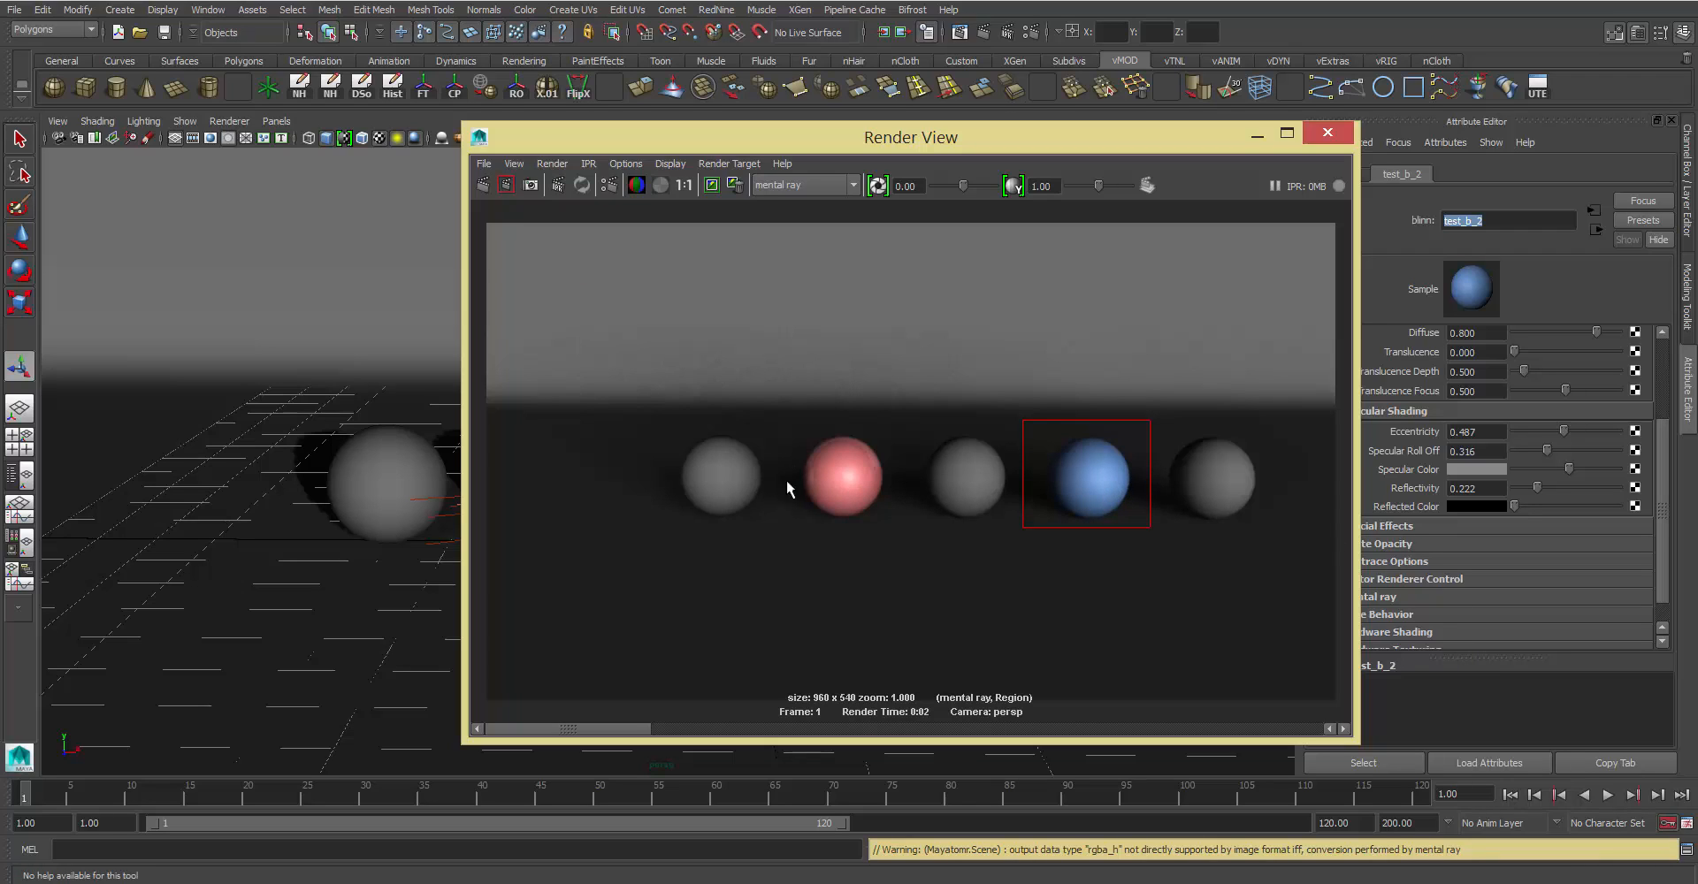
click(1257, 140)
click(1118, 449)
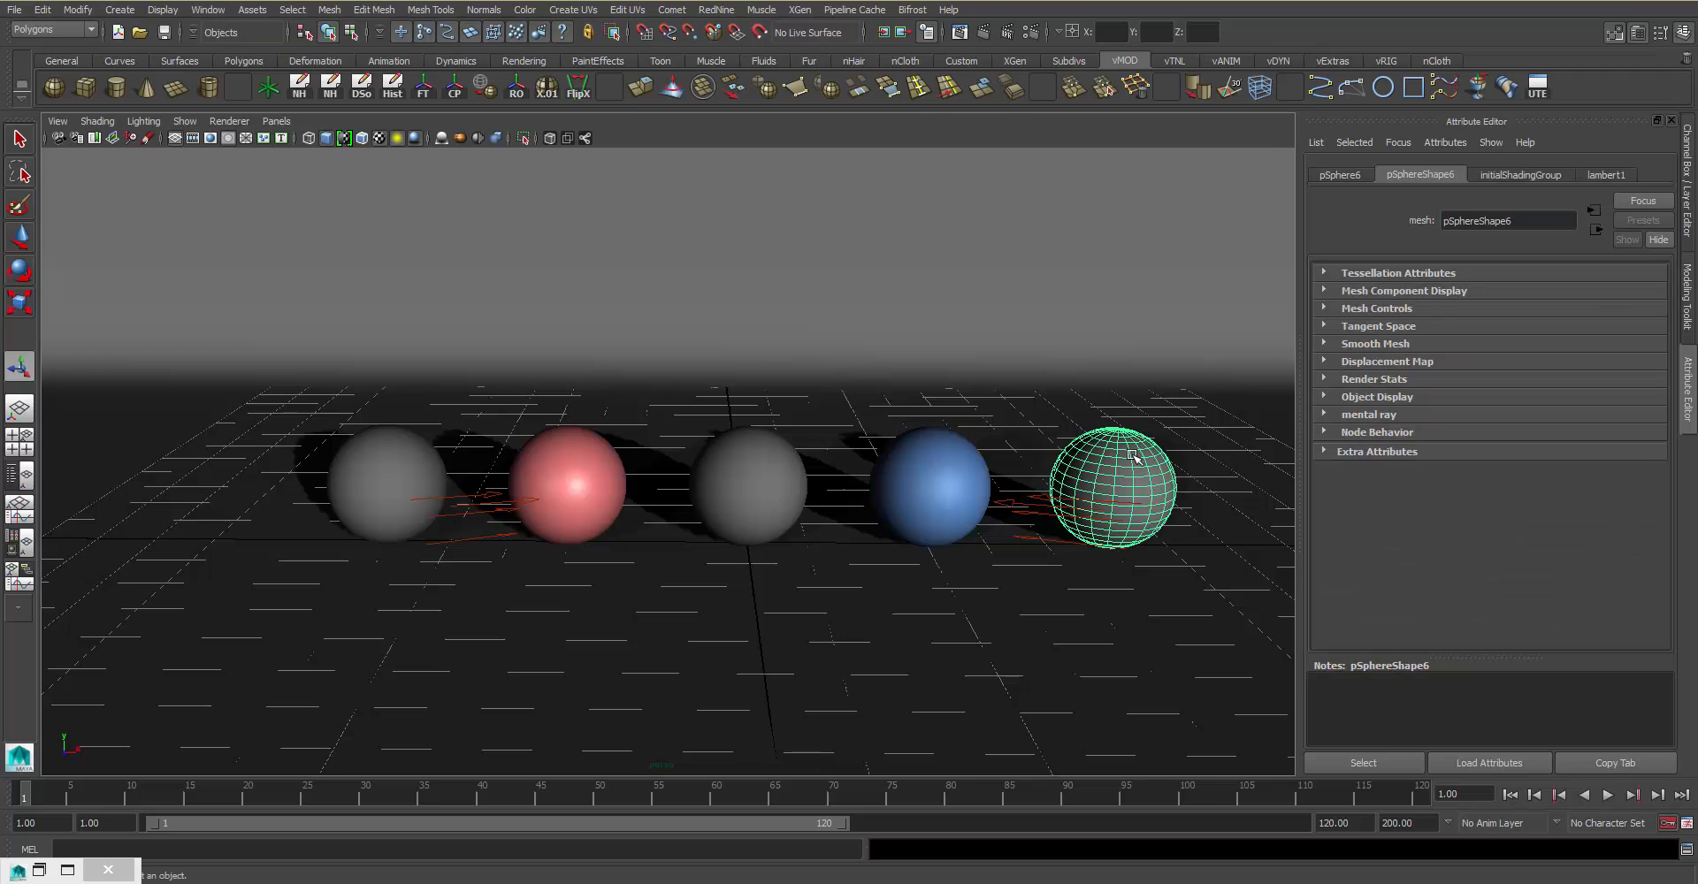
right_drag(1132, 456, 986, 568)
right_click(1121, 486)
right_drag(1121, 486, 1132, 657)
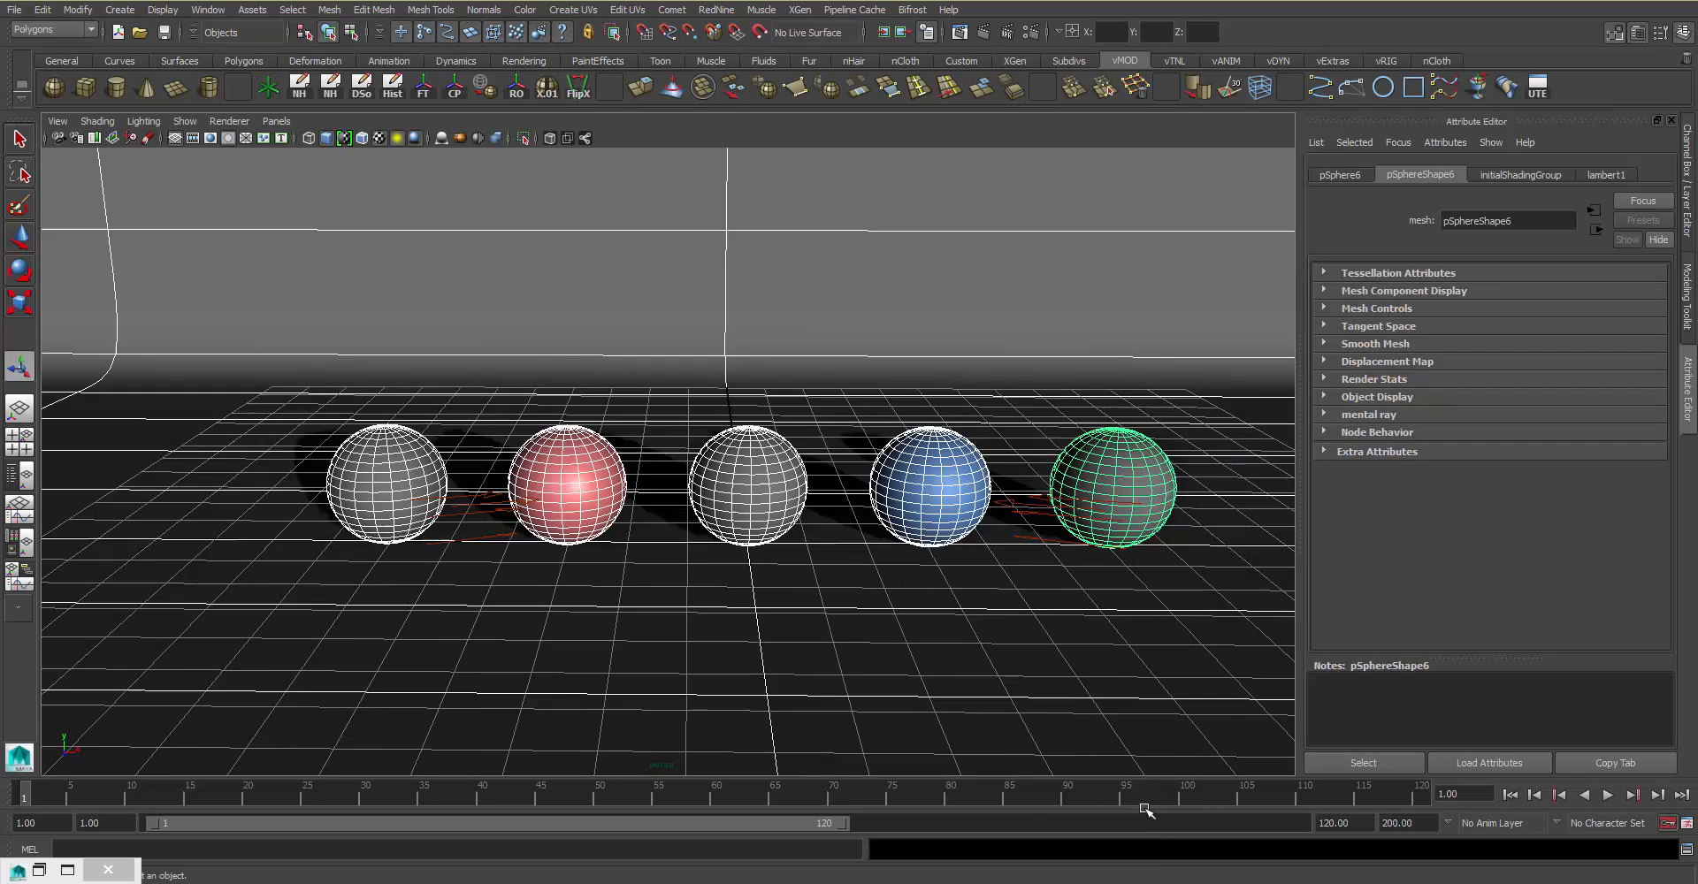
right_drag(1061, 499, 1132, 592)
right_click(1132, 479)
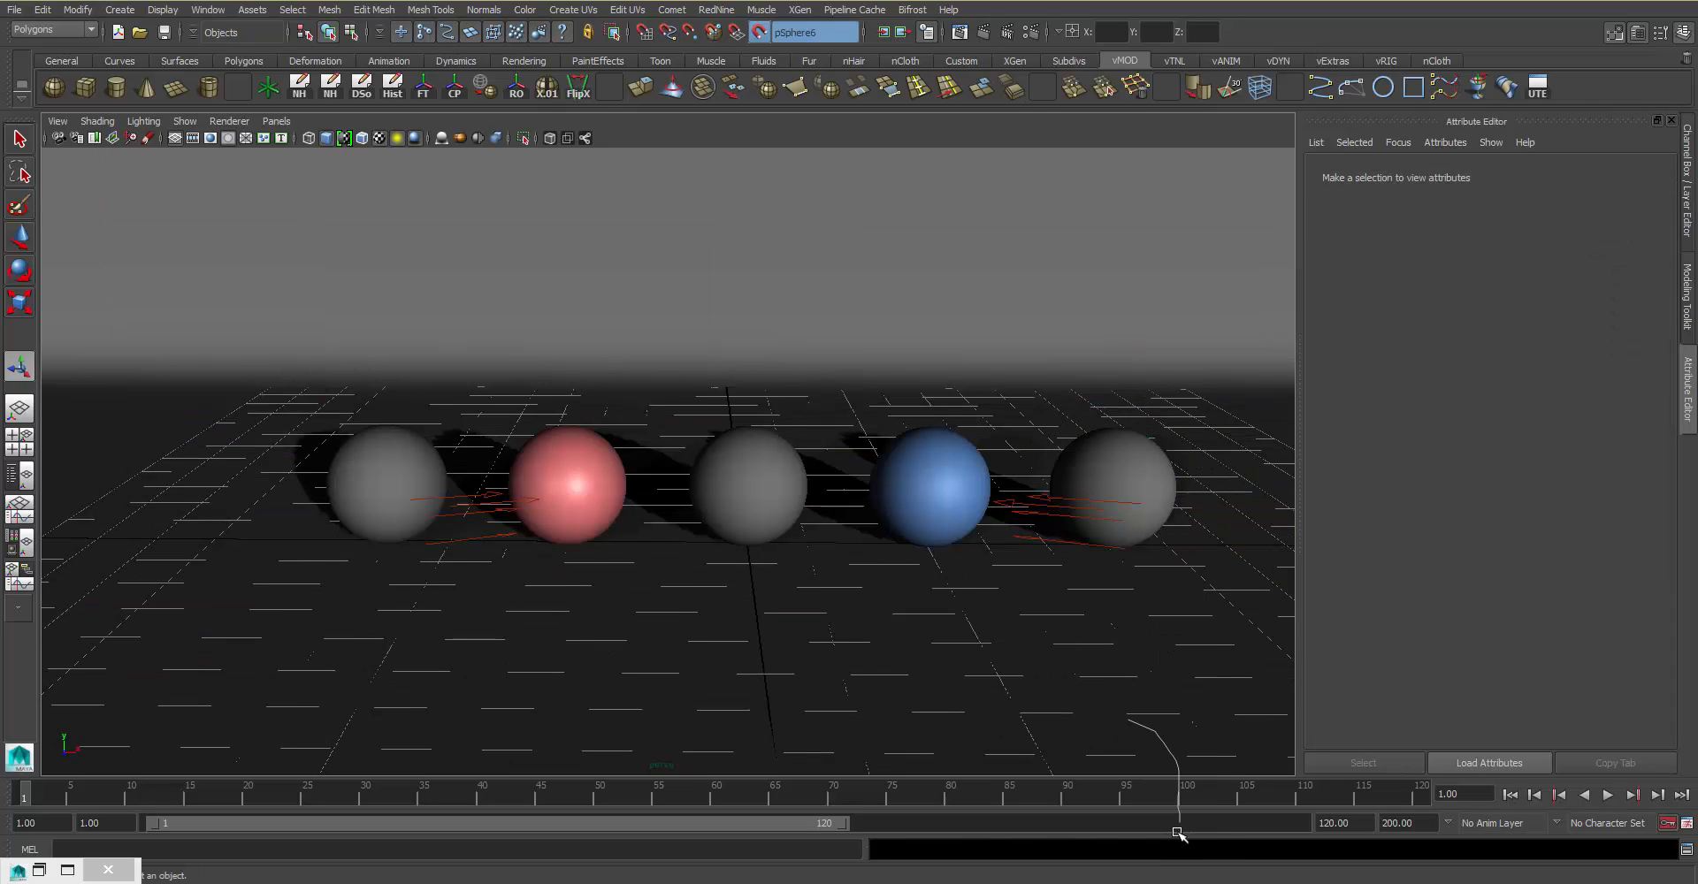
mouse_move(1129, 491)
right_down()
mouse_move(1135, 545)
mouse_move(1128, 487)
right_up()
click(1115, 469)
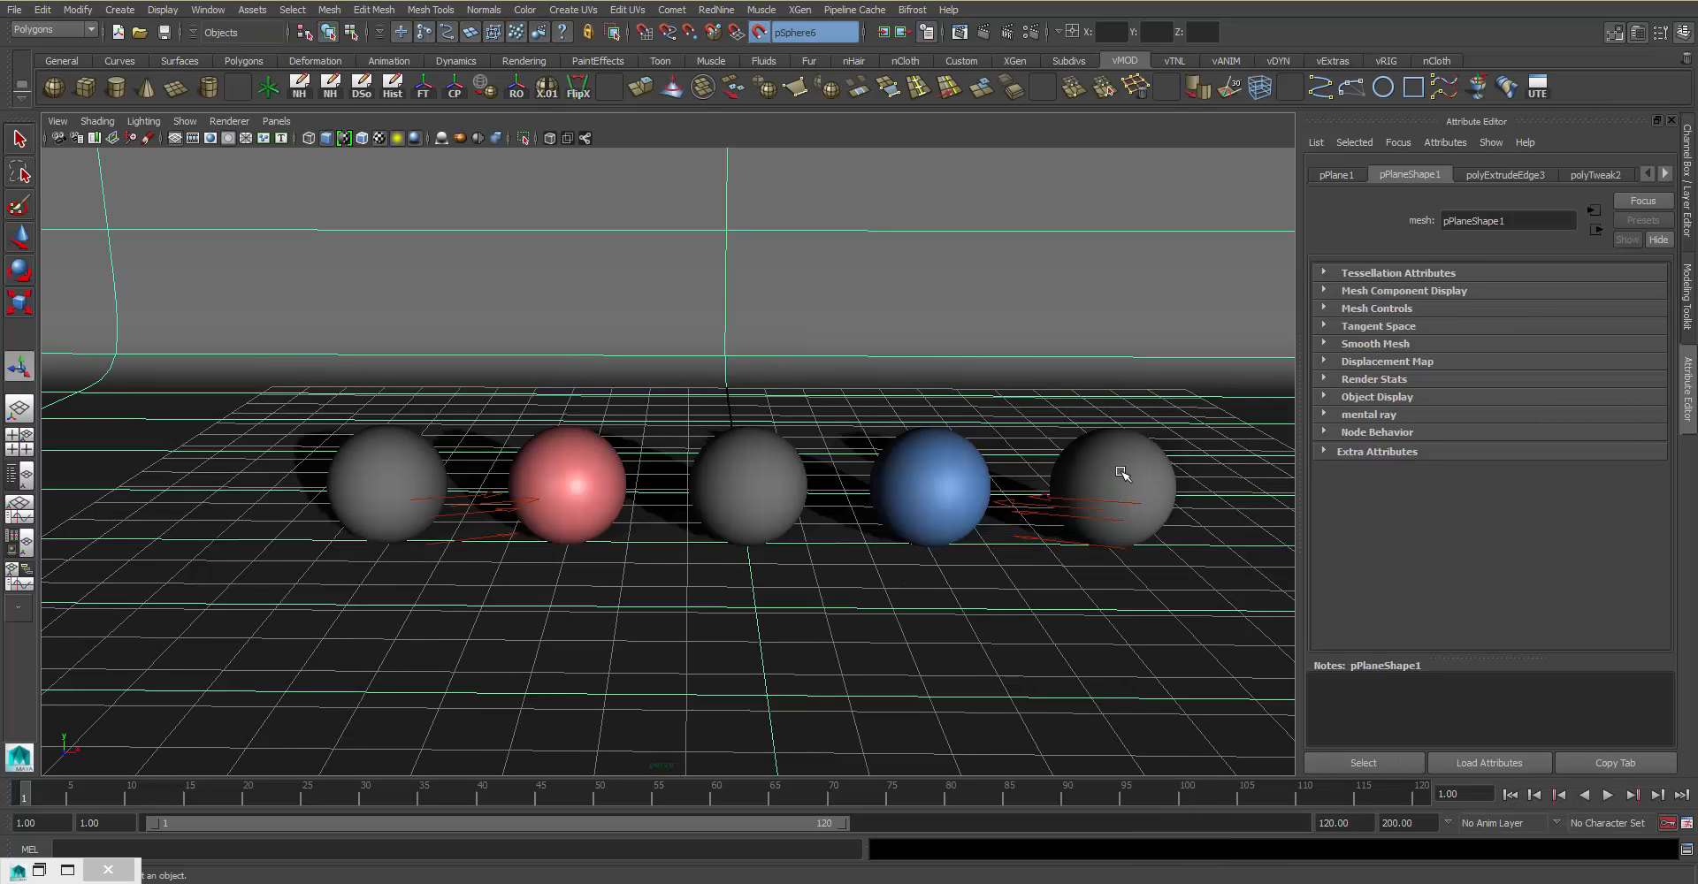
click(758, 34)
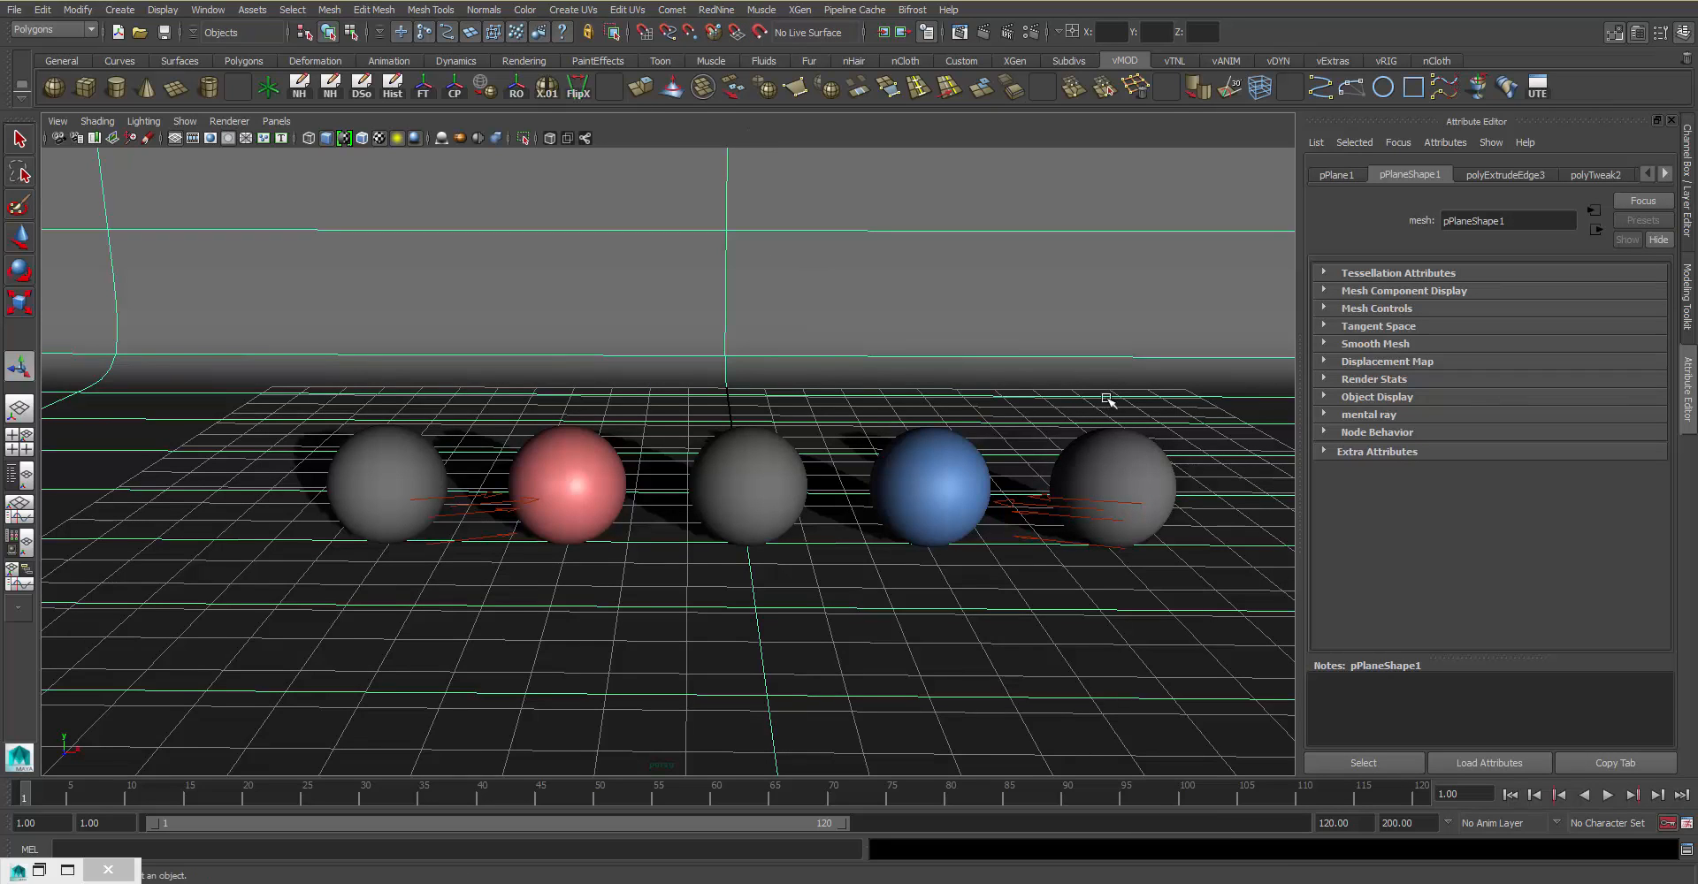
Step: Assign a new Surface Shader material to the rightmost sphere
click(1127, 461)
right_drag(1127, 463, 1138, 822)
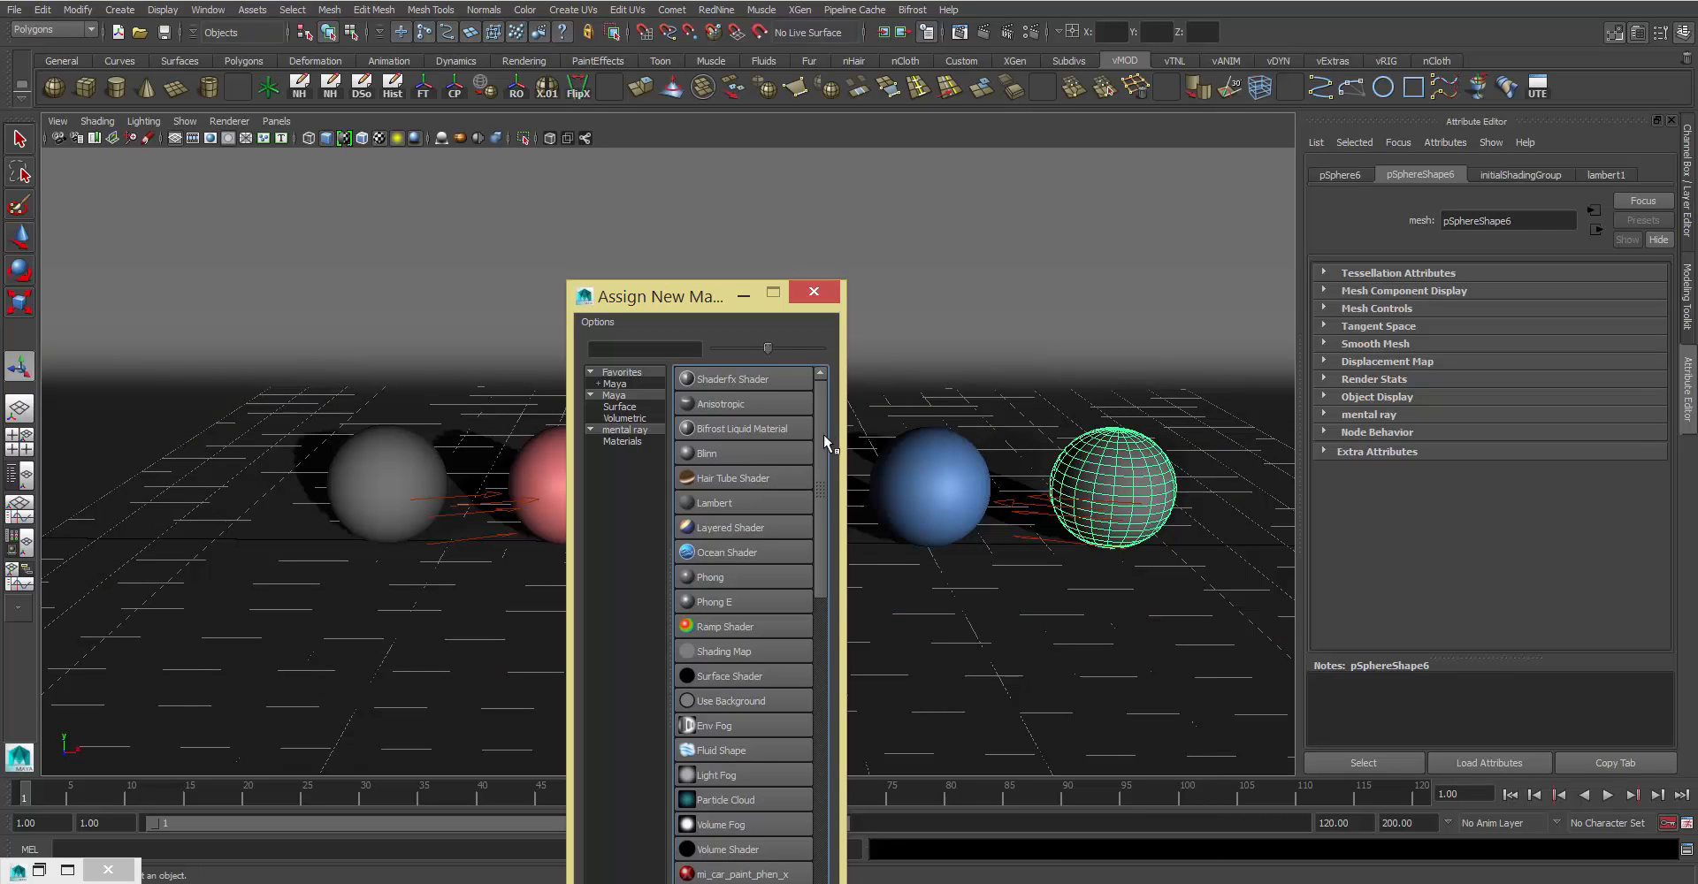
click(719, 677)
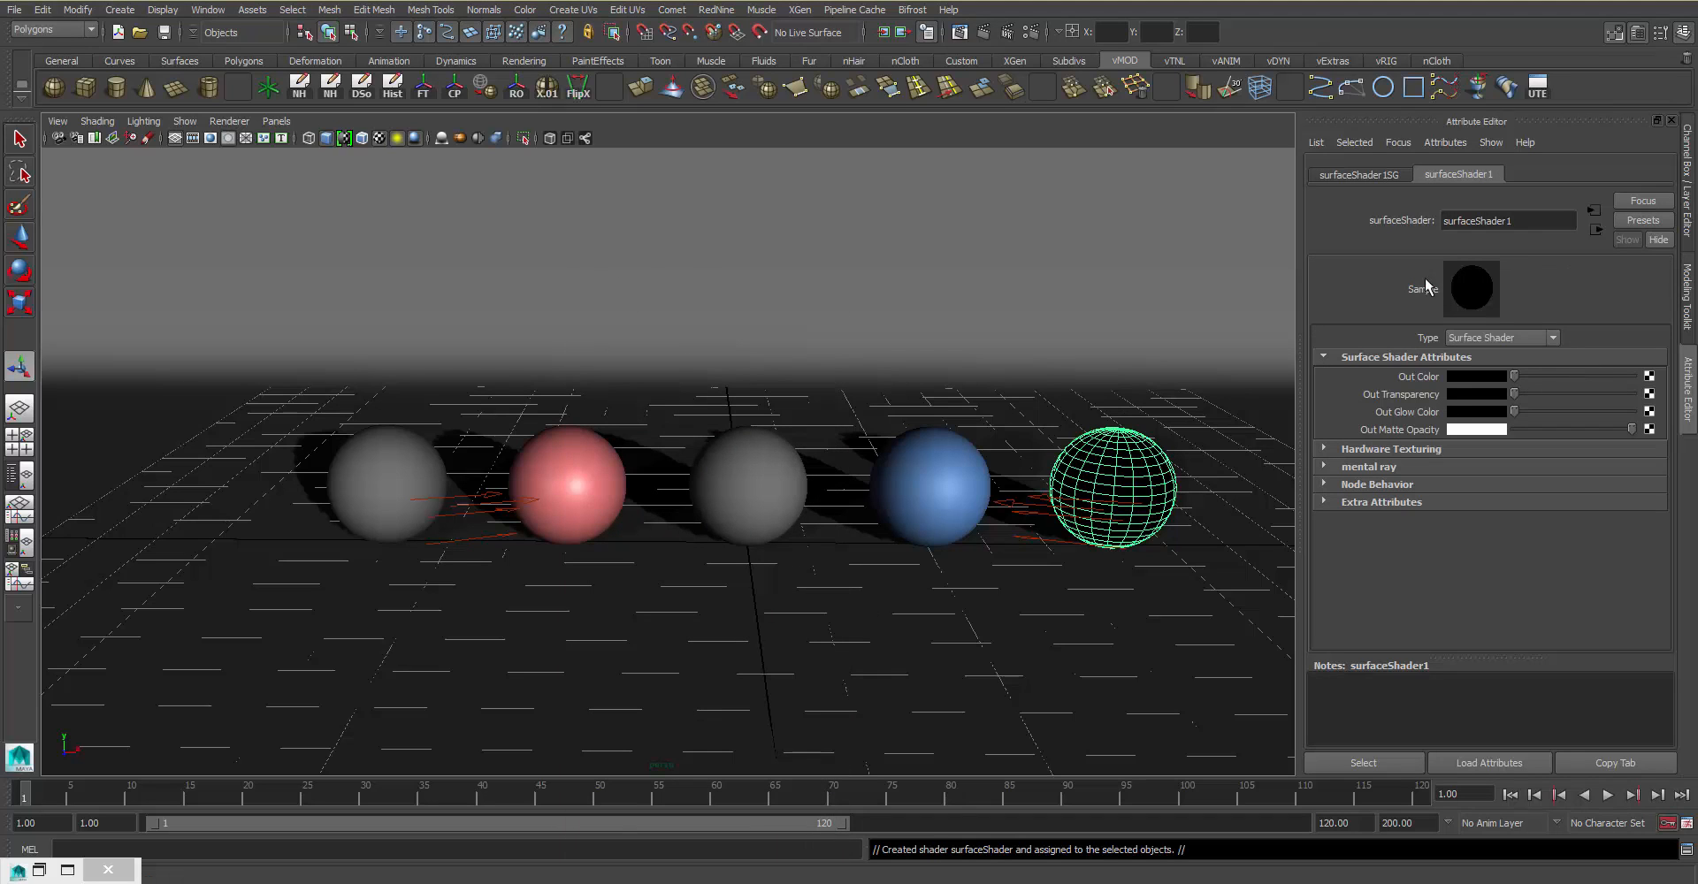
Step: Reopen the rightmost sphere's surface shader attributes, try a light grey Out Color and undo the change
drag(1550, 225, 1102, 337)
click(1505, 224)
drag(1182, 370, 1251, 539)
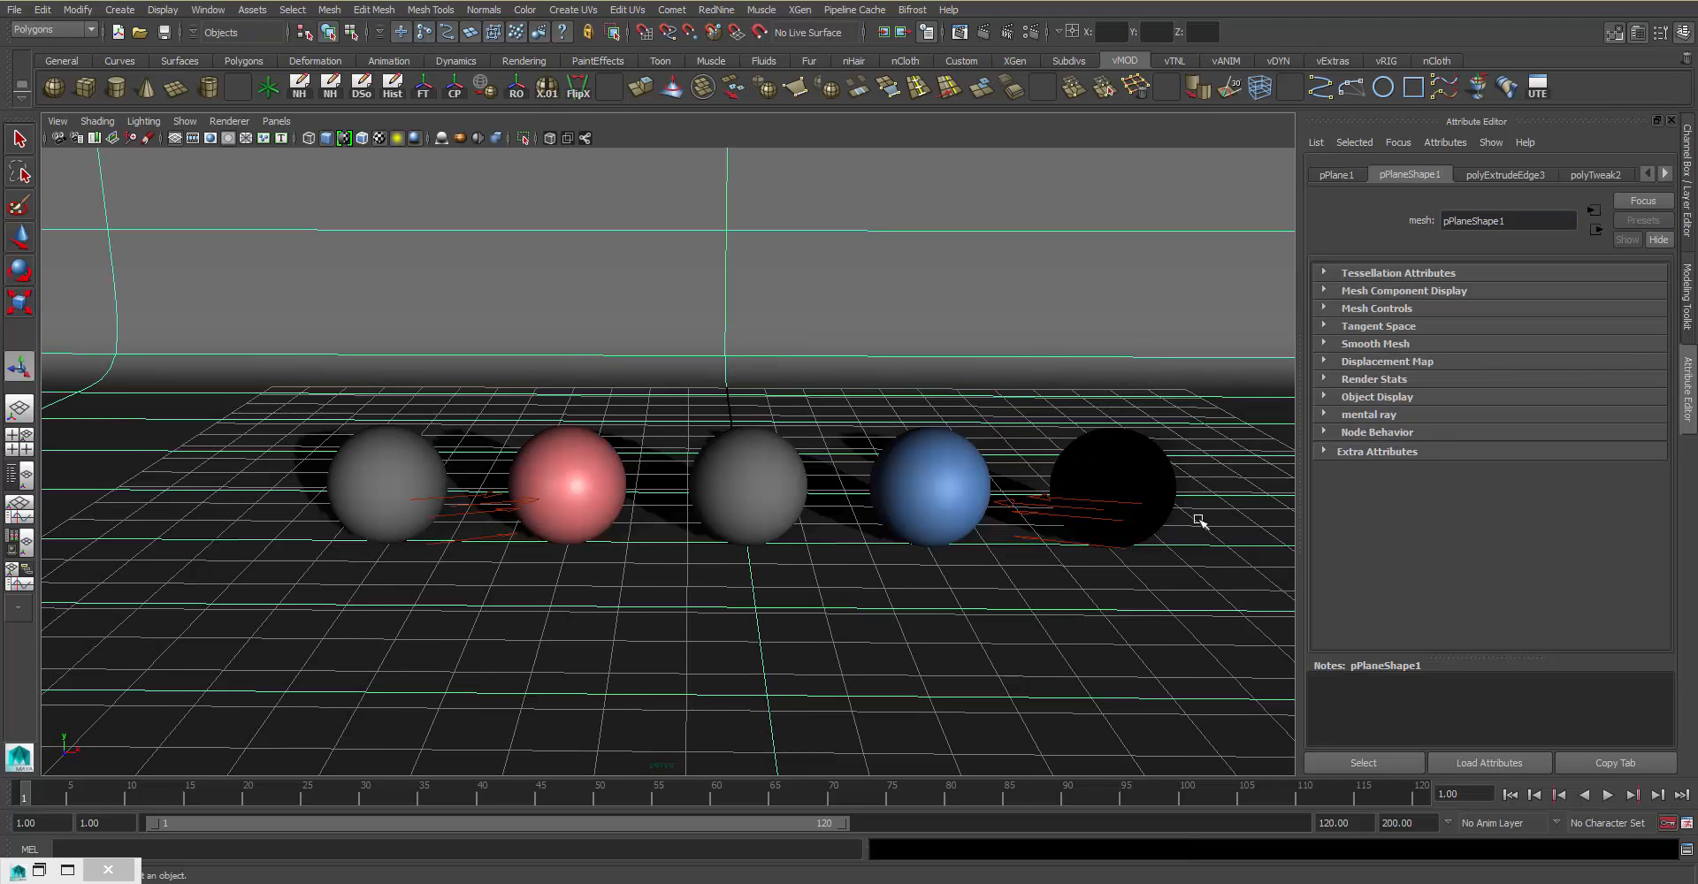
click(1159, 454)
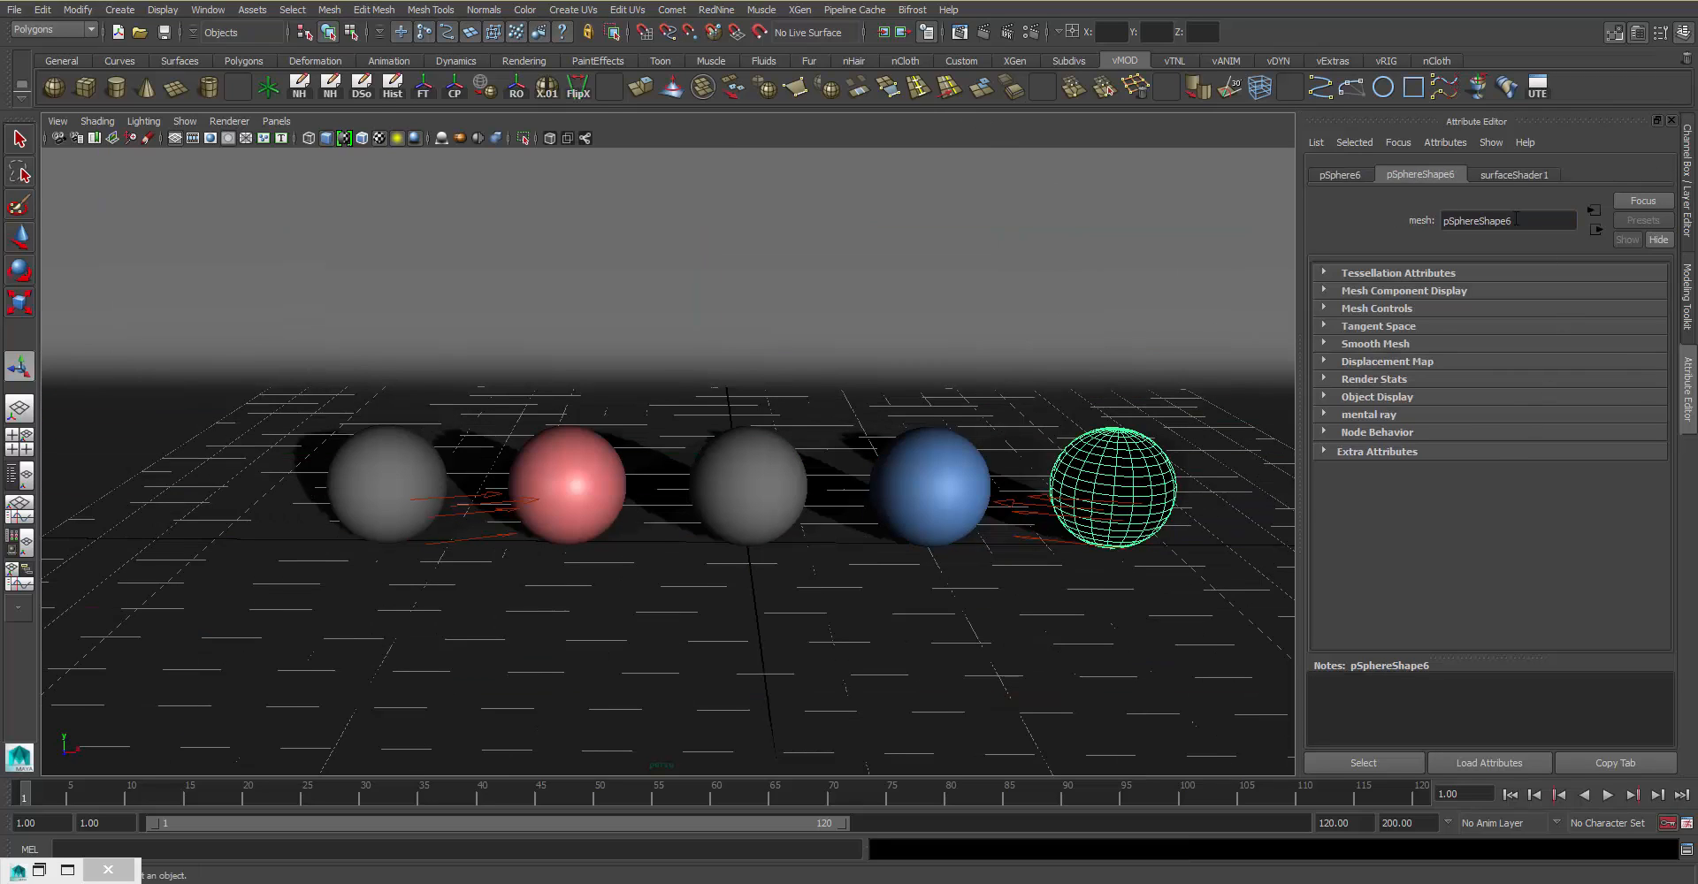
click(1514, 175)
key(ctrl+z)
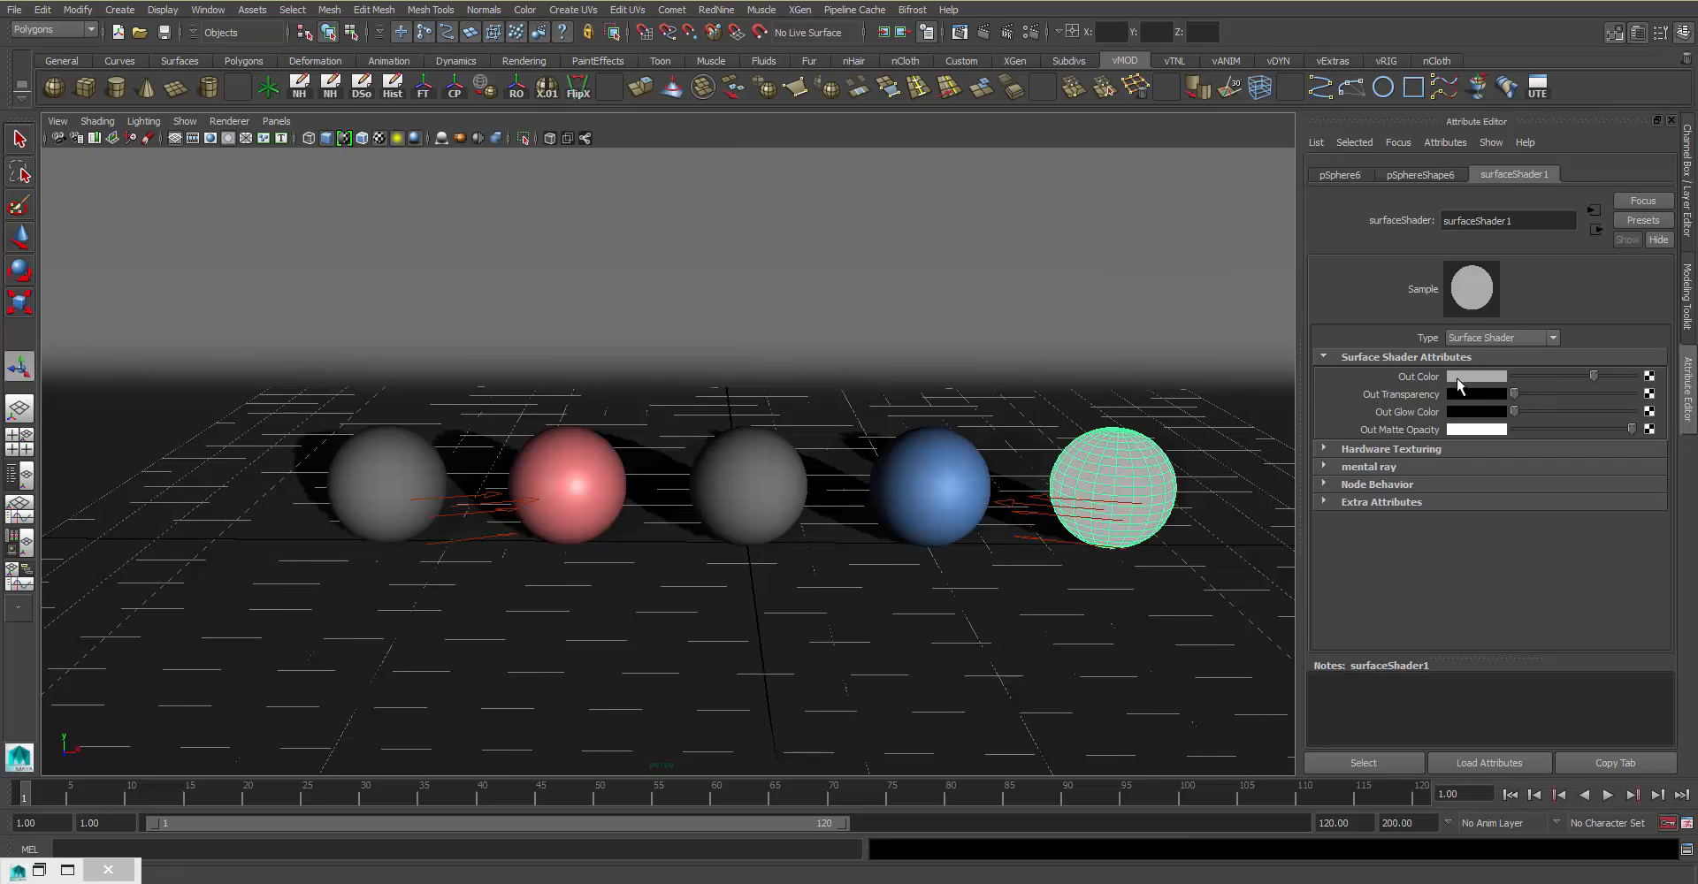
key(ctrl+z)
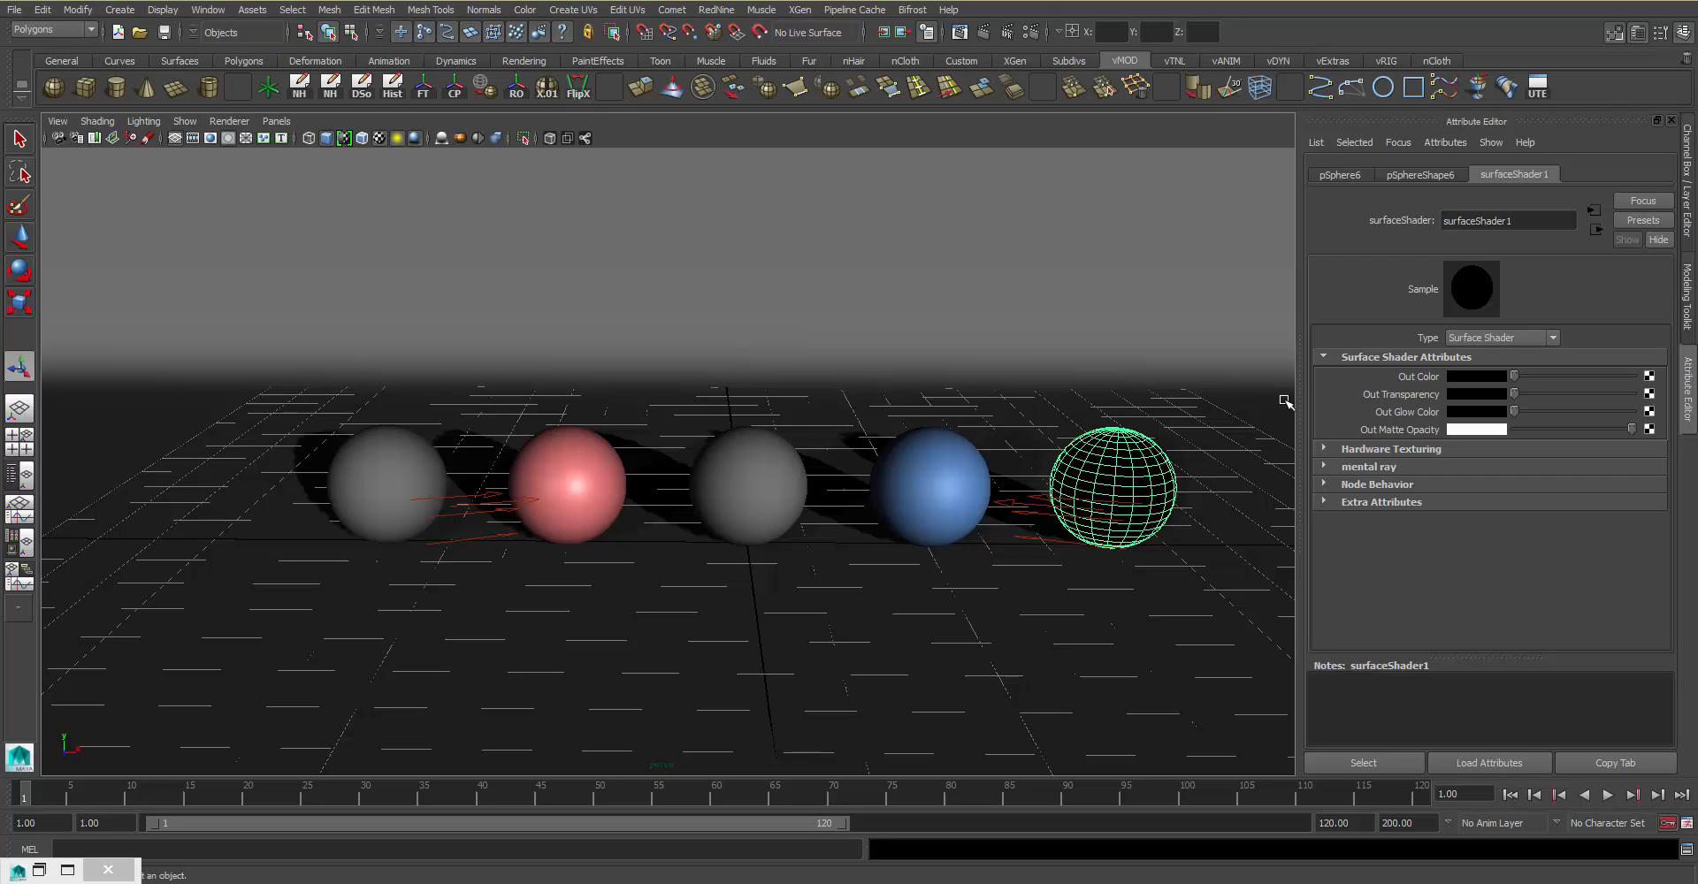
Step: Assign a new mental ray mia_material_x material to the leftmost sphere
click(392, 460)
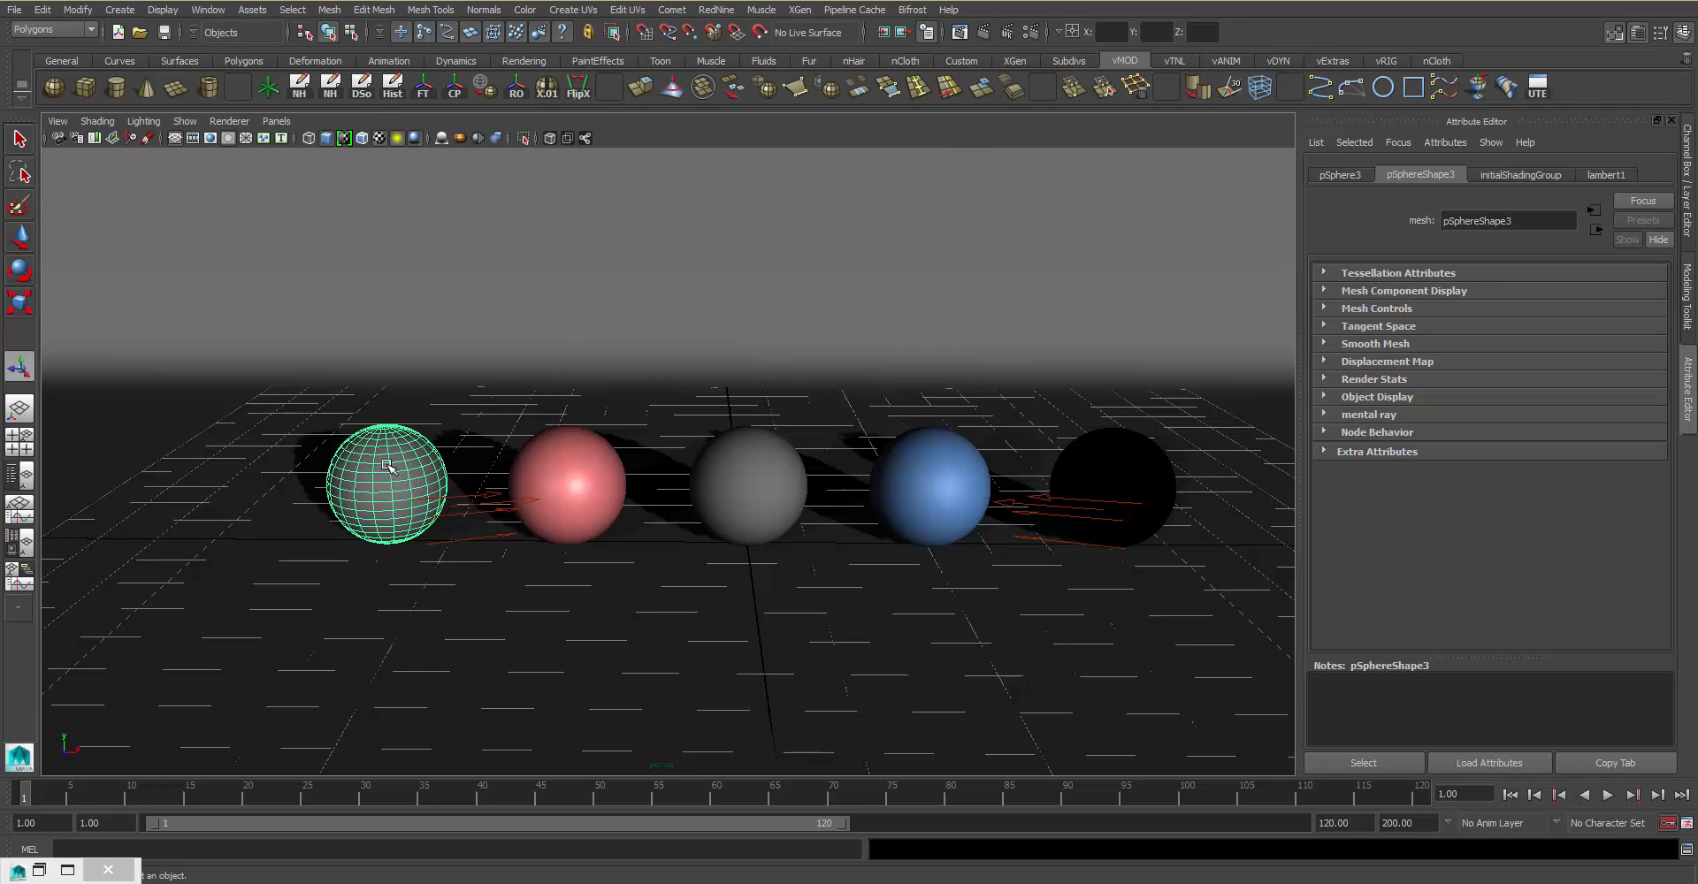
right_drag(387, 471, 395, 803)
right_drag(531, 444, 579, 422)
right_drag(400, 467, 655, 592)
right_drag(383, 478, 394, 834)
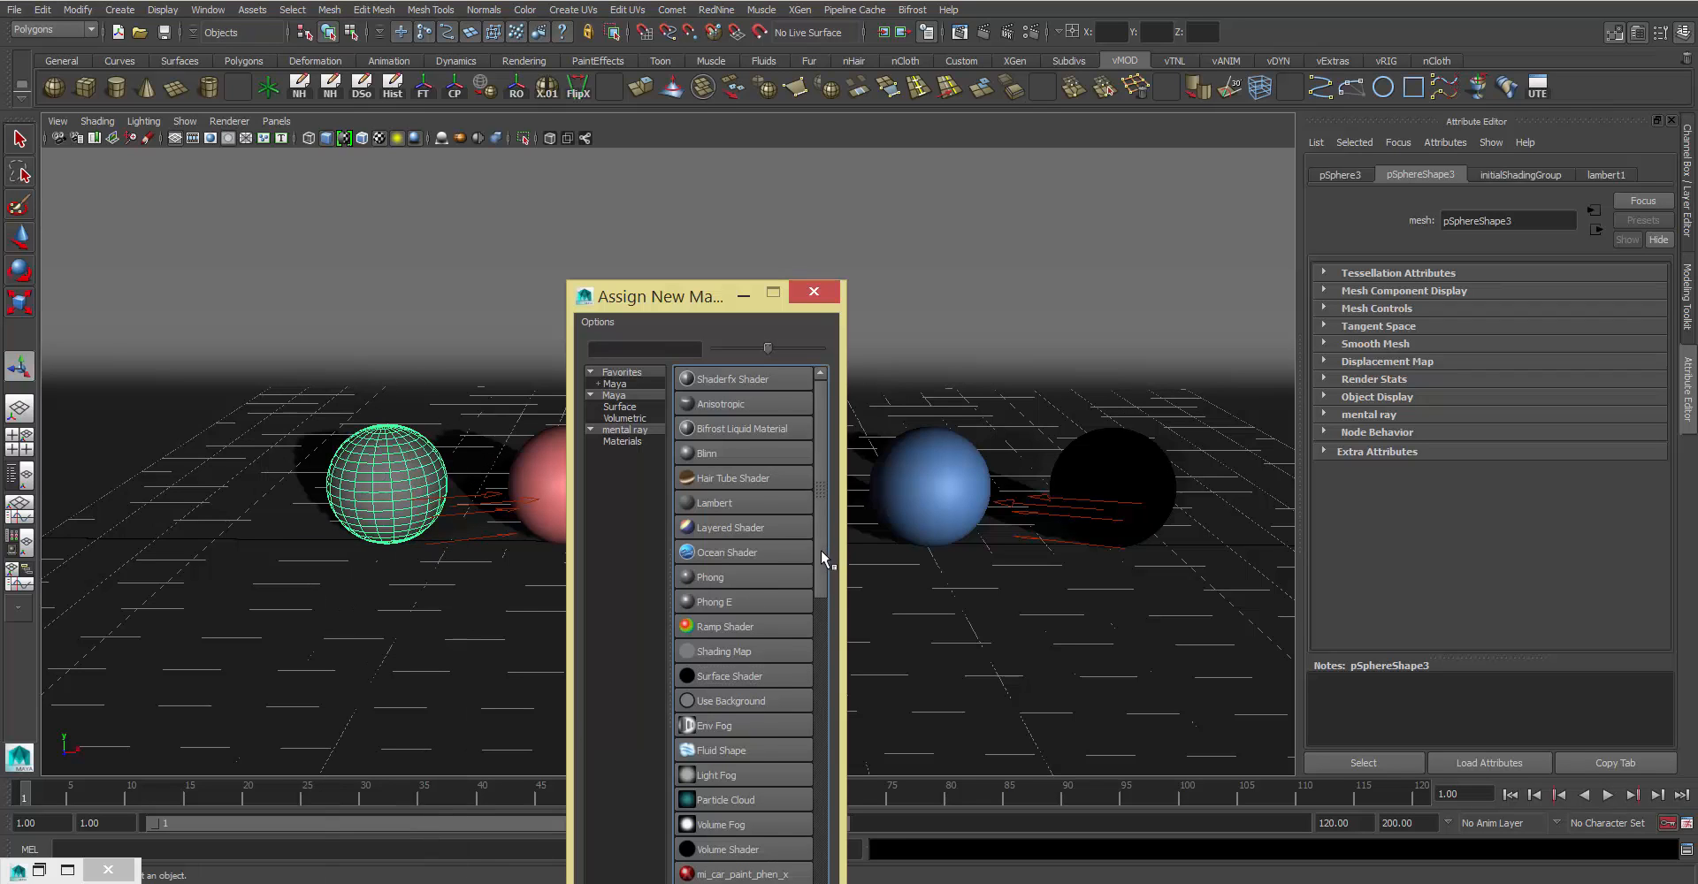
scroll(805, 611, down, 4)
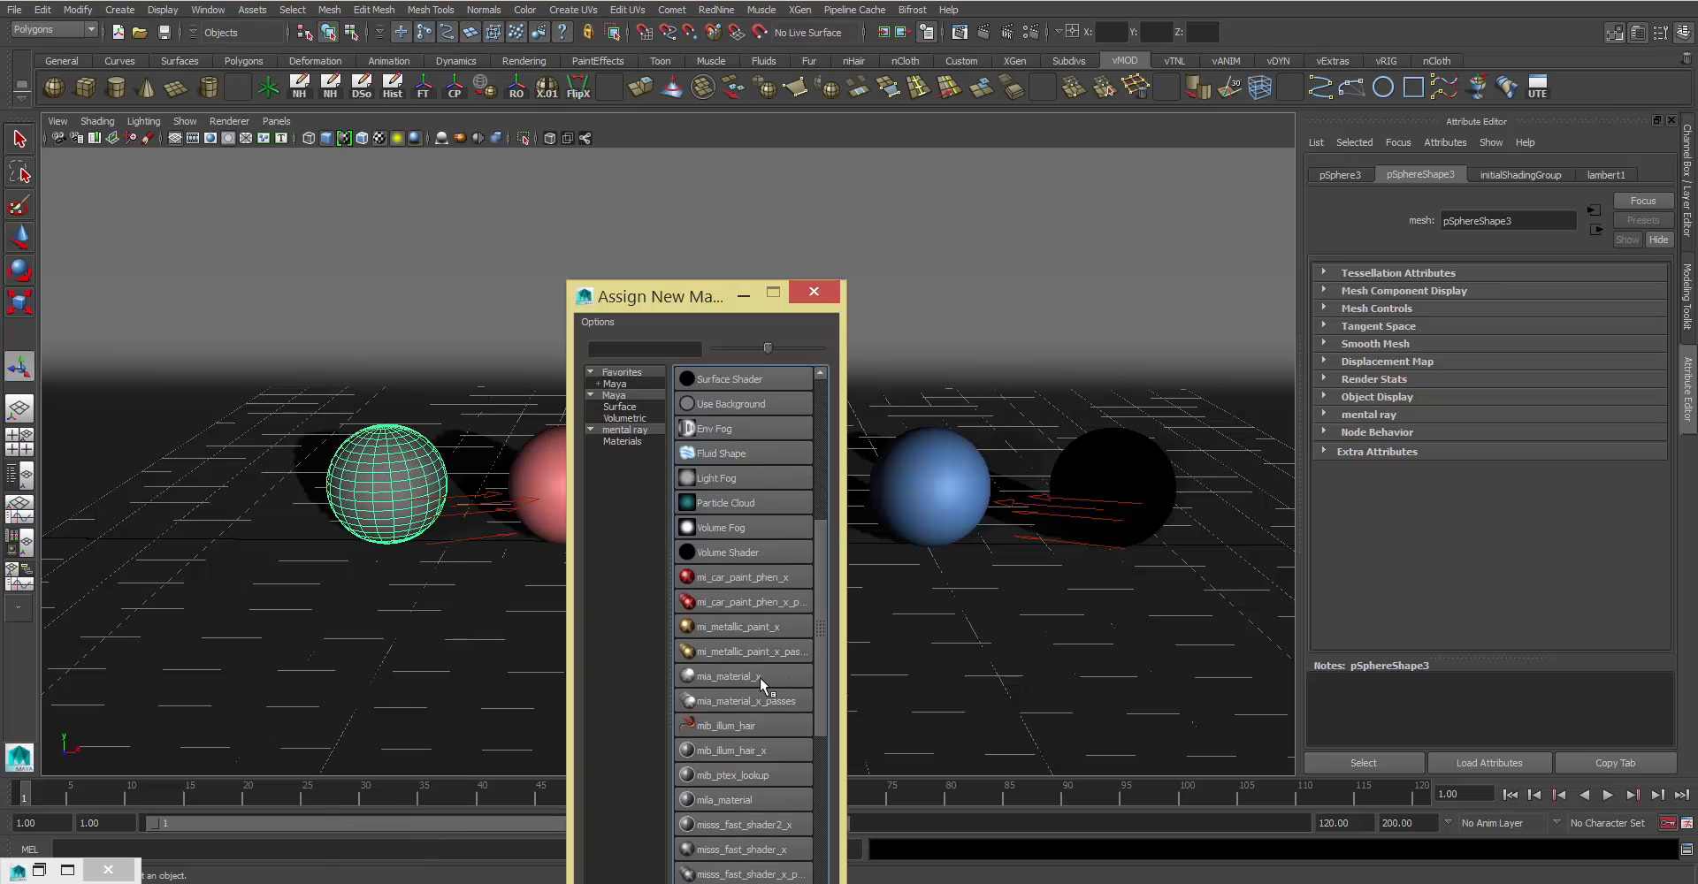
click(760, 677)
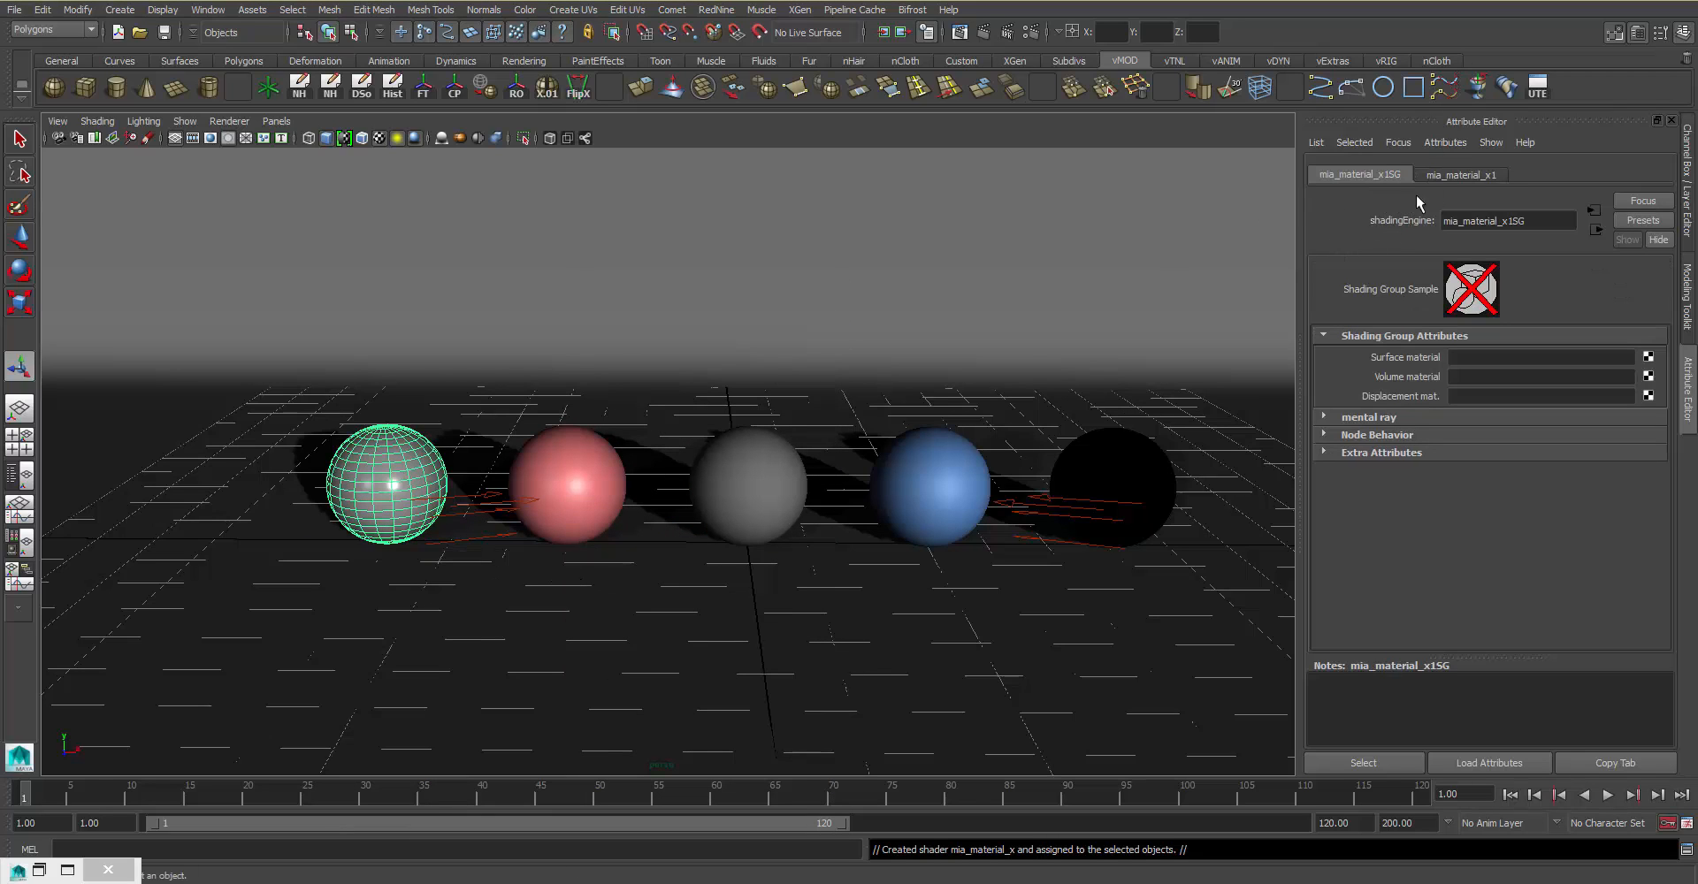
Step: Replace the leftmost sphere's mia_material_x1 settings with the Chrome preset
click(1470, 175)
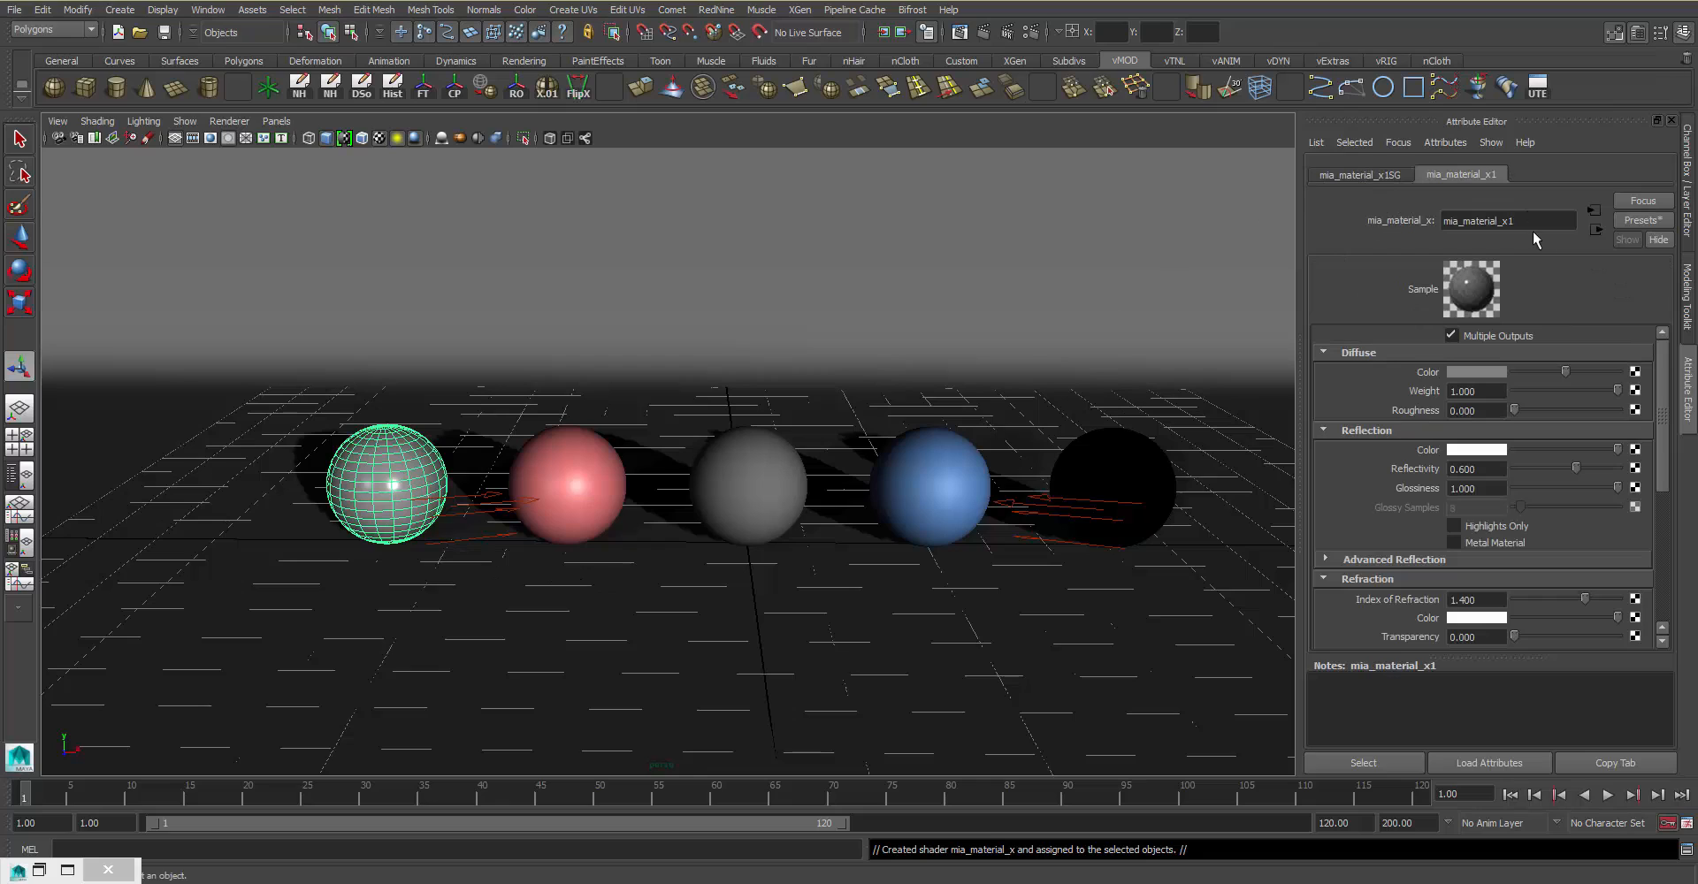
click(1641, 222)
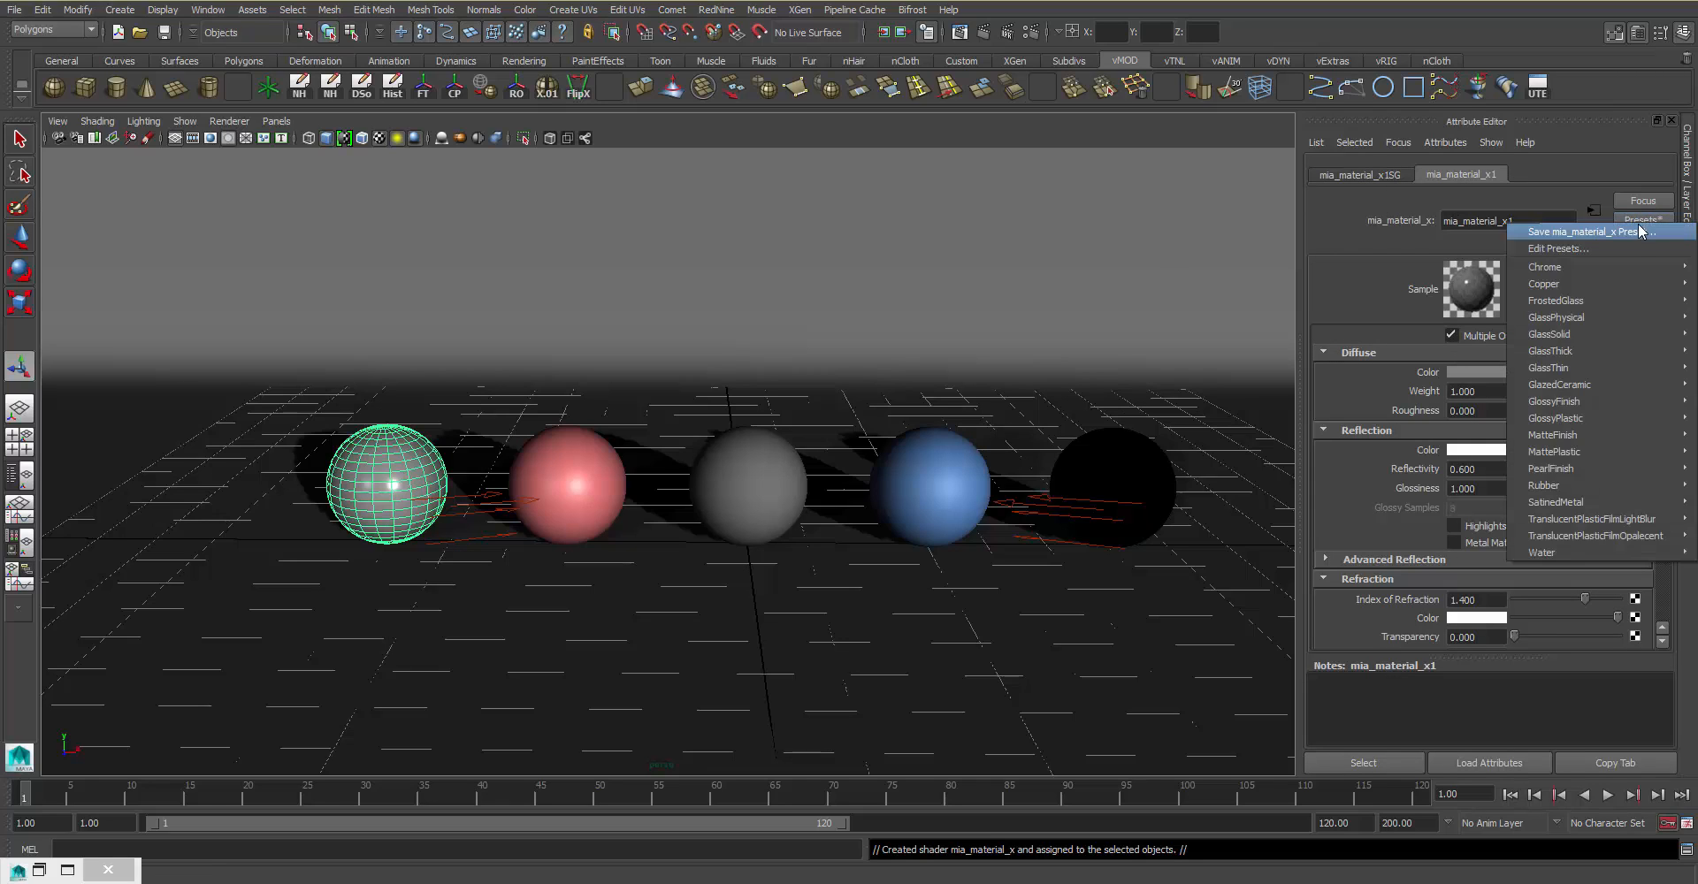
mouse_move(1572, 306)
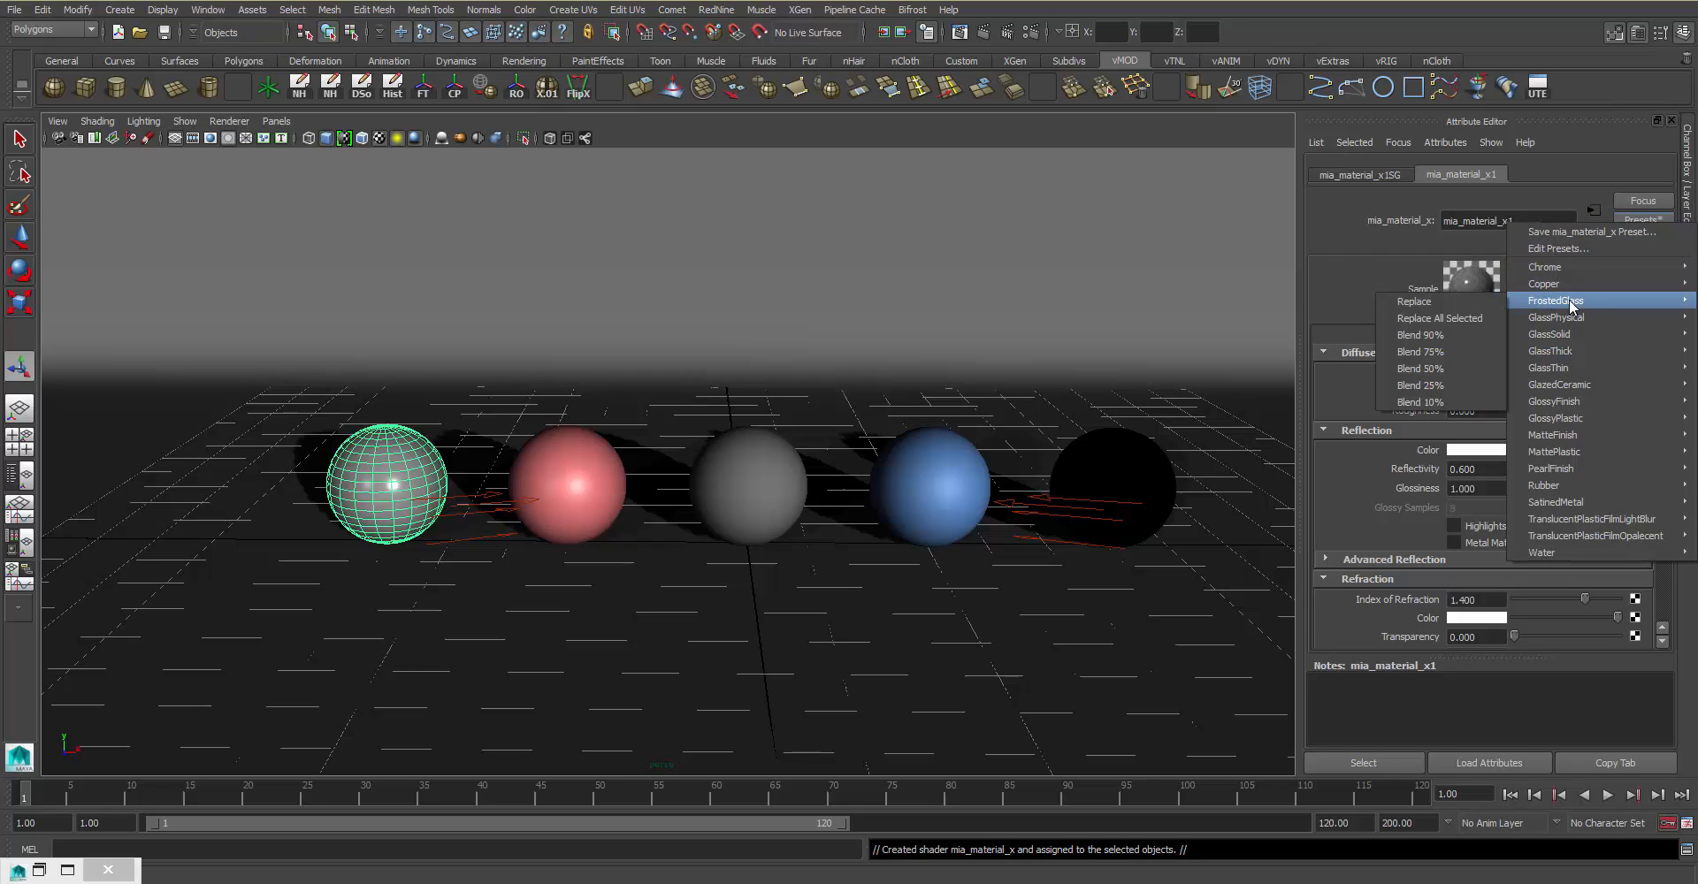
mouse_move(1570, 391)
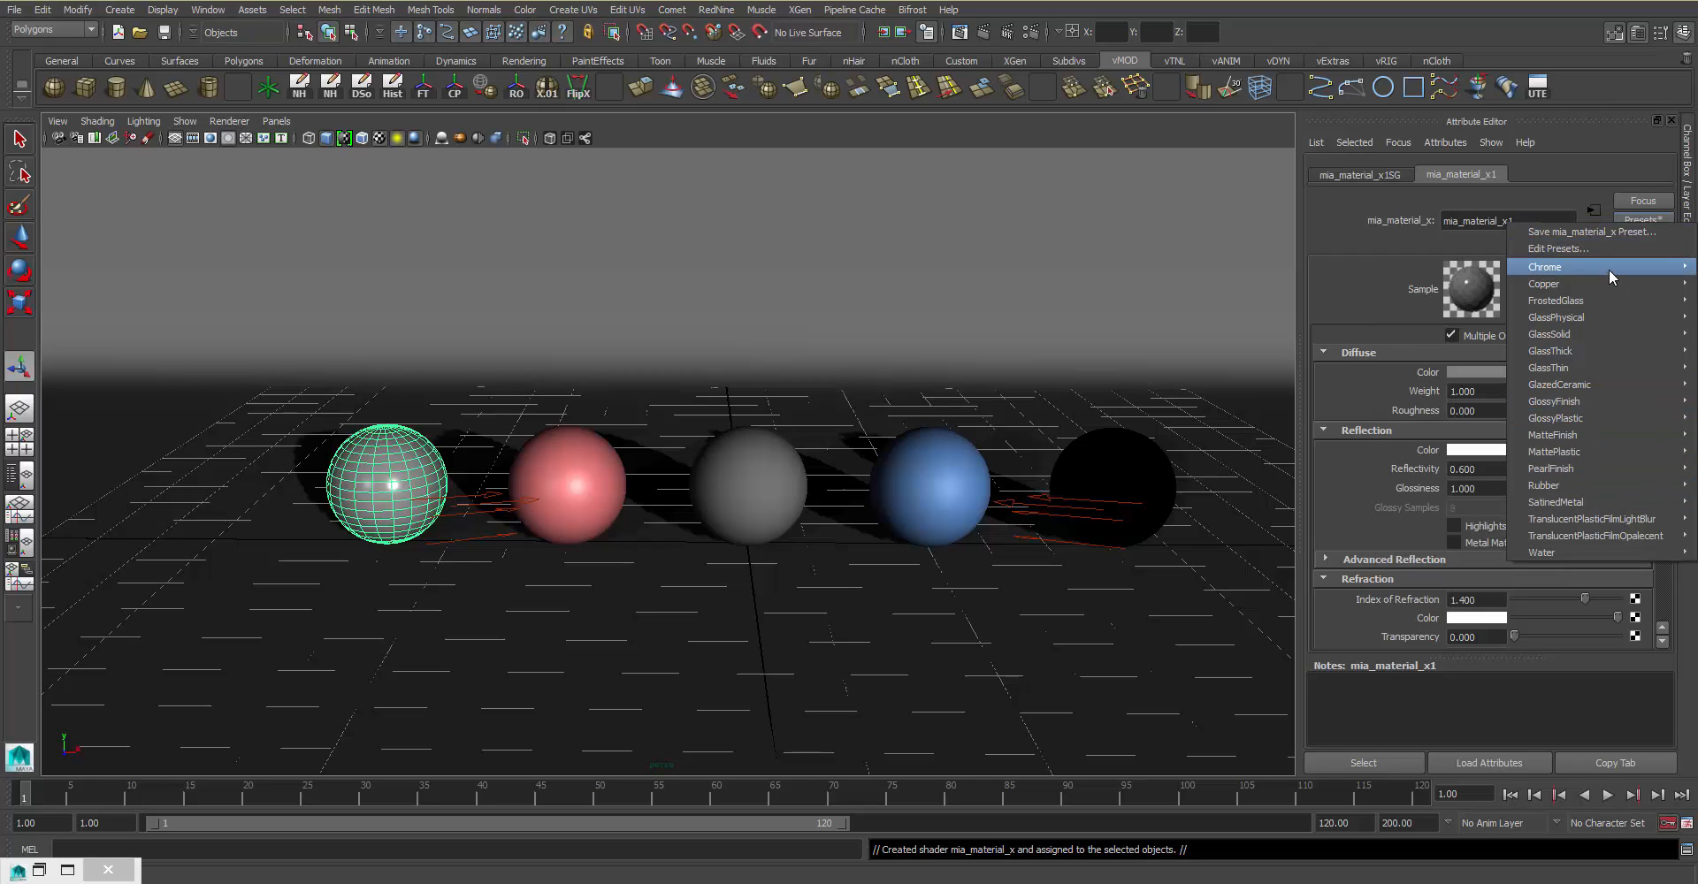
mouse_move(1555, 266)
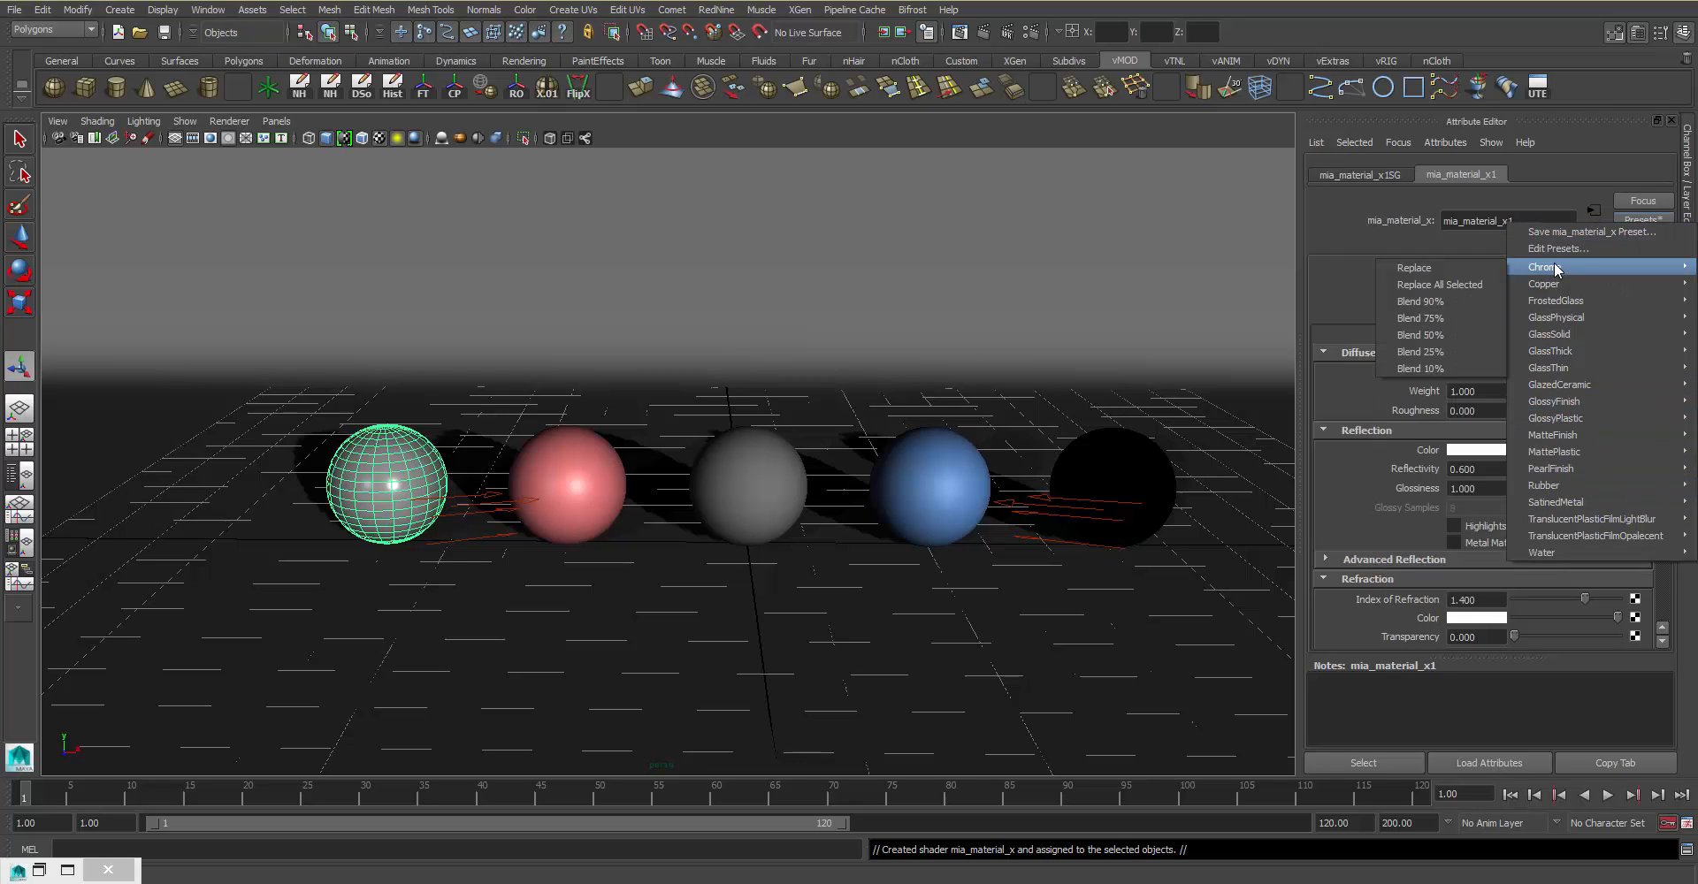
click(1451, 268)
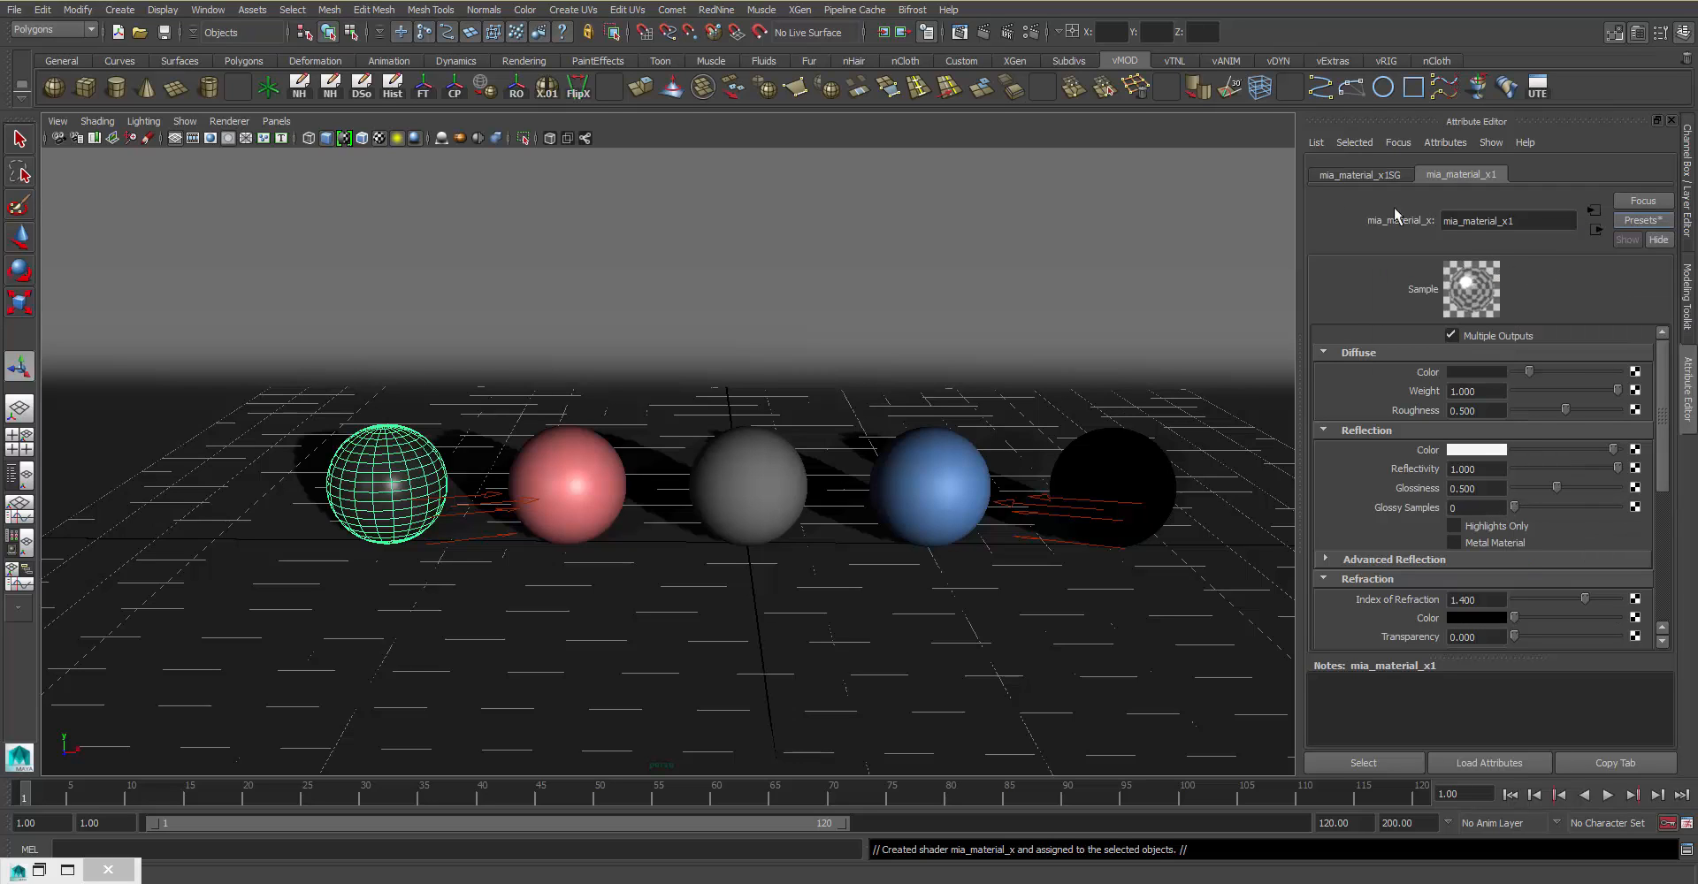
Step: Render the region around the two leftmost spheres with mental ray to check the chrome, minimize the Render View and deselect the sphere
click(959, 32)
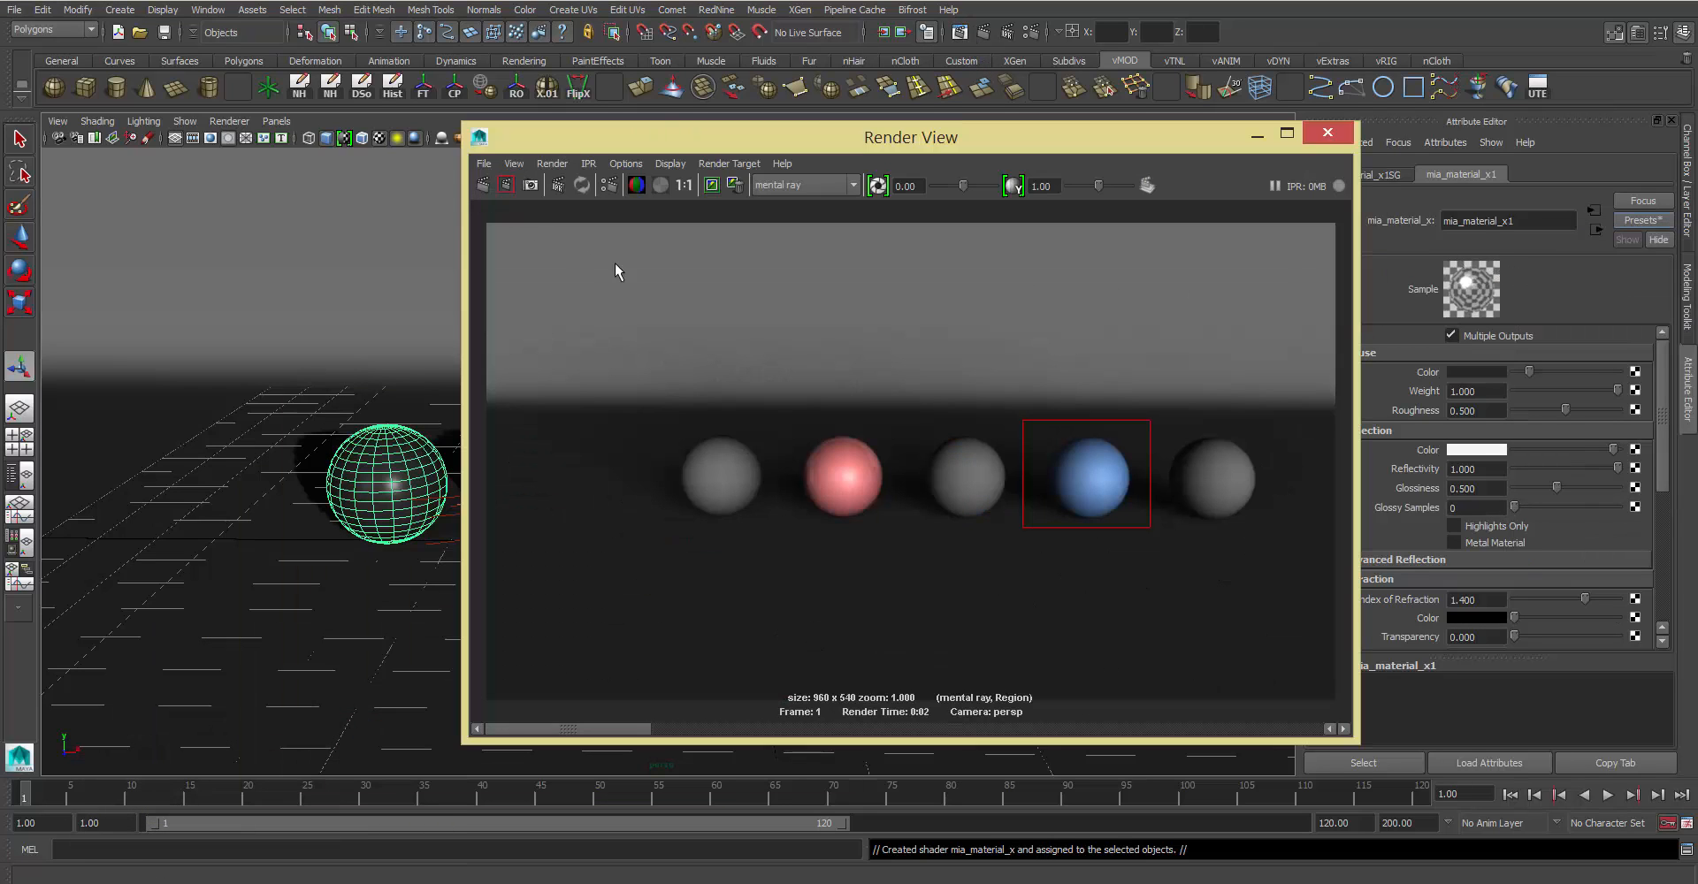
drag(627, 387, 919, 559)
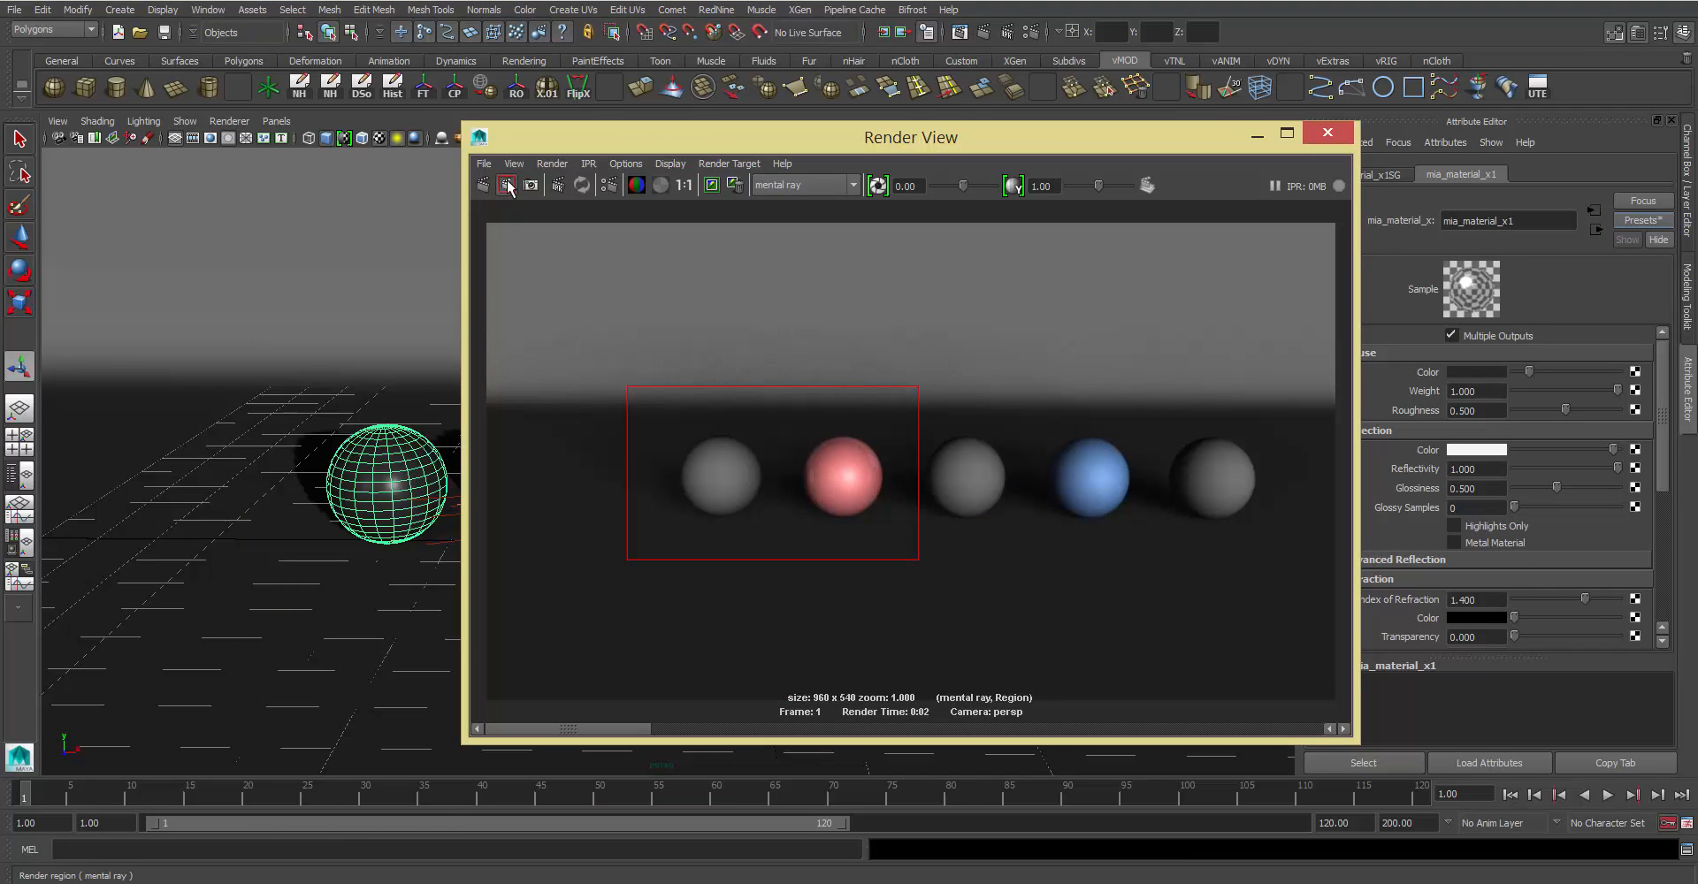
click(507, 186)
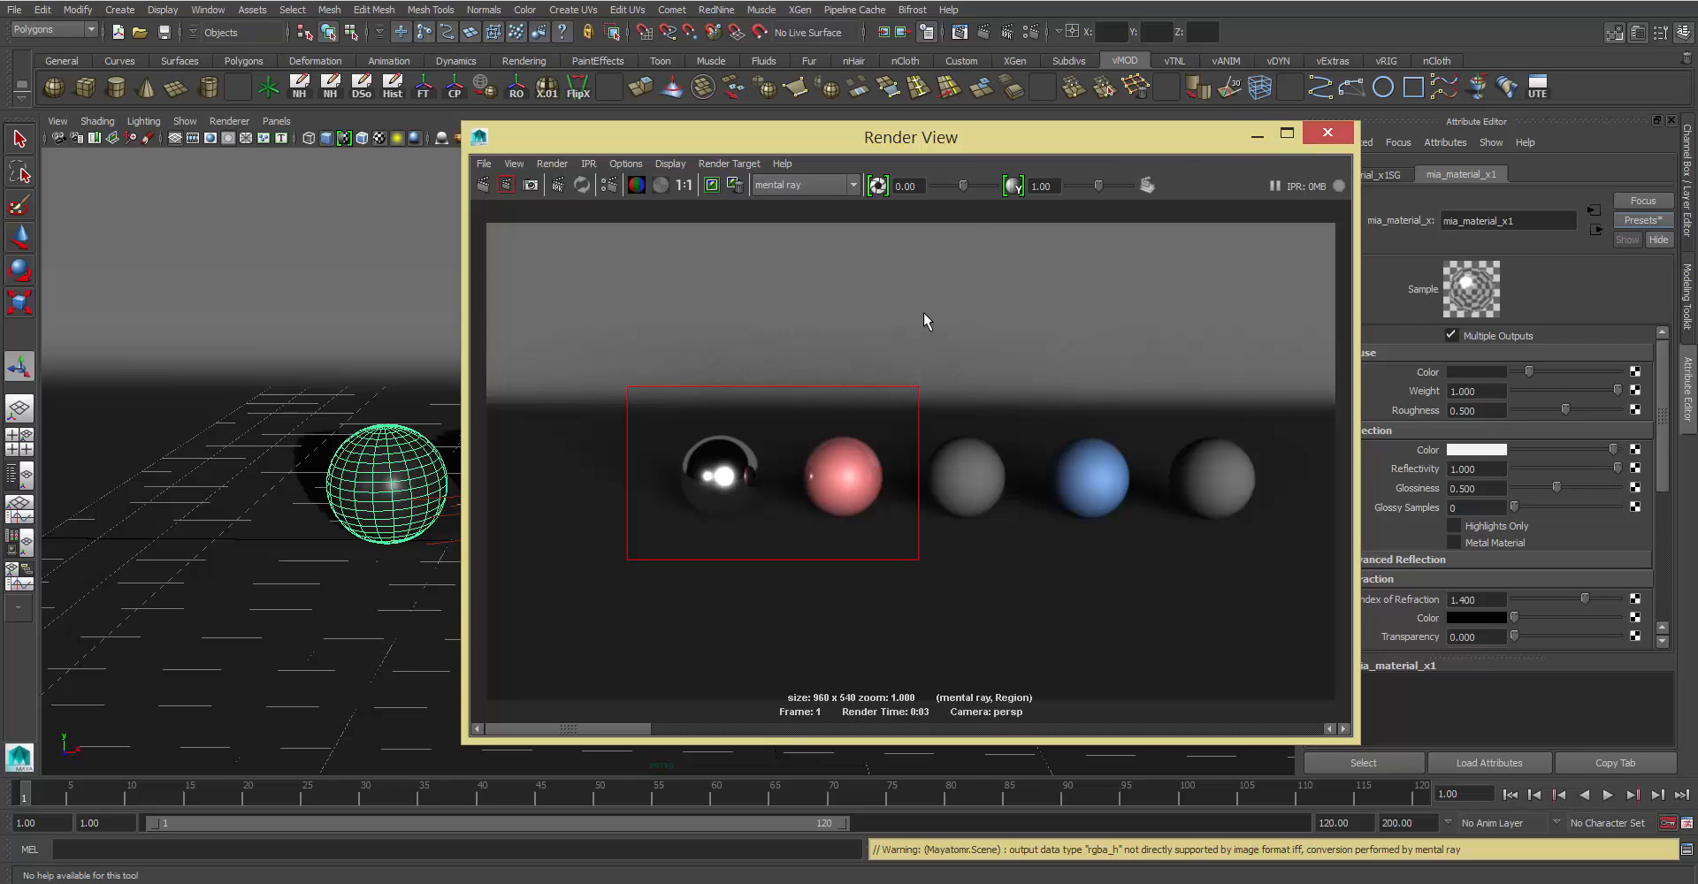
click(1263, 133)
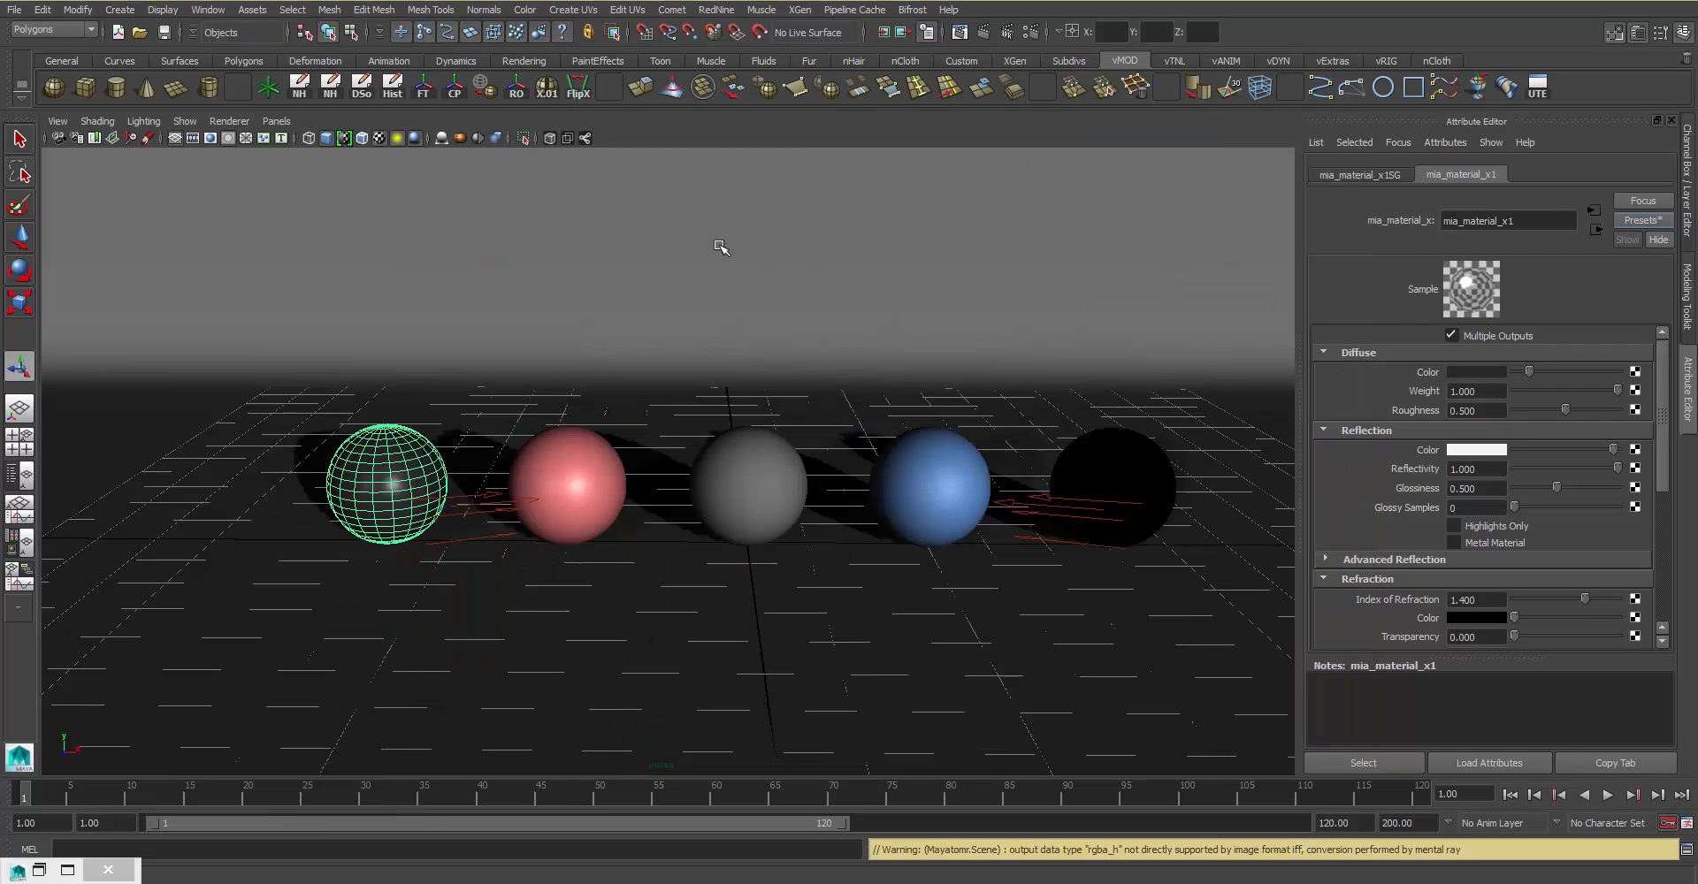
click(504, 409)
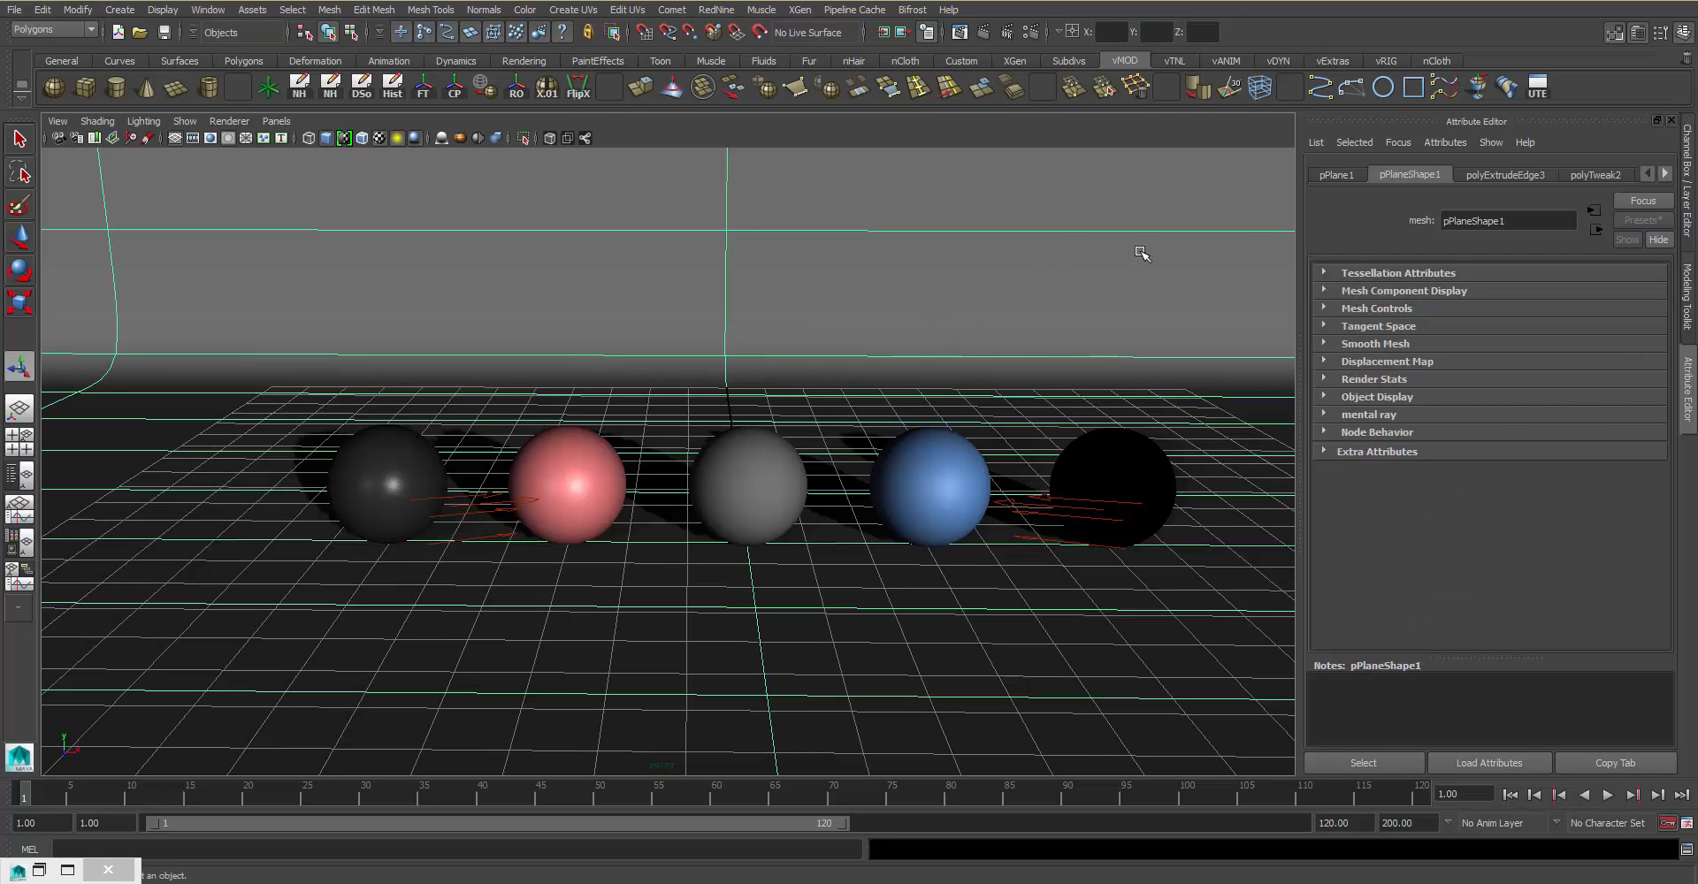
Step: Delete the backdrop plane's construction history, look over the last region render again and minimize the Render View
click(391, 86)
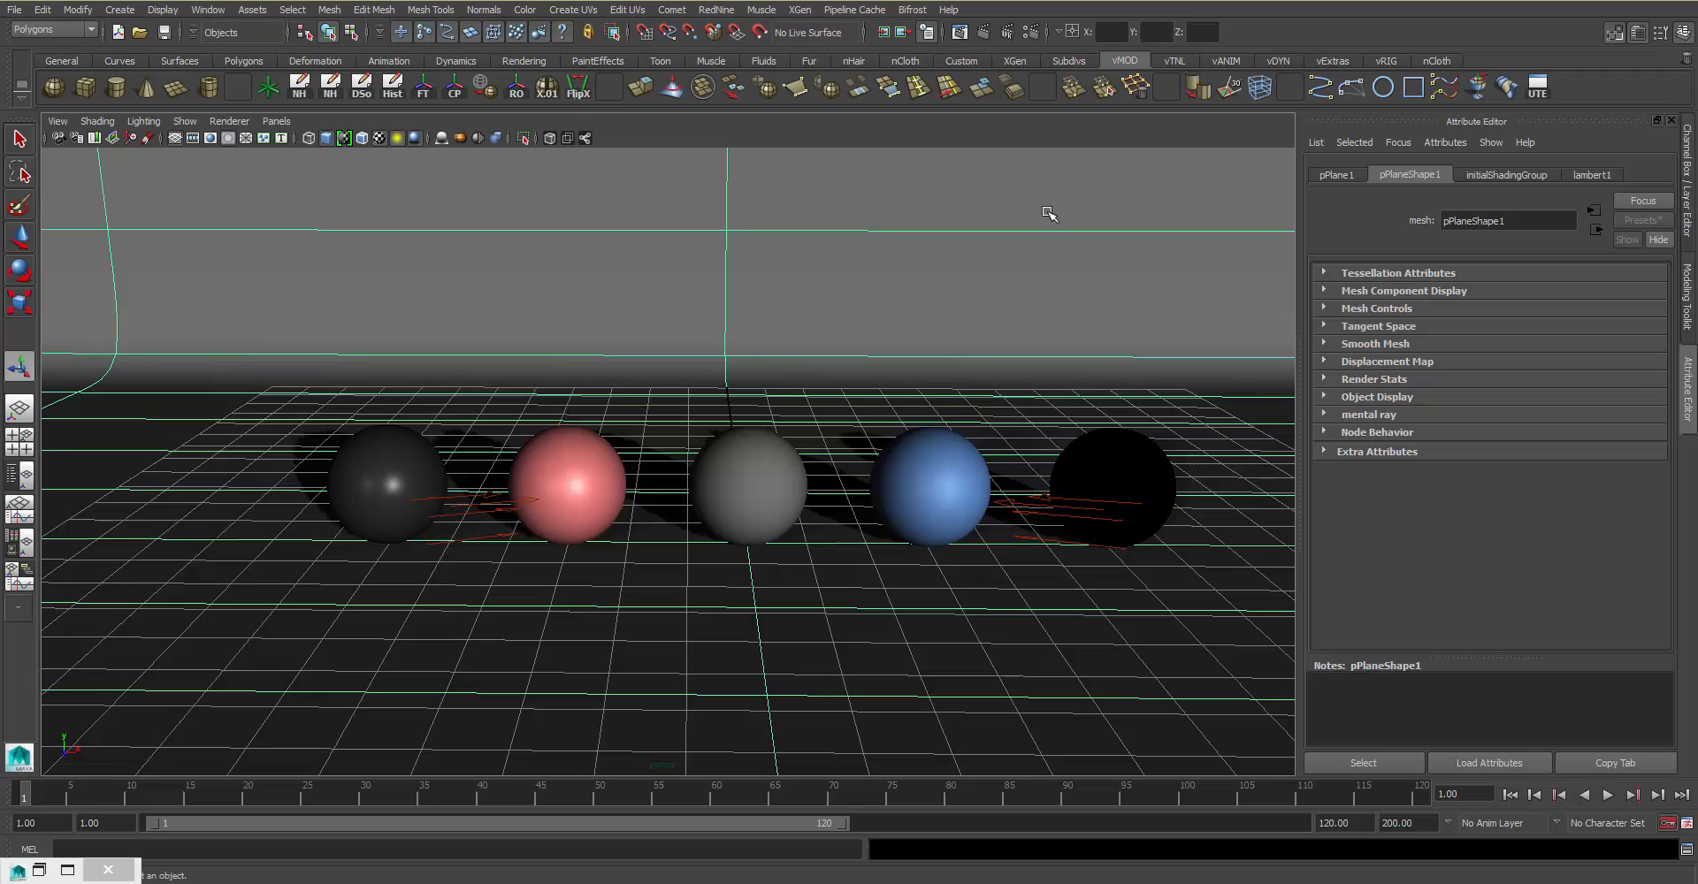
click(39, 870)
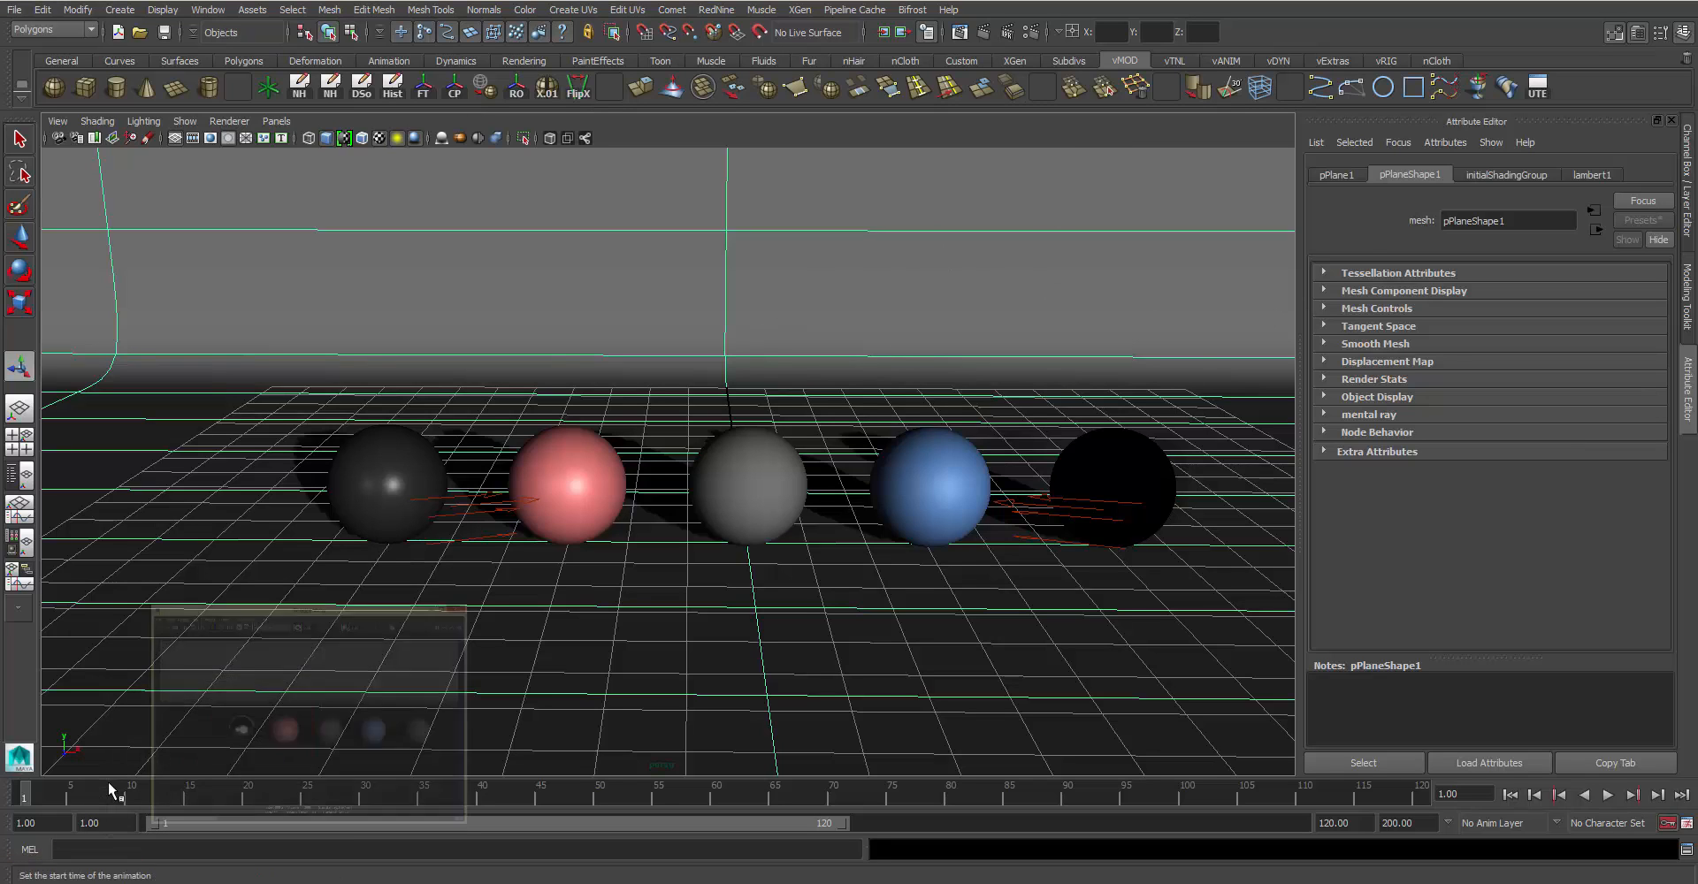
click(1194, 417)
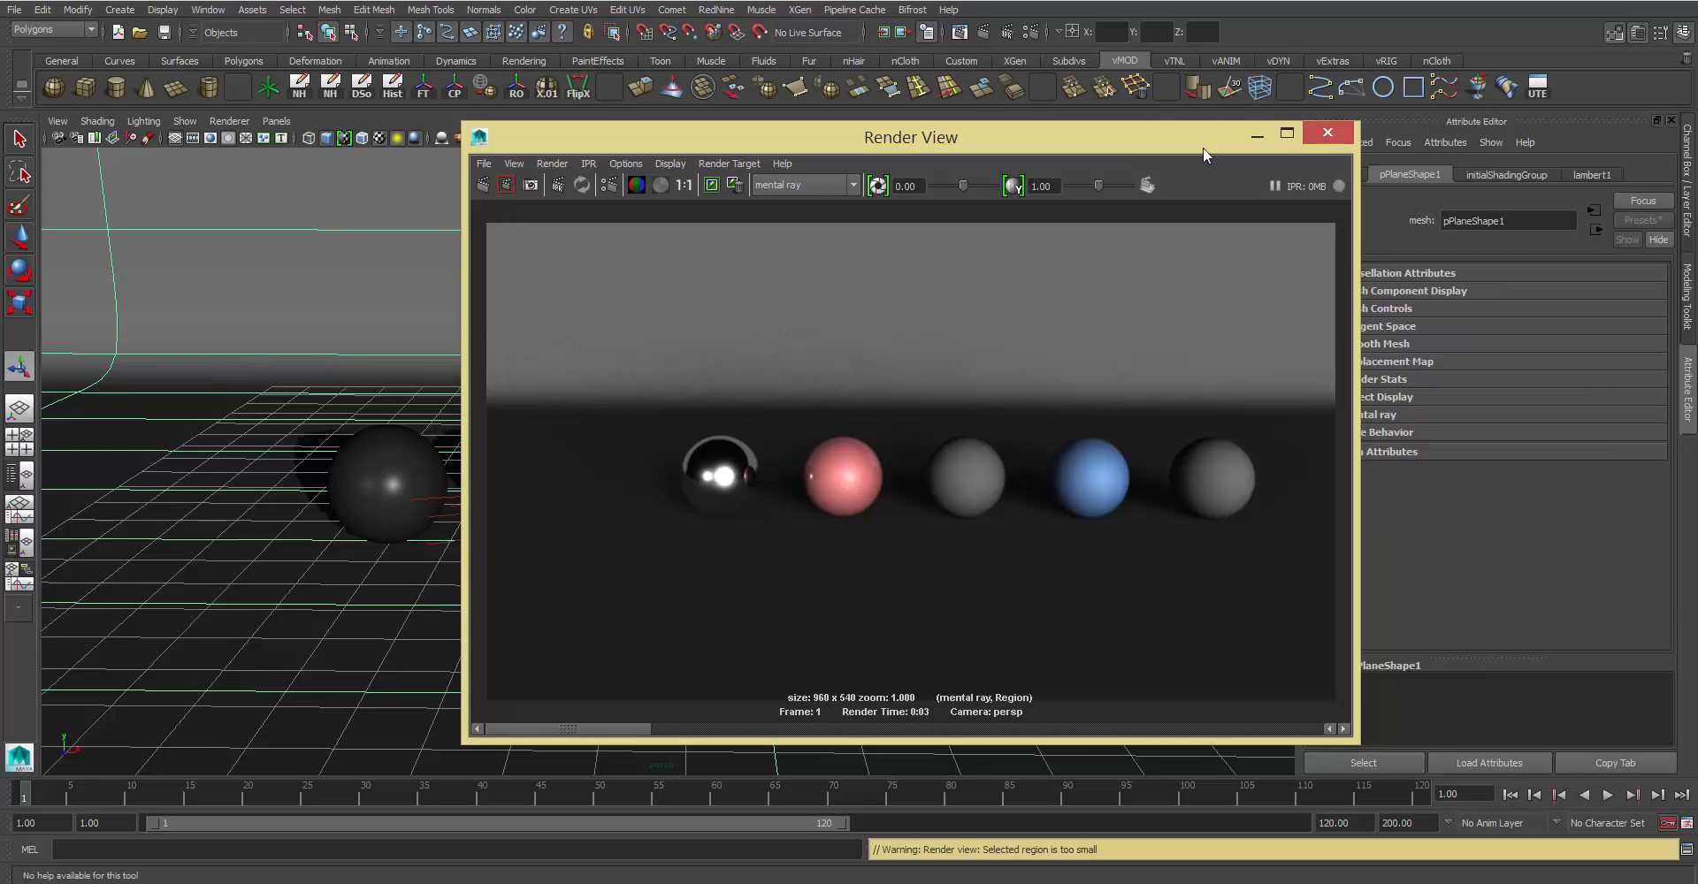
click(1257, 135)
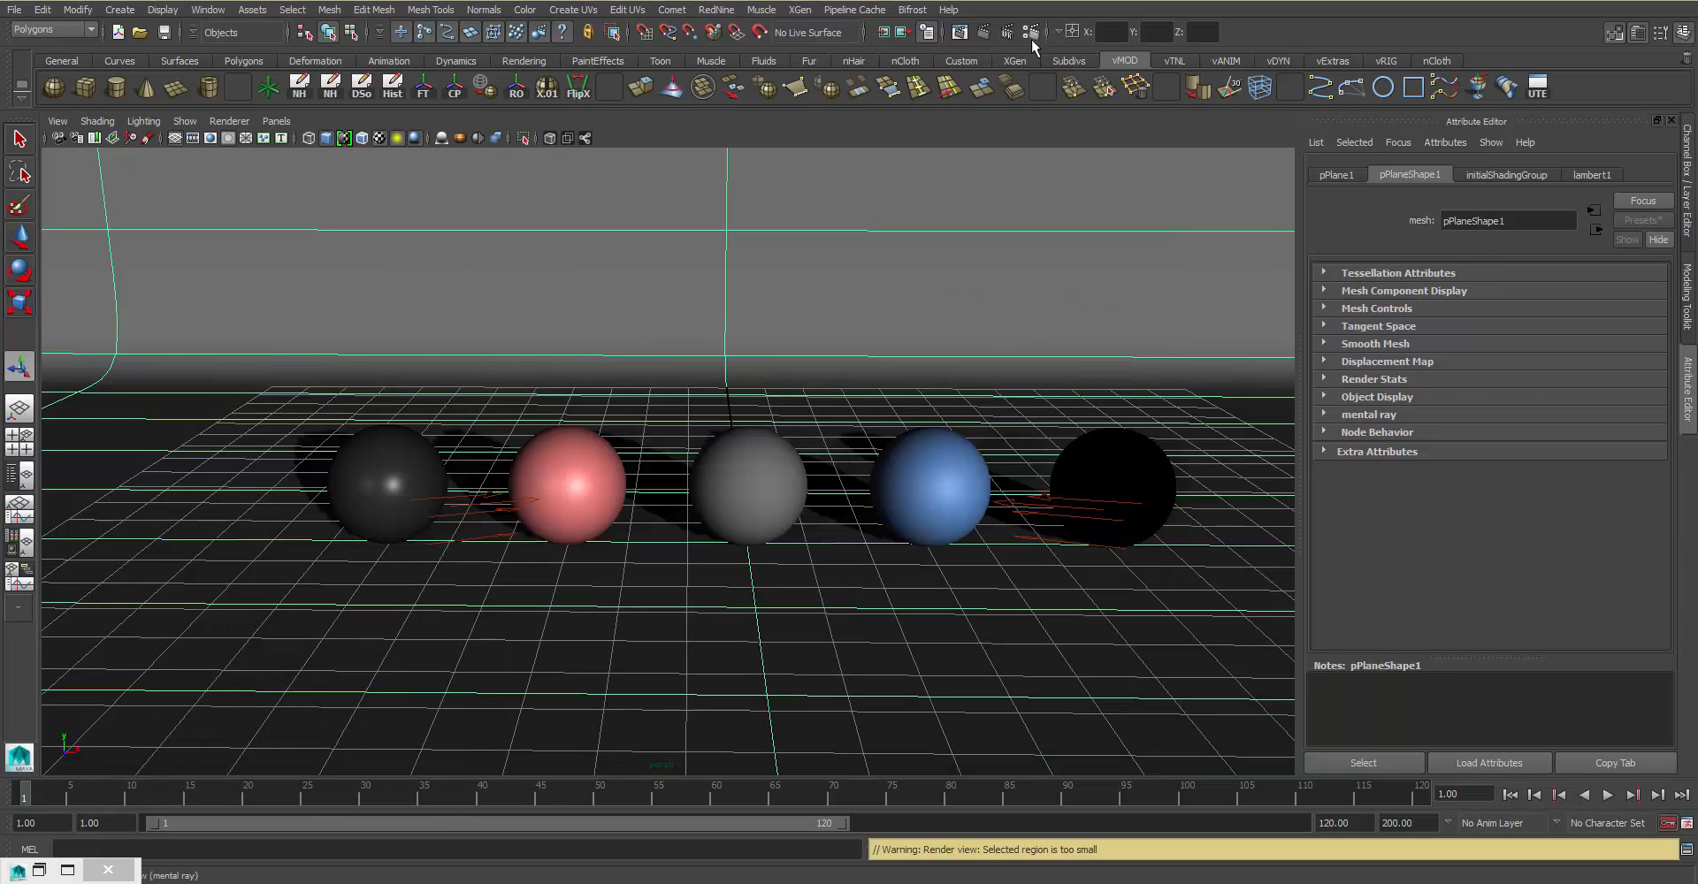
Step: Open the Render Settings and set the output image format to JPEG (jpg)
click(1031, 35)
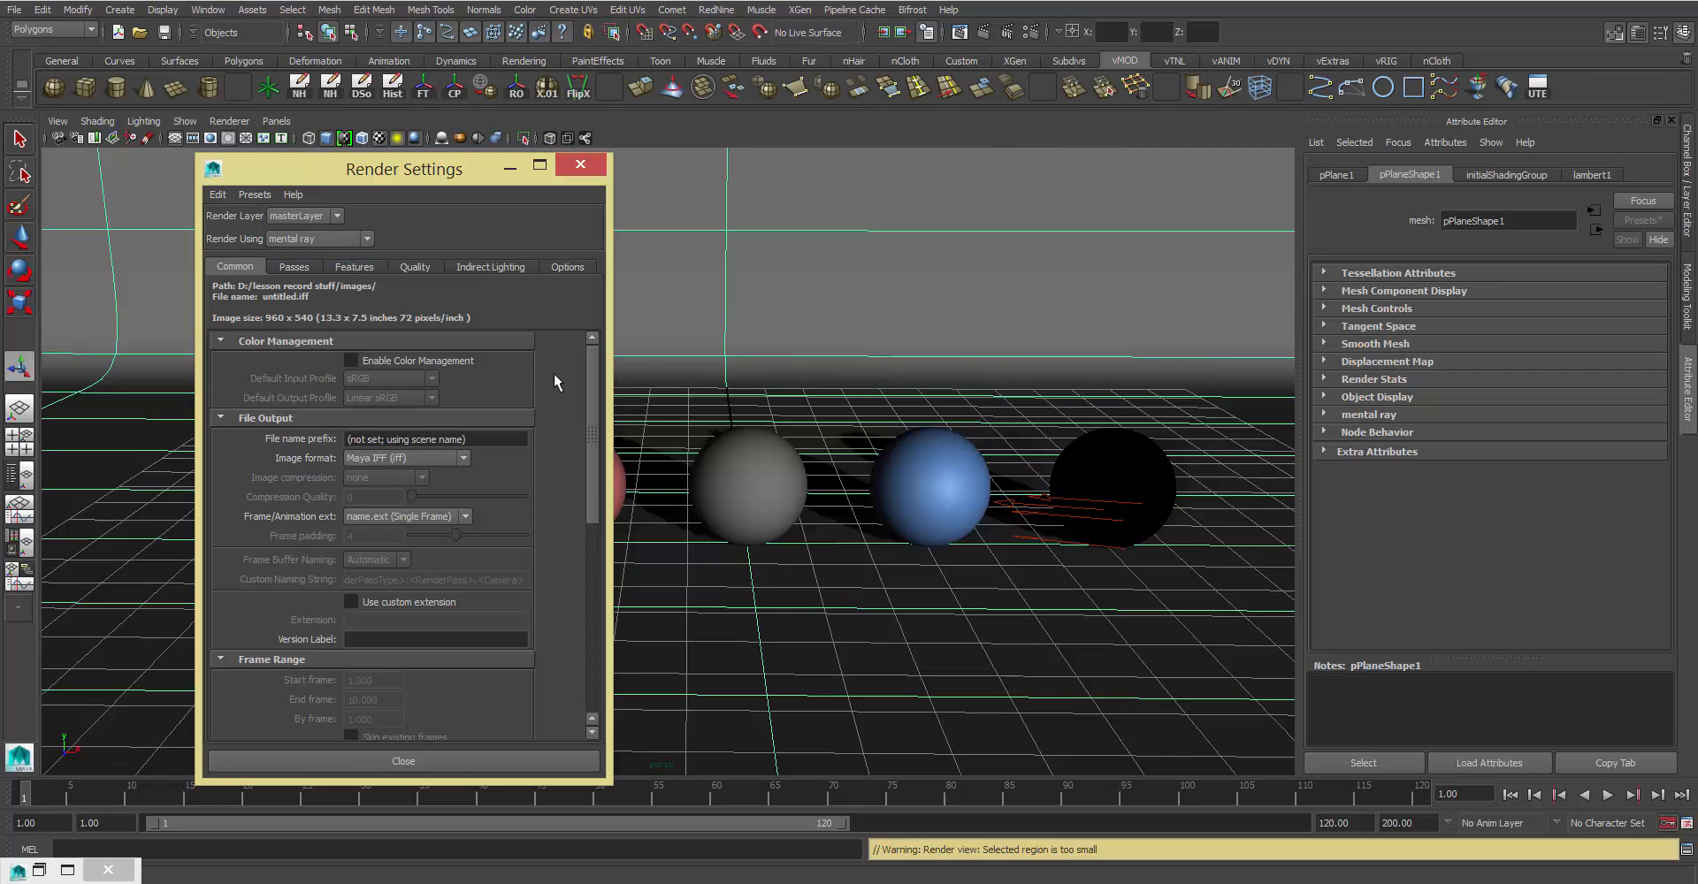
click(403, 457)
click(469, 487)
click(464, 458)
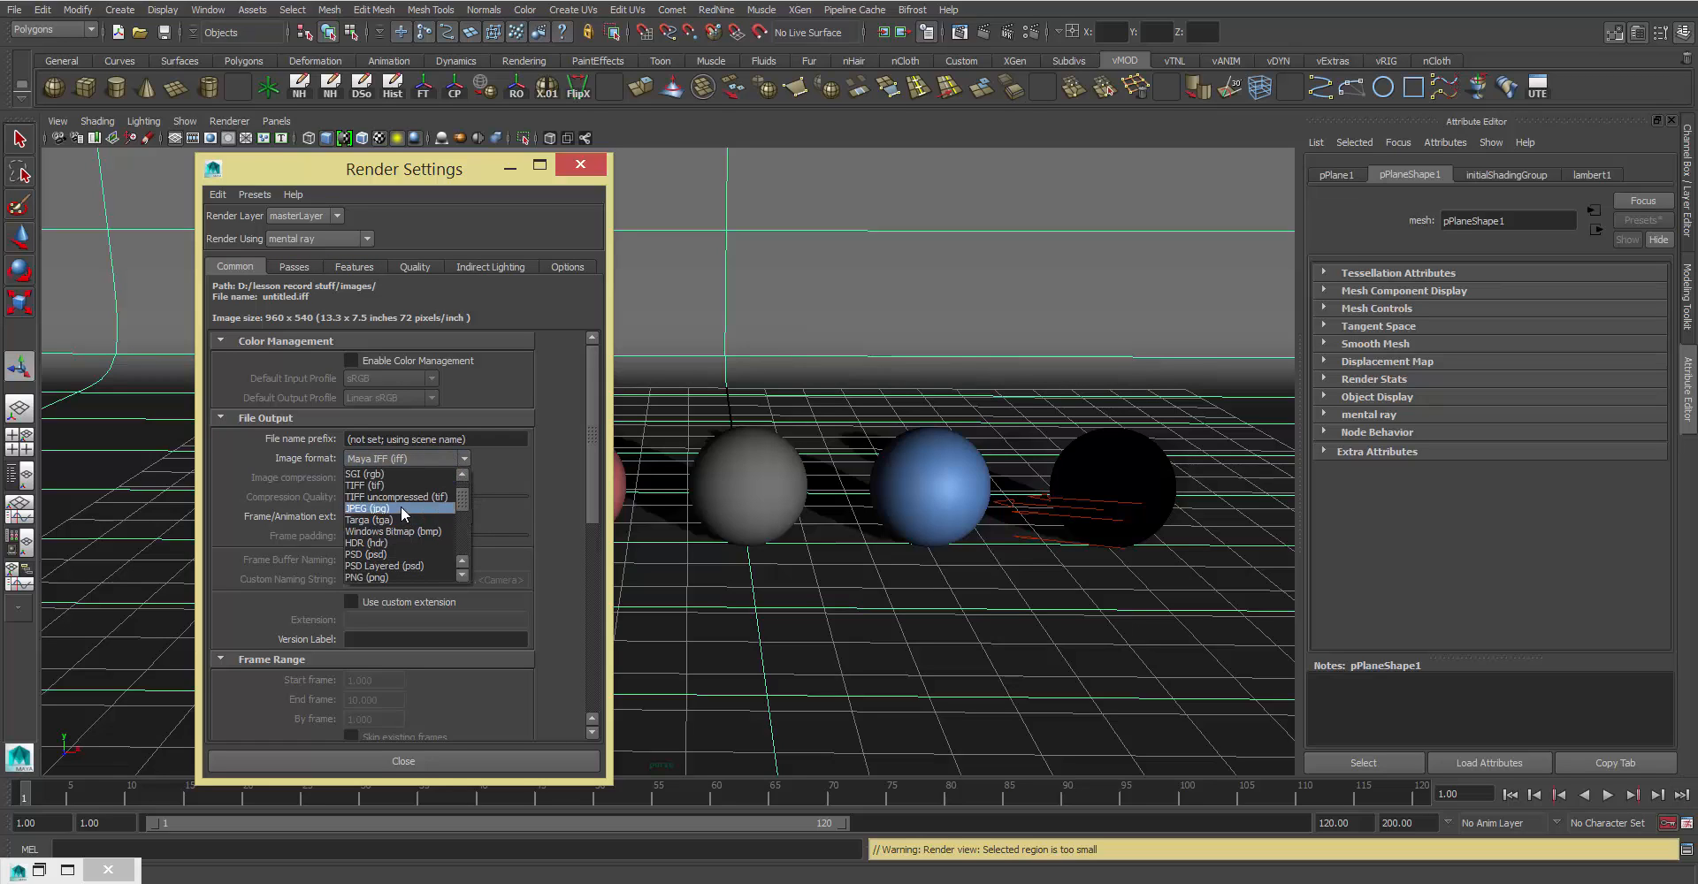
click(401, 508)
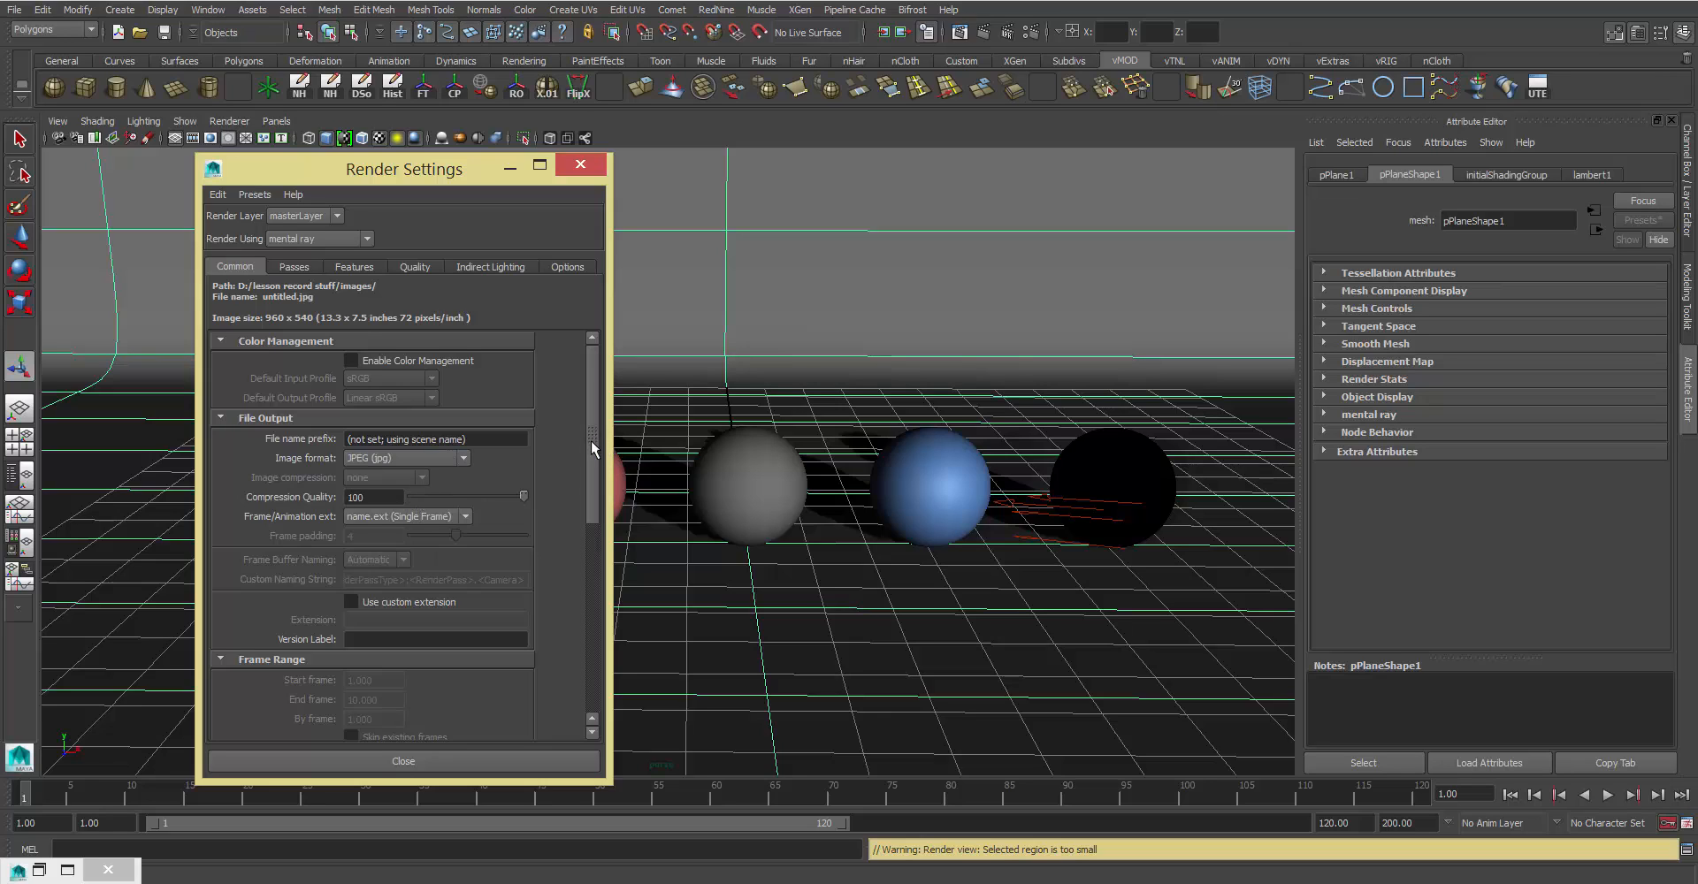
Step: Set the render image size to the HD 1080 preset
scroll(591, 441, down, 6)
click(421, 585)
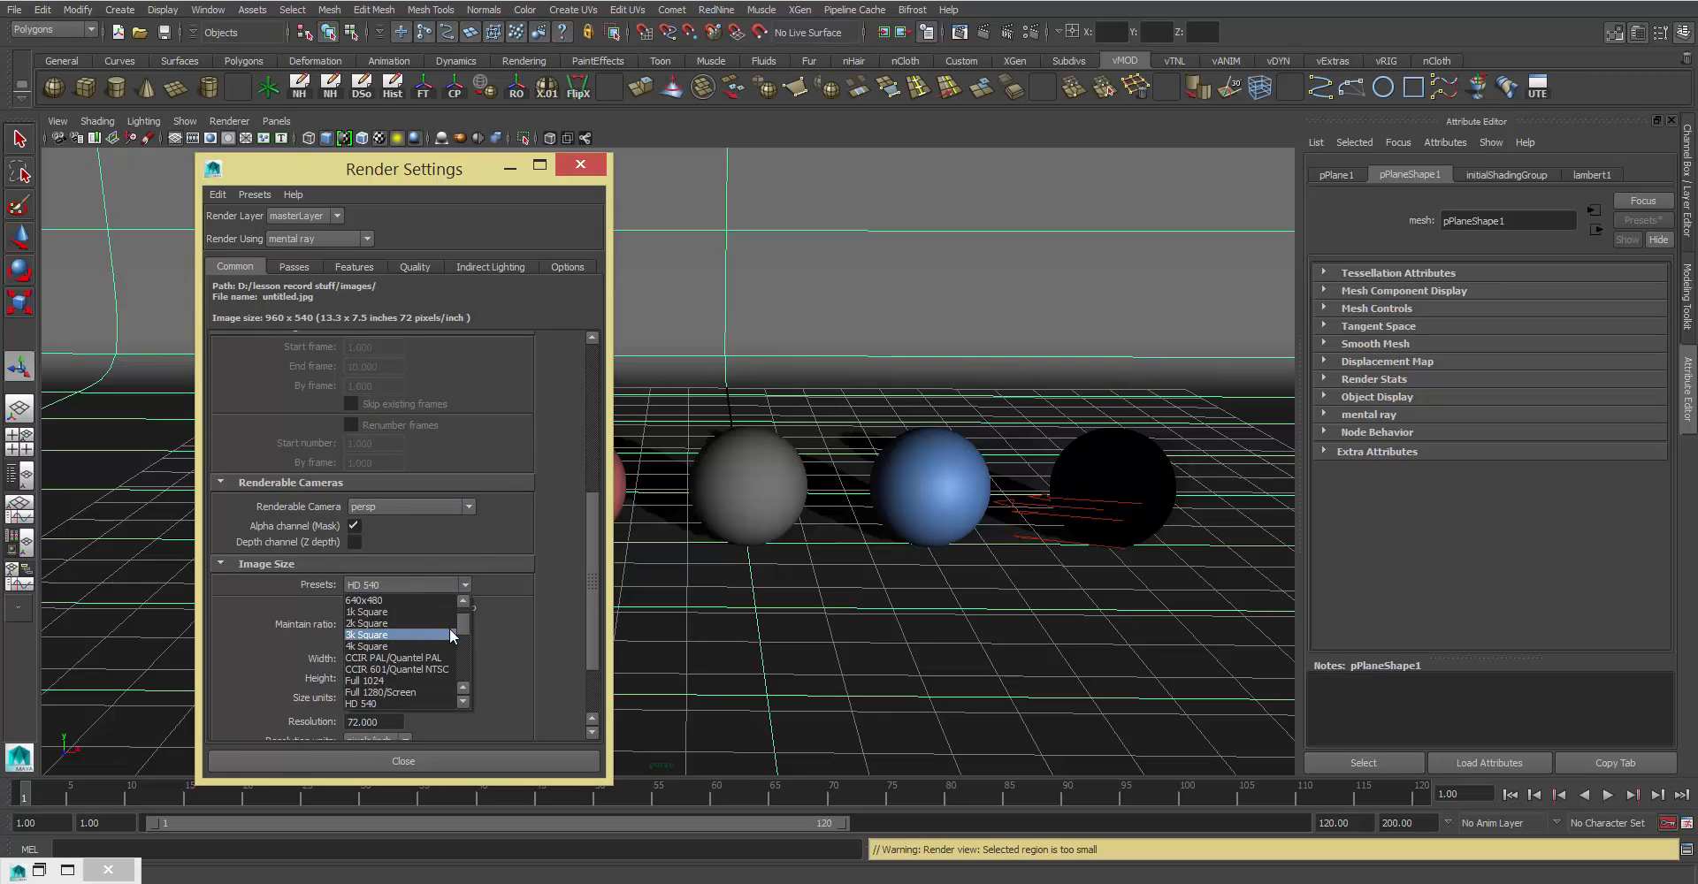
click(396, 681)
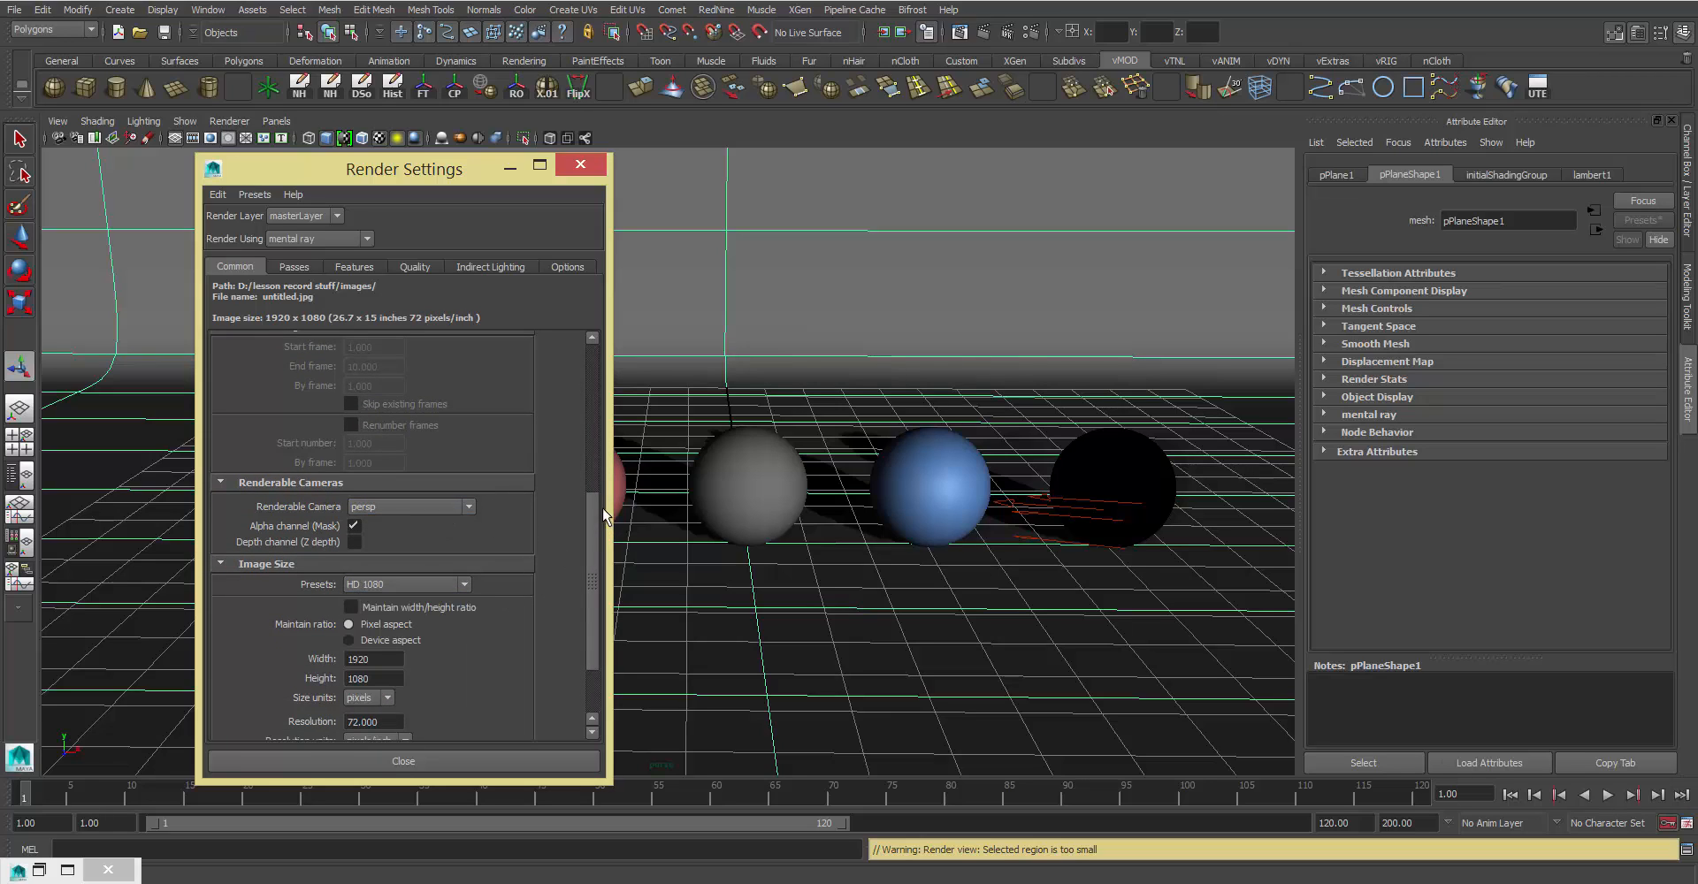
drag(591, 501, 573, 290)
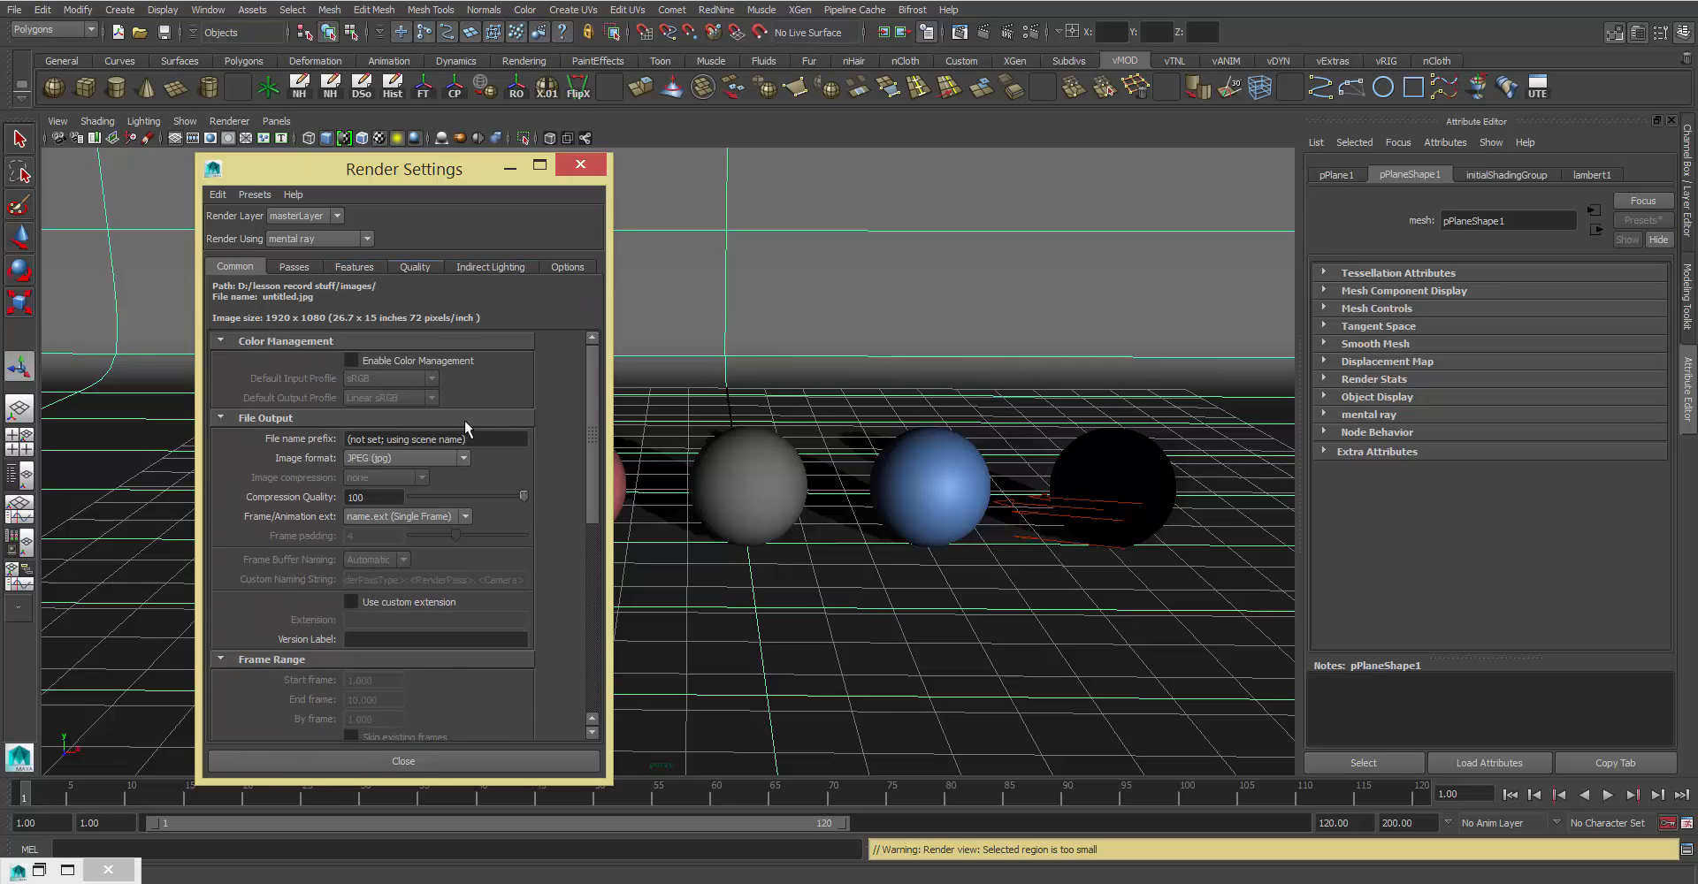
Step: Enable Final Gathering for mental ray and set its Point Interpolation to 20
click(415, 266)
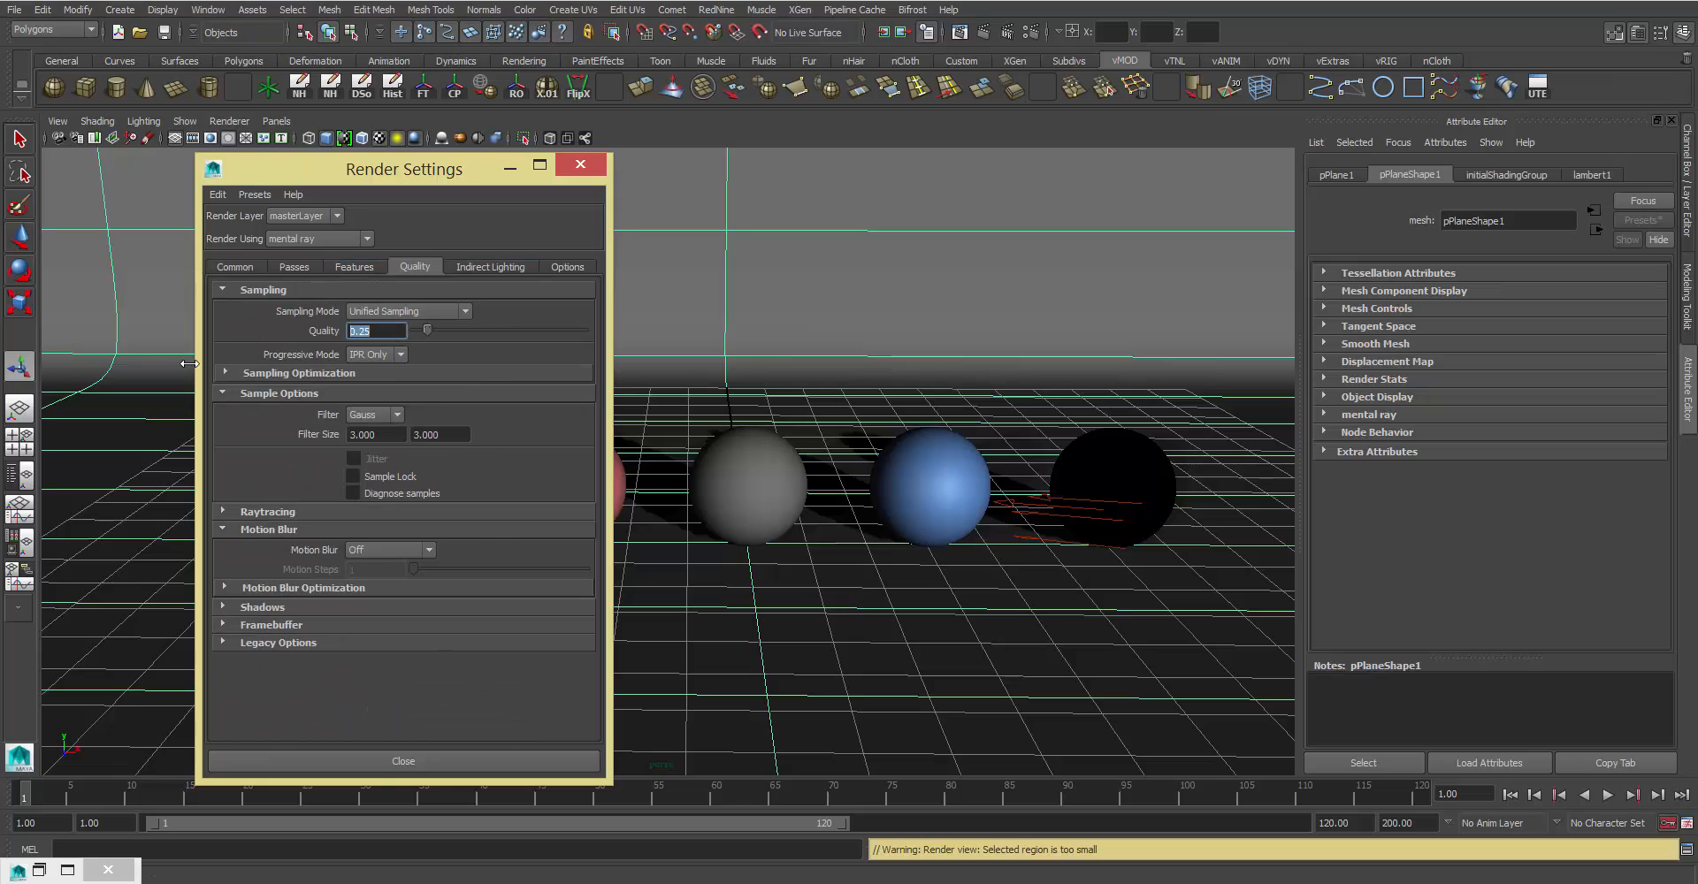
click(506, 267)
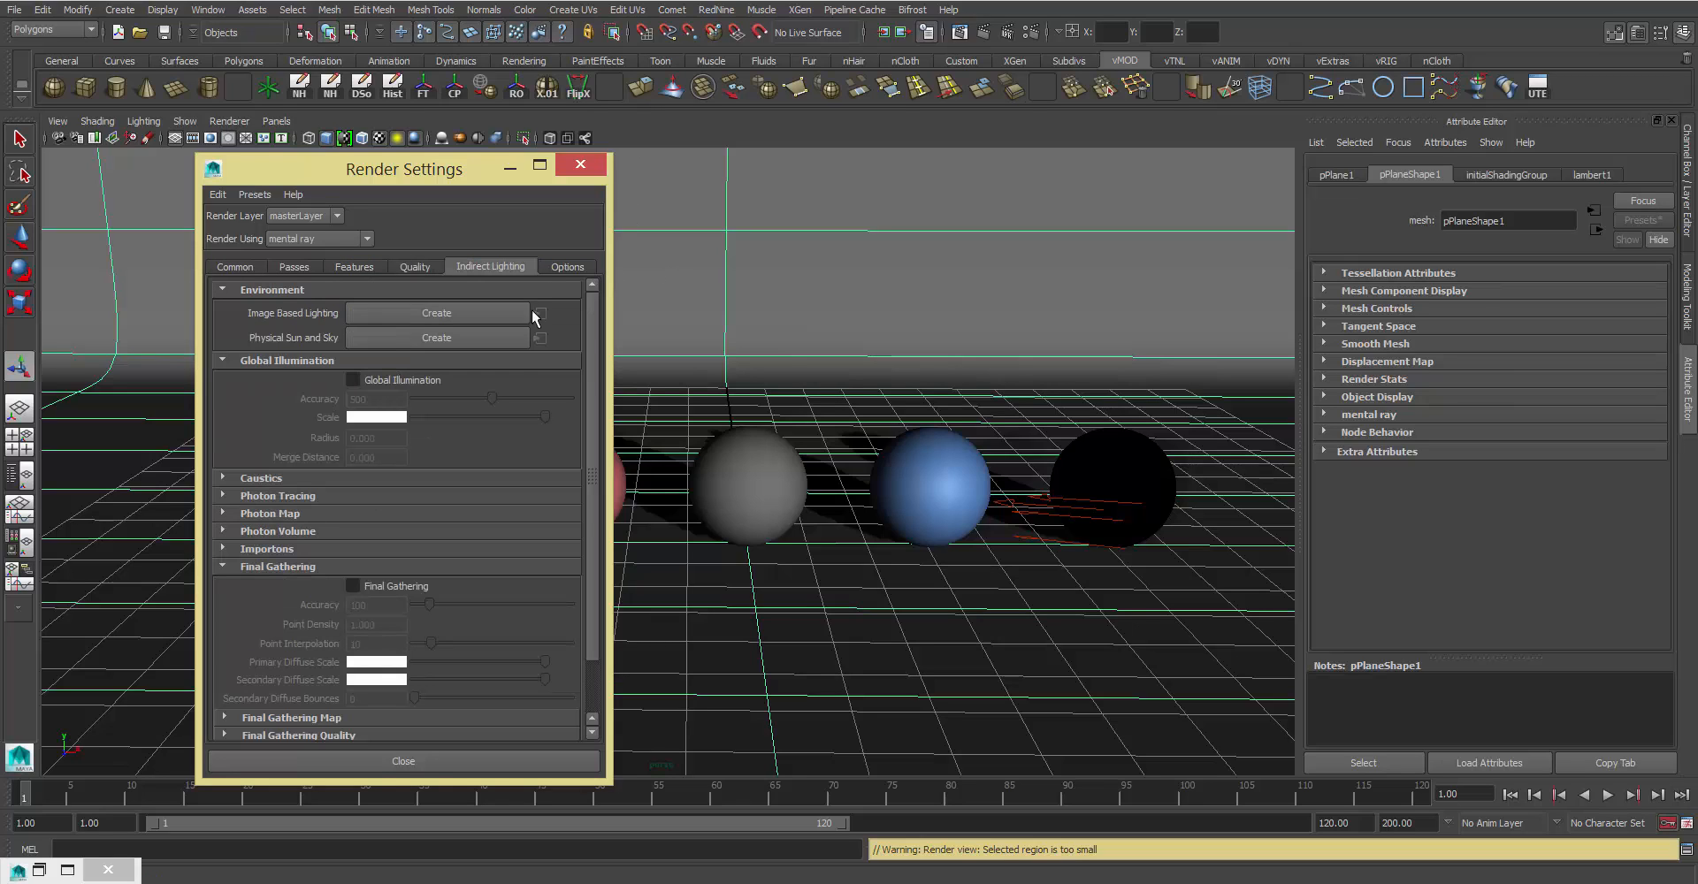
click(392, 586)
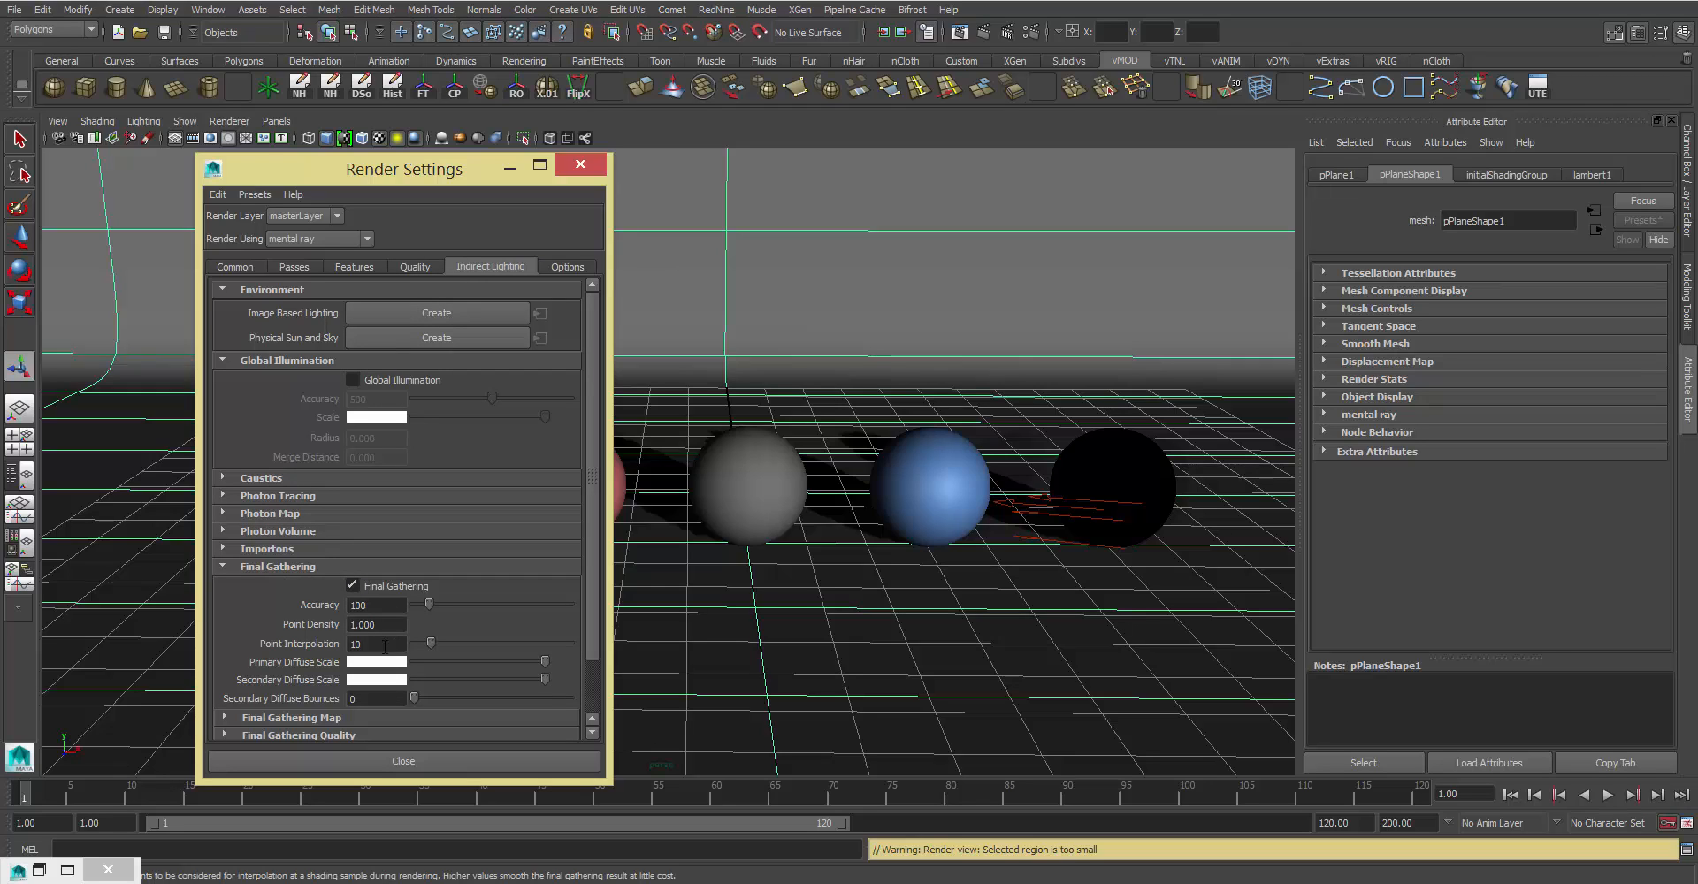
double_click(384, 639)
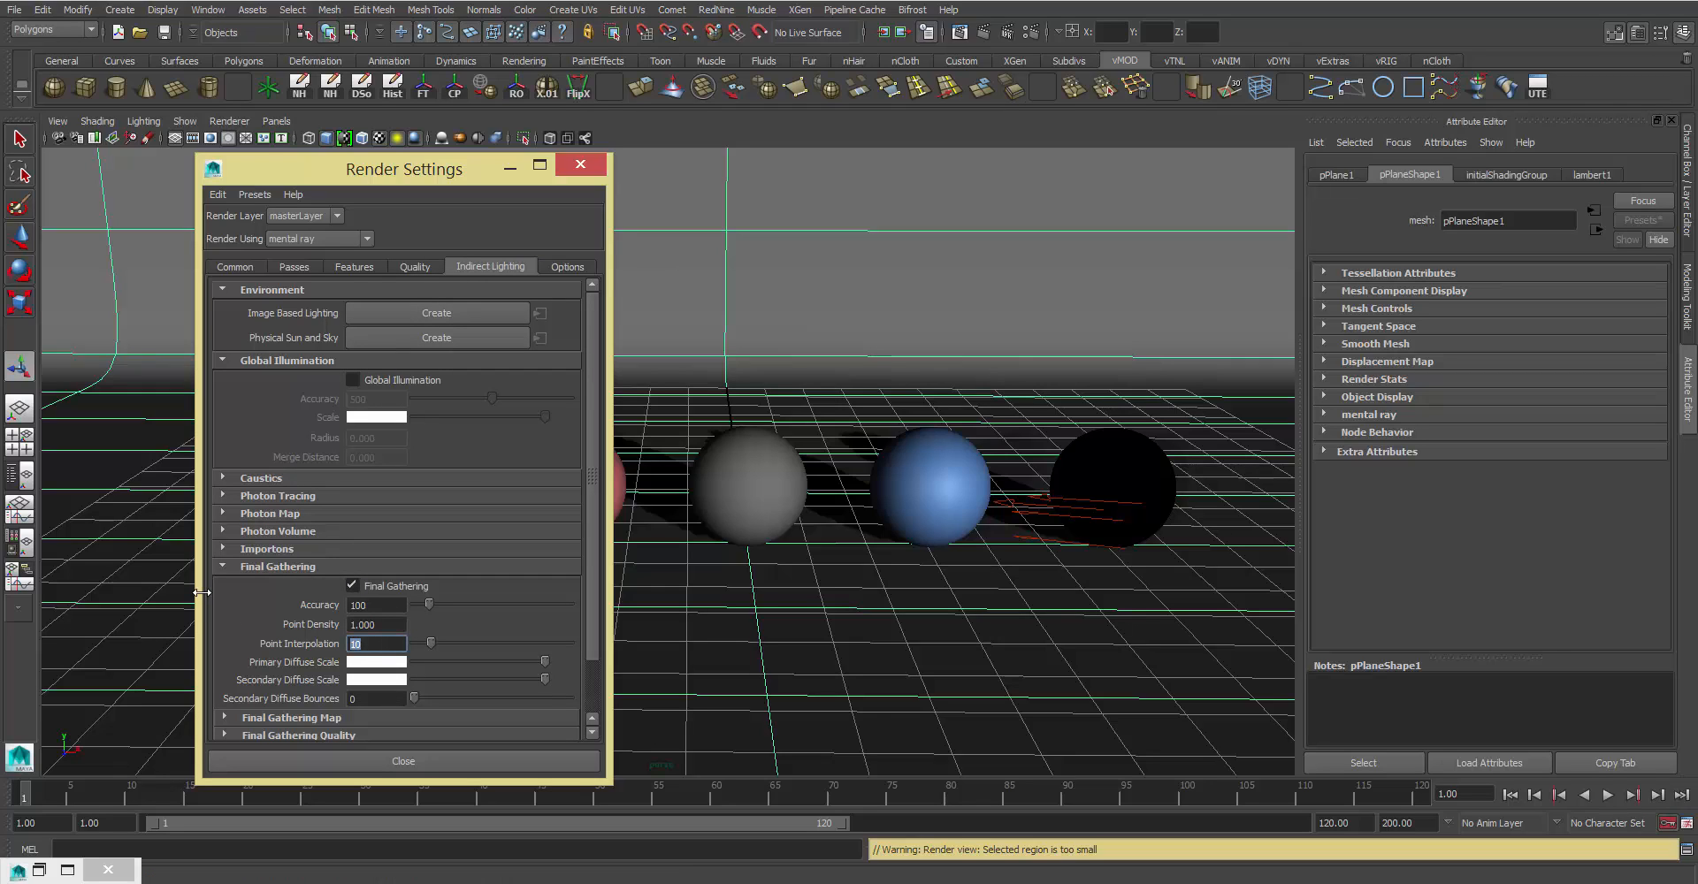
text(20)
key(Return)
Step: Render the full perspective frame with mental ray and examine all five spheres and their bounced light up close
click(960, 33)
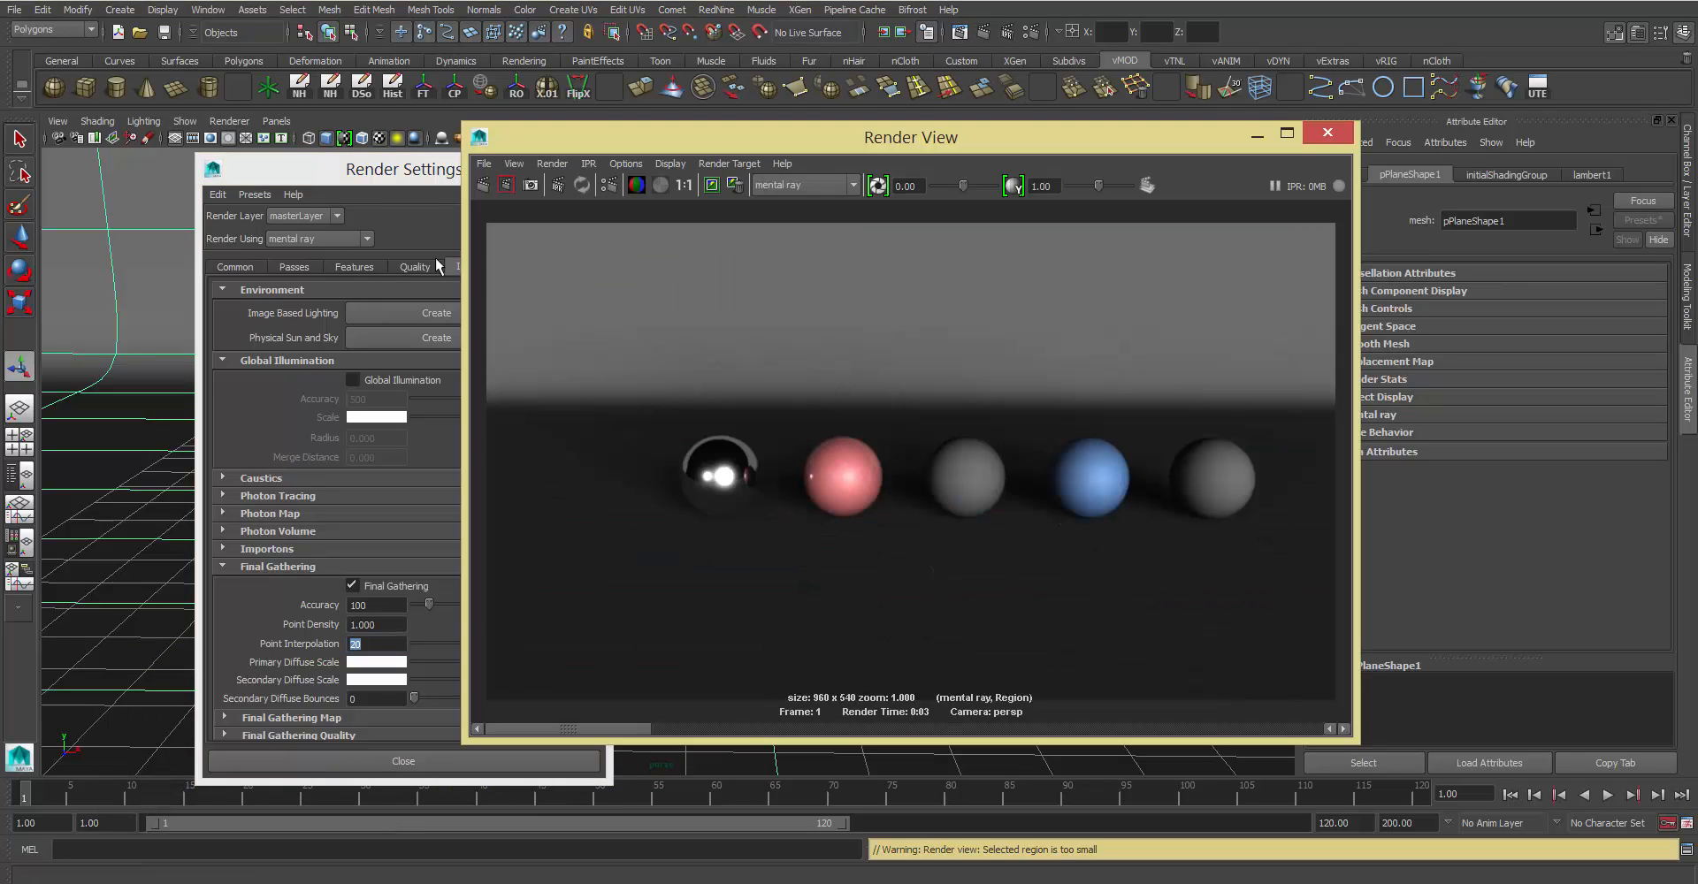
click(482, 185)
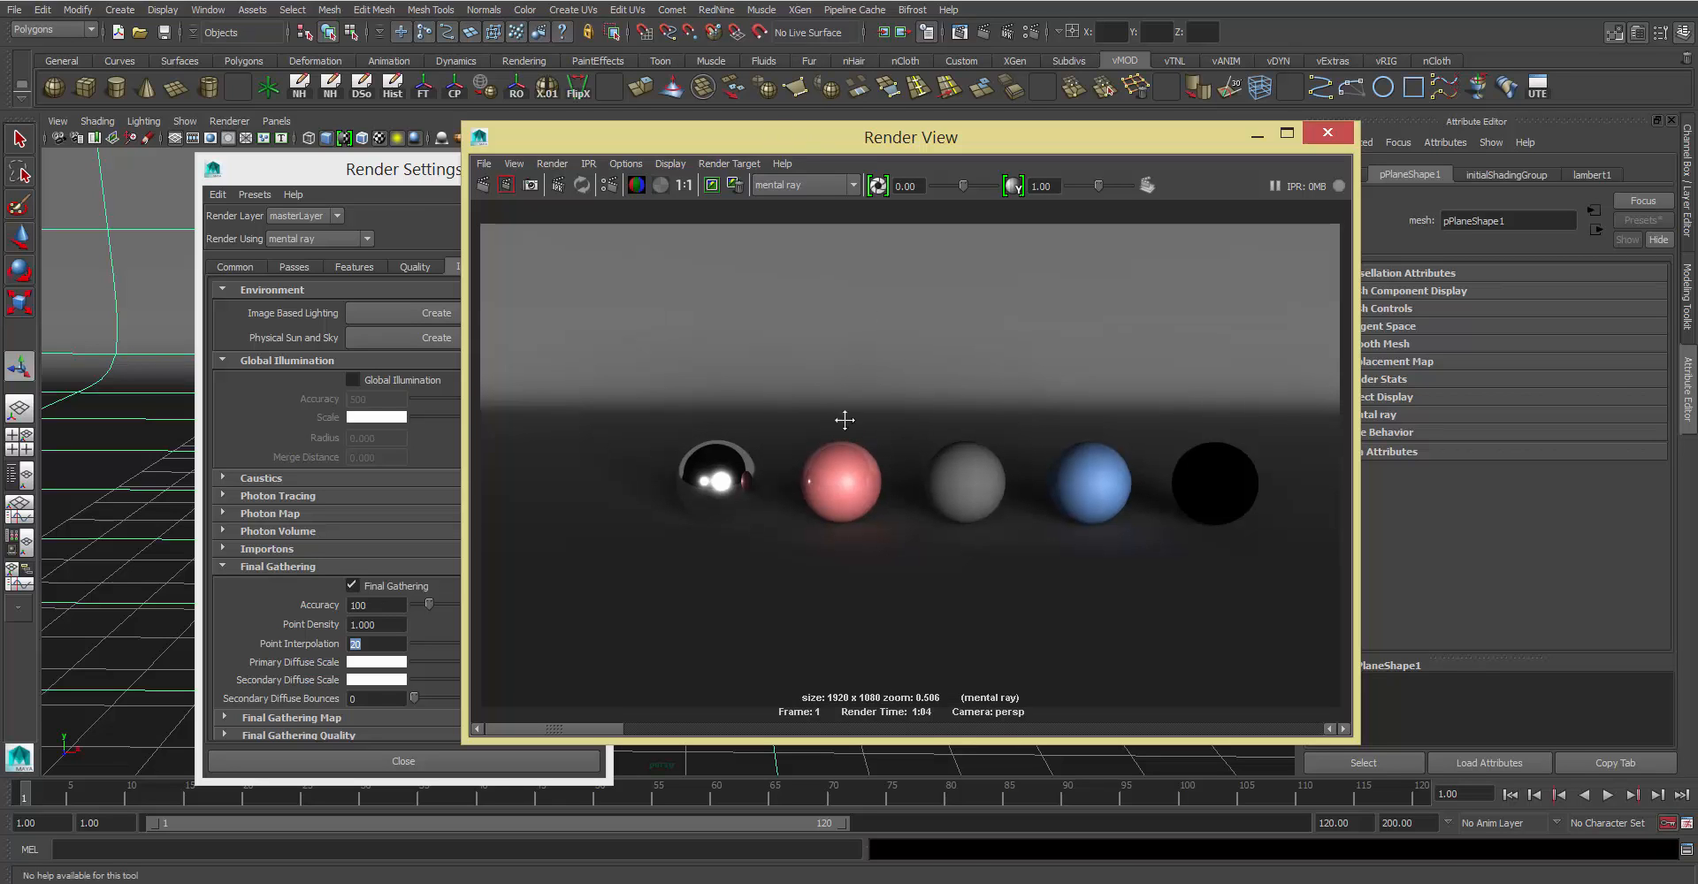
scroll(838, 394, up, 3)
alt+middle_drag(837, 394, 986, 332)
alt+right_drag(885, 341, 1040, 432)
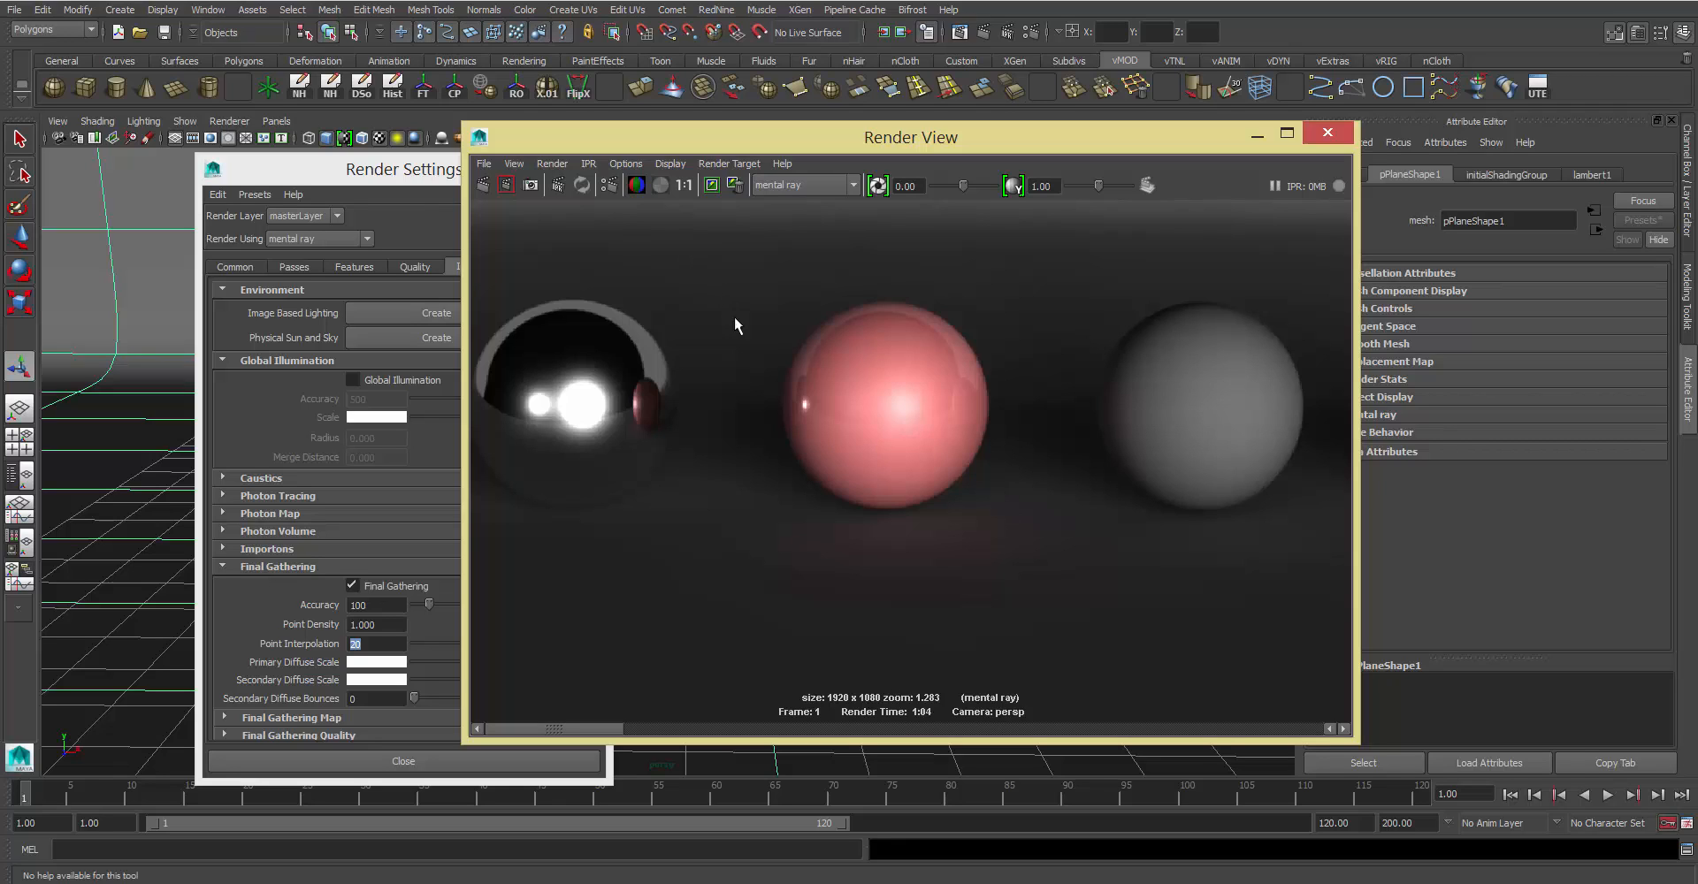
alt+middle_drag(1073, 497, 793, 467)
alt+middle_drag(1194, 463, 914, 471)
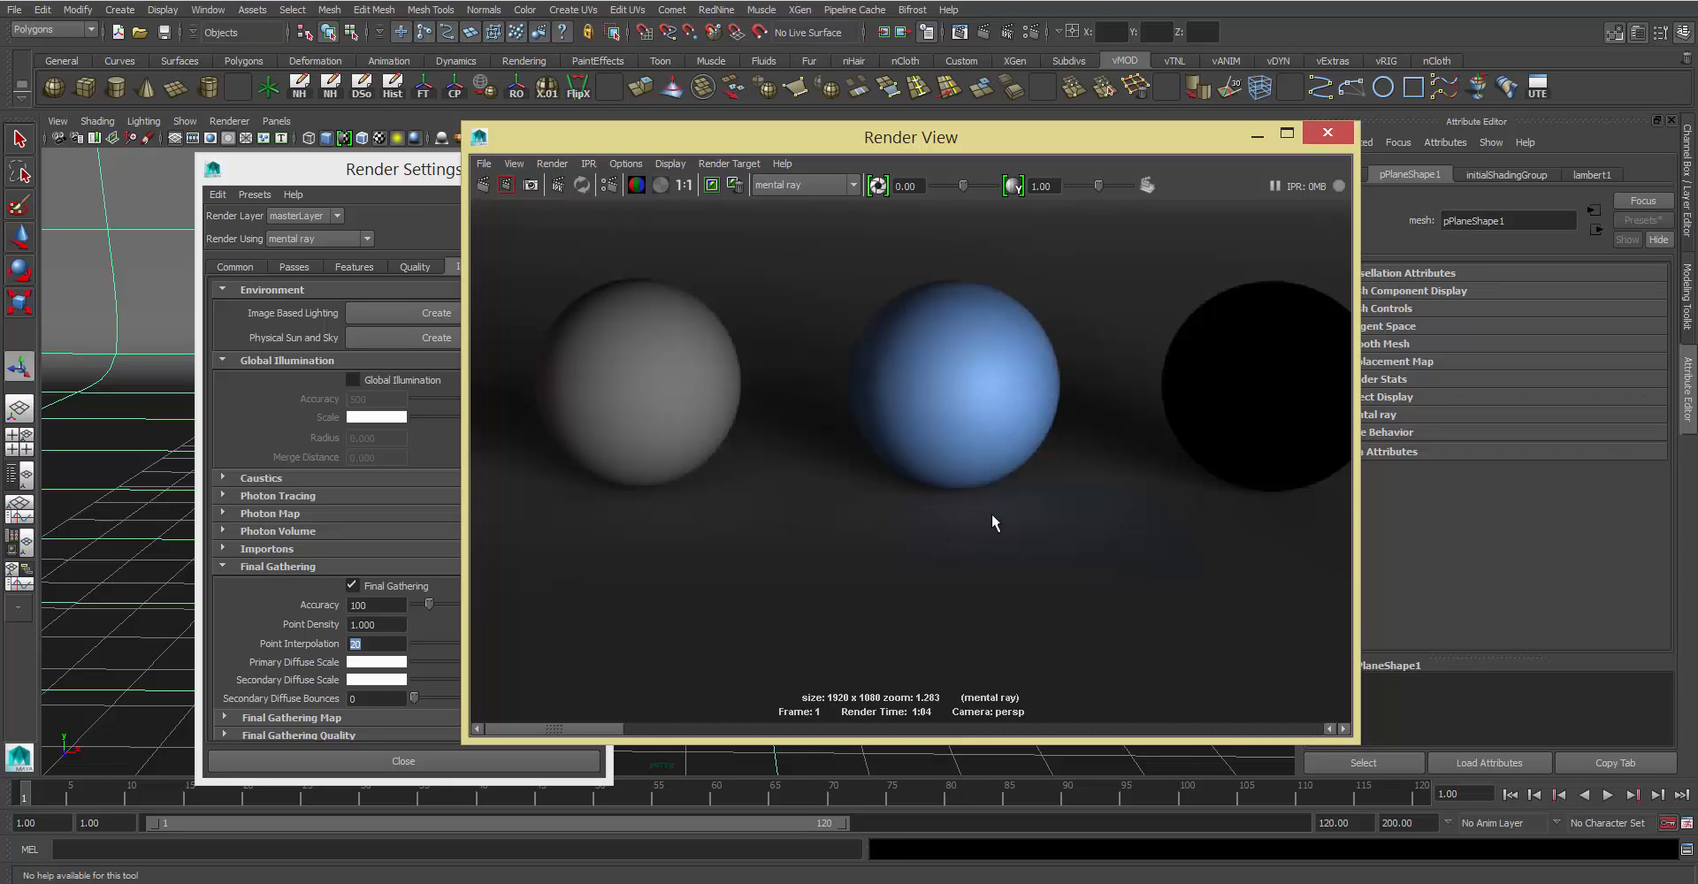
alt+middle_drag(718, 504, 1024, 569)
alt+right_drag(1024, 566, 784, 475)
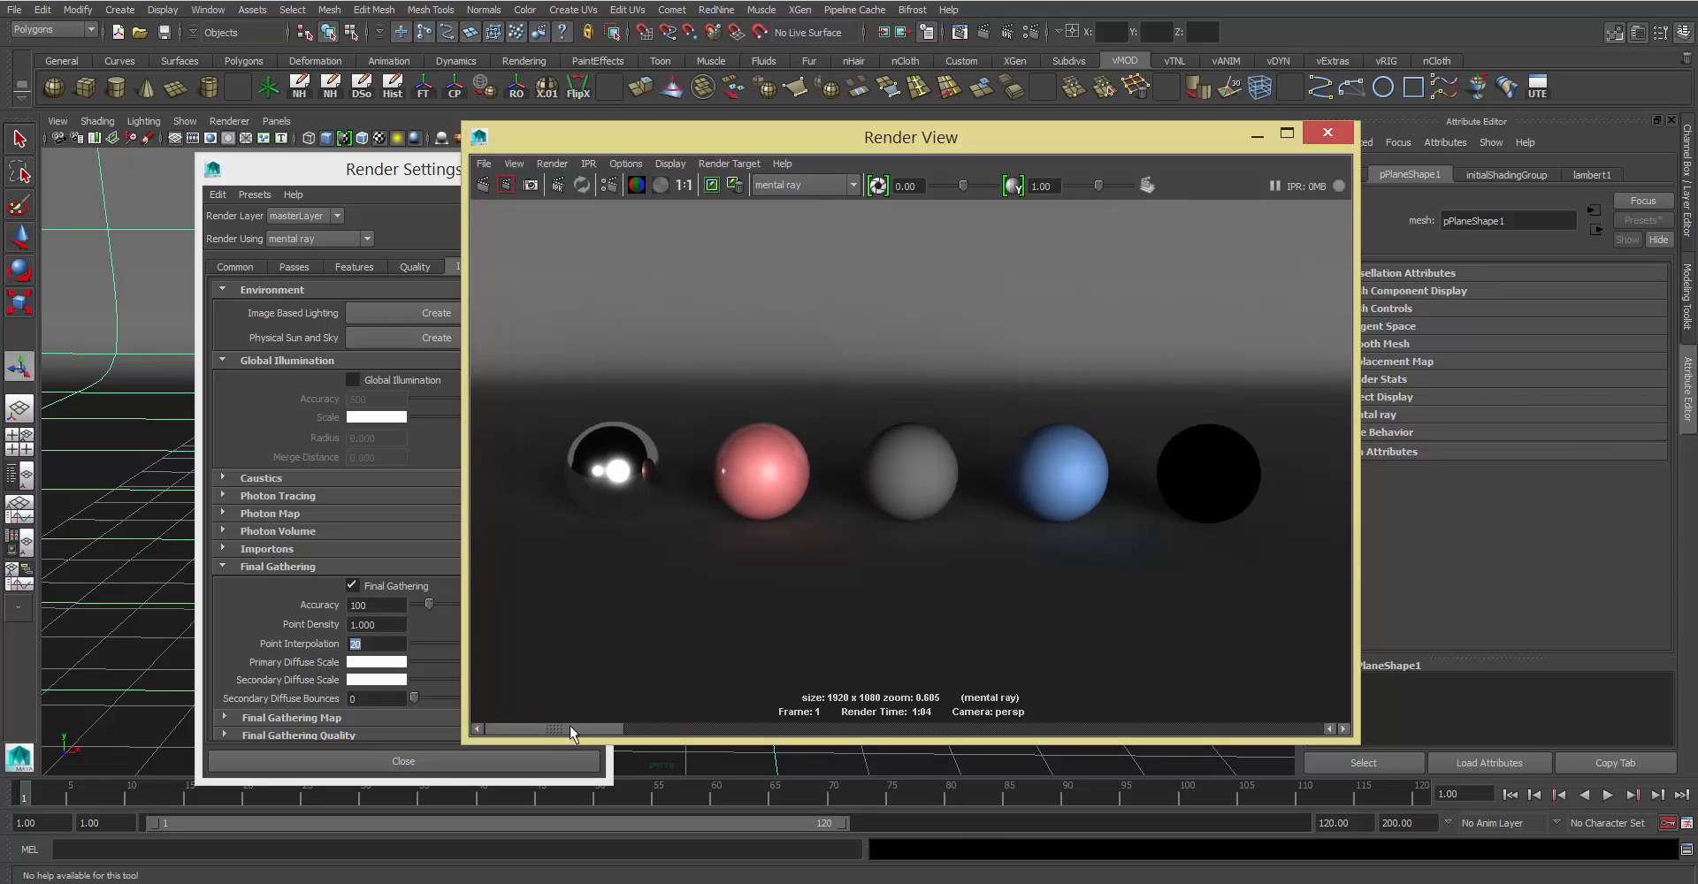
mouse_move(570, 727)
mouse_down()
mouse_move(678, 714)
mouse_move(594, 707)
mouse_move(679, 699)
mouse_move(580, 694)
mouse_move(744, 683)
mouse_move(575, 702)
mouse_up()
Step: Close the Render View and the Render Settings window
click(1328, 132)
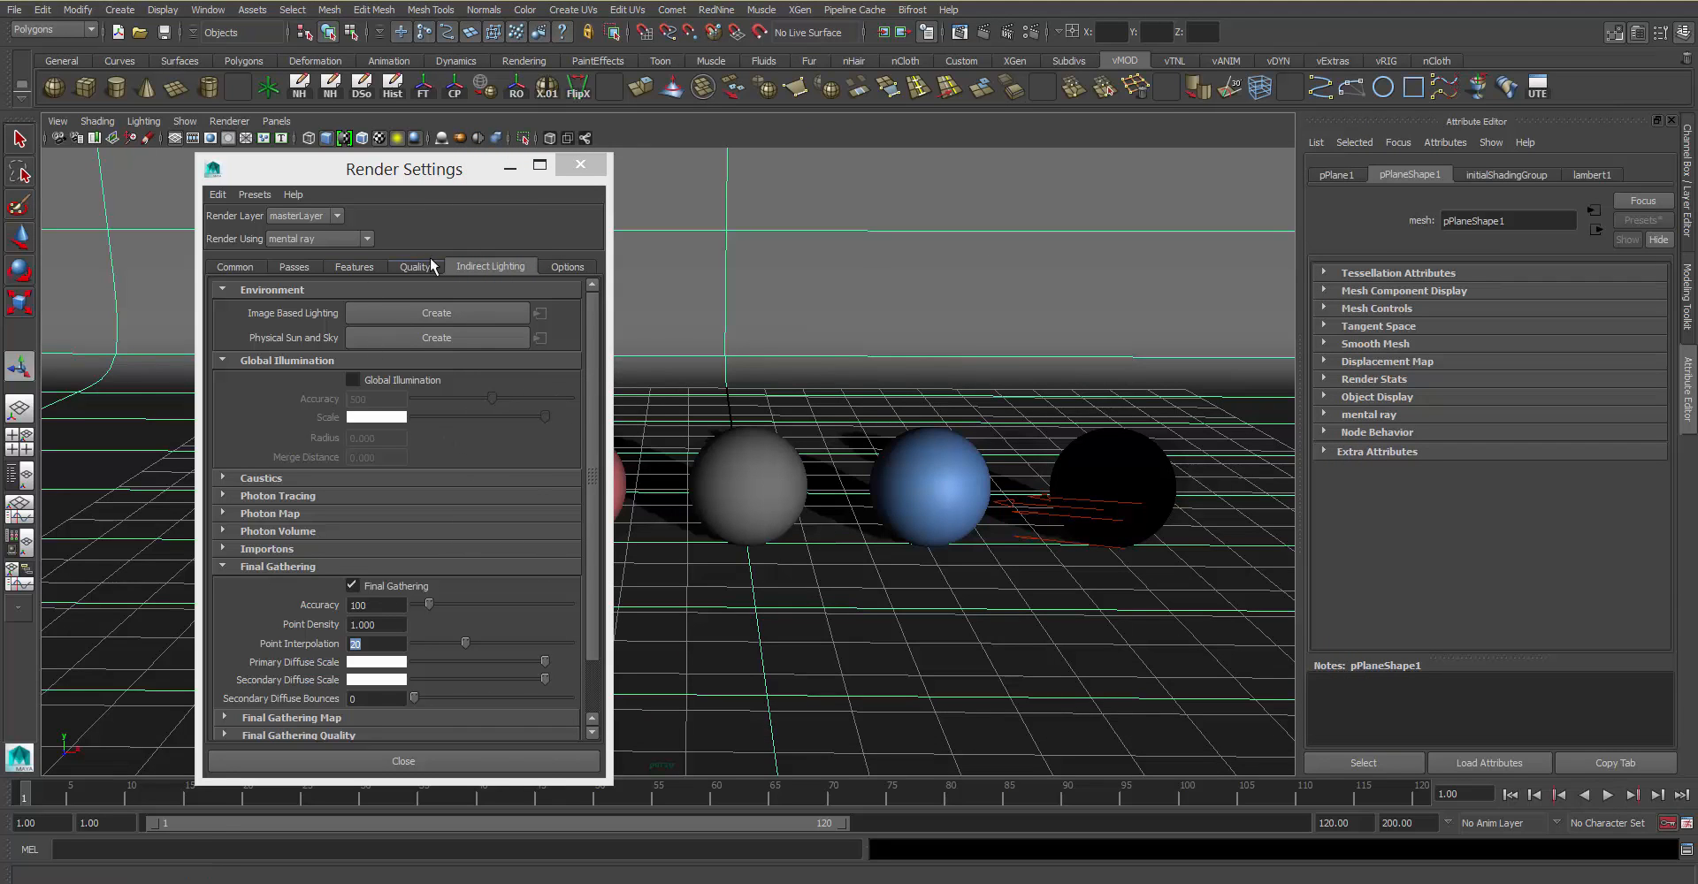
drag(592, 433, 607, 361)
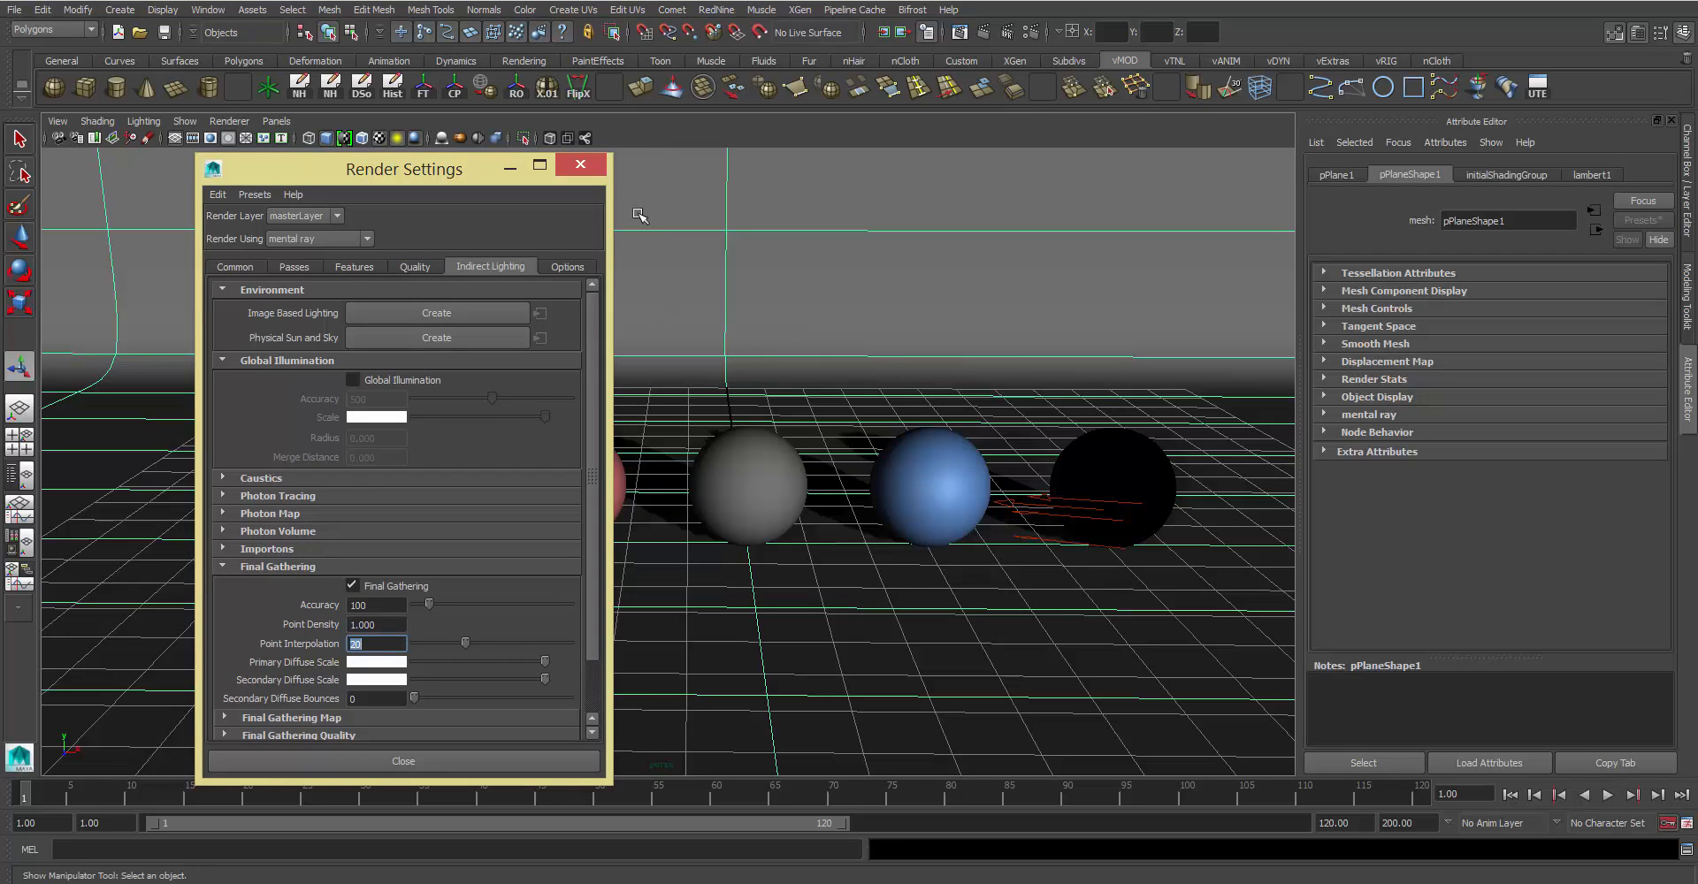
click(591, 161)
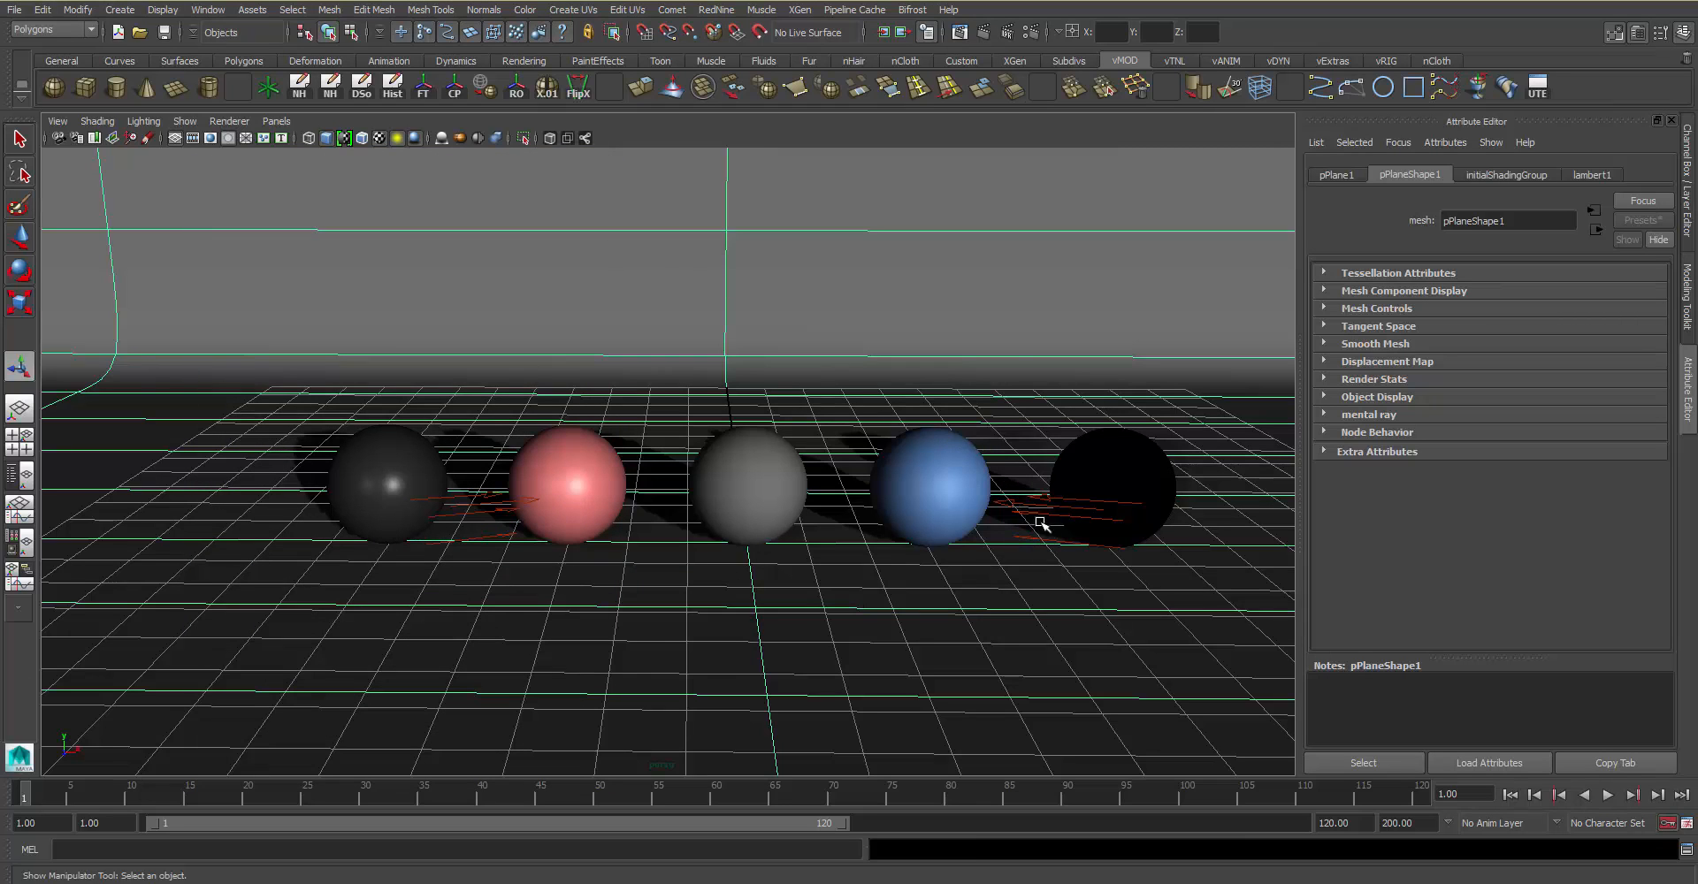
Step: Detach the light creation commands as a floating Lights window and review the key directional light's raytrace shadow settings
click(1007, 501)
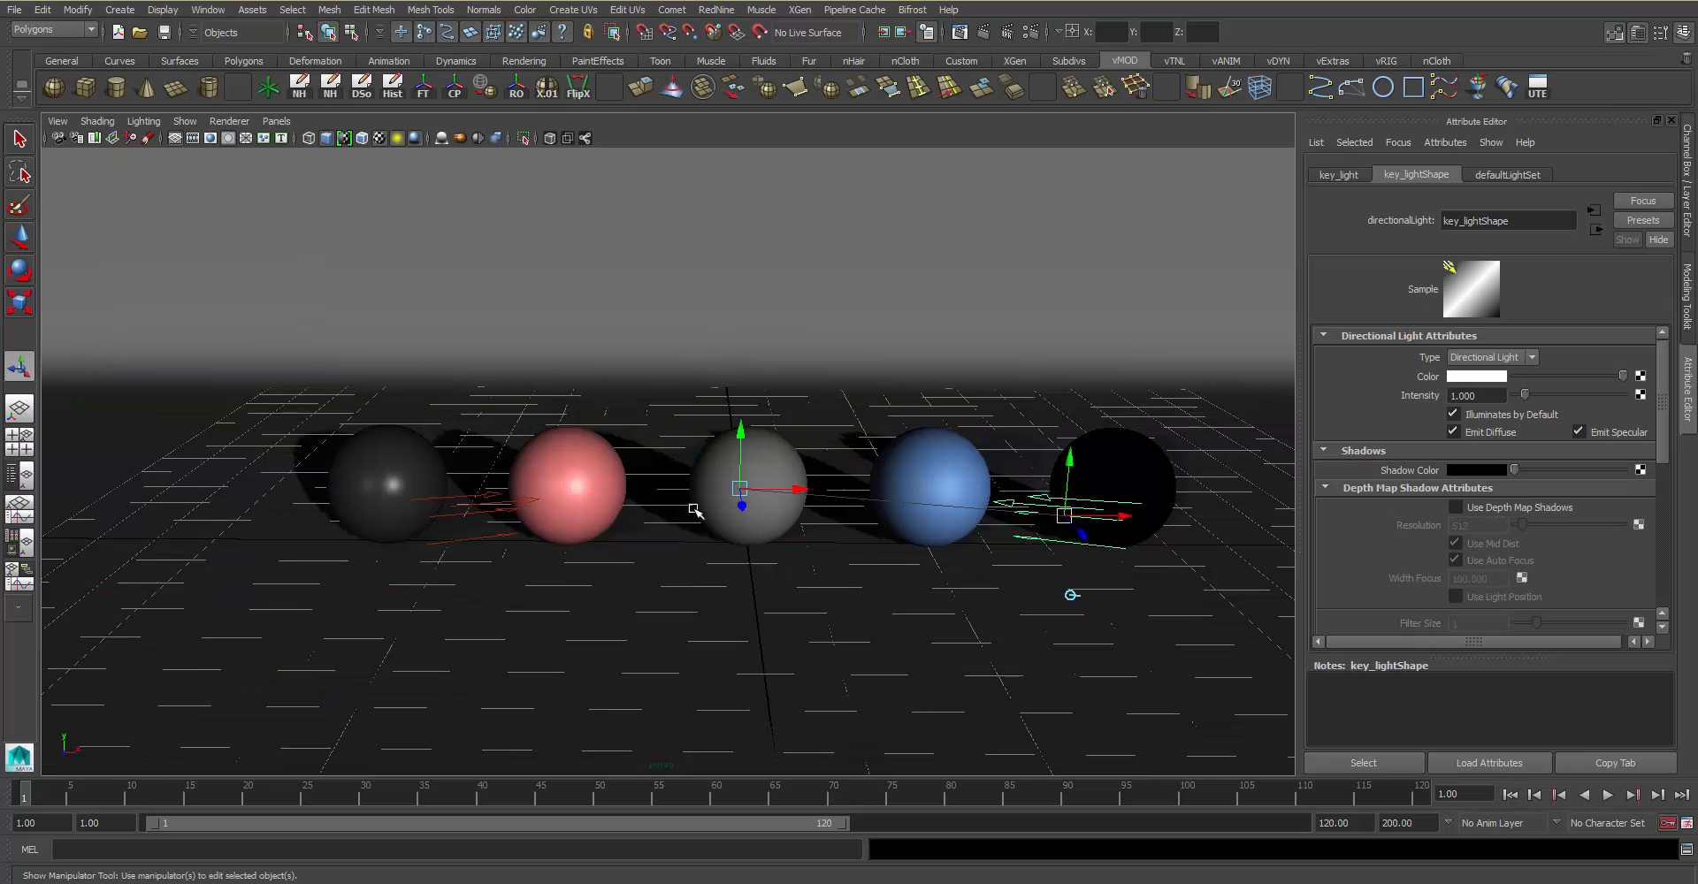
click(120, 10)
mouse_move(262, 78)
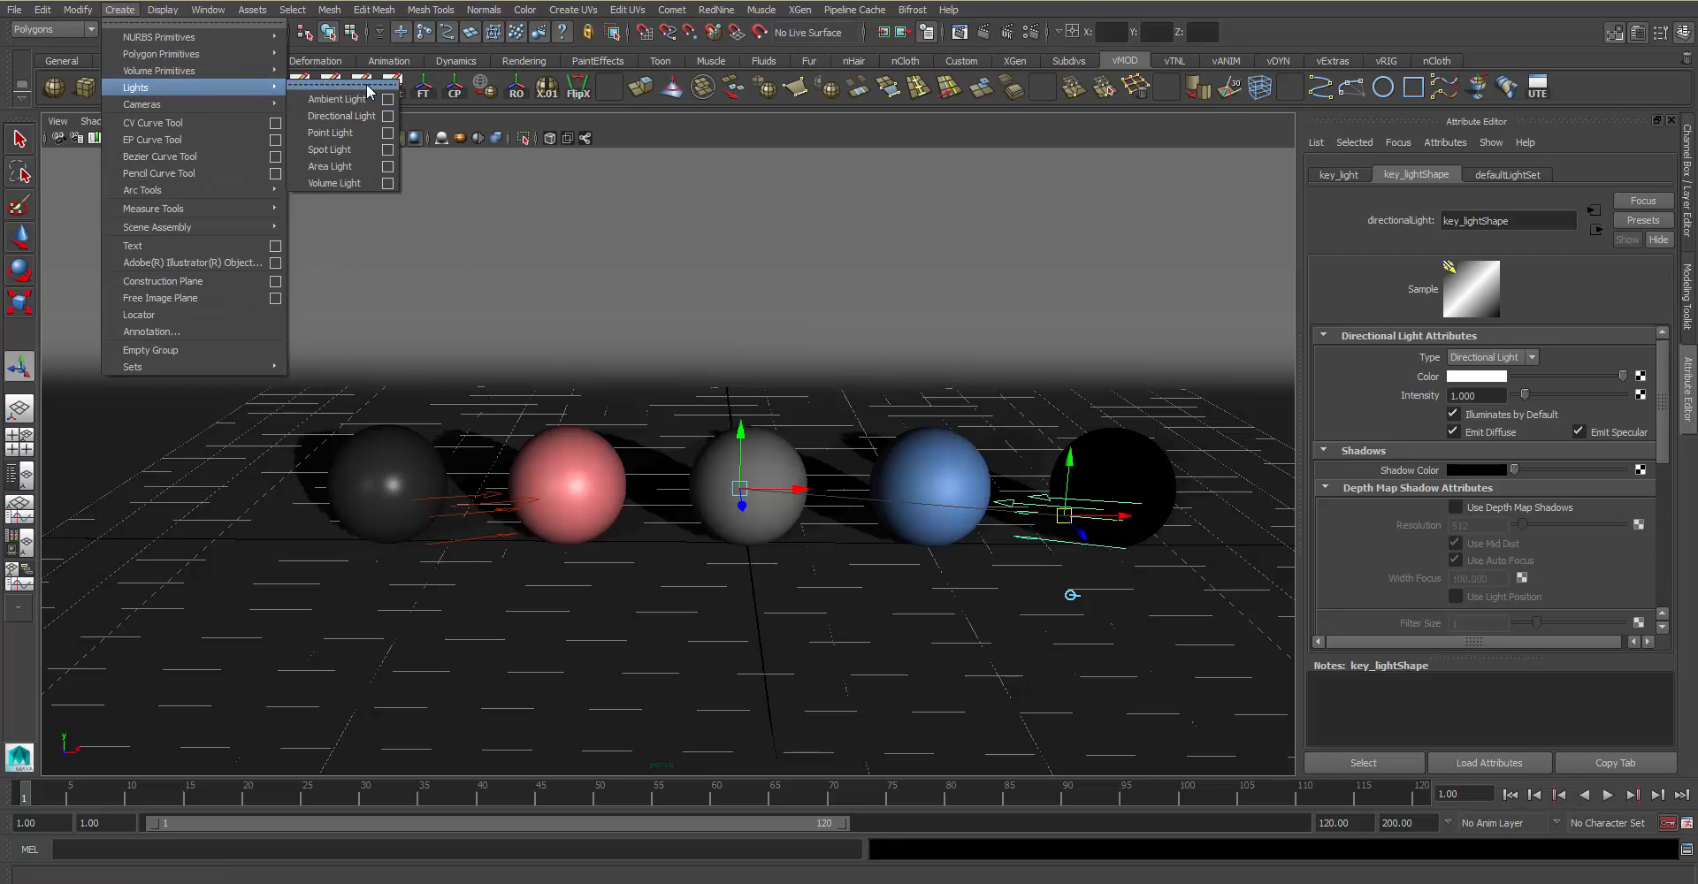
click(369, 91)
drag(318, 59, 253, 59)
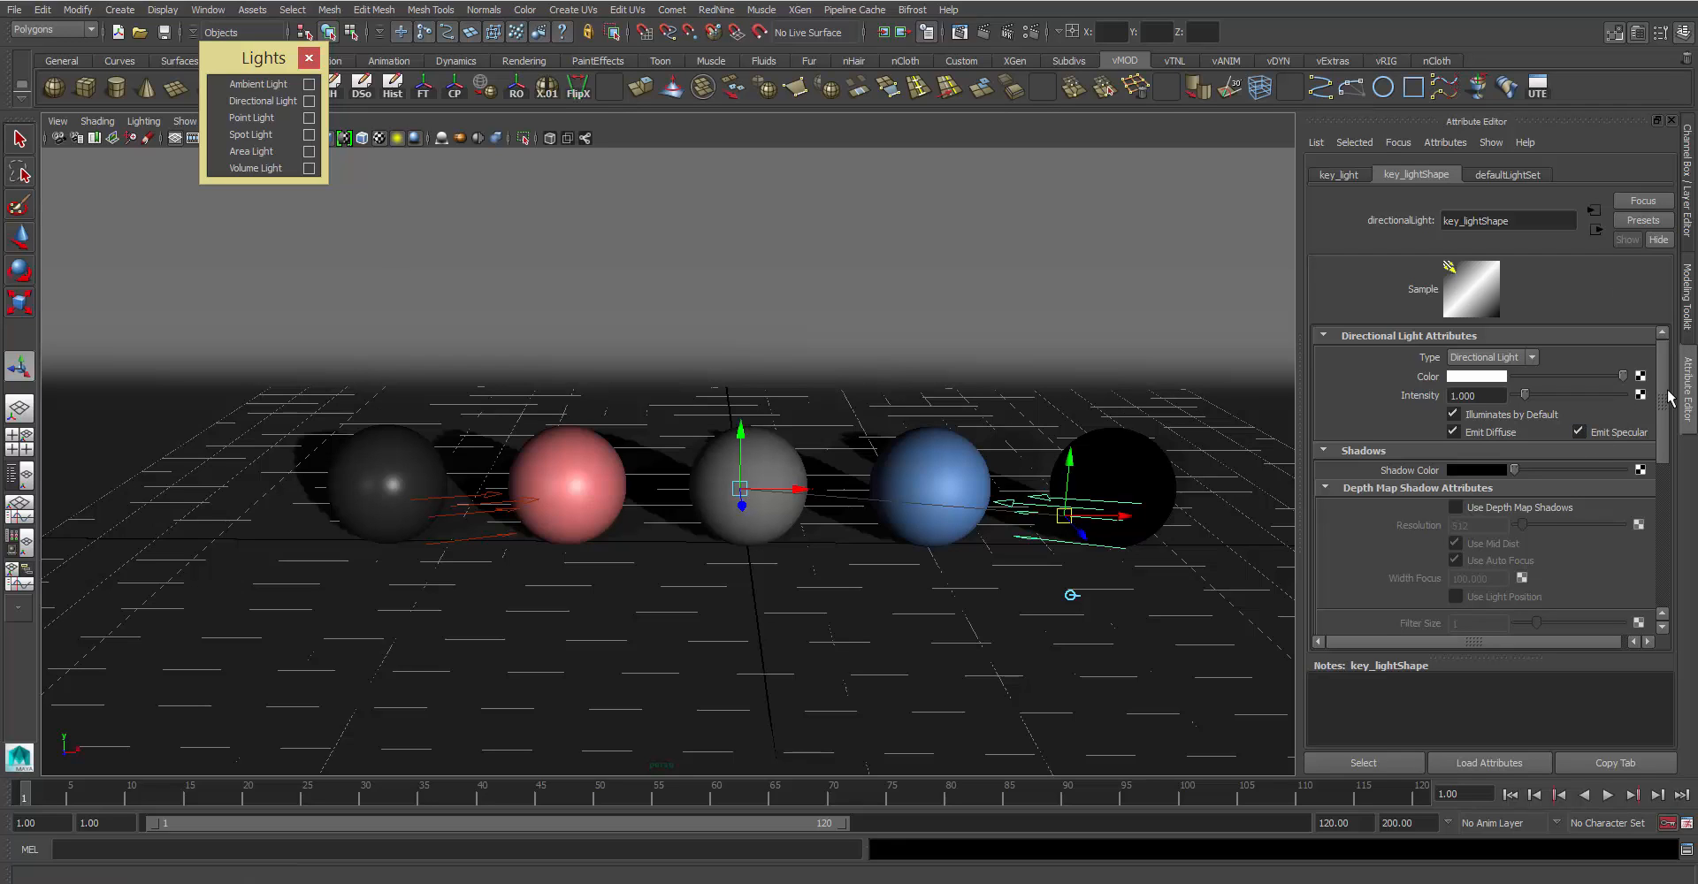
scroll(1637, 499, down, 5)
scroll(1637, 500, down, 4)
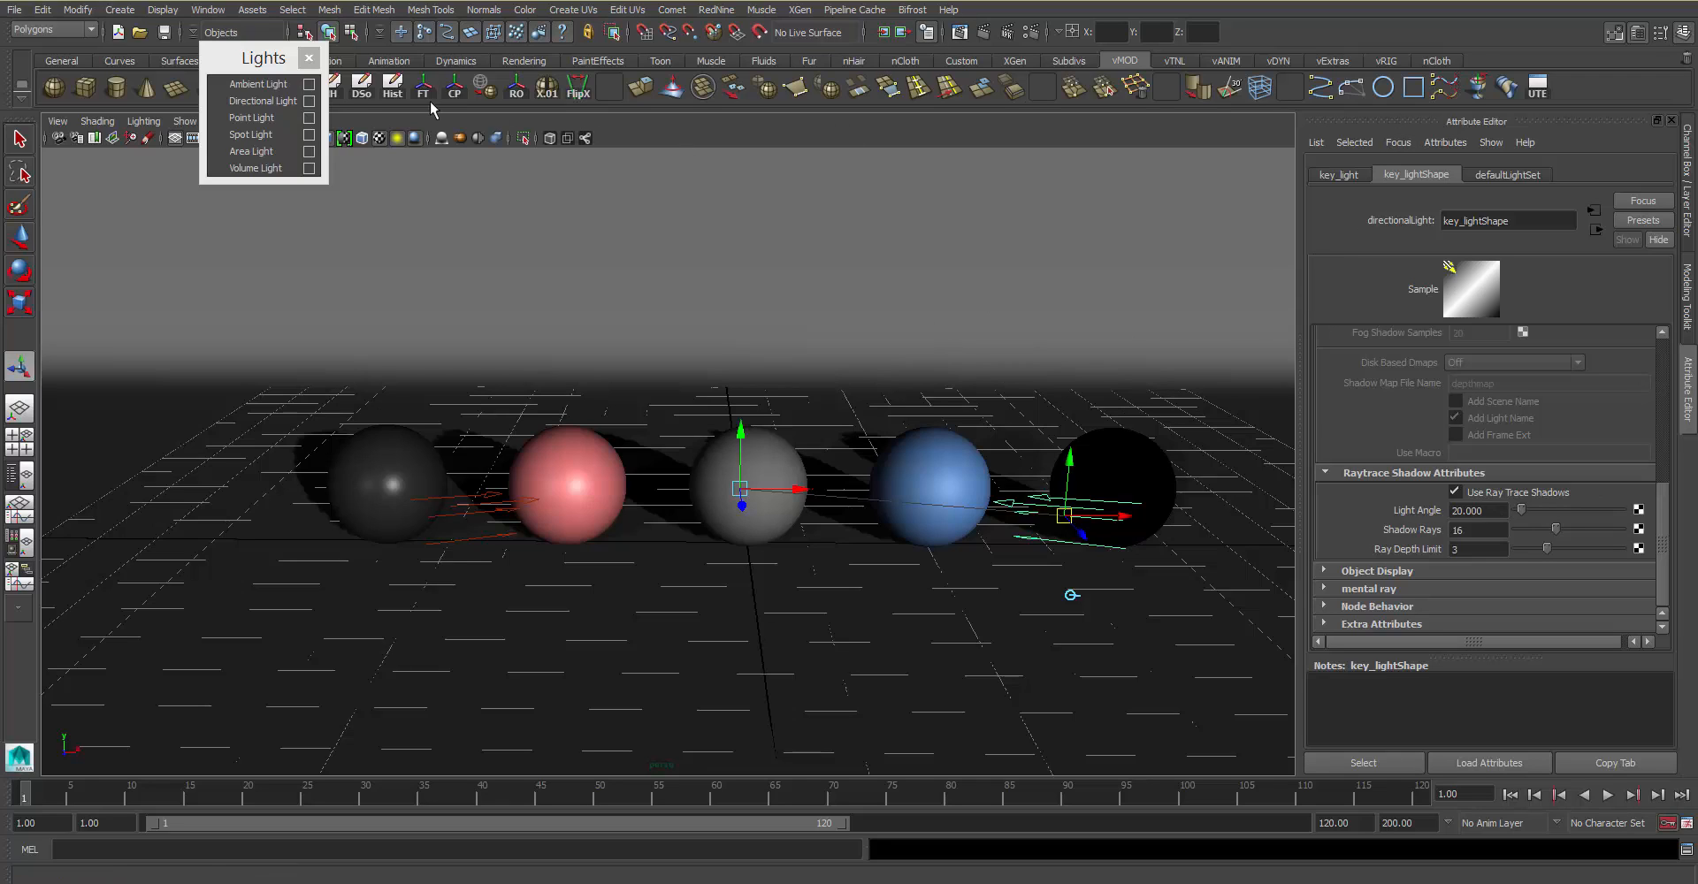
Step: Create a point light and raise it well above the middle sphere
click(277, 124)
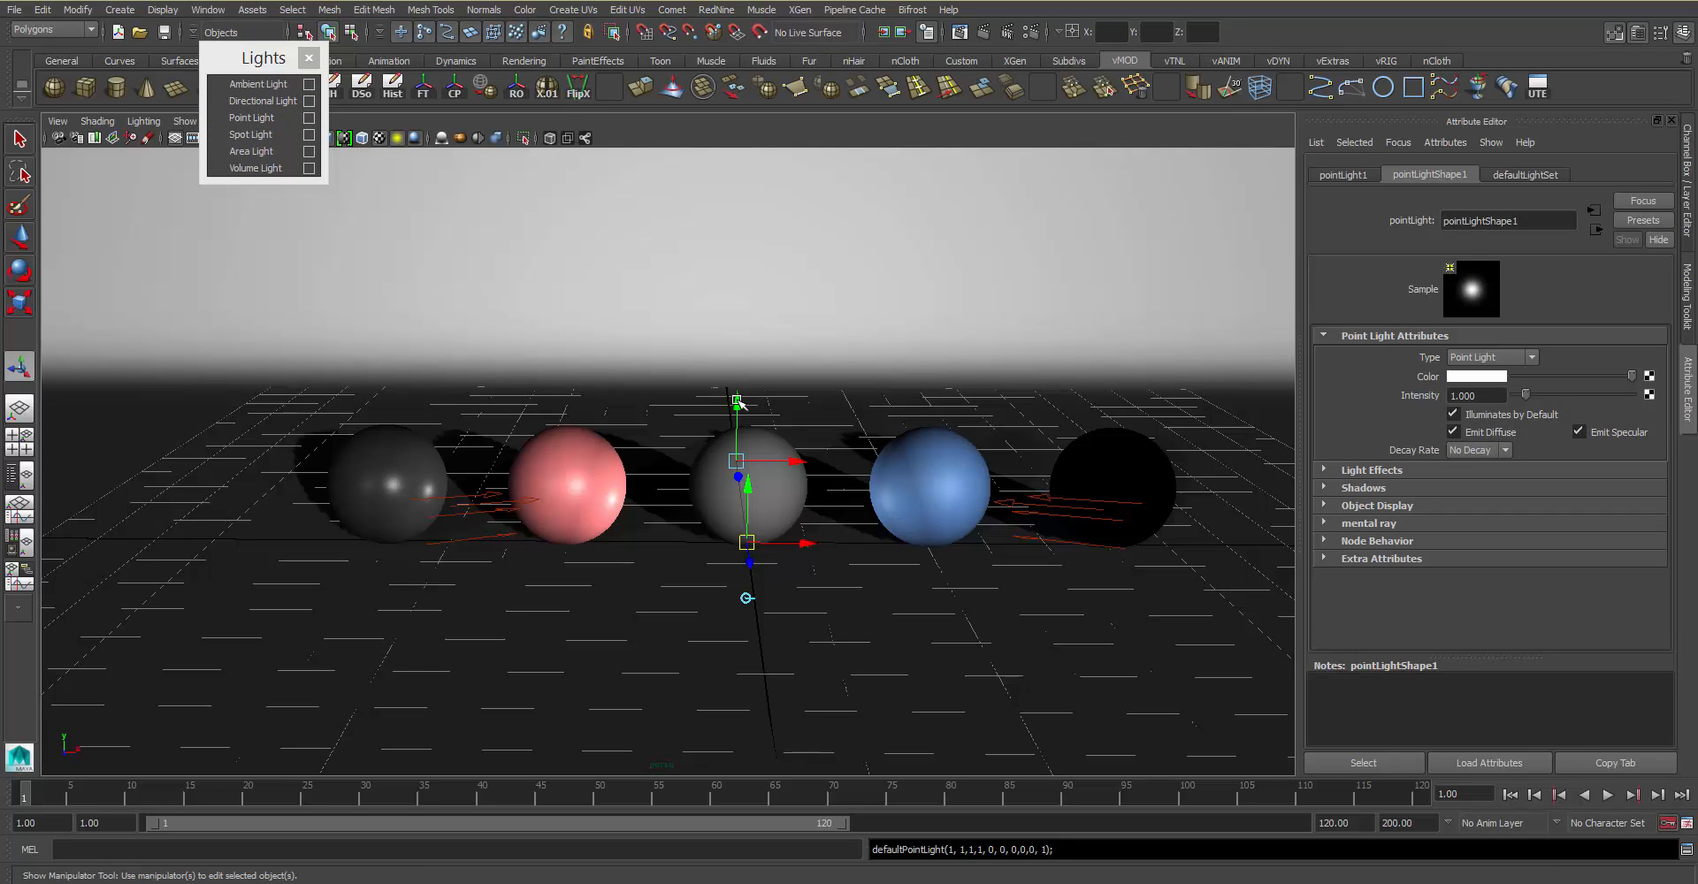
drag(738, 397, 736, 184)
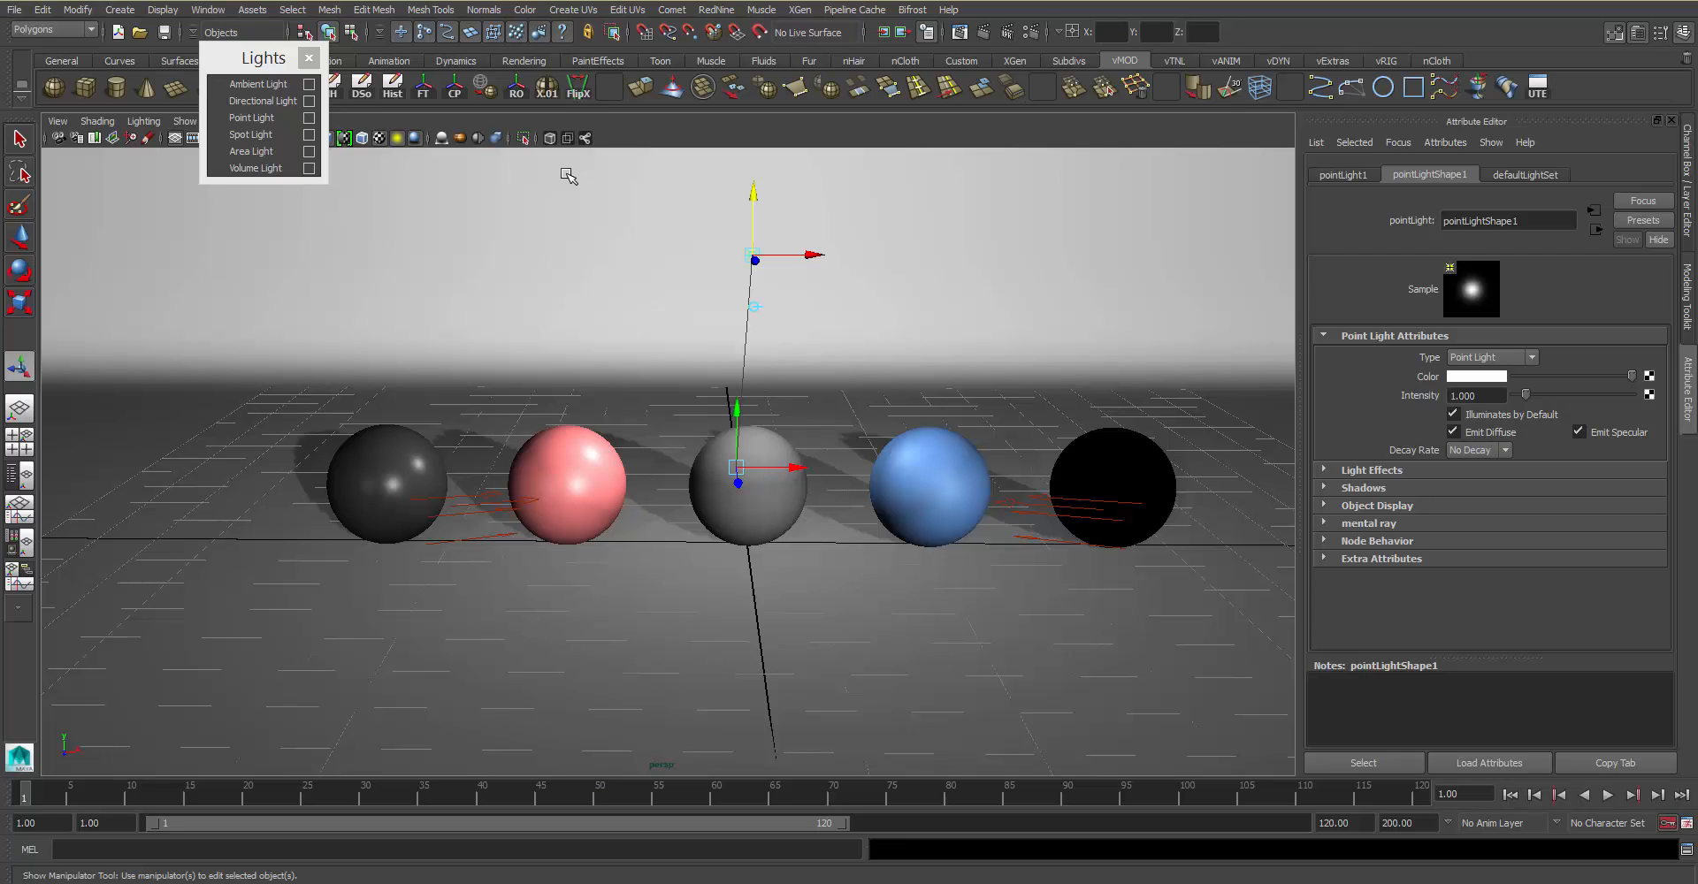
Step: Examine the point light's light effects, raytrace shadow attributes and Decay Rate options
click(1363, 471)
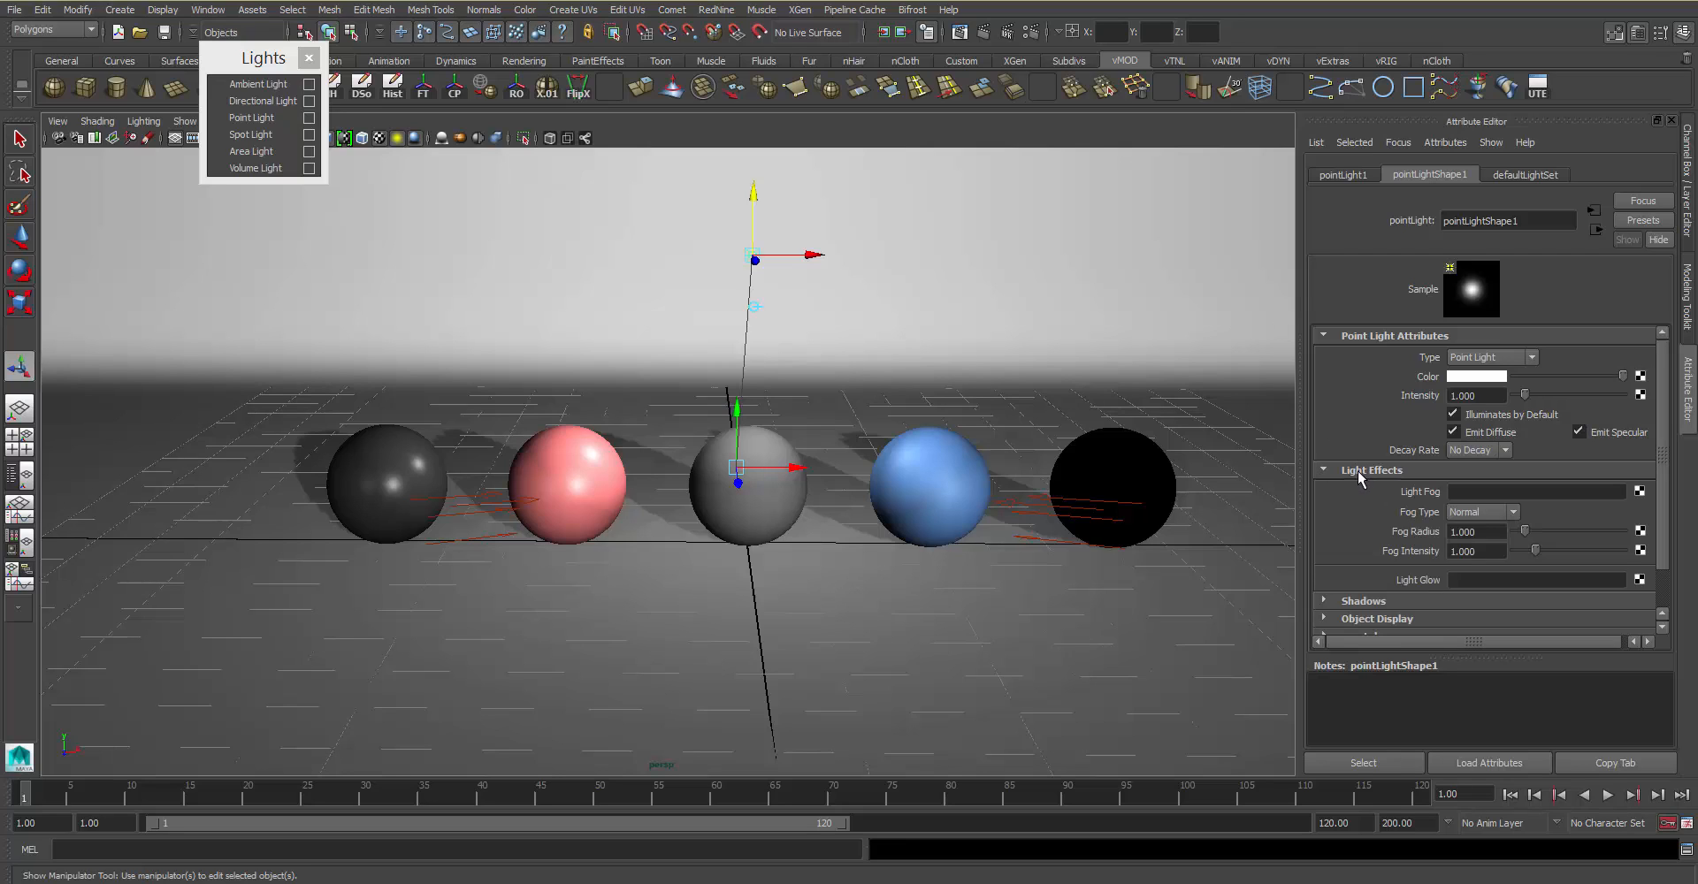
click(1365, 473)
click(1353, 488)
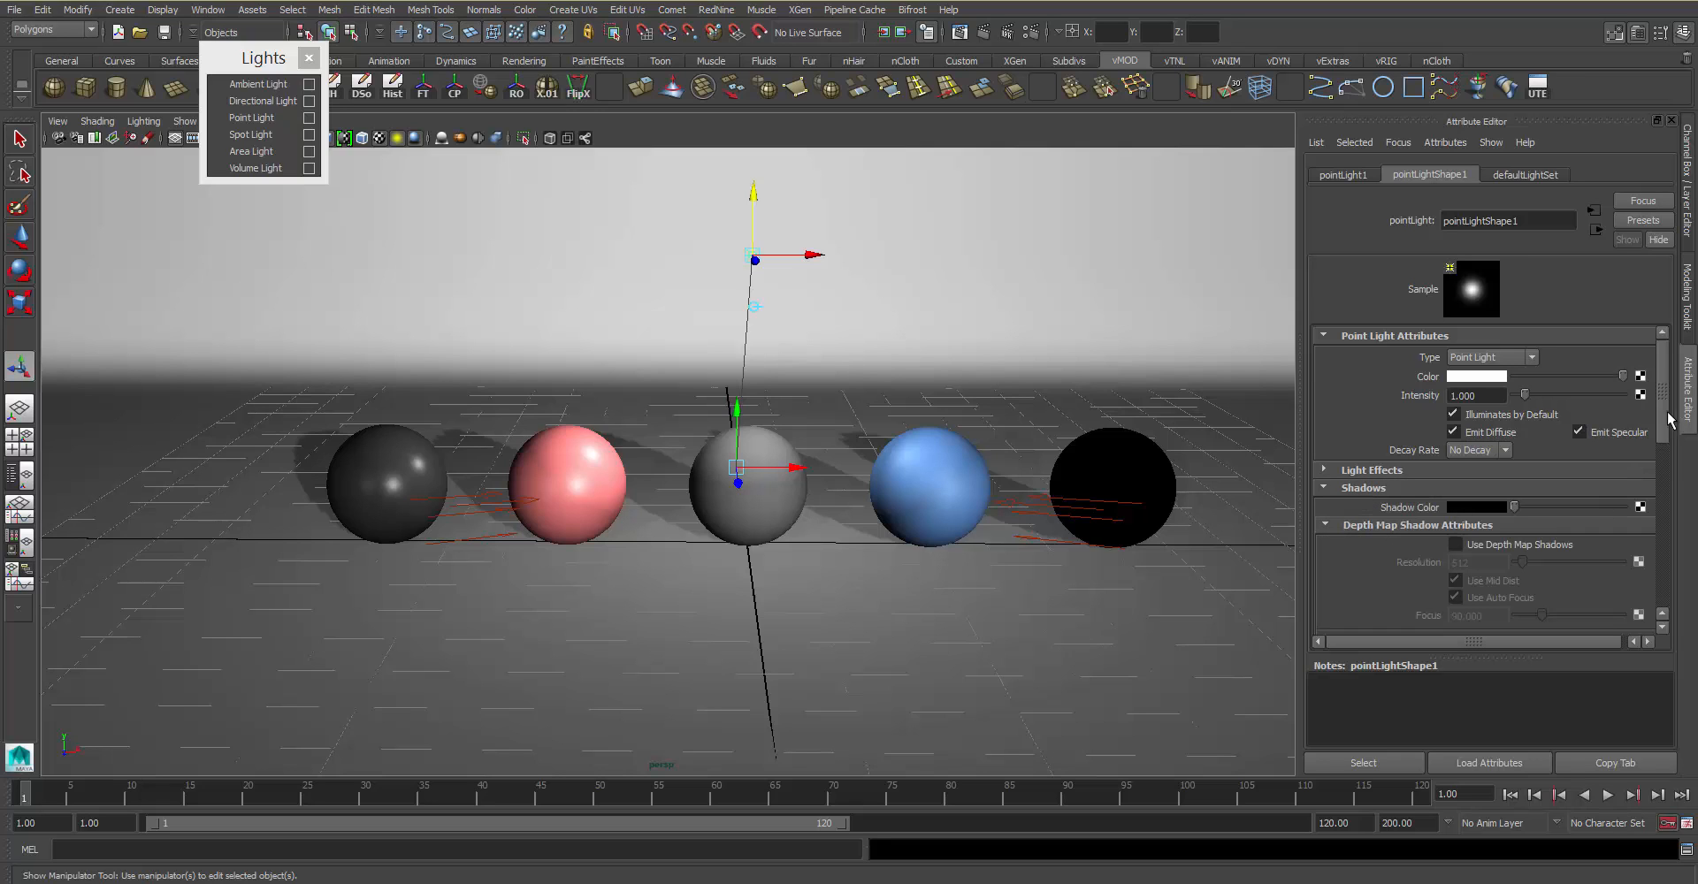
scroll(1622, 511, down, 5)
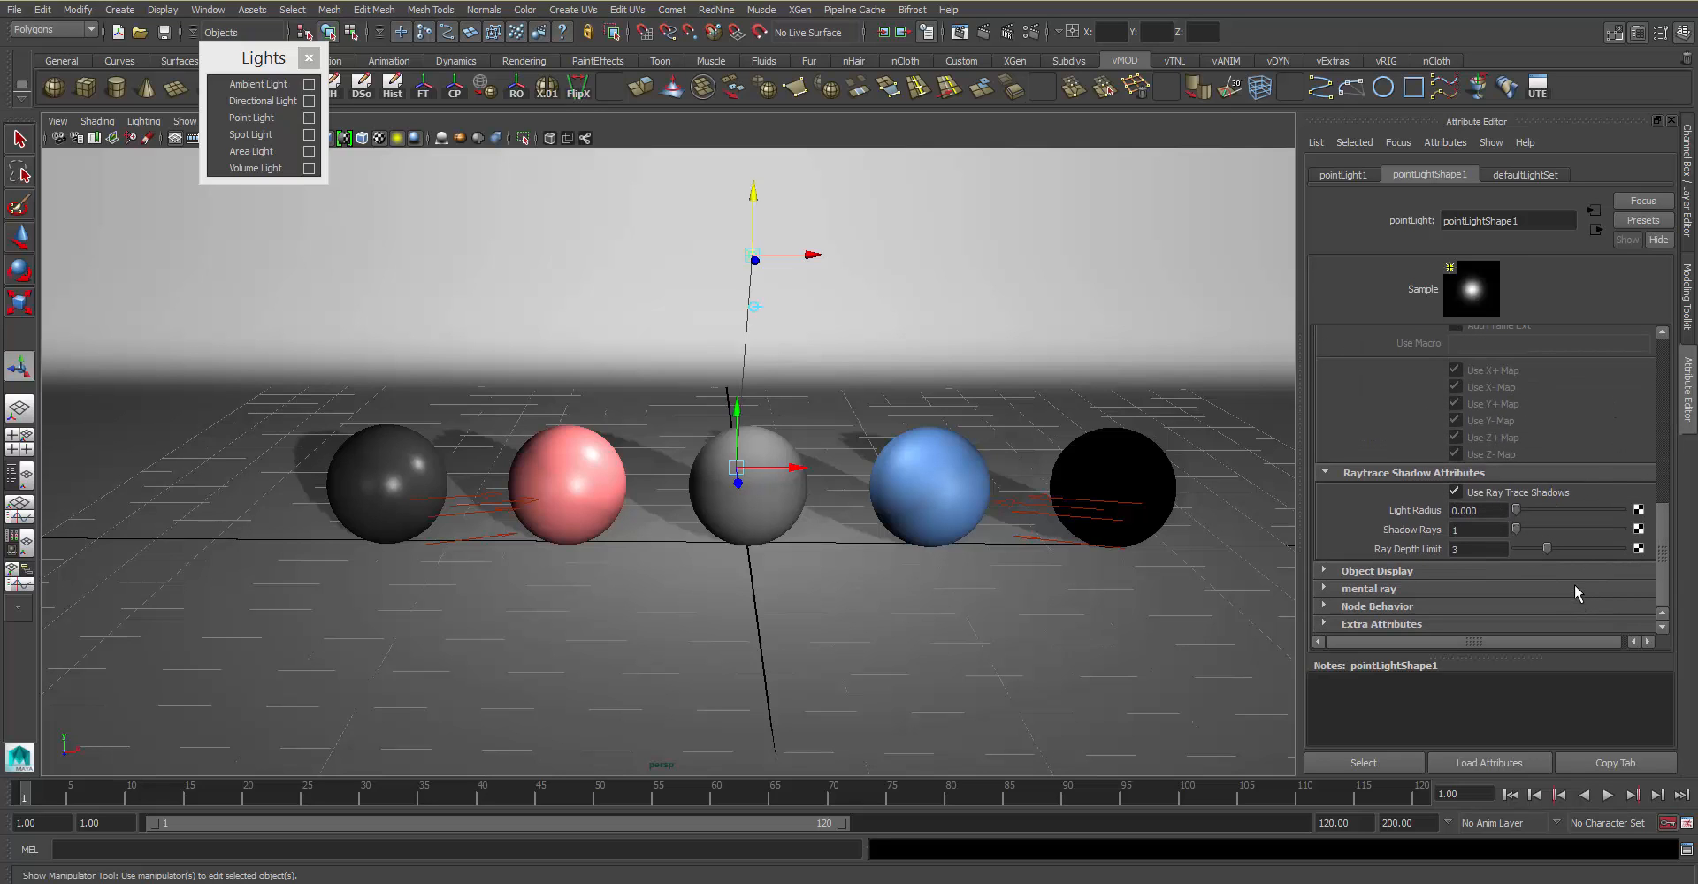
scroll(1575, 586, up, 1)
scroll(1574, 579, down, 1)
scroll(1569, 580, up, 1)
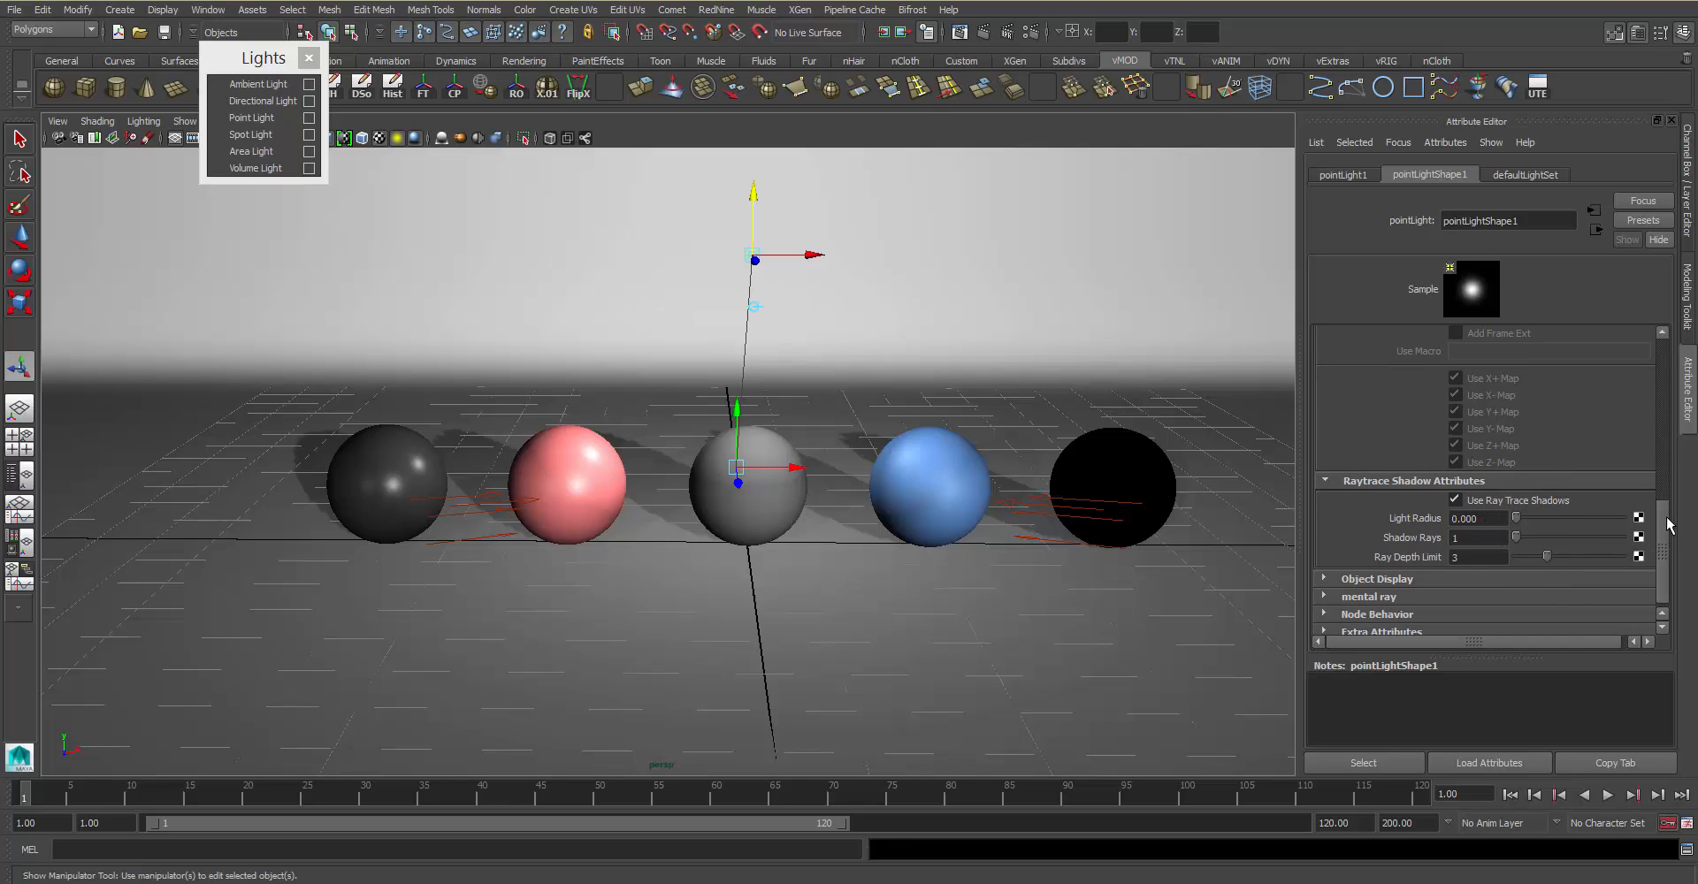
drag(1663, 532, 1667, 327)
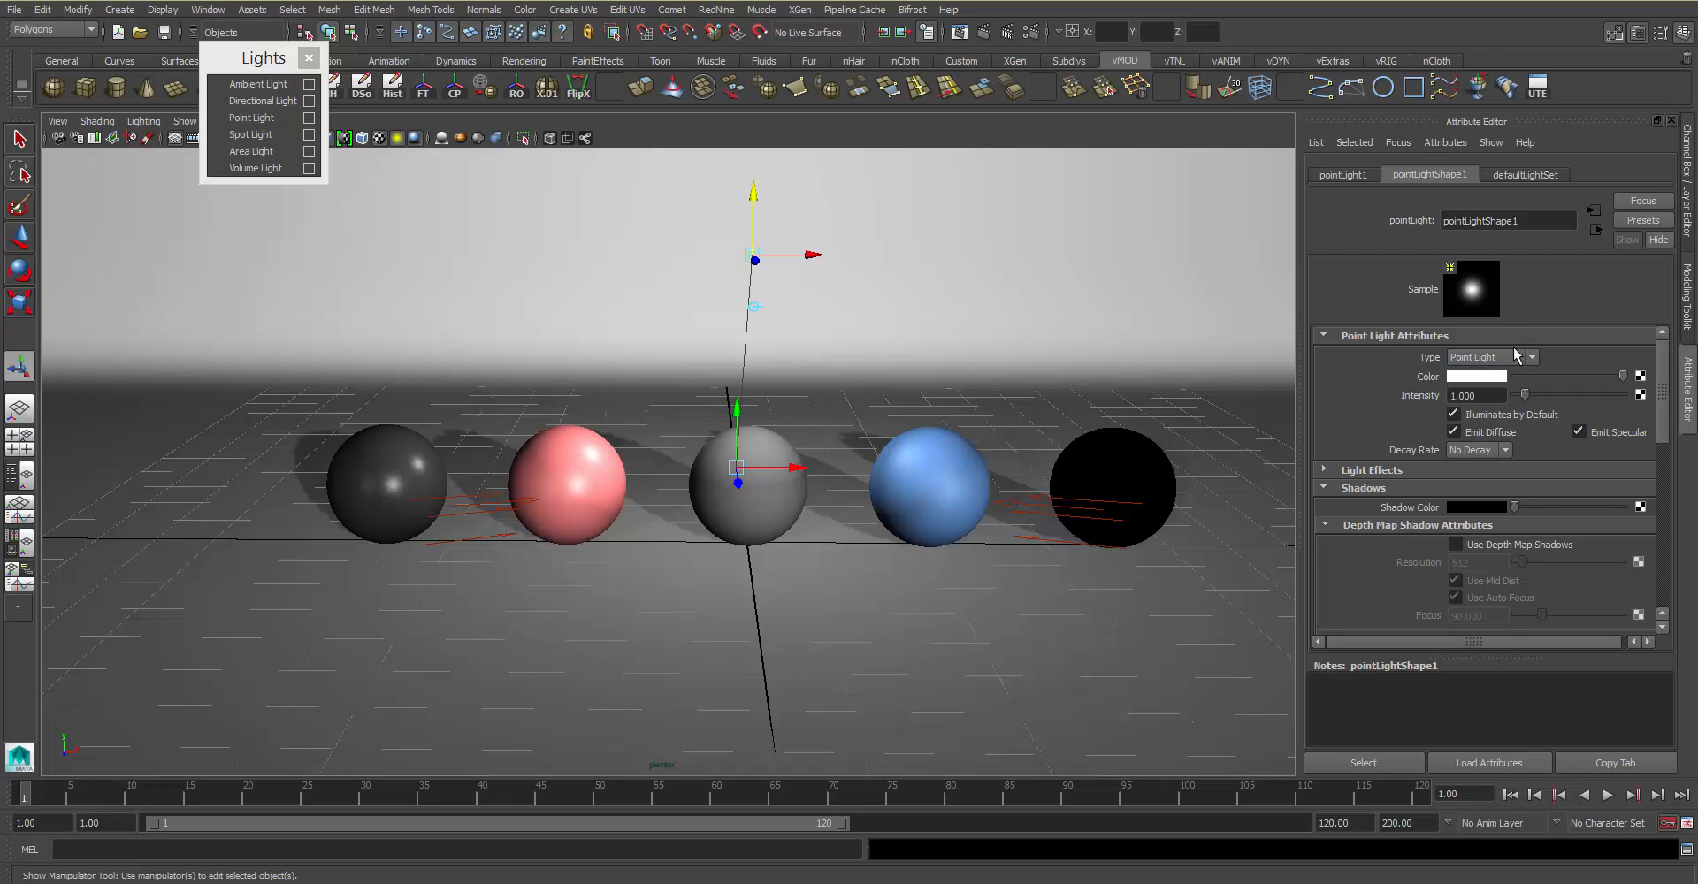
click(1483, 452)
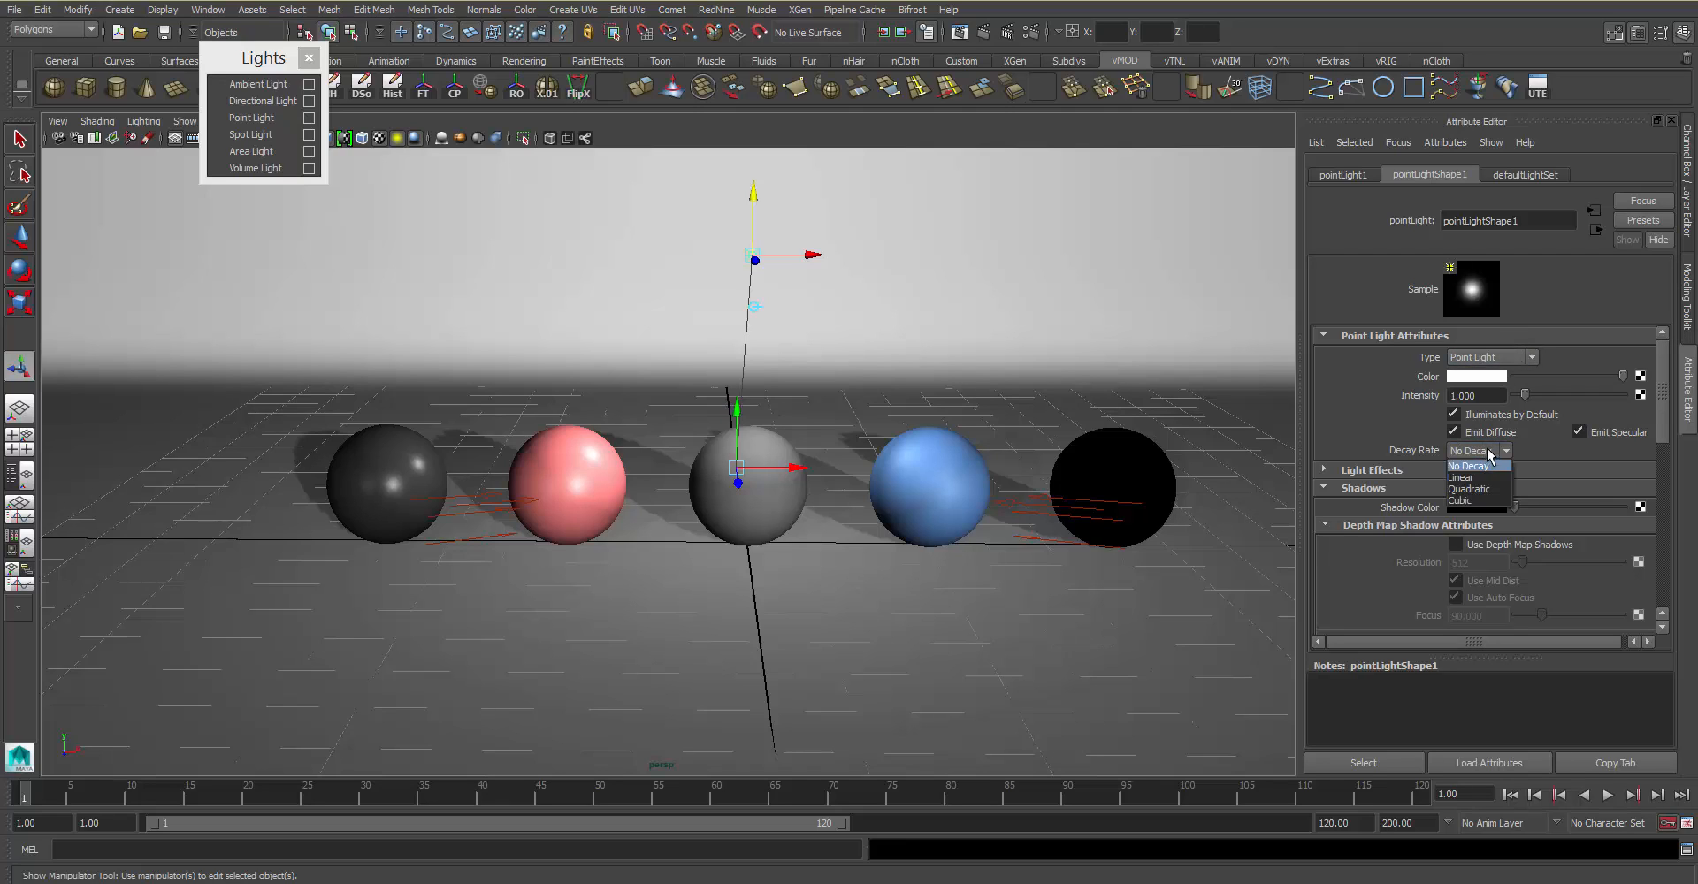
click(1532, 453)
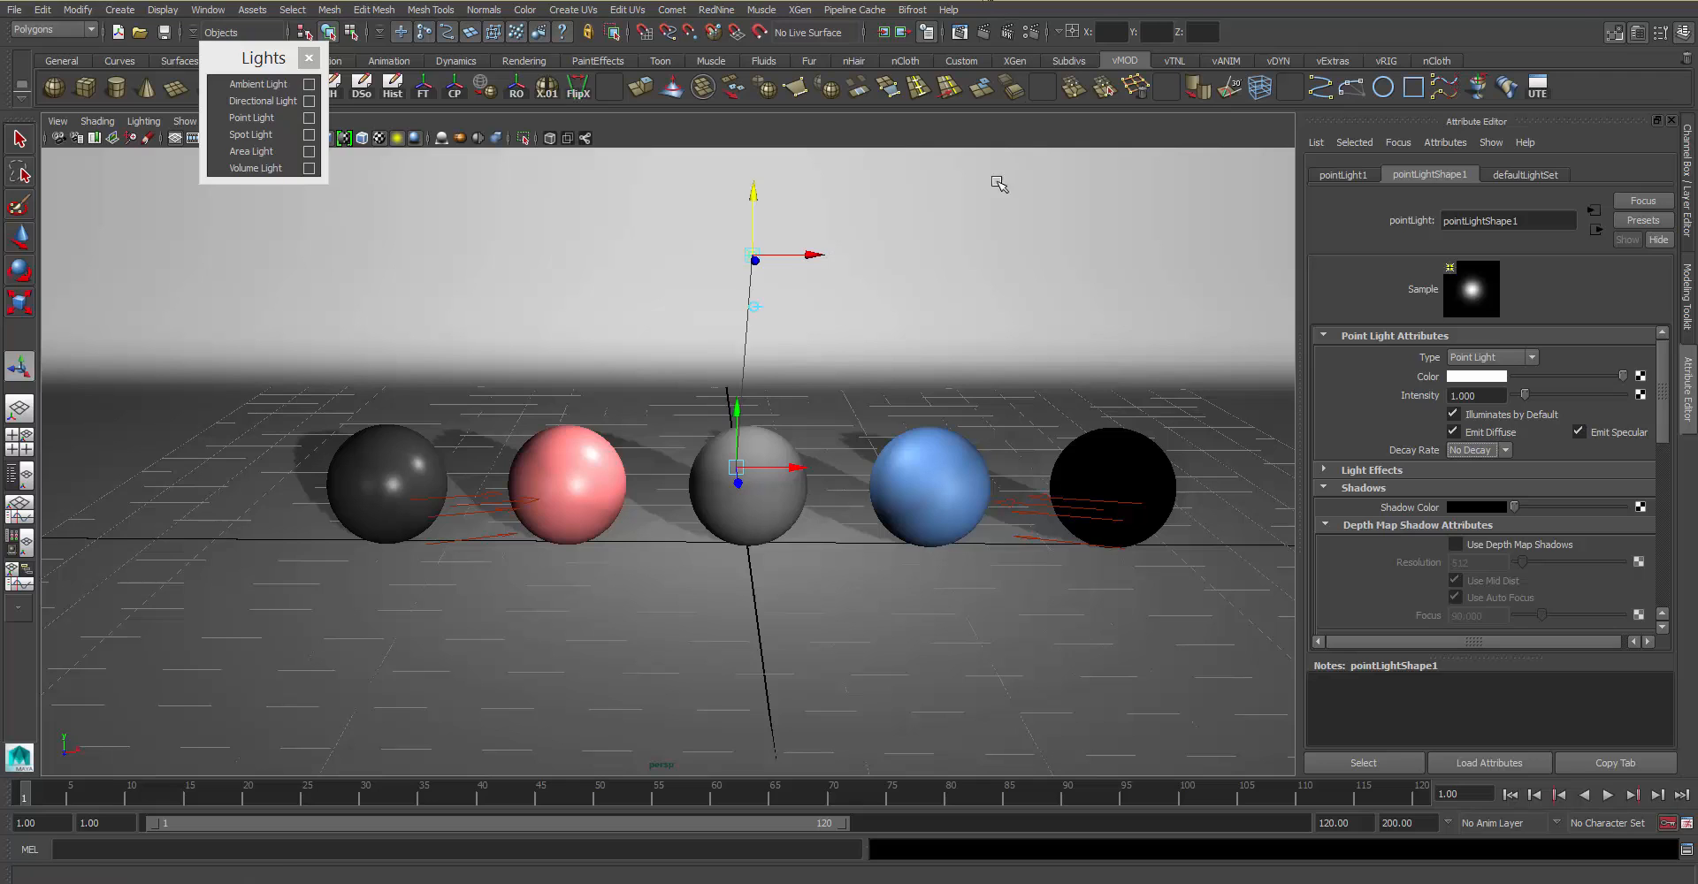
Step: Nudge the point light sideways along the X axis, reselect it and delete it from the scene
click(594, 194)
drag(821, 255, 815, 255)
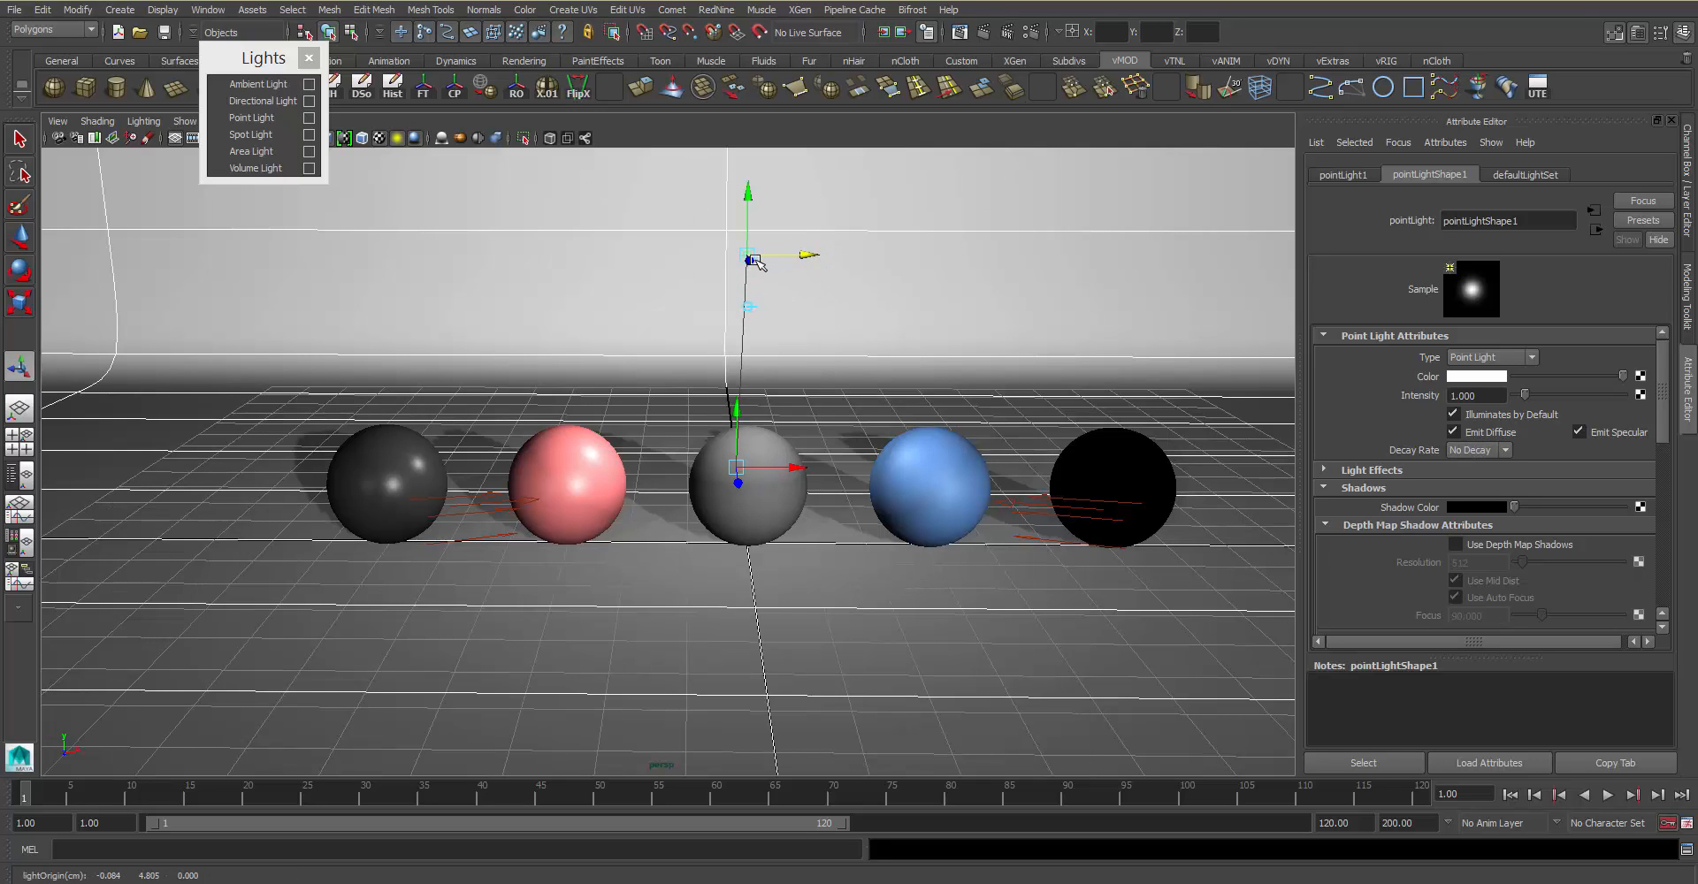
click(858, 294)
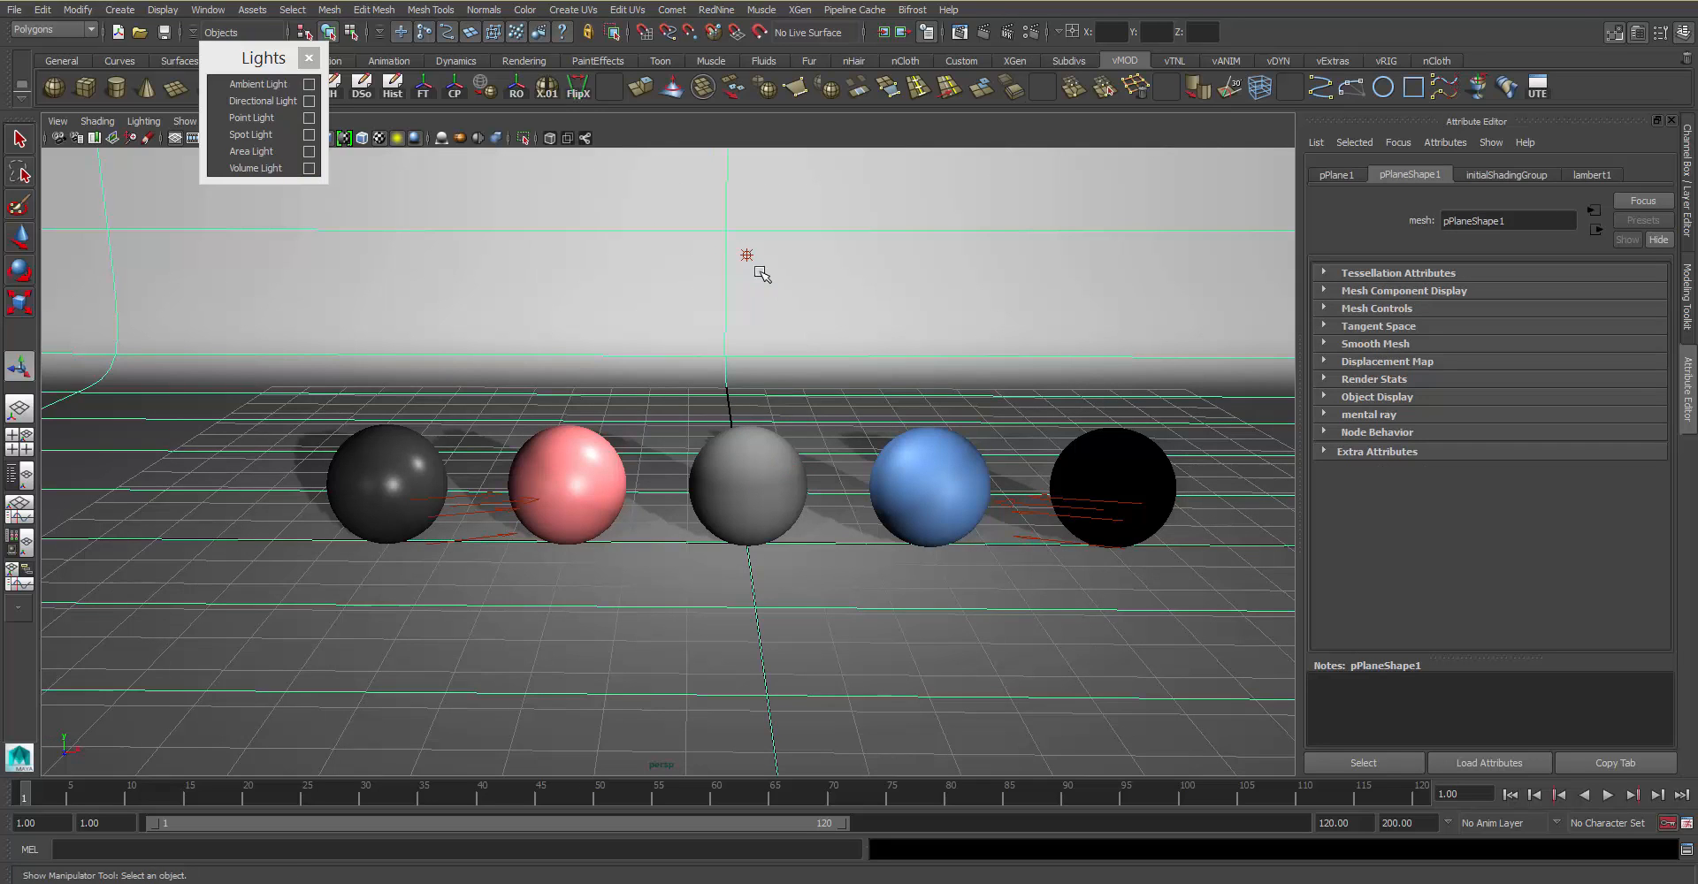
click(751, 257)
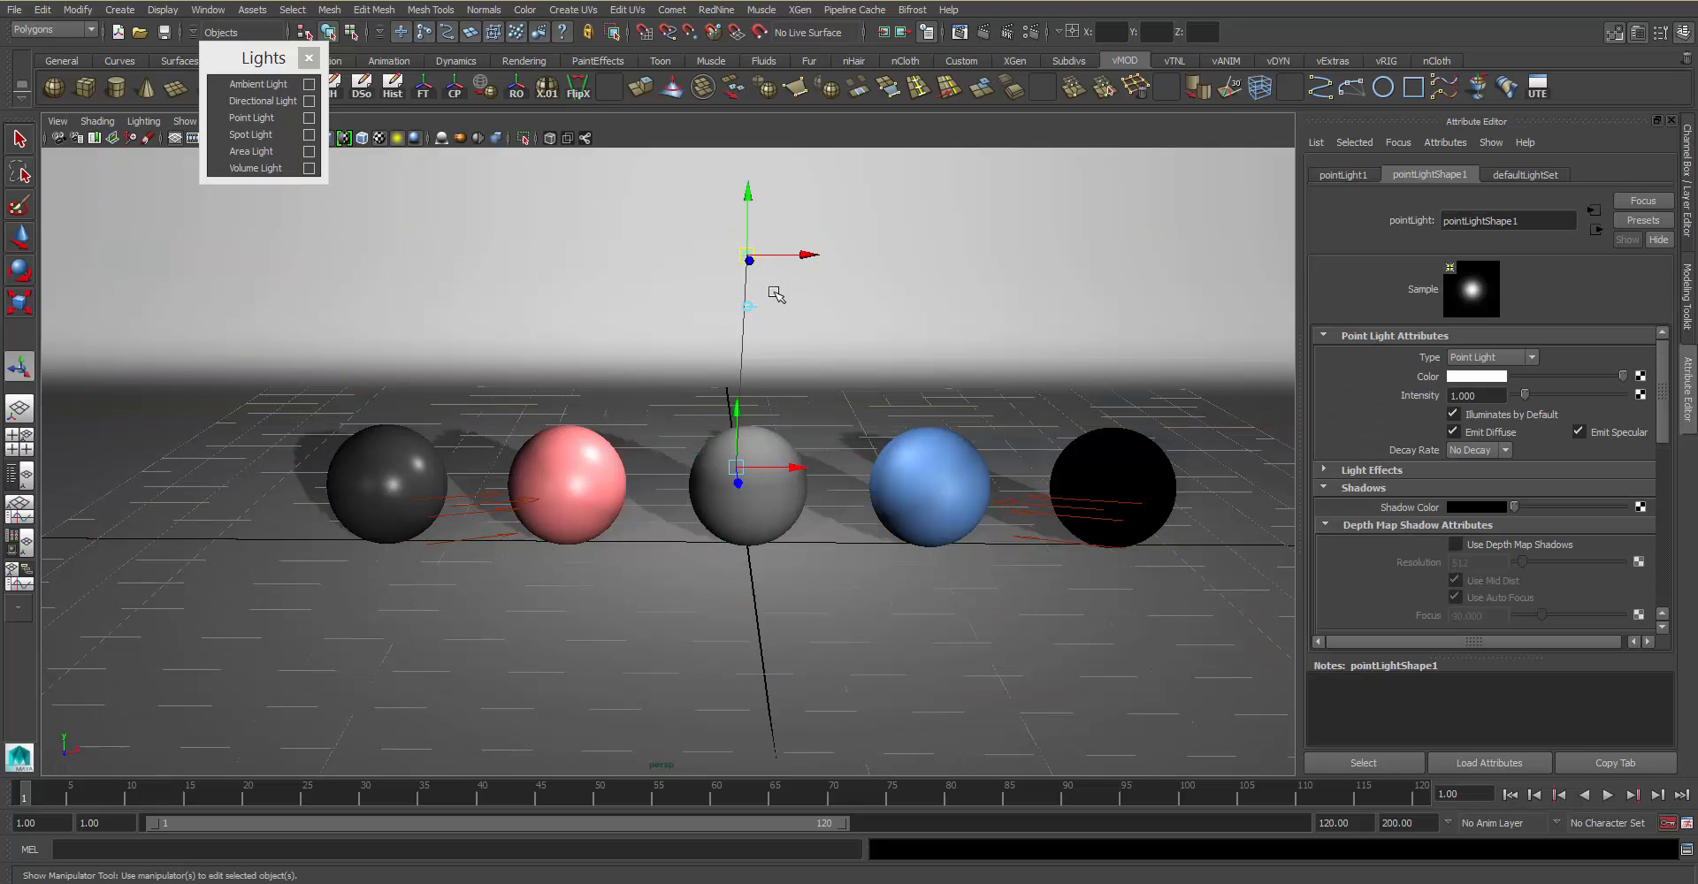
key(Delete)
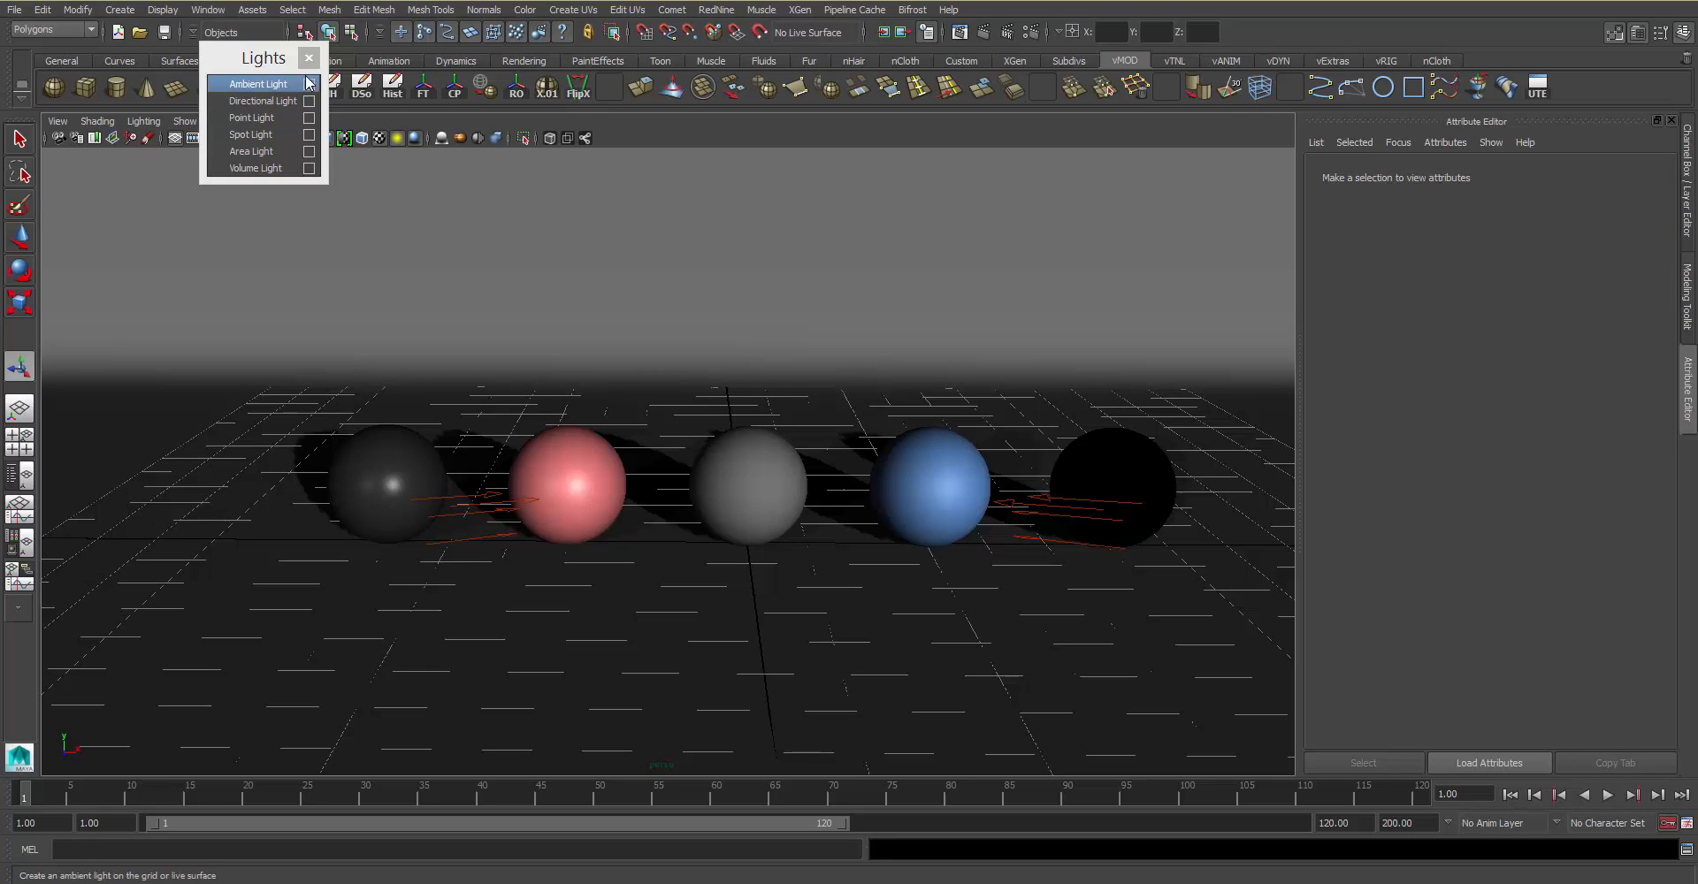
Step: Create a spot light above the blue sphere with cone angle 46.018, penumbra angle 7.895 and dropoff 17.256
click(310, 137)
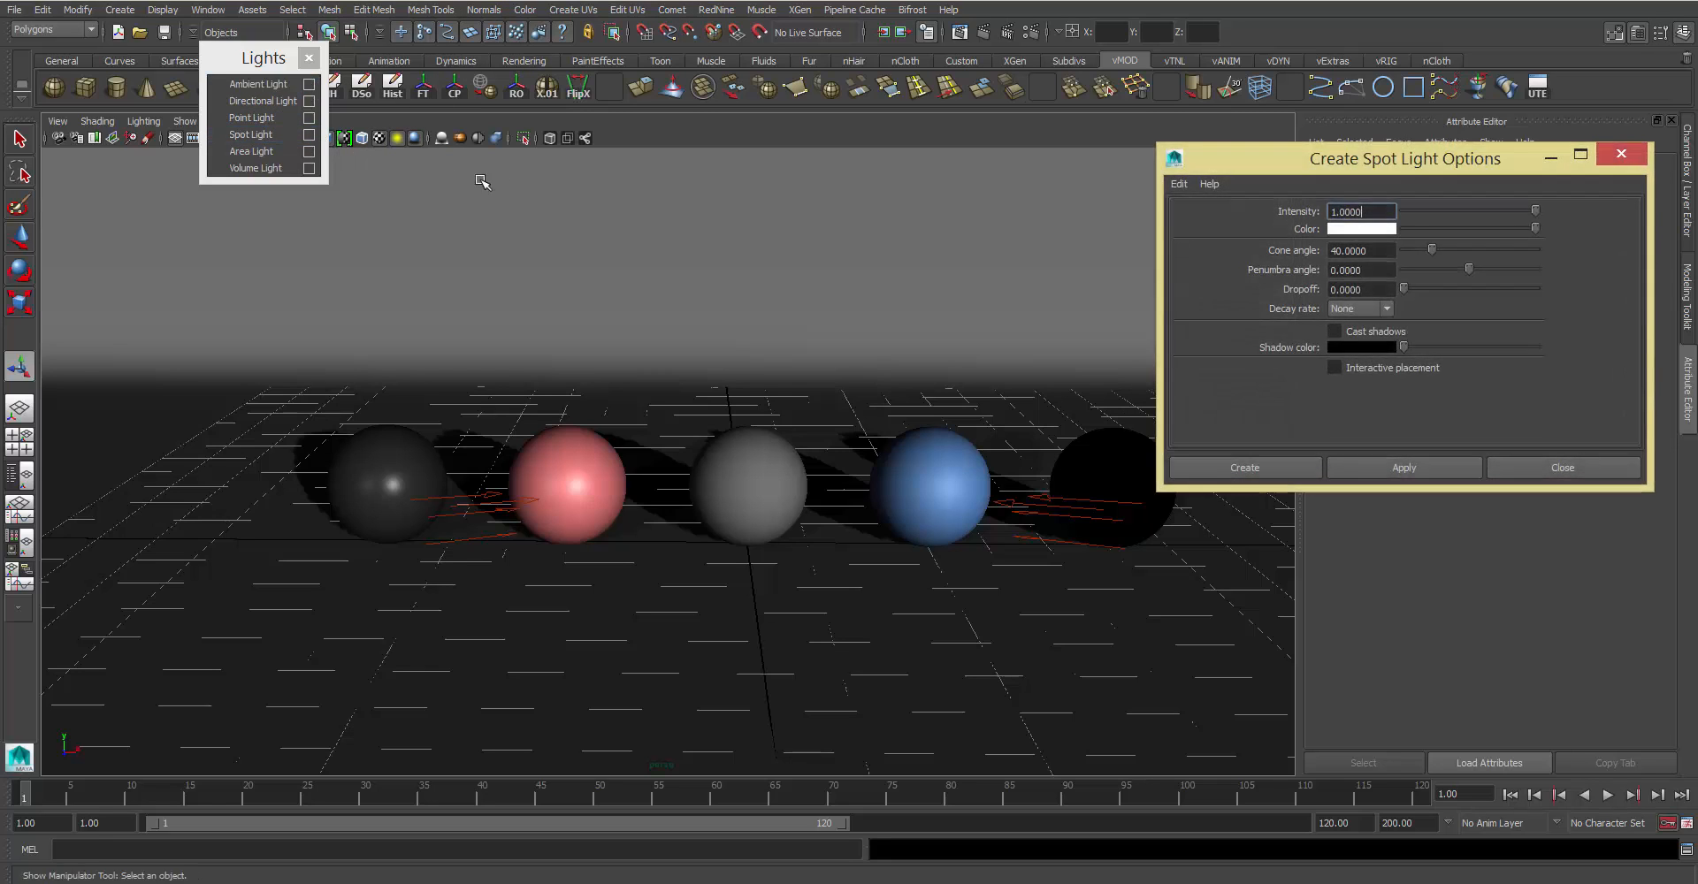
click(1235, 469)
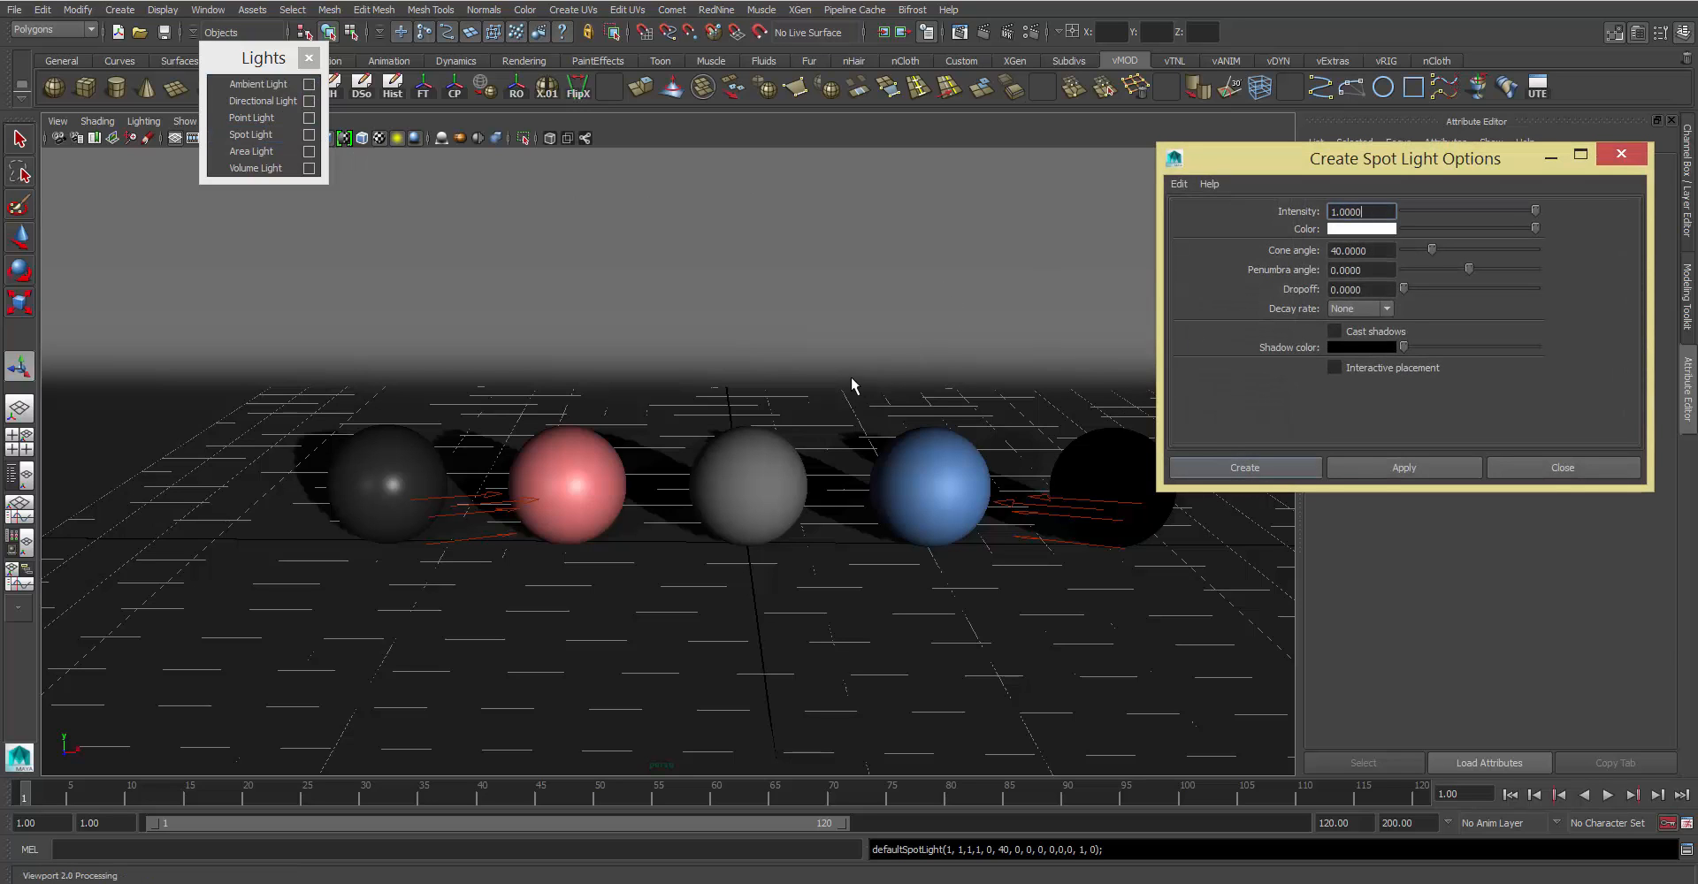
drag(750, 513, 1072, 253)
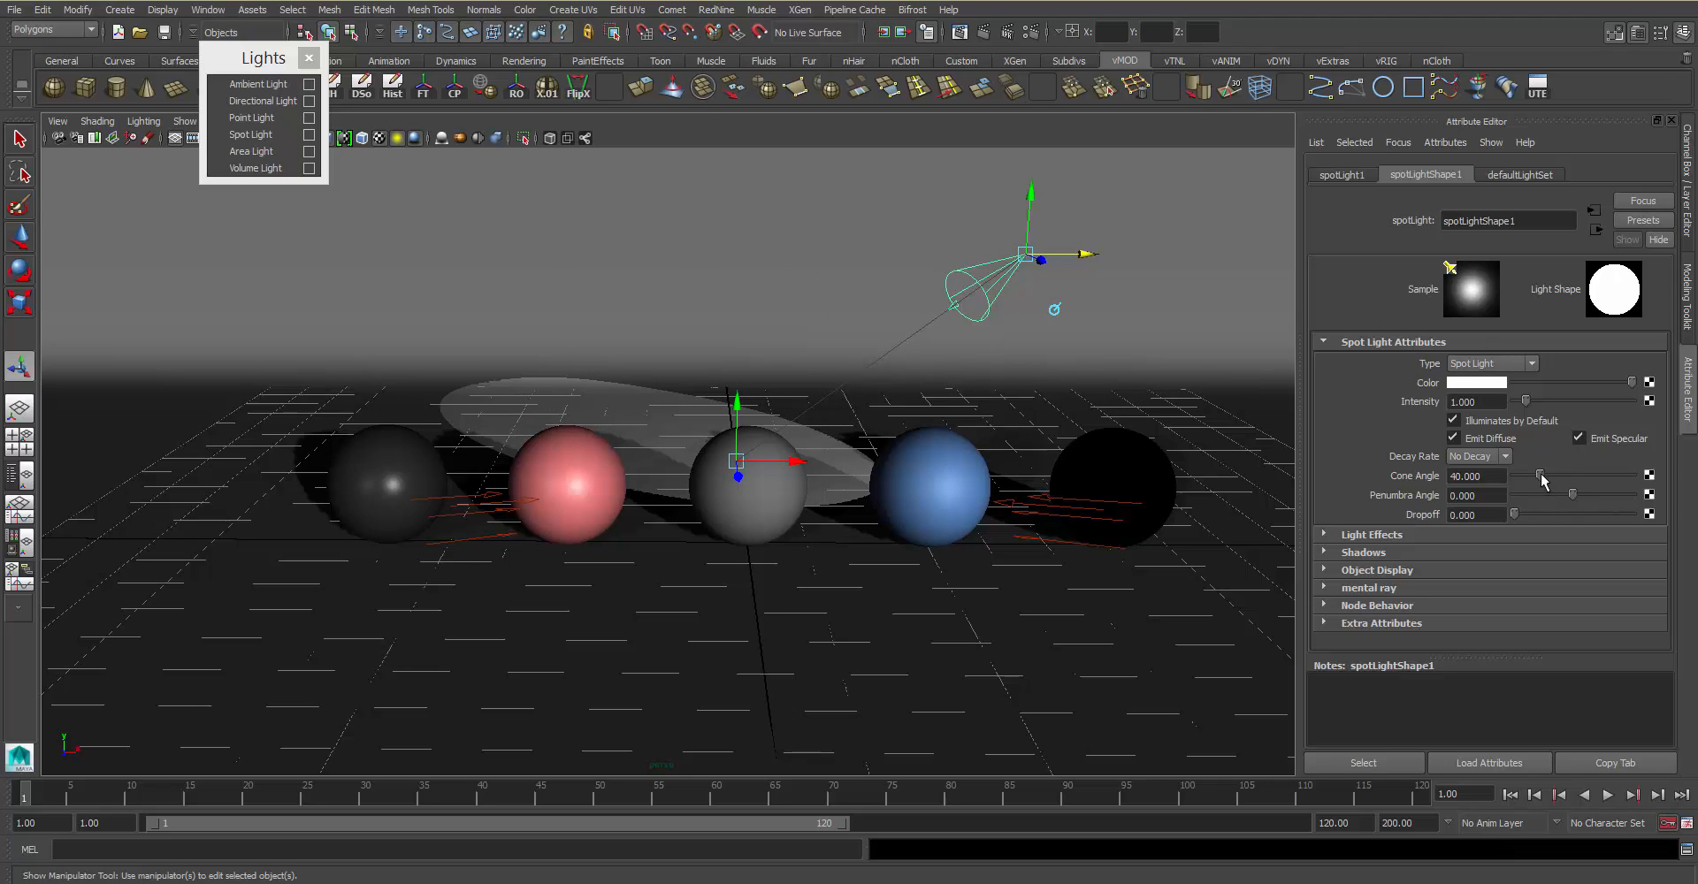
drag(1540, 478, 1625, 498)
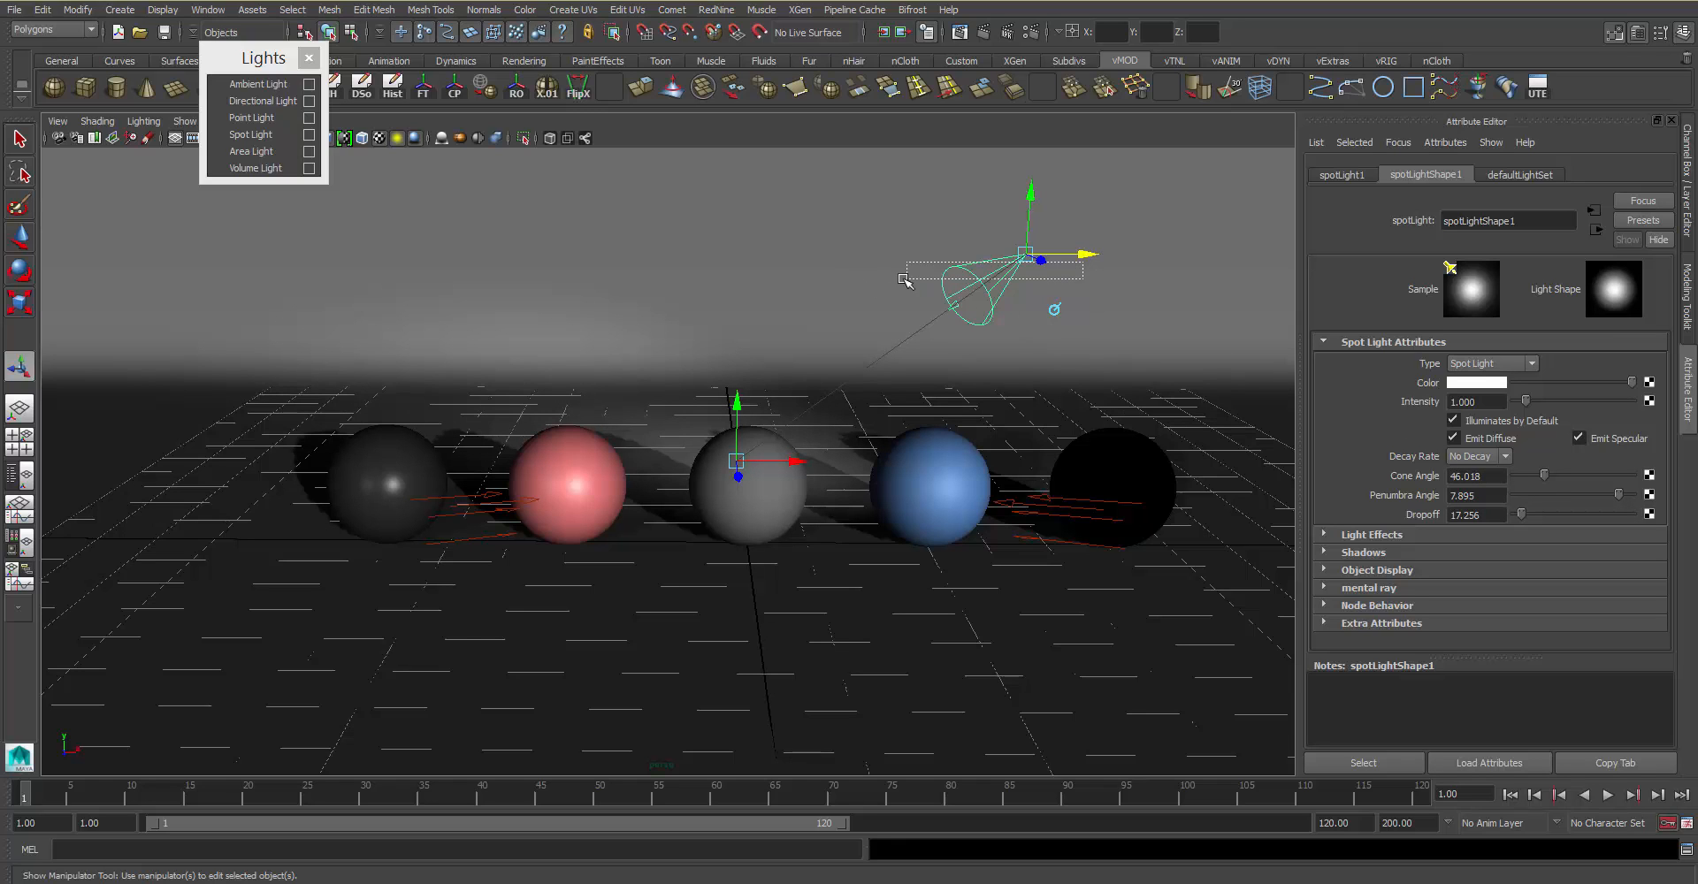
Step: Re-aim the spot light at the backdrop above the spheres using its target and origin manipulators, and delete the light
drag(1068, 263, 1080, 270)
click(1009, 264)
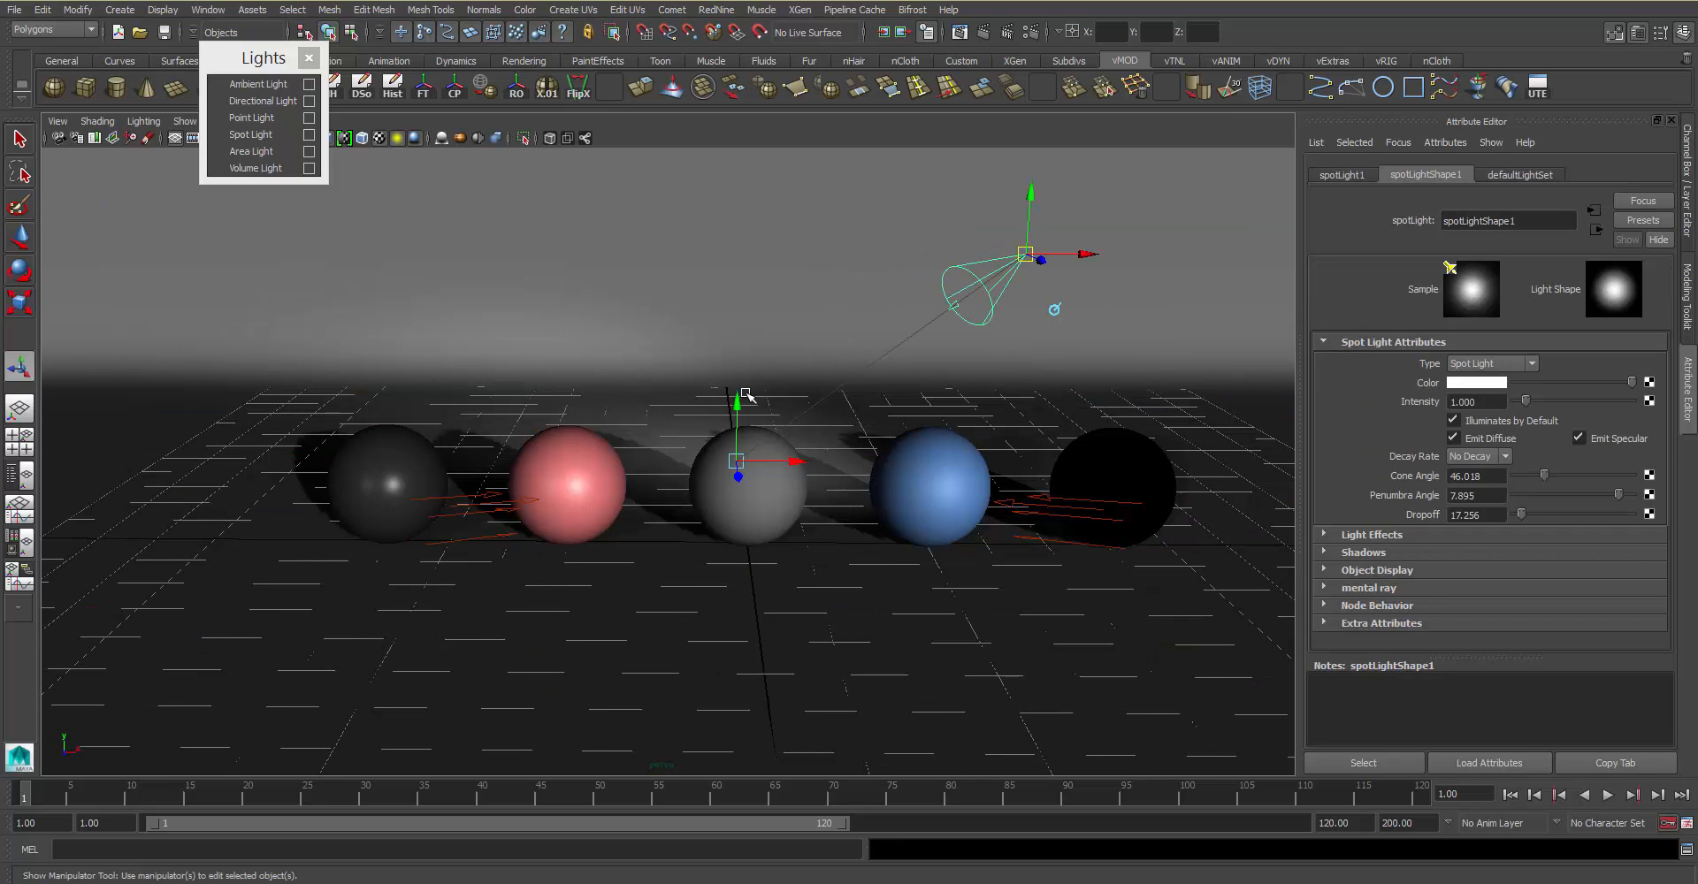
drag(737, 401, 762, 243)
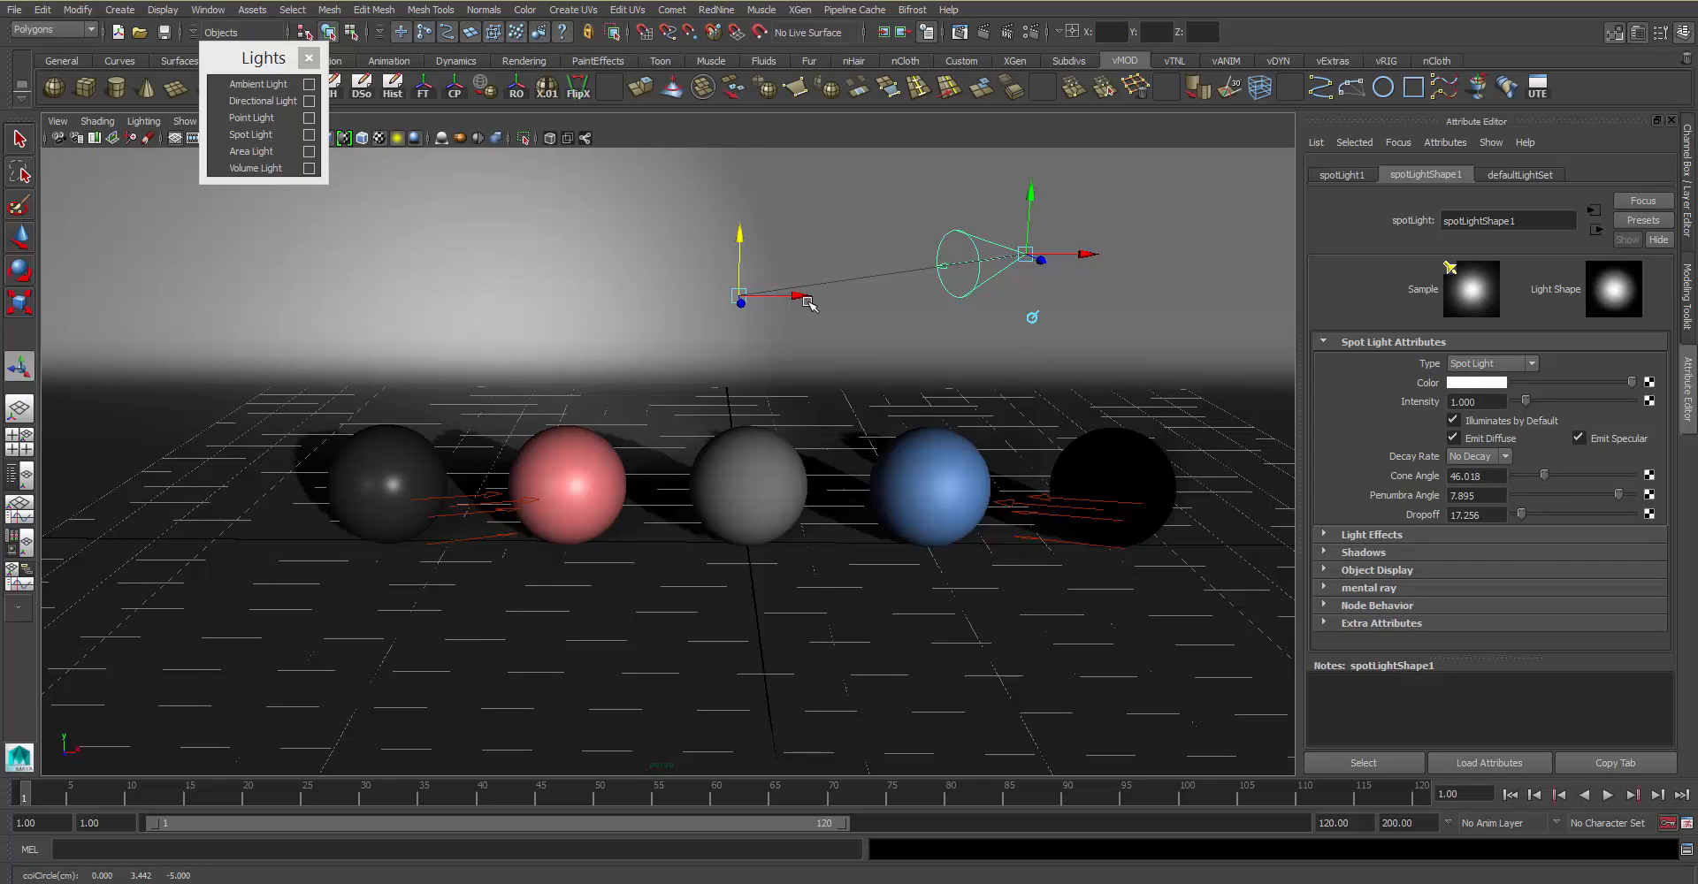
drag(803, 297, 966, 293)
mouse_move(1030, 194)
mouse_down()
mouse_move(1030, 268)
mouse_move(1033, 182)
mouse_up()
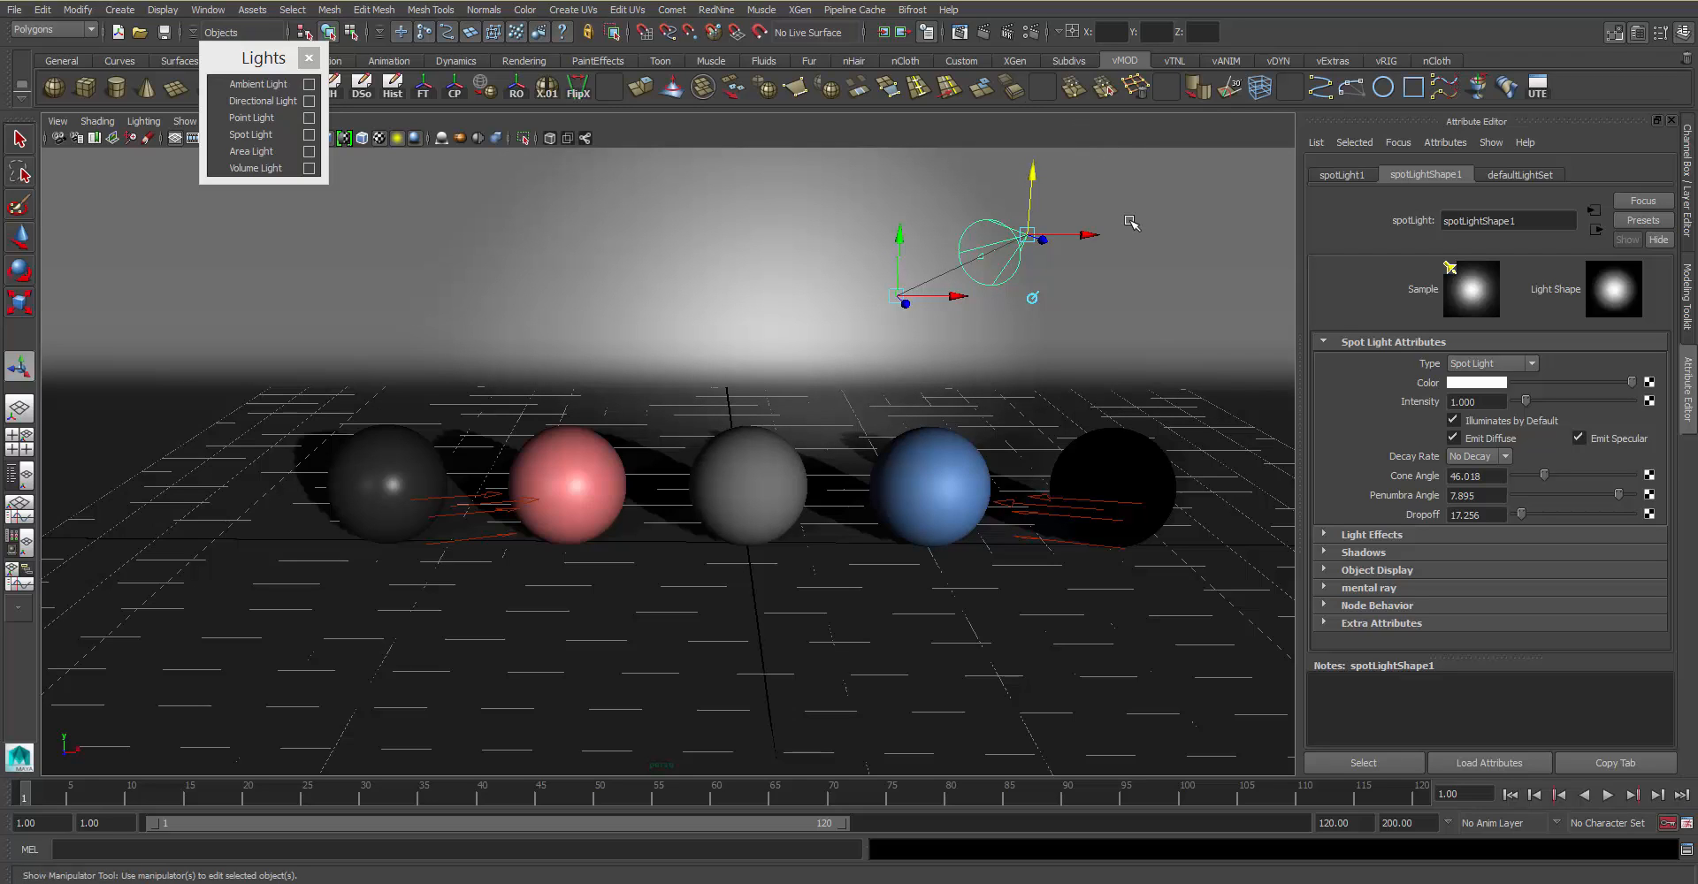
key(Delete)
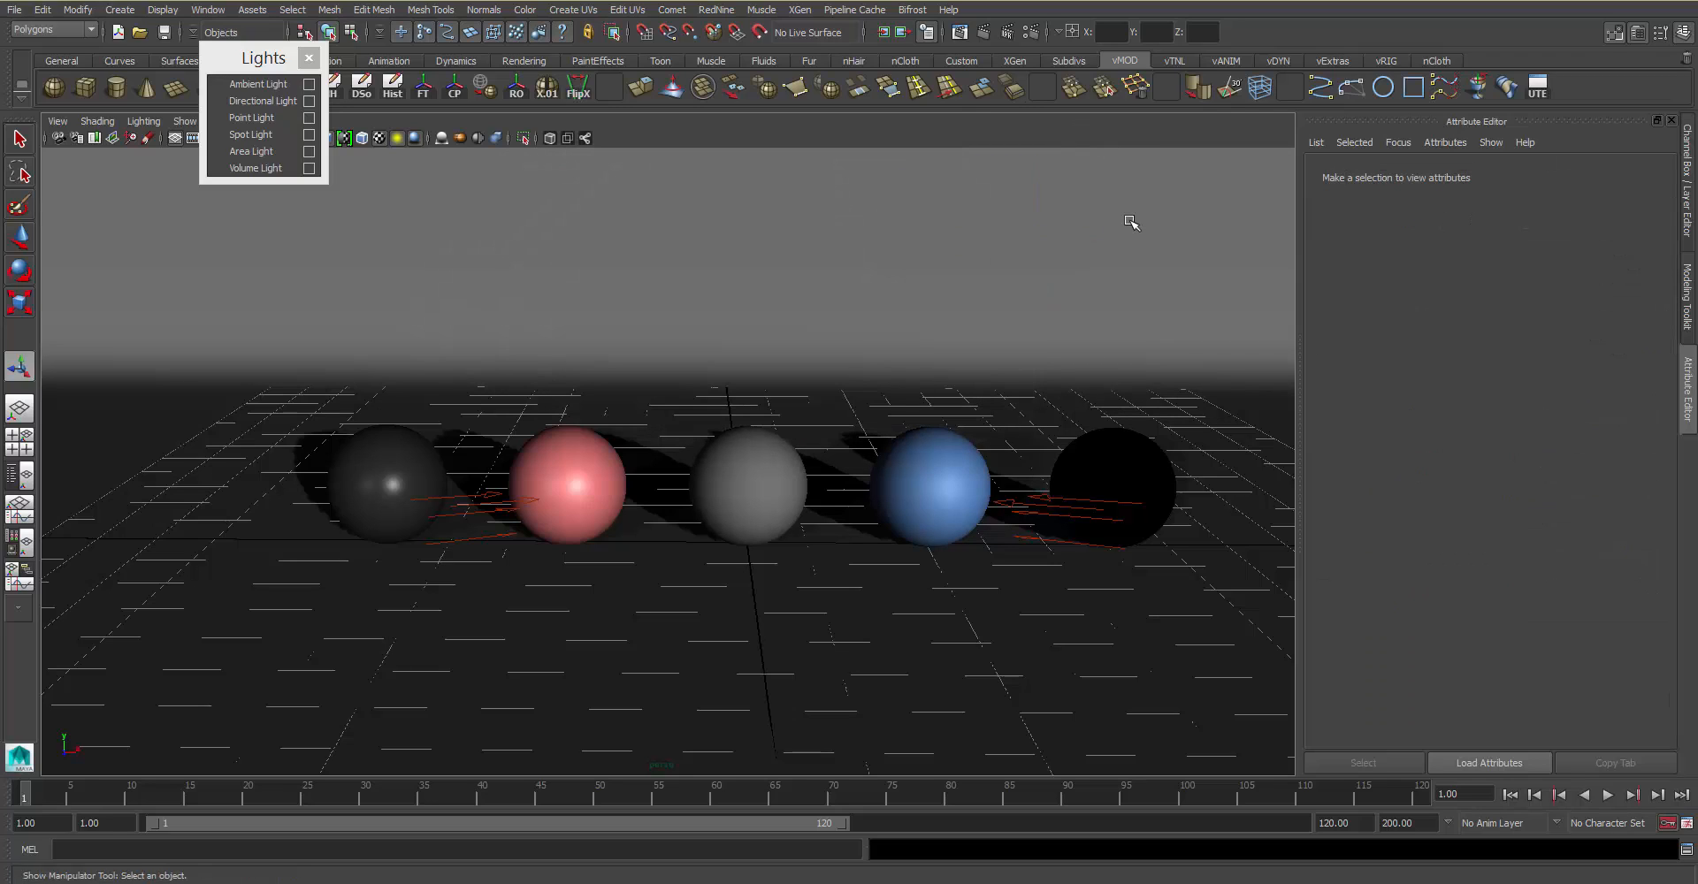
Step: Create an area light, raise it about 4.5 cm above the middle sphere and scale it down slightly
click(283, 153)
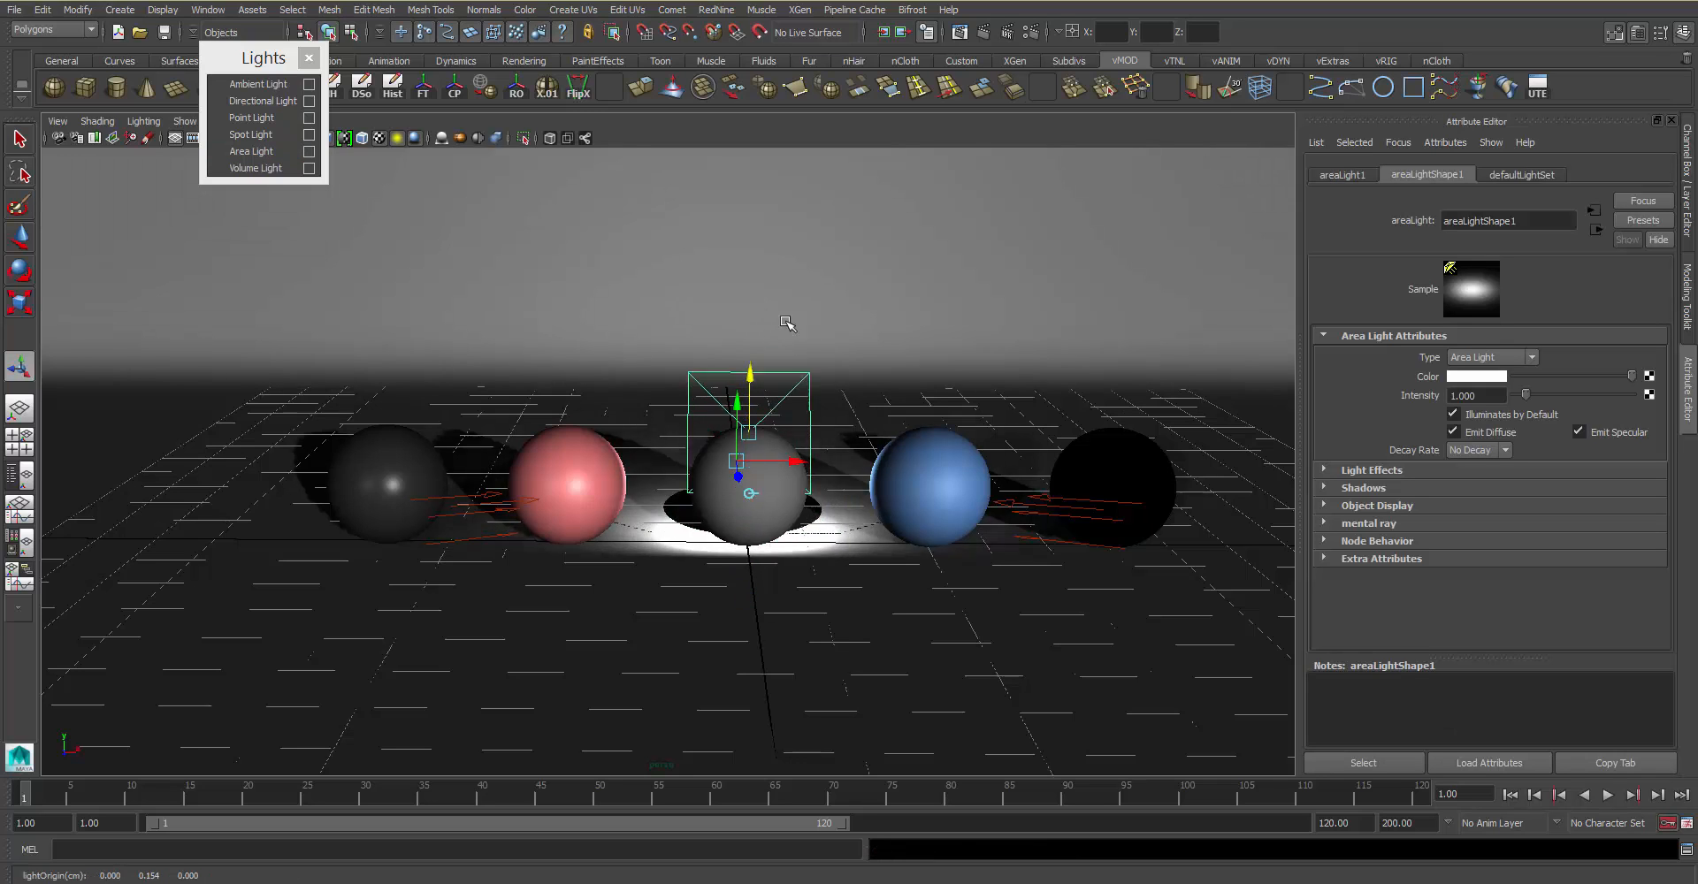
middle_drag(786, 323, 775, 278)
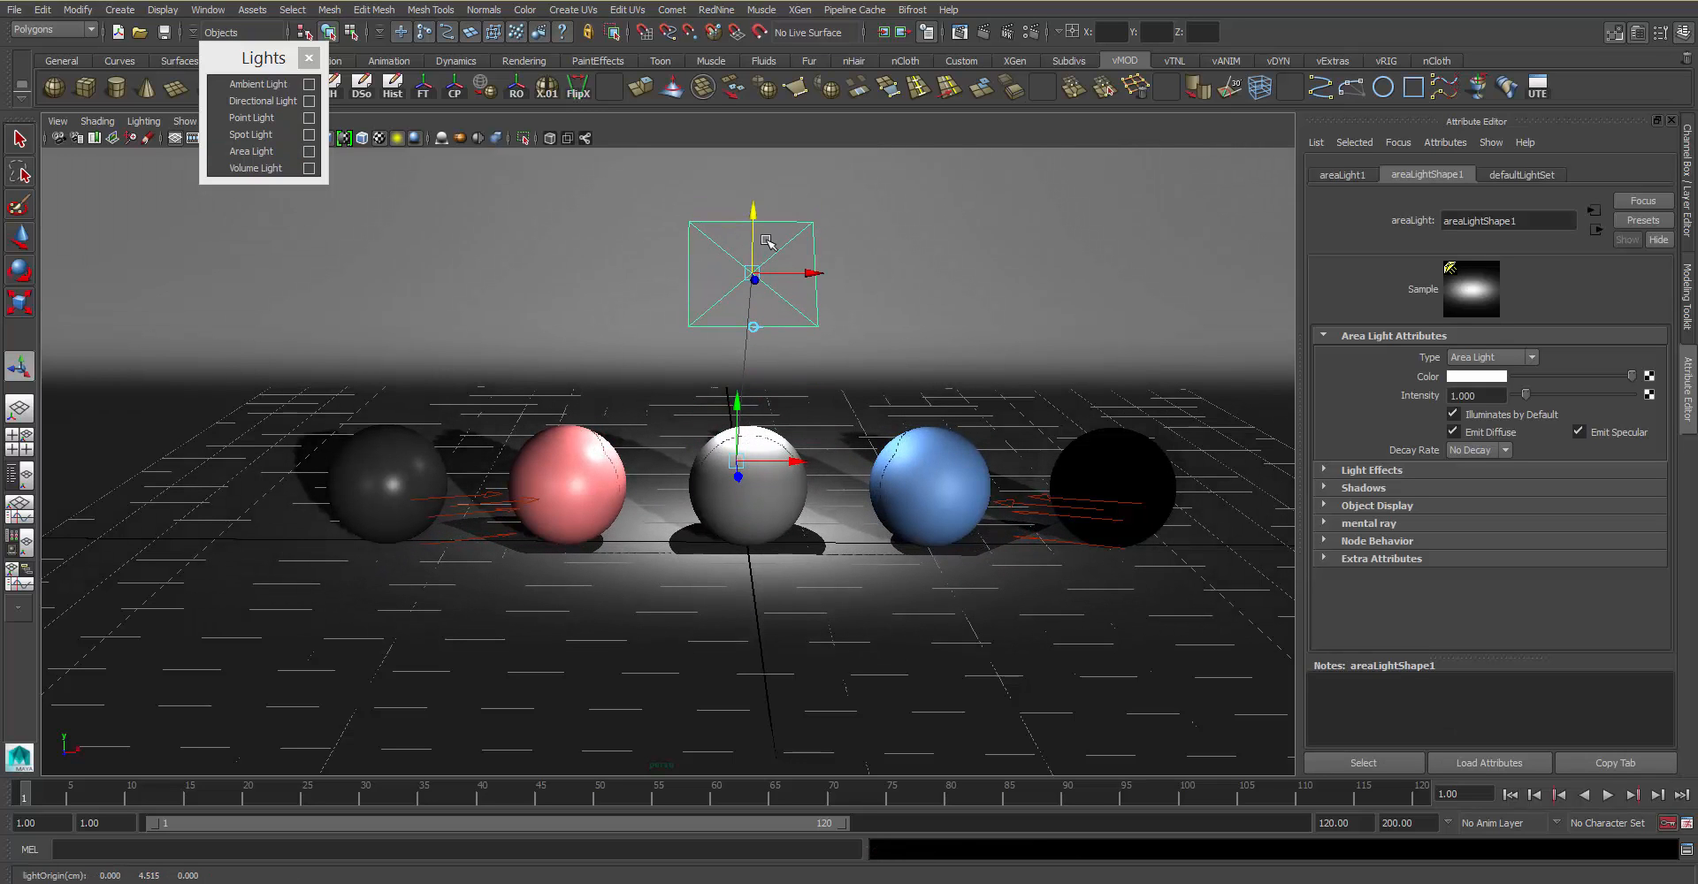
key(r)
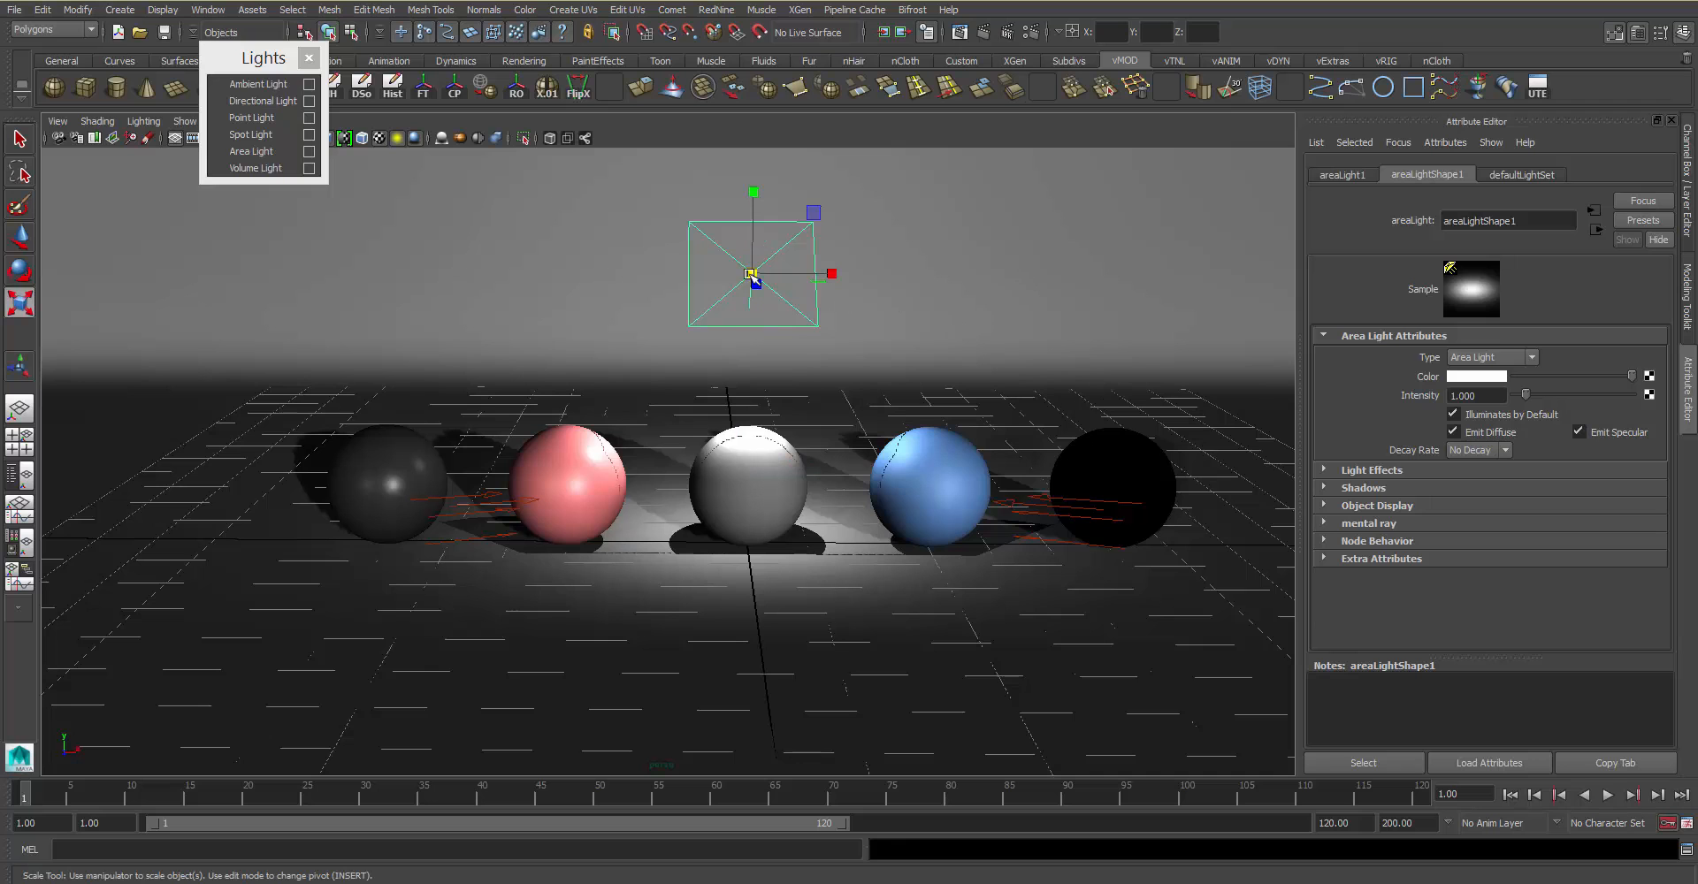
mouse_move(753, 269)
mouse_down()
mouse_move(1185, 221)
mouse_move(1072, 212)
mouse_move(761, 269)
mouse_up()
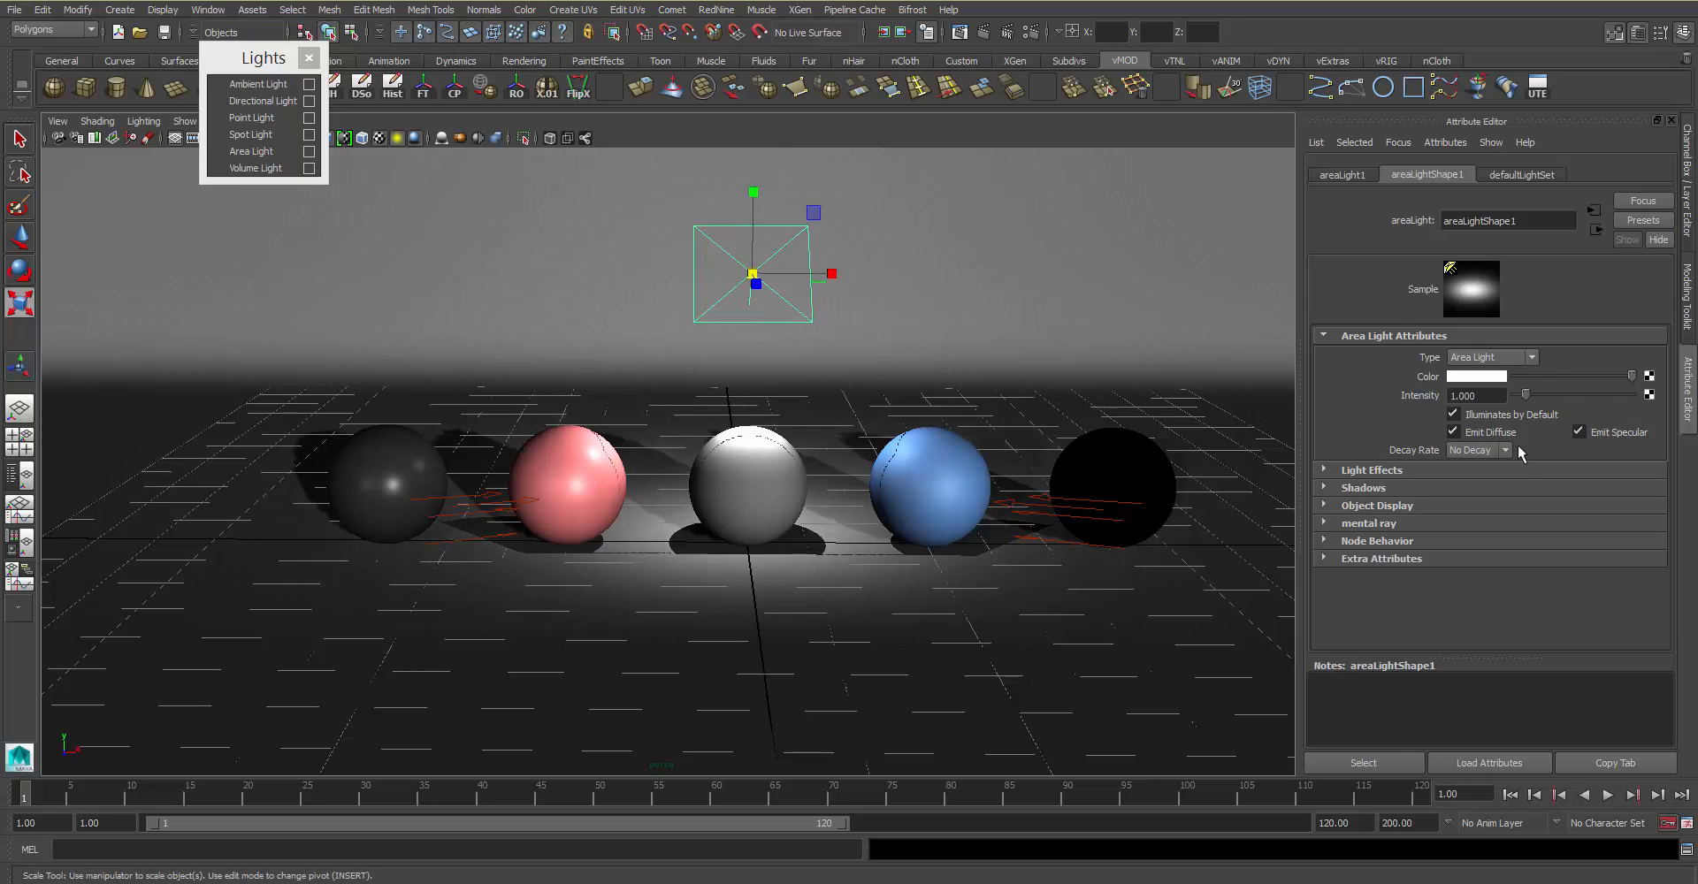